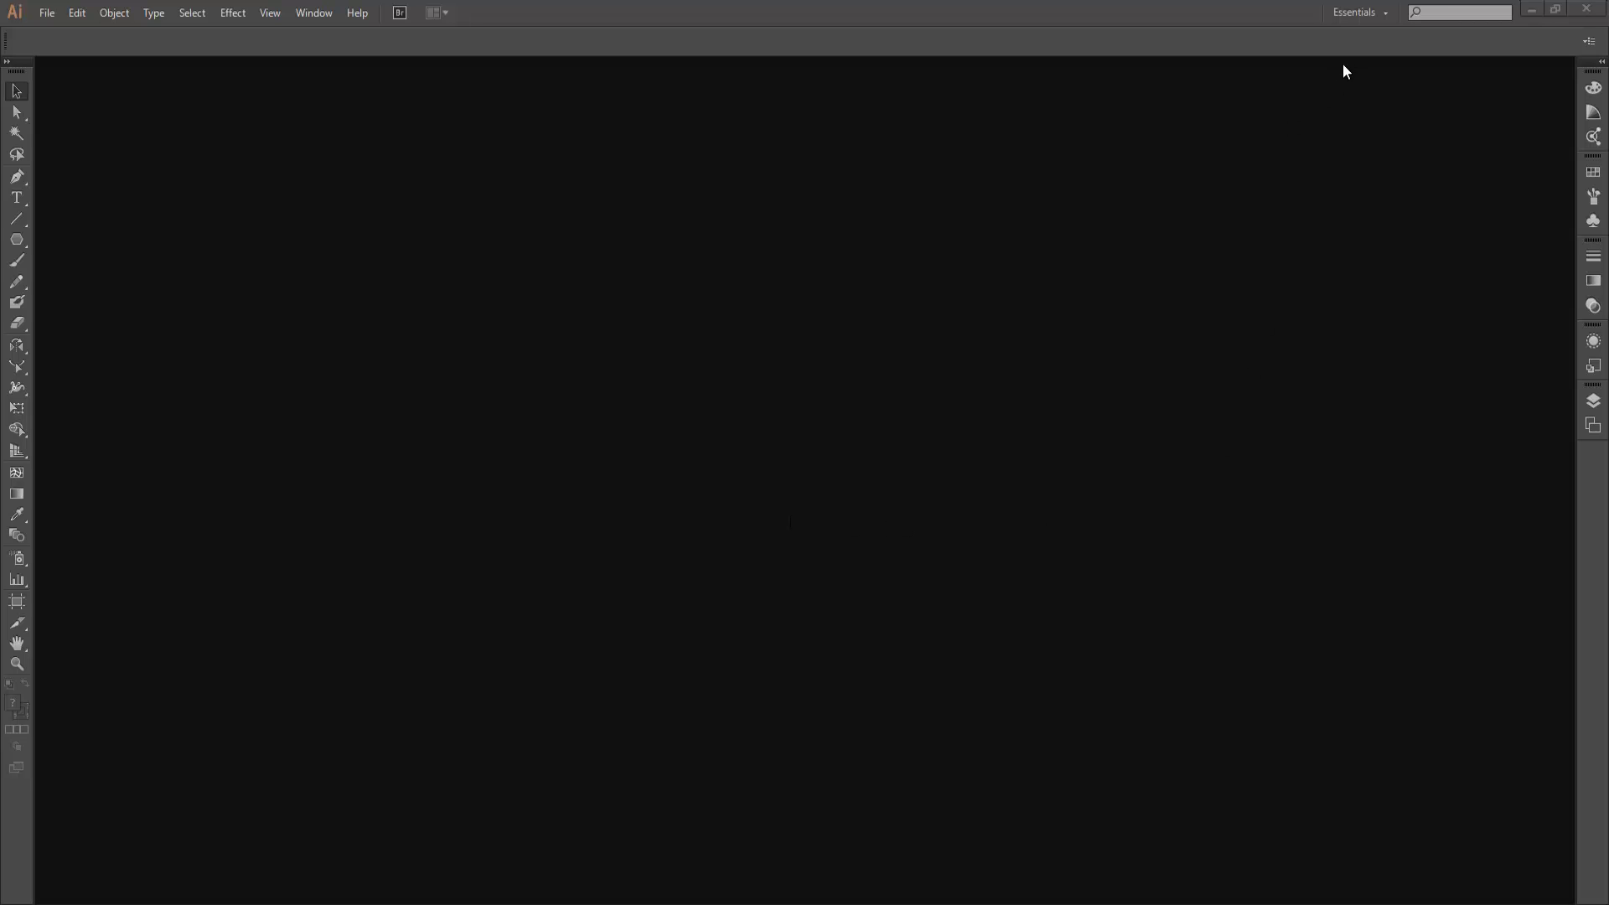
Keep the Essentials workspace and start a 650 × 400 px document named aula-texto2.
click(1367, 18)
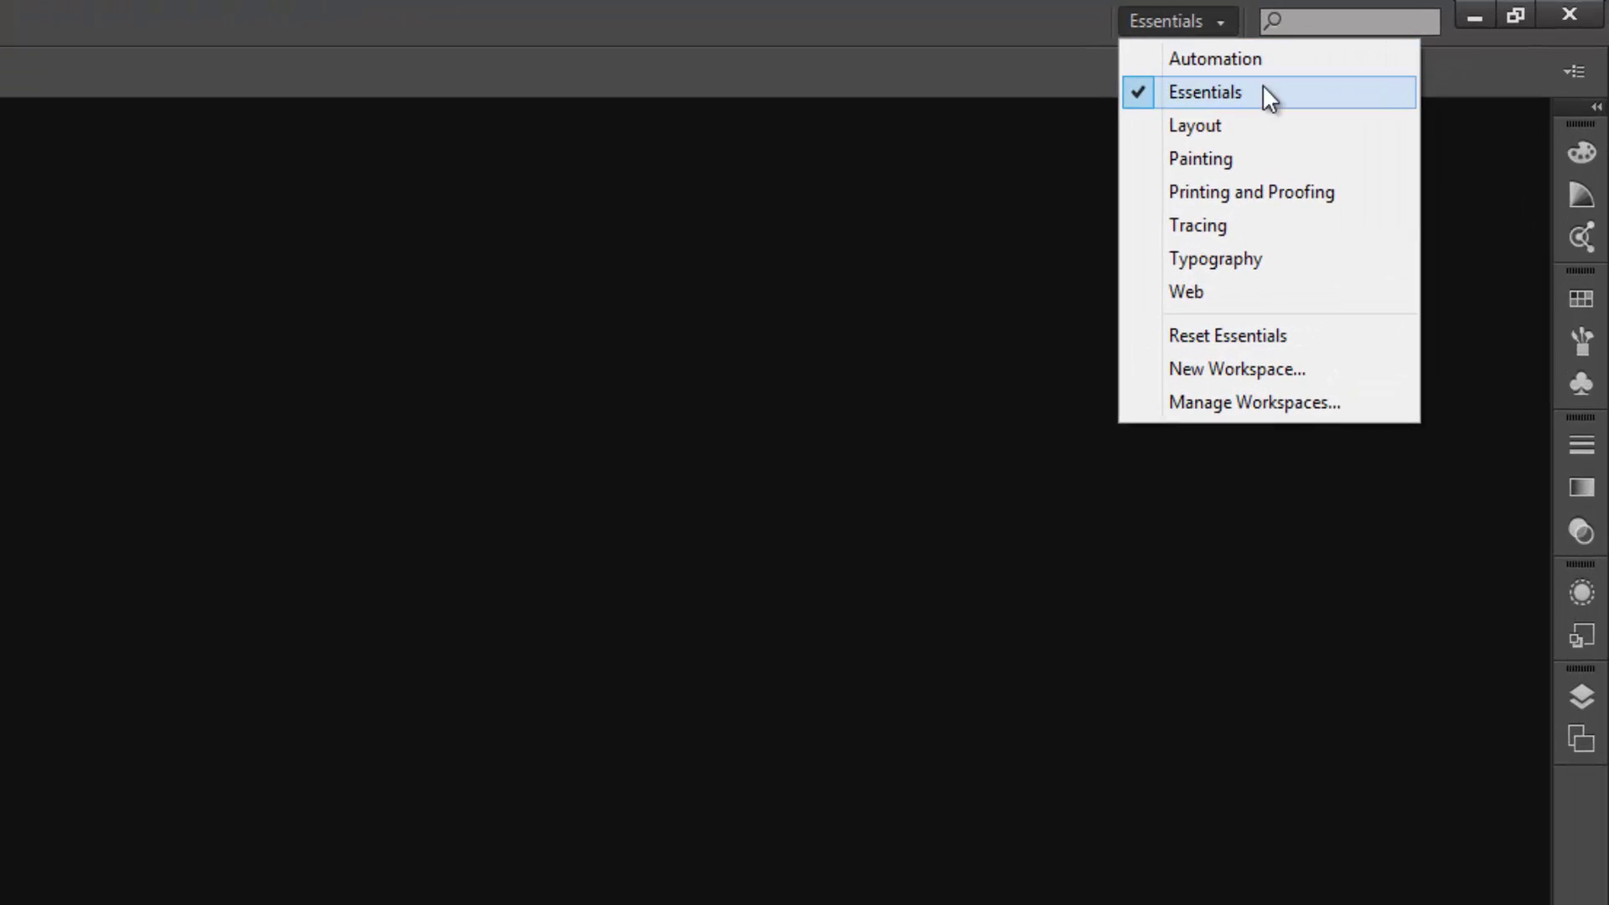
click(1425, 52)
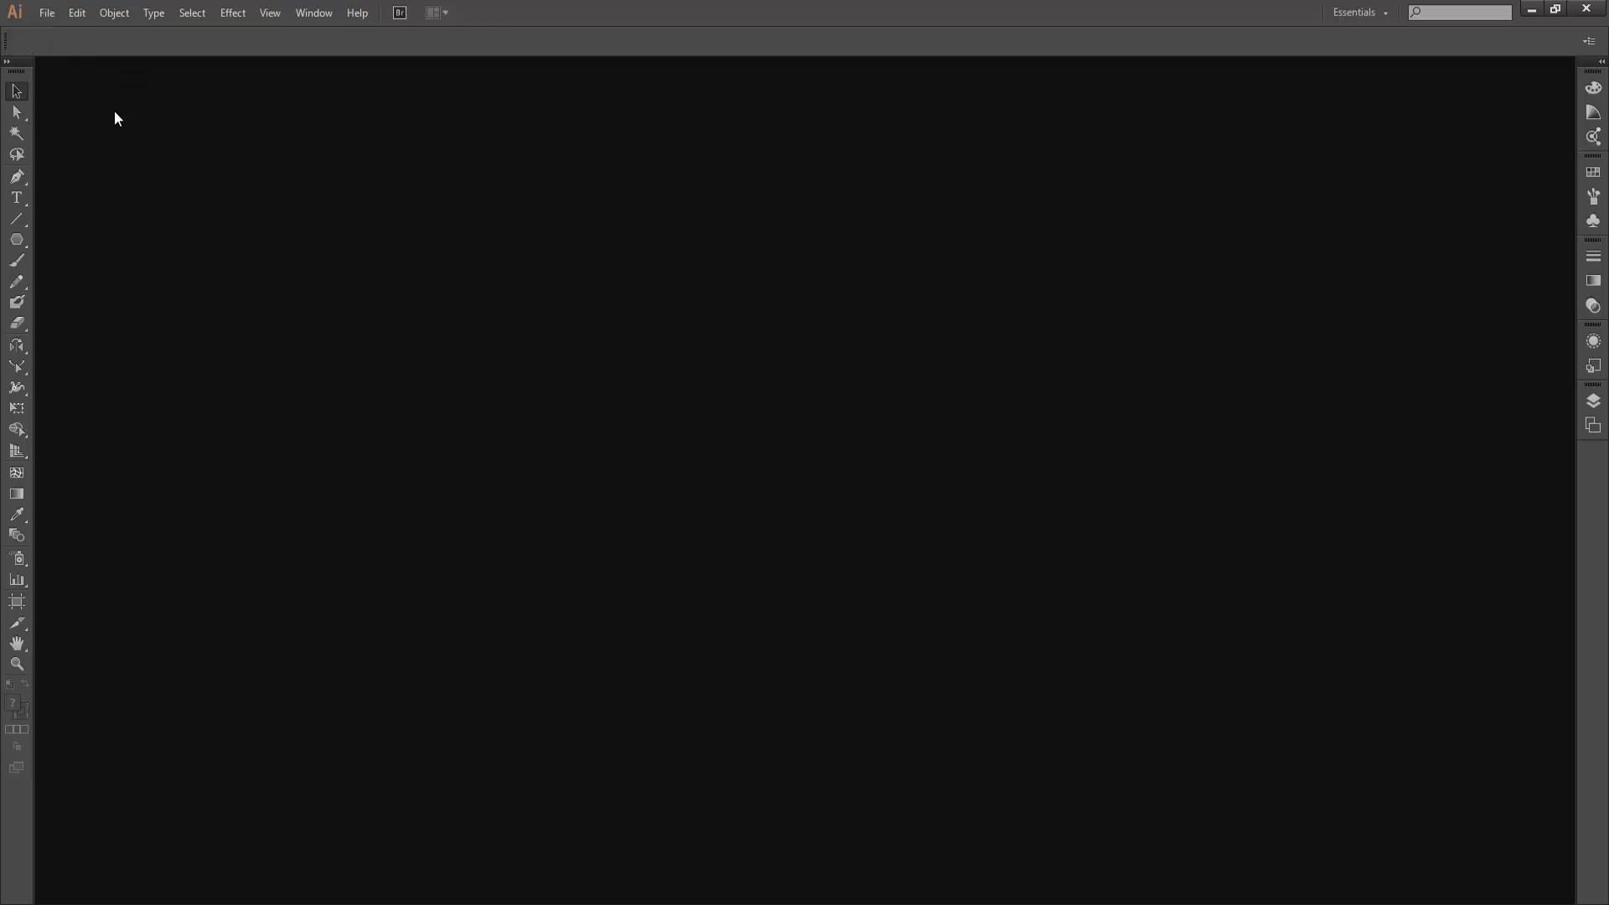
click(47, 20)
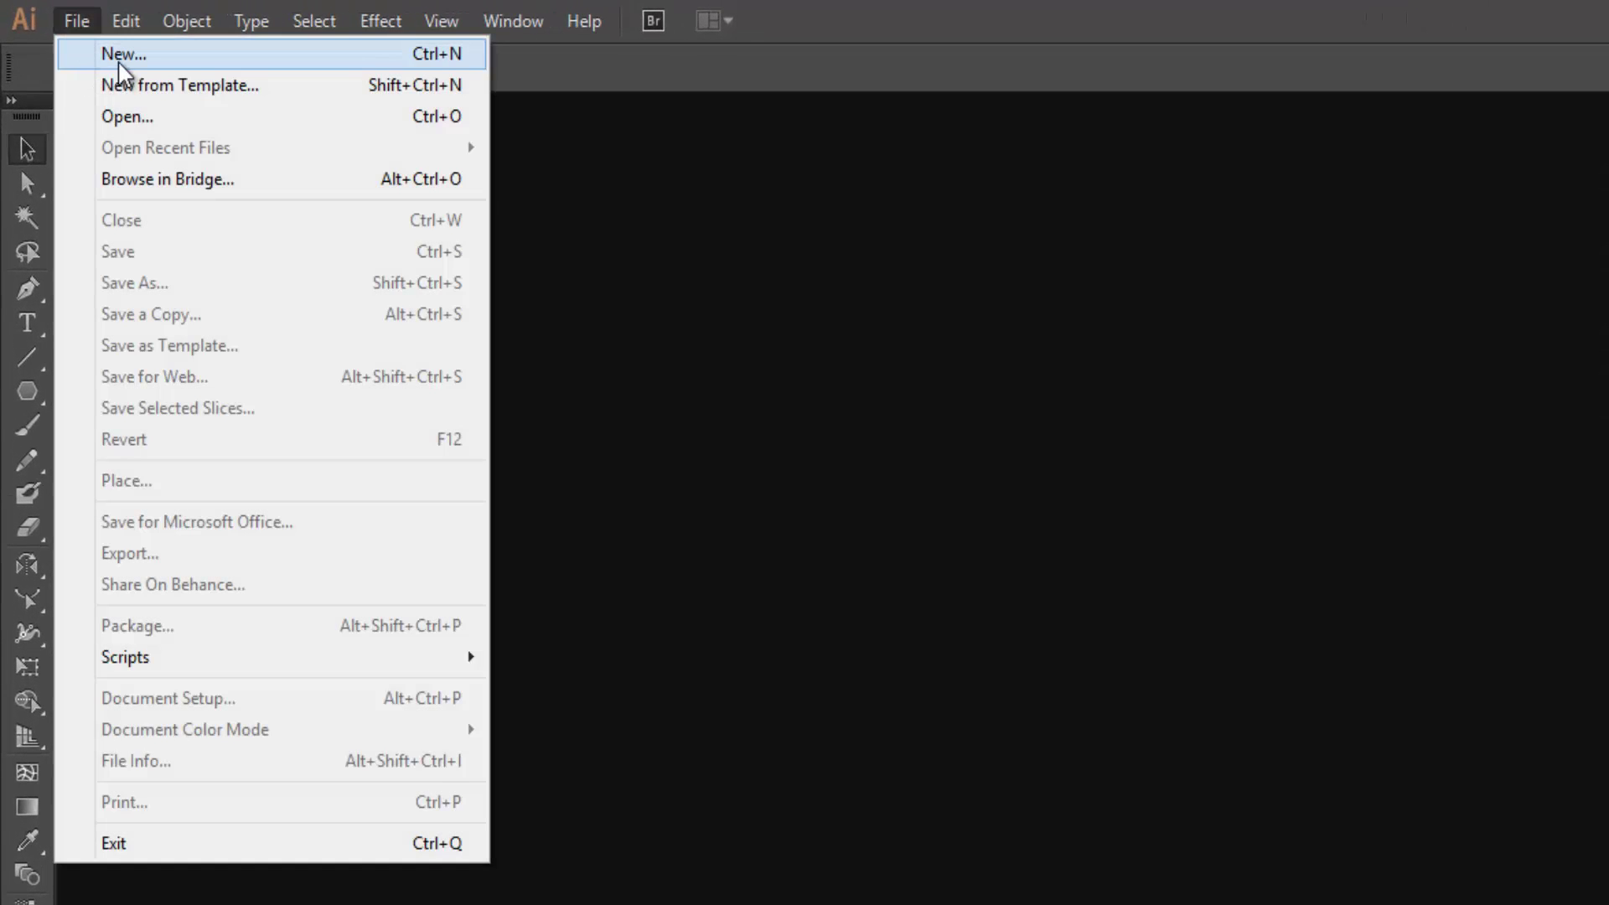
click(99, 55)
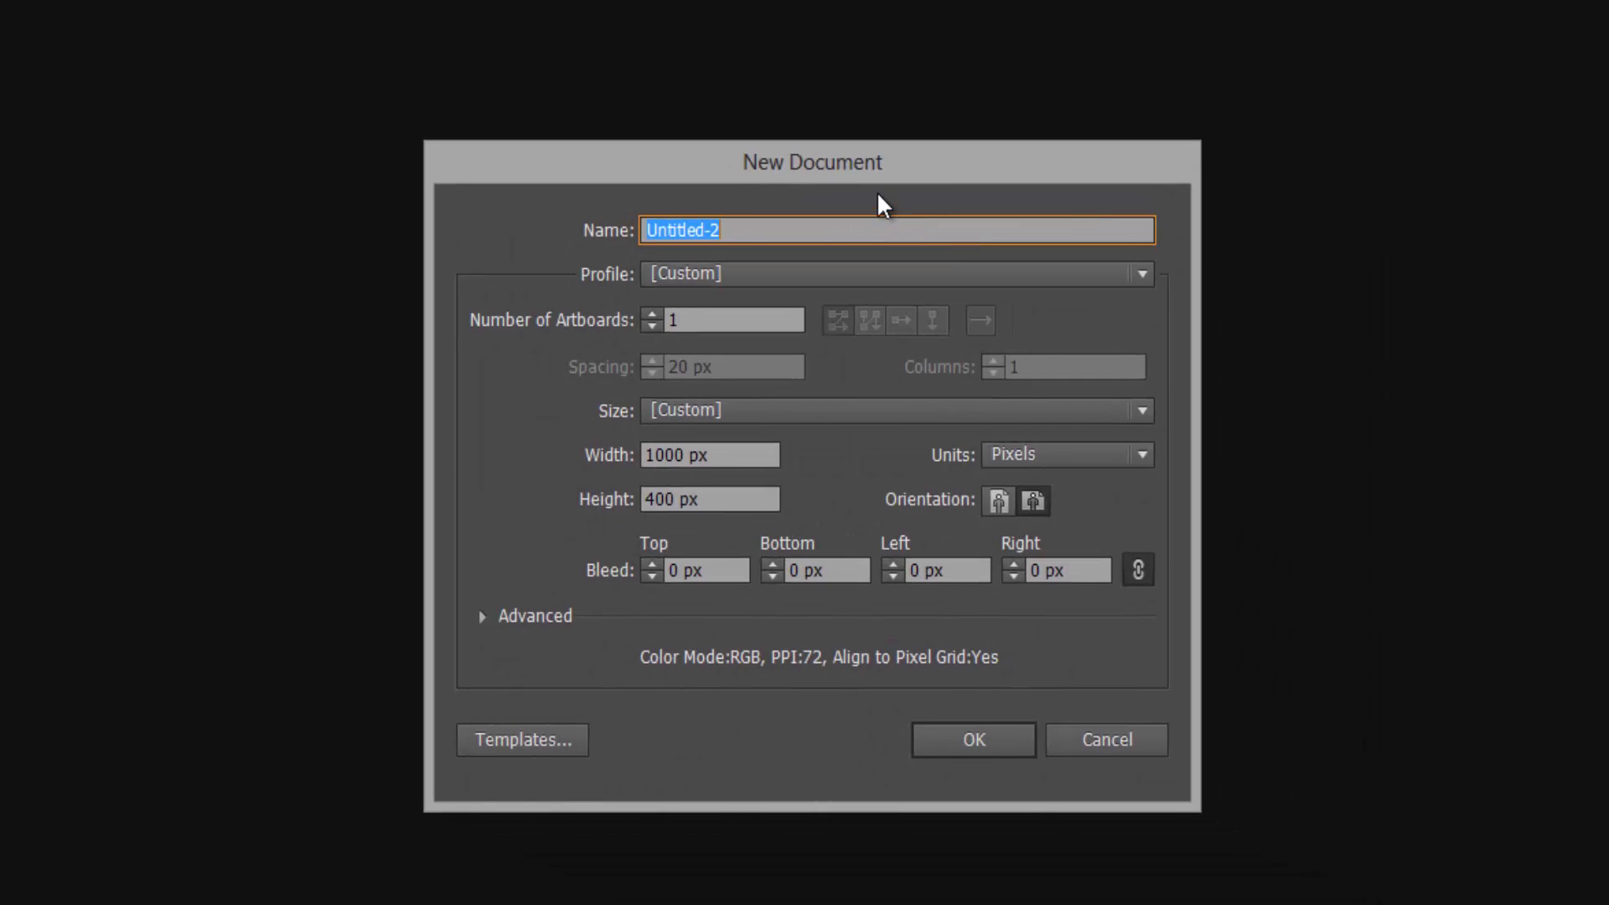
text(aula-texto)
text(2)
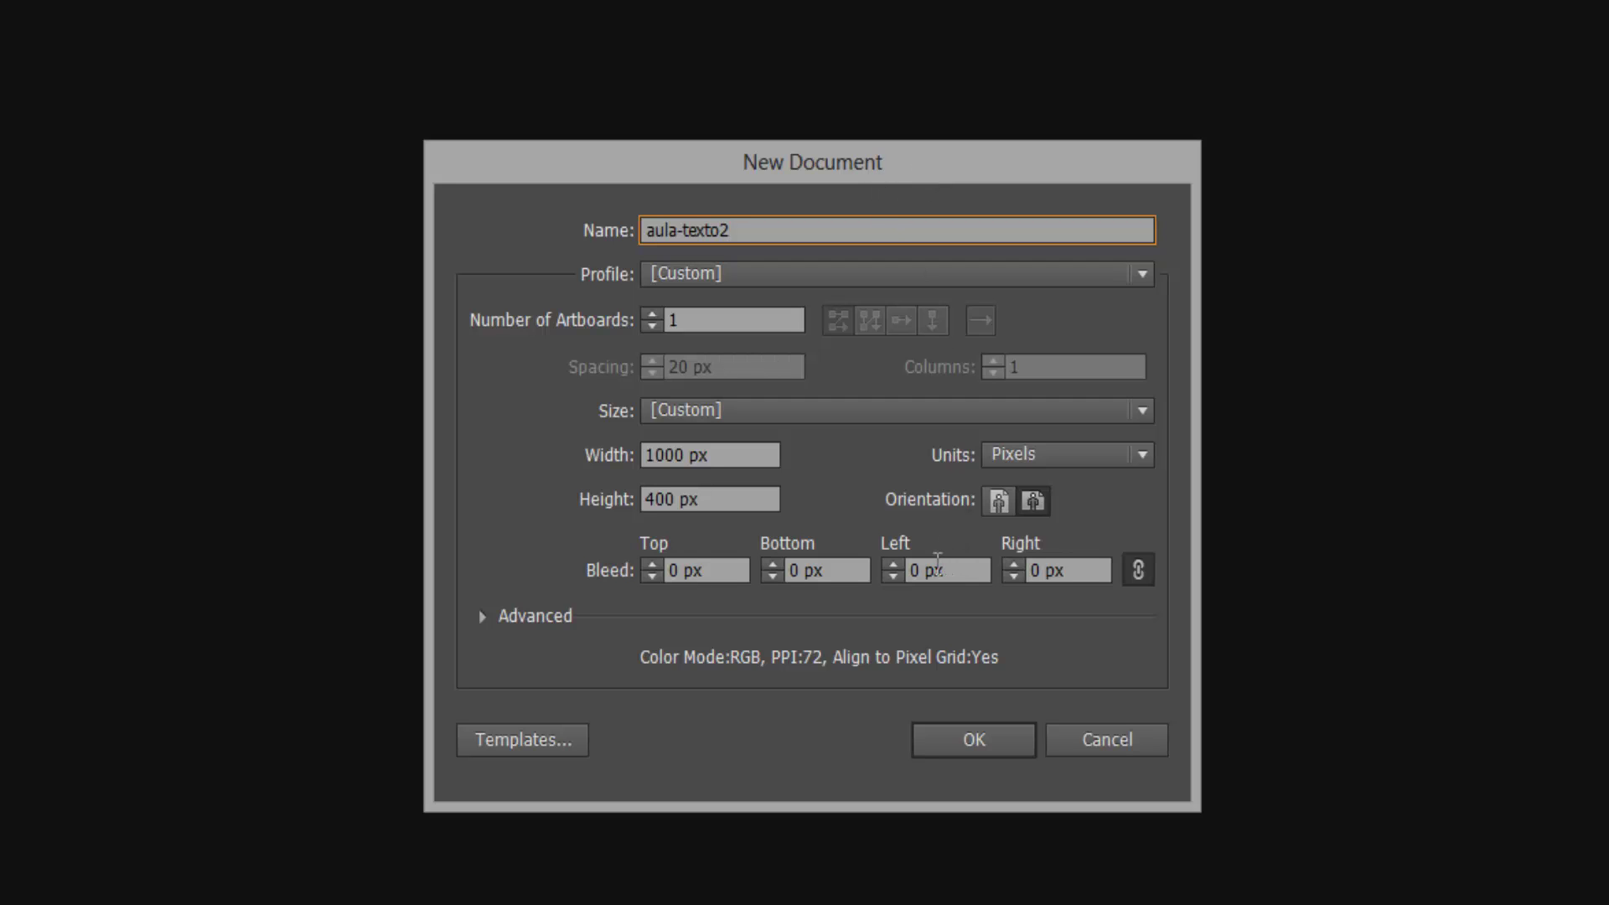
double_click(671, 455)
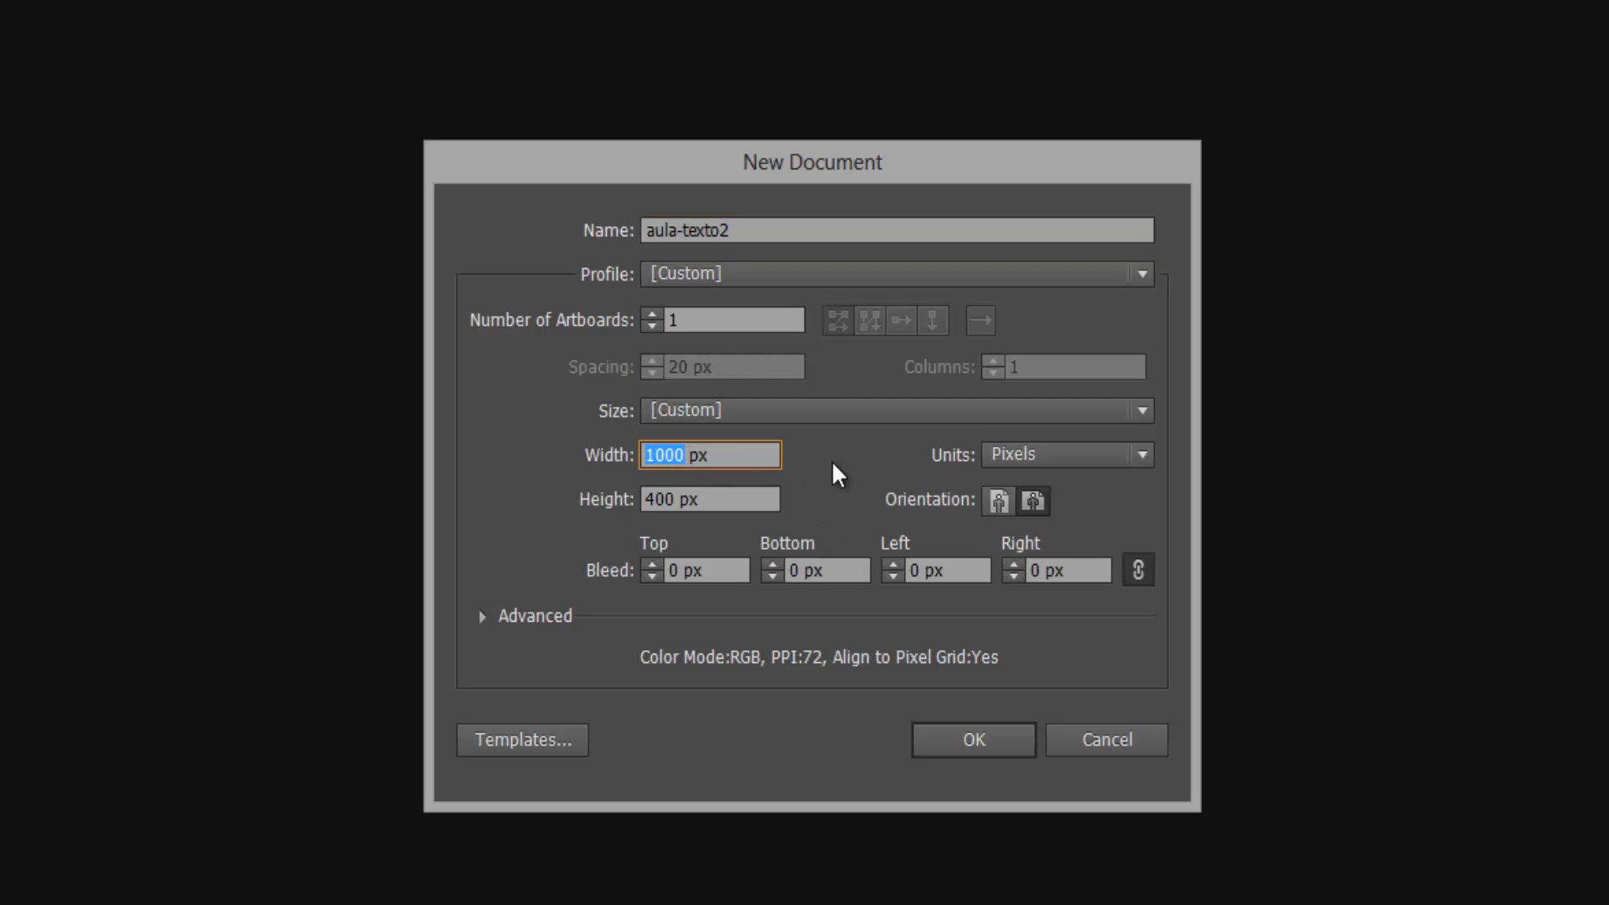
text(650)
Create the document and zoom the view to 150% on the artboard.
click(972, 741)
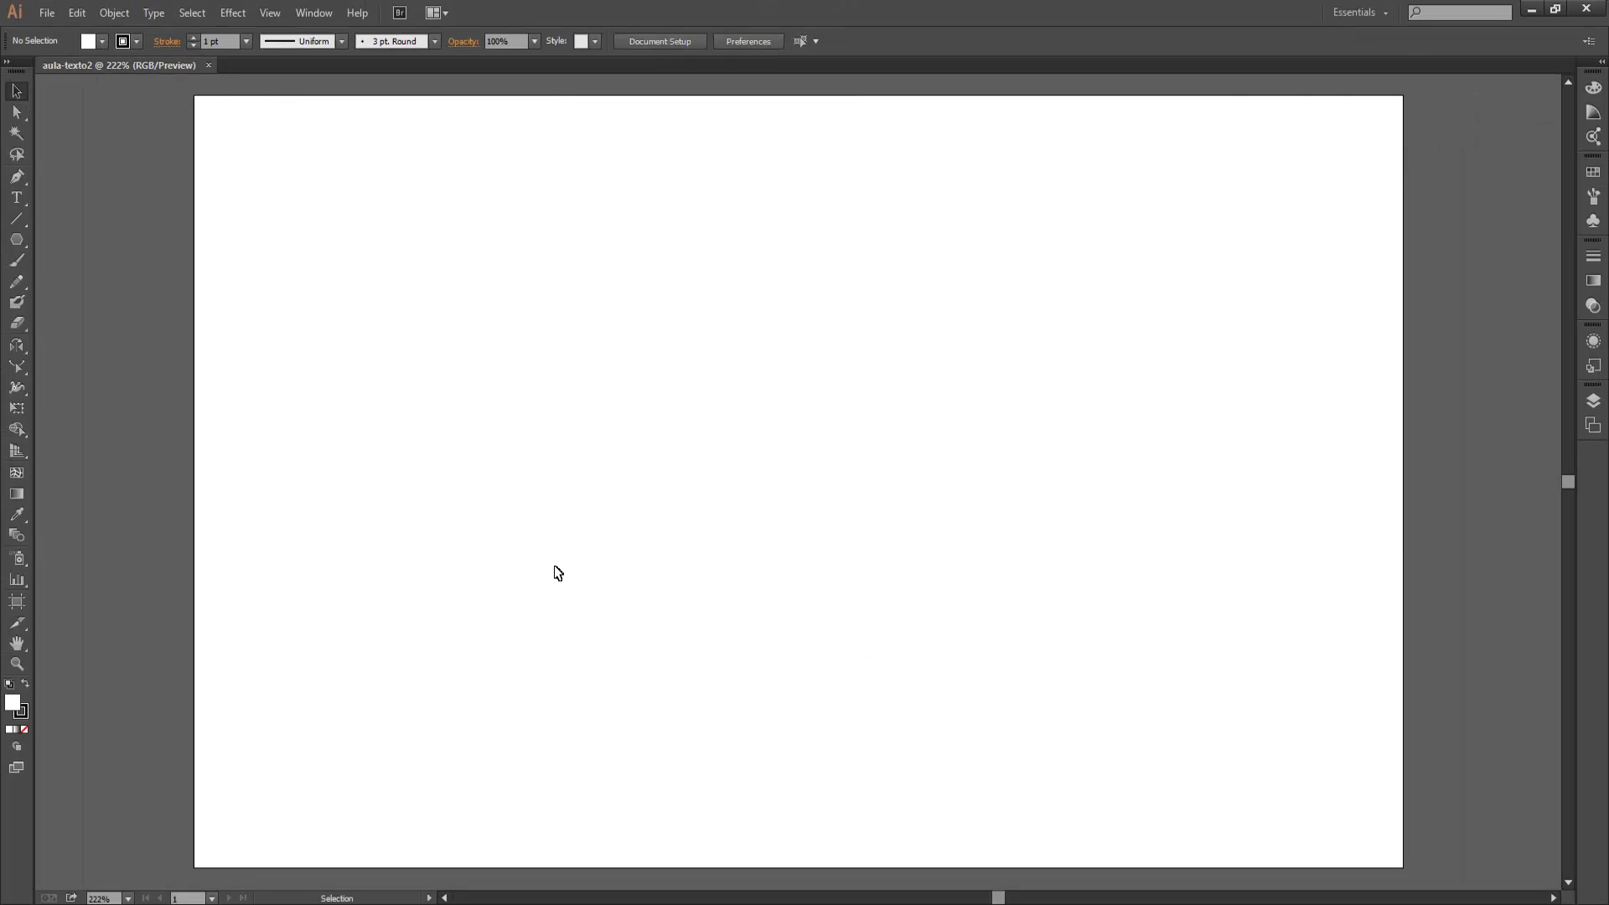
key(ctrl+minus)
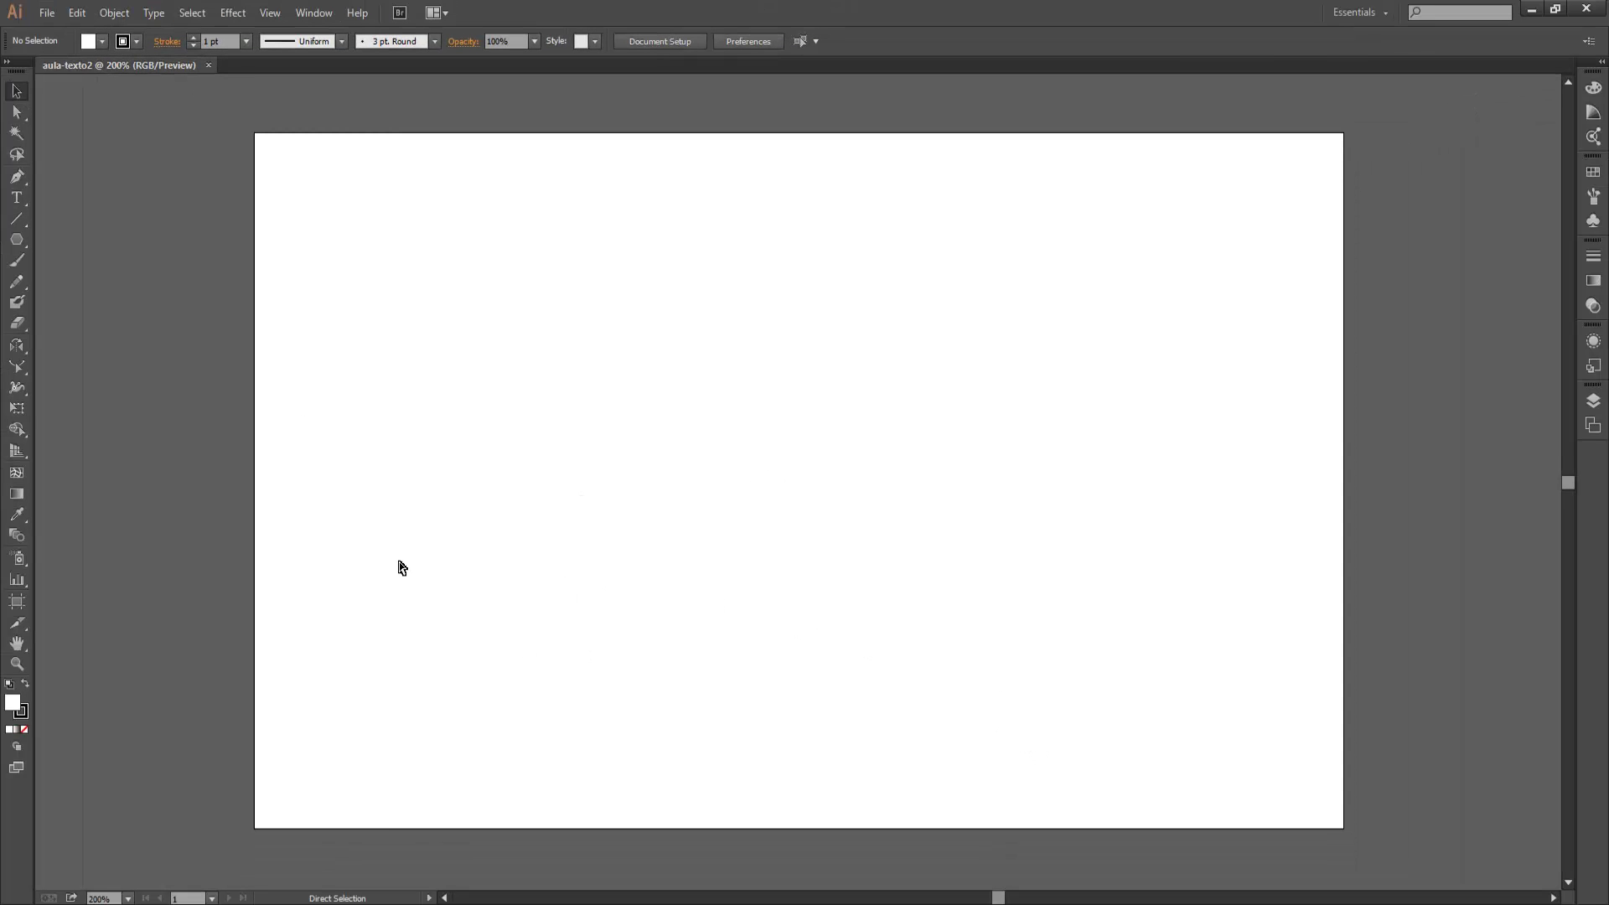
key(ctrl+minus)
key(ctrl+minus)
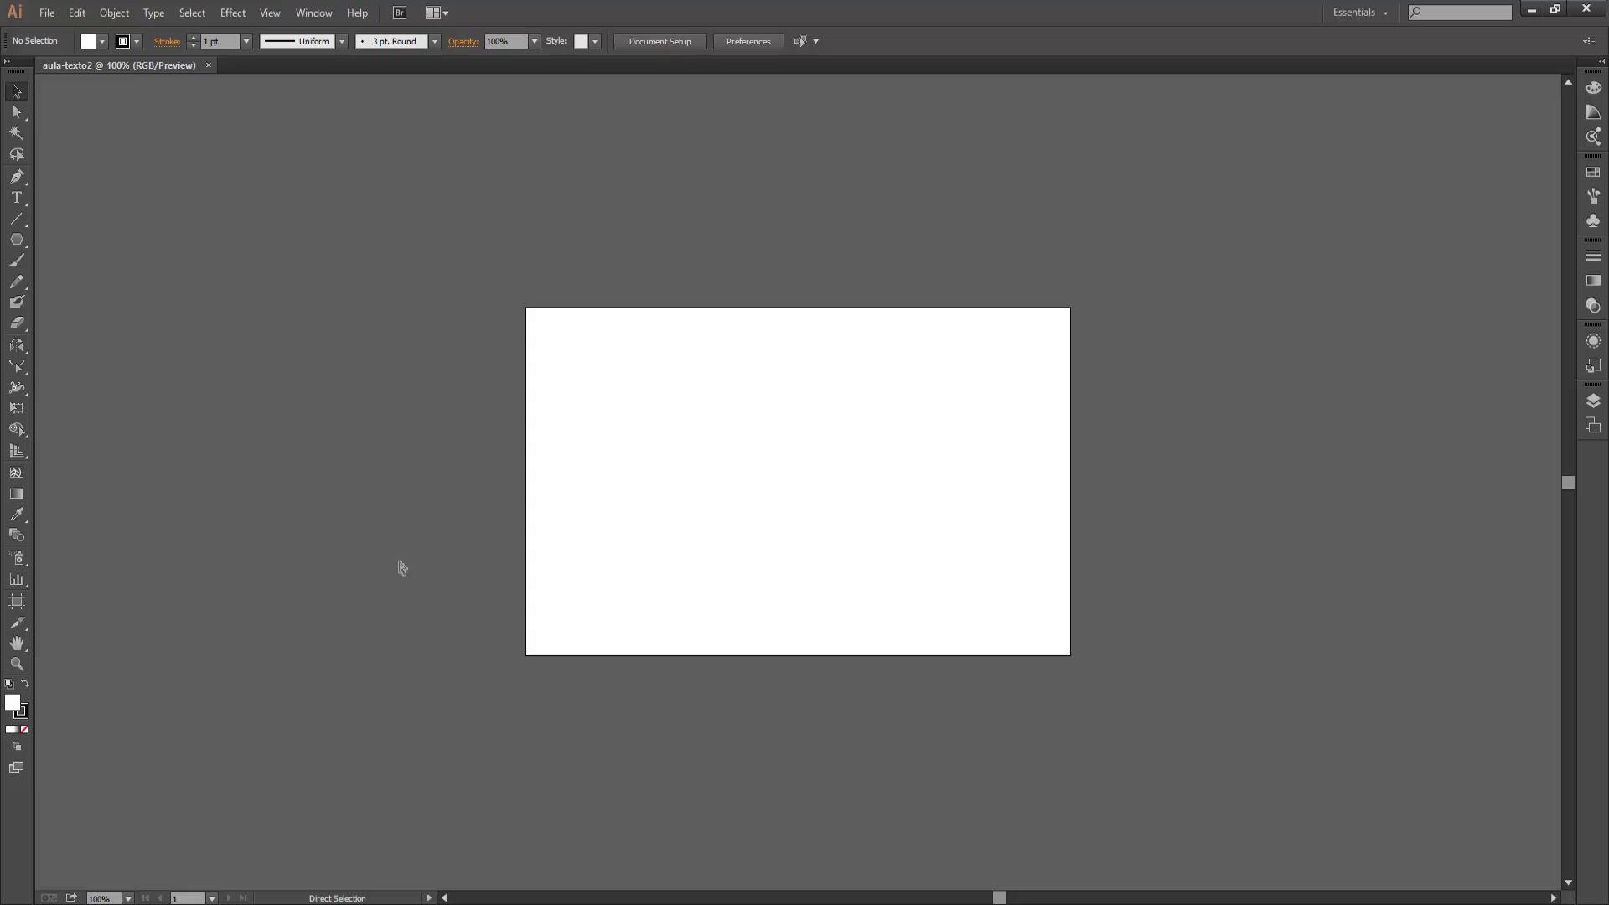
key(ctrl+plus)
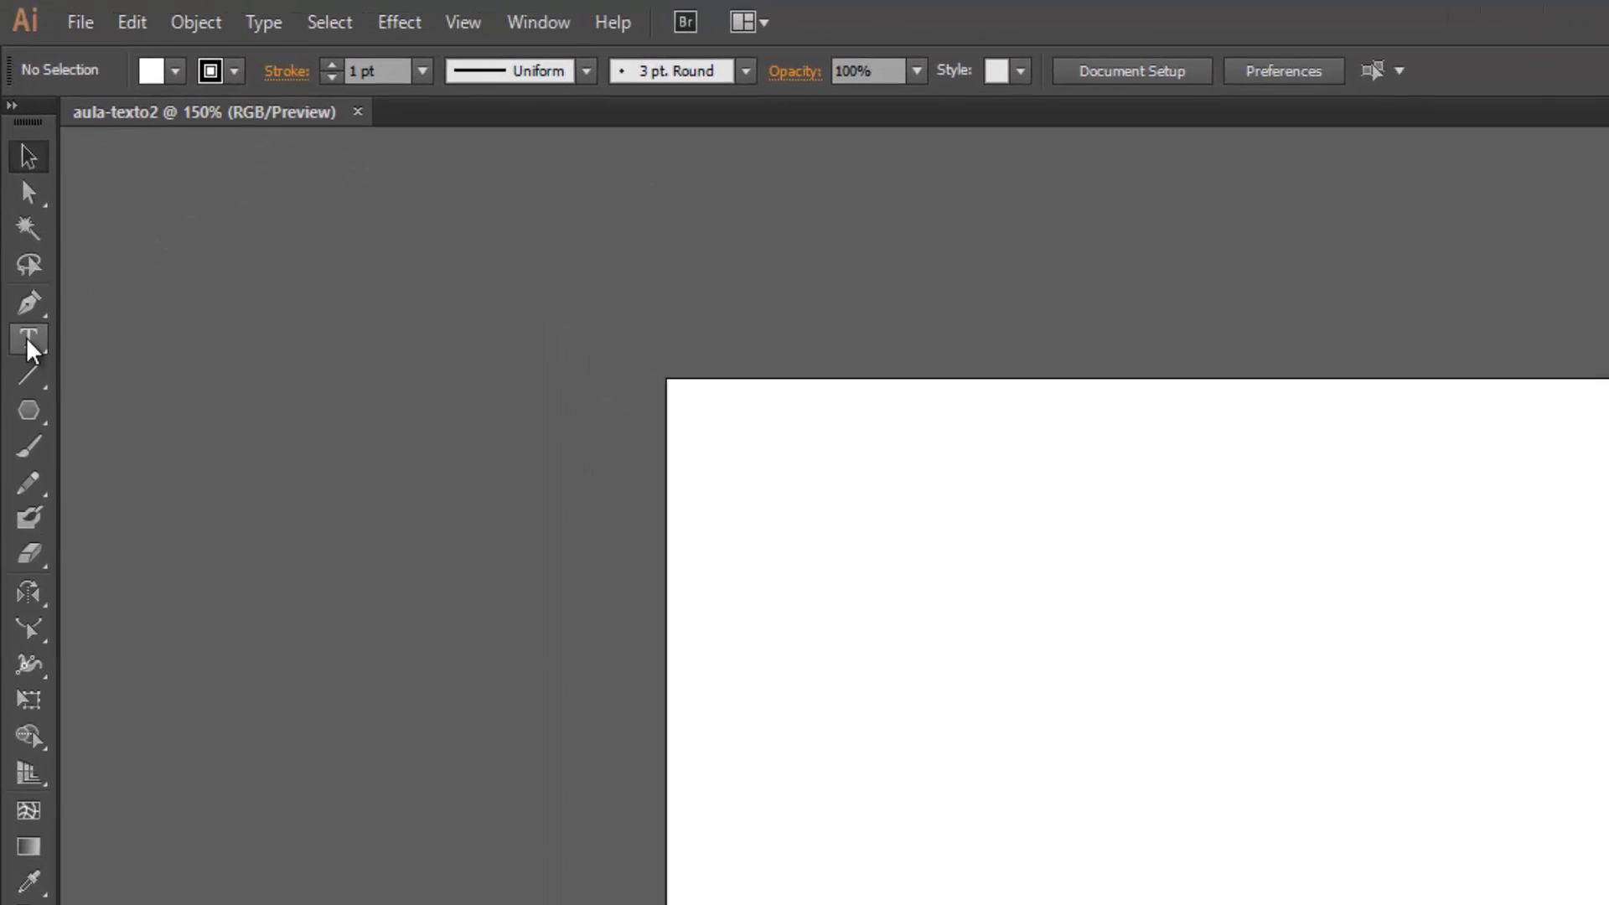
Type the heading FERREIRA STUDIOS on the artboard with the Type tool.
click(27, 340)
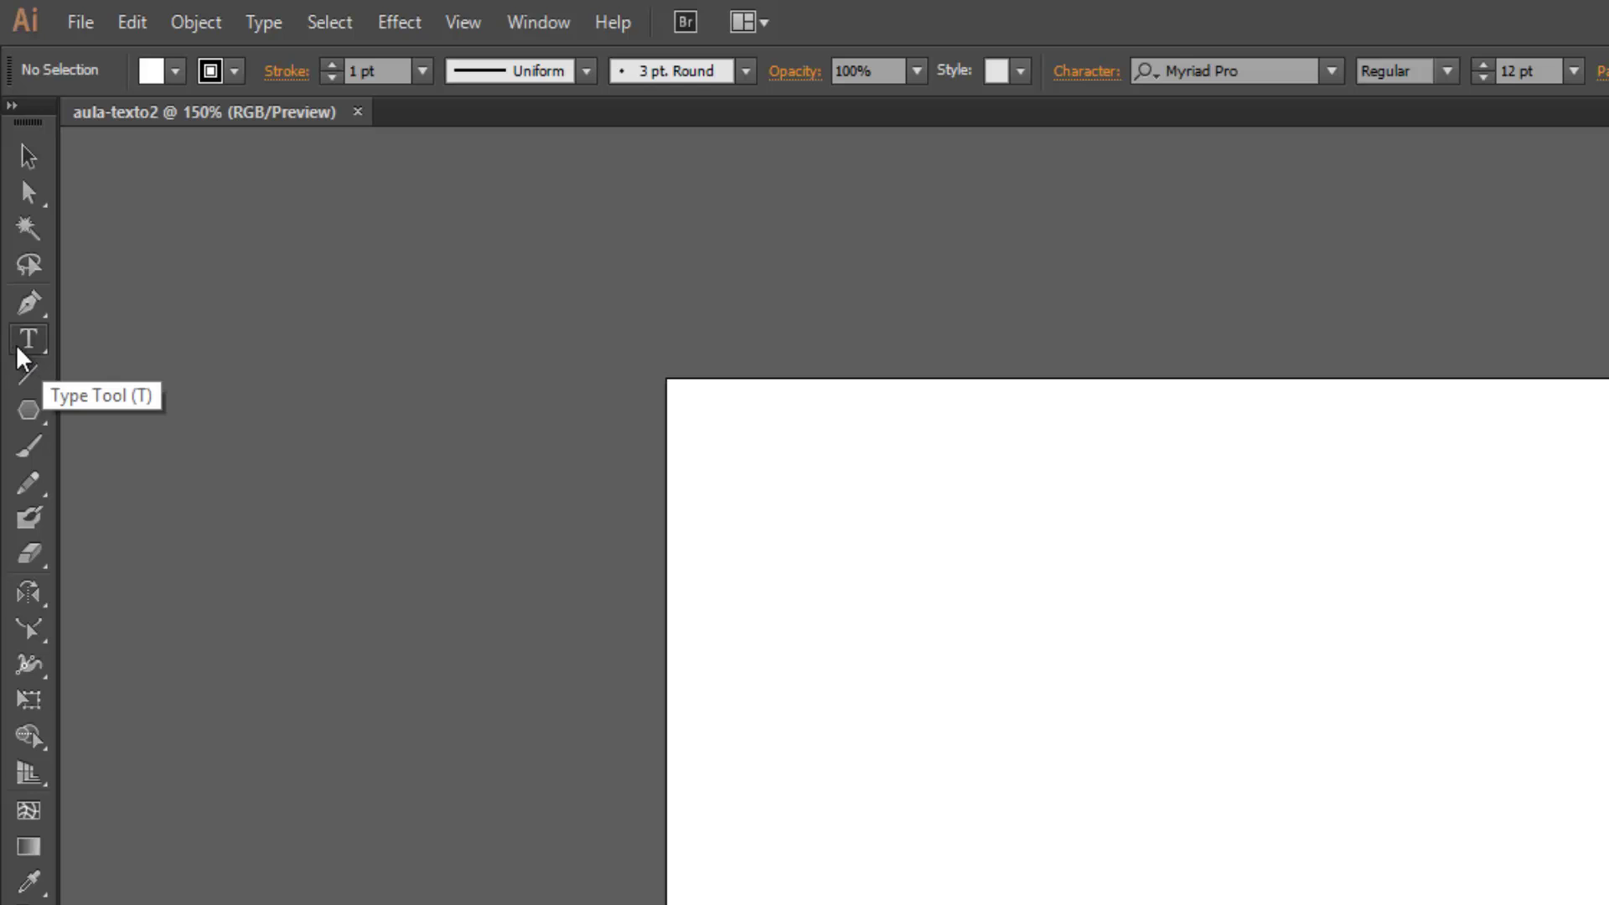
click(814, 555)
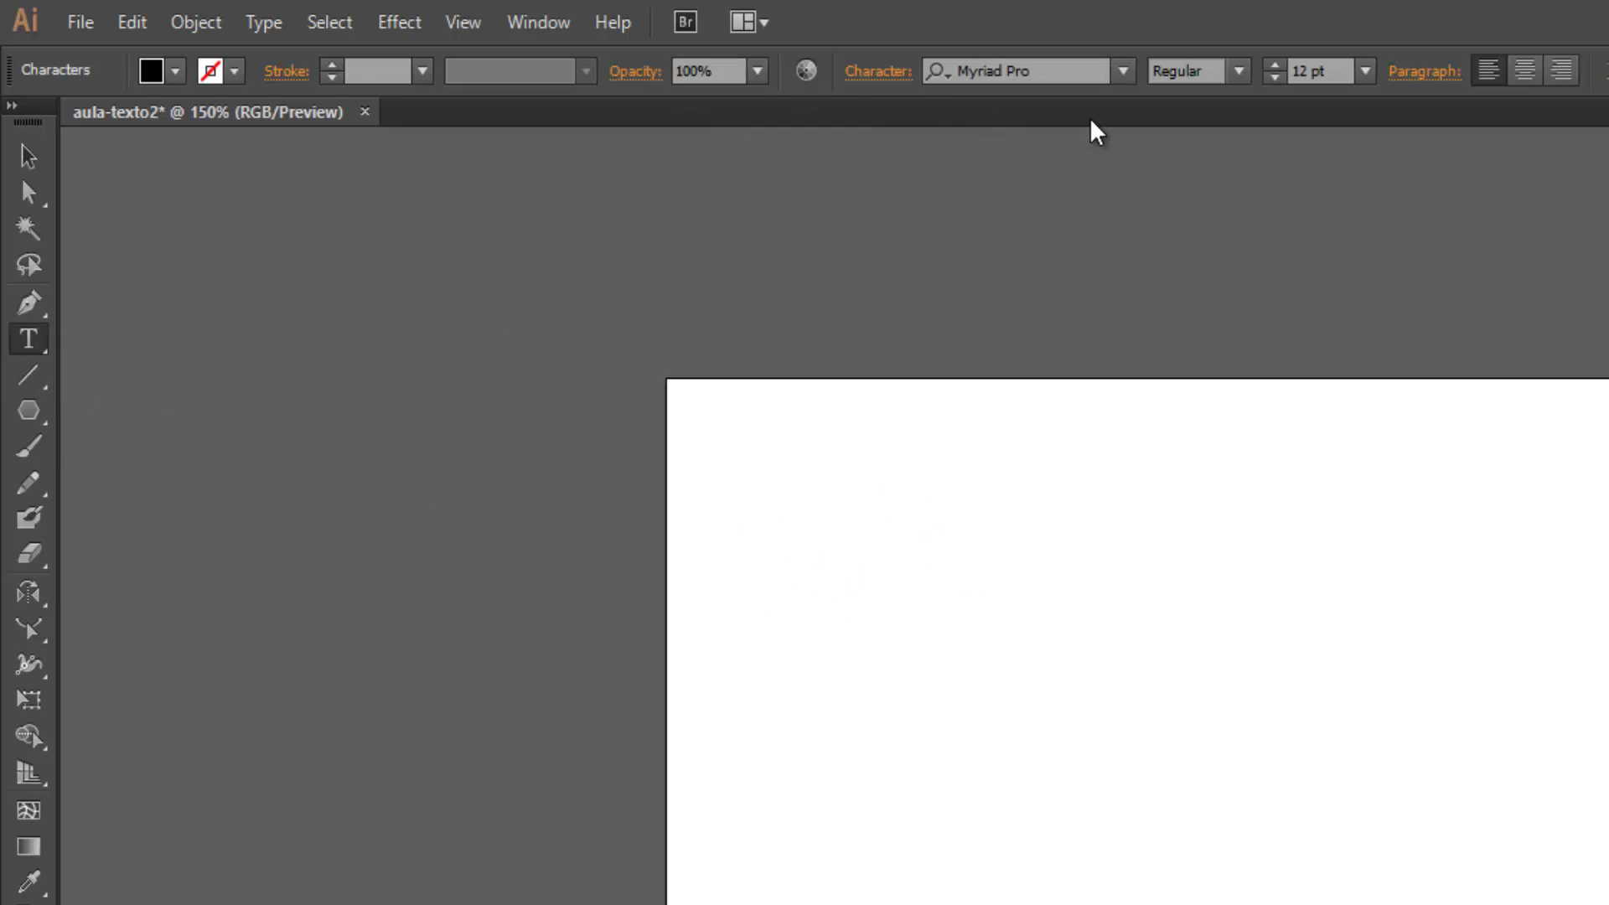
text(FERREIR)
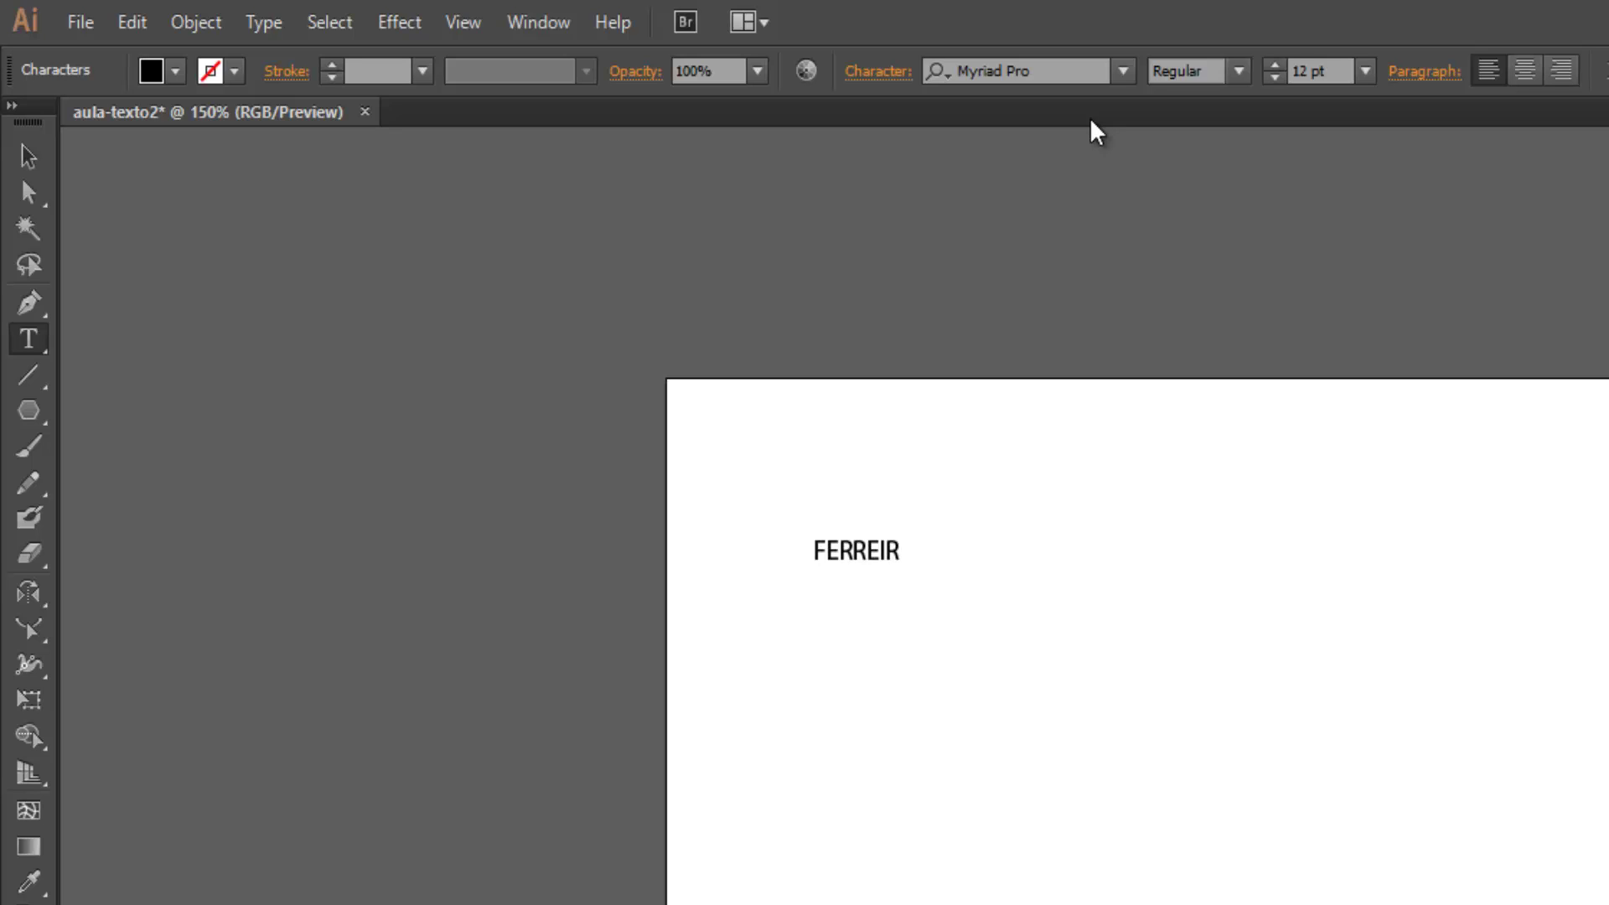
text(A STUDIOS)
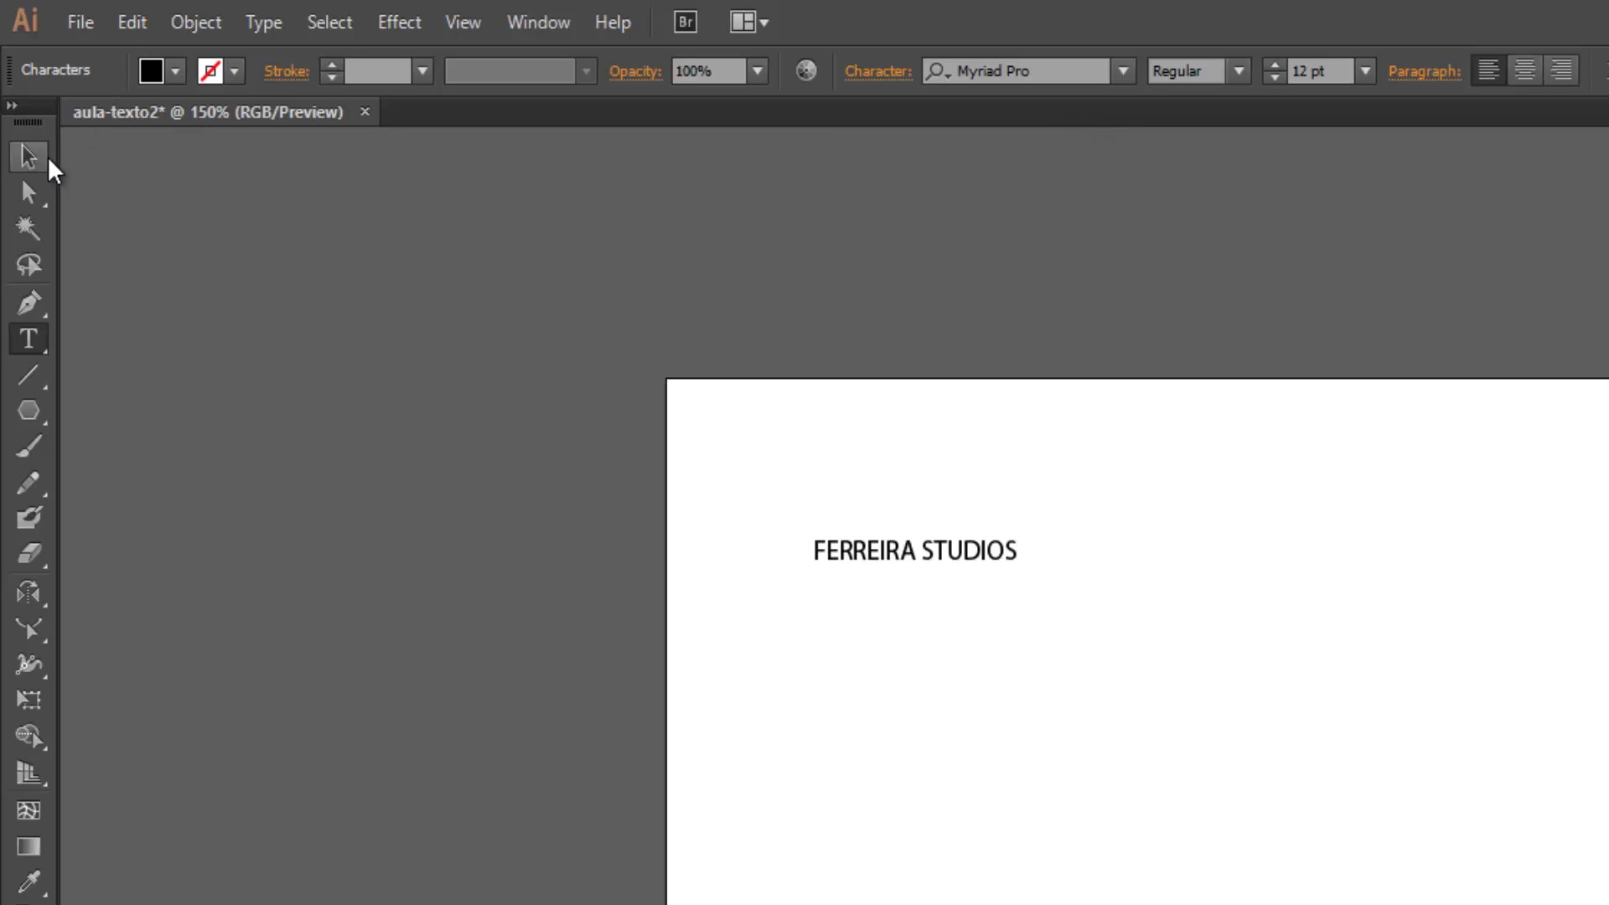
Raise the heading's font size to 26 pt and move it lower on the artboard.
click(34, 158)
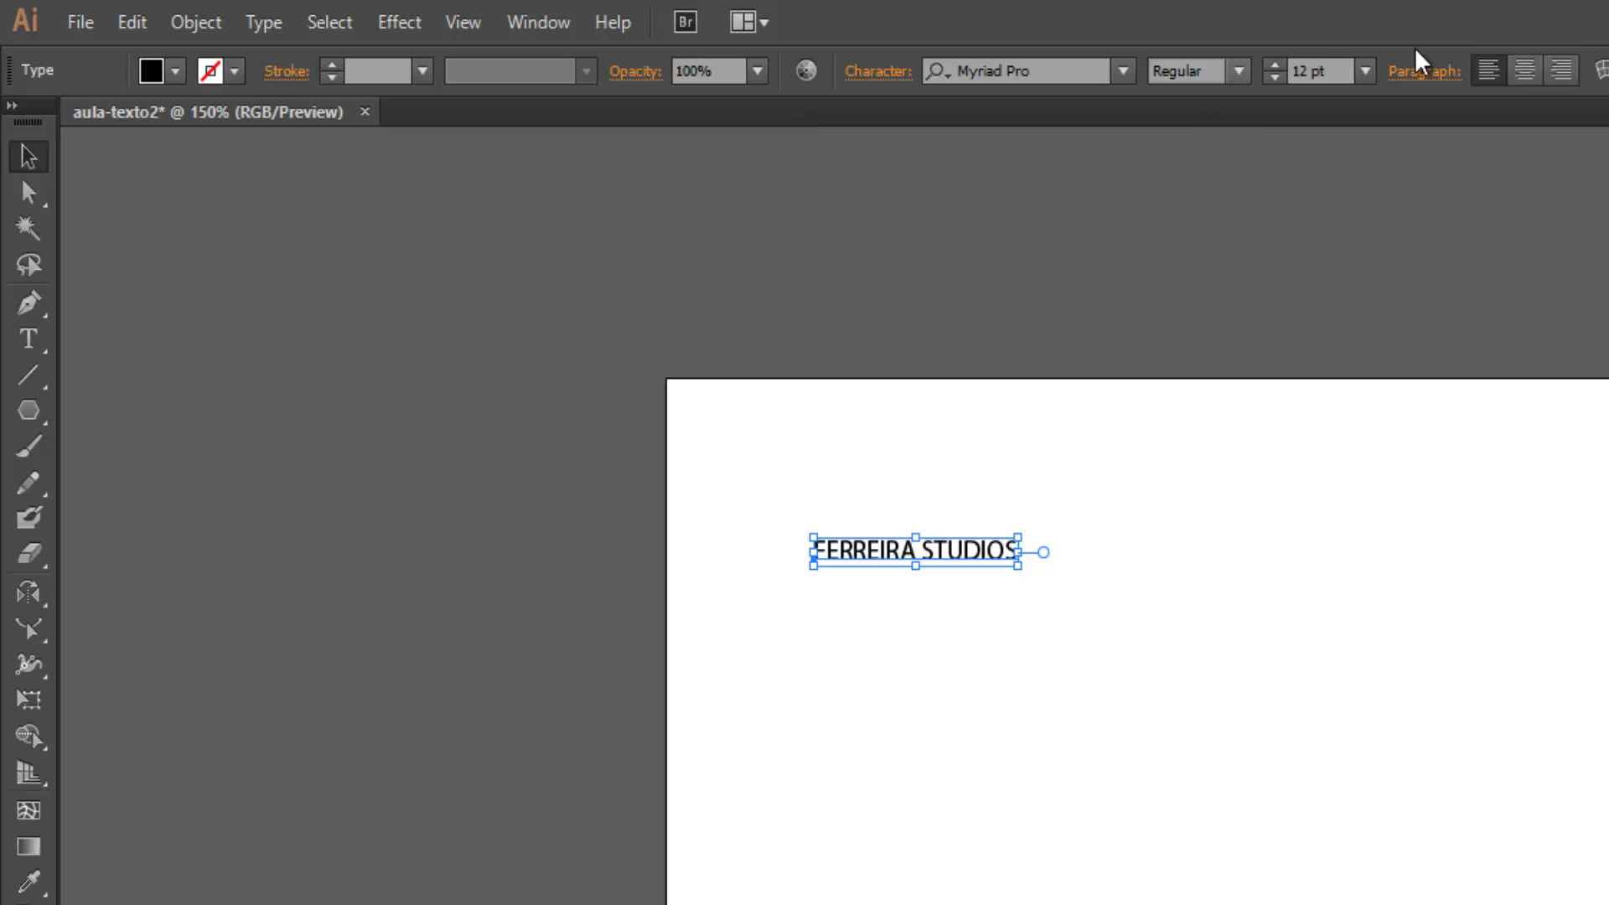
click(1275, 66)
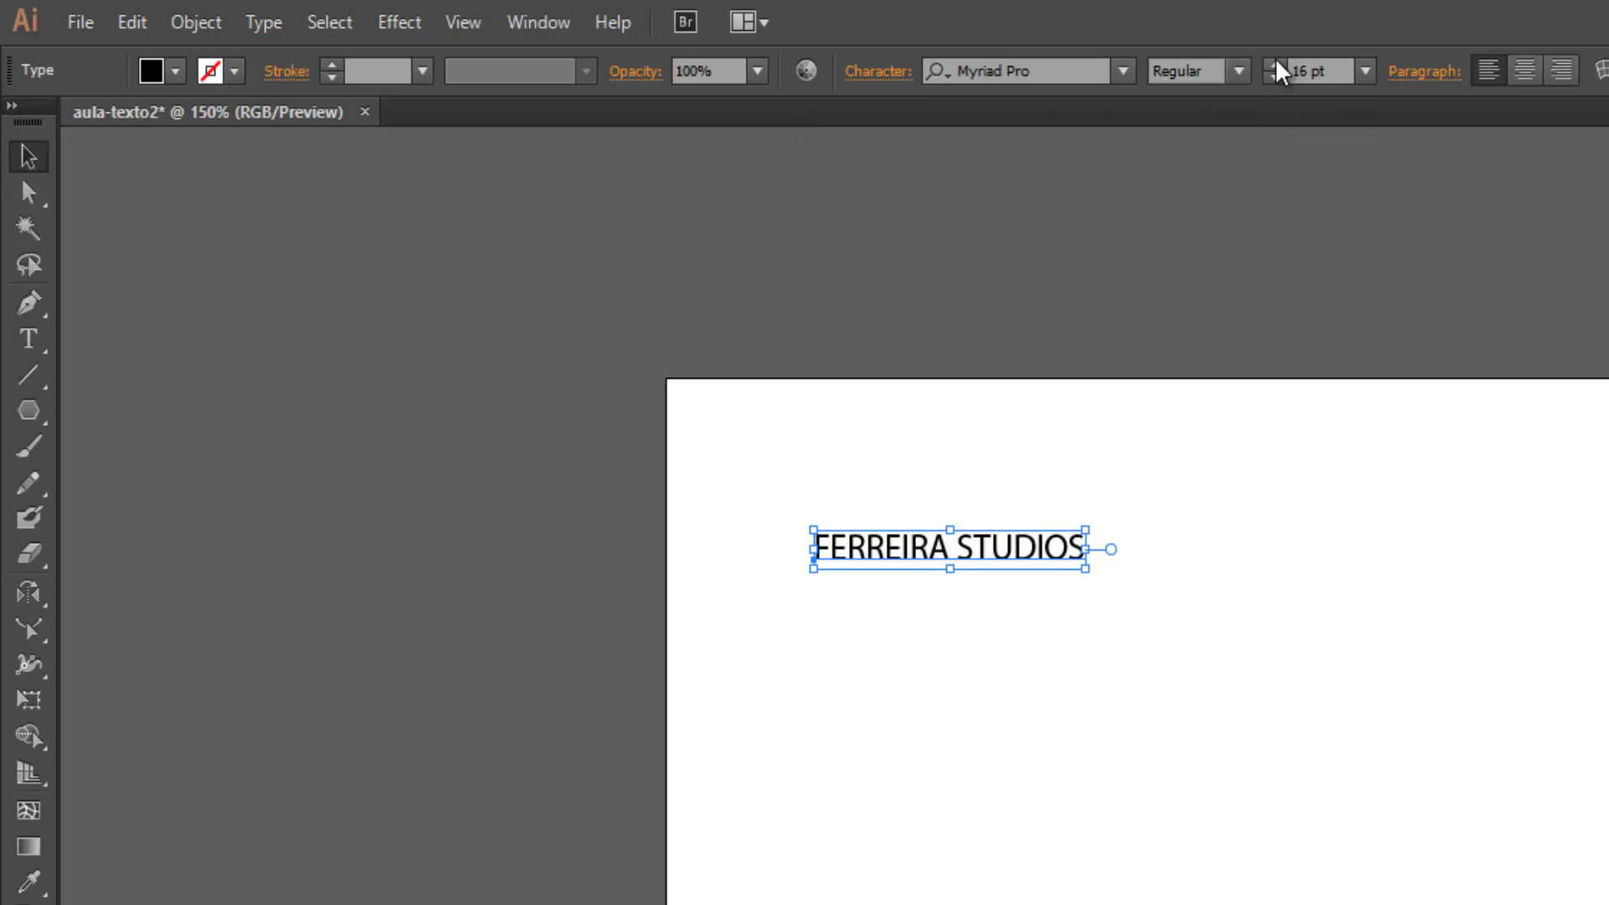
click(1277, 65)
click(1277, 65)
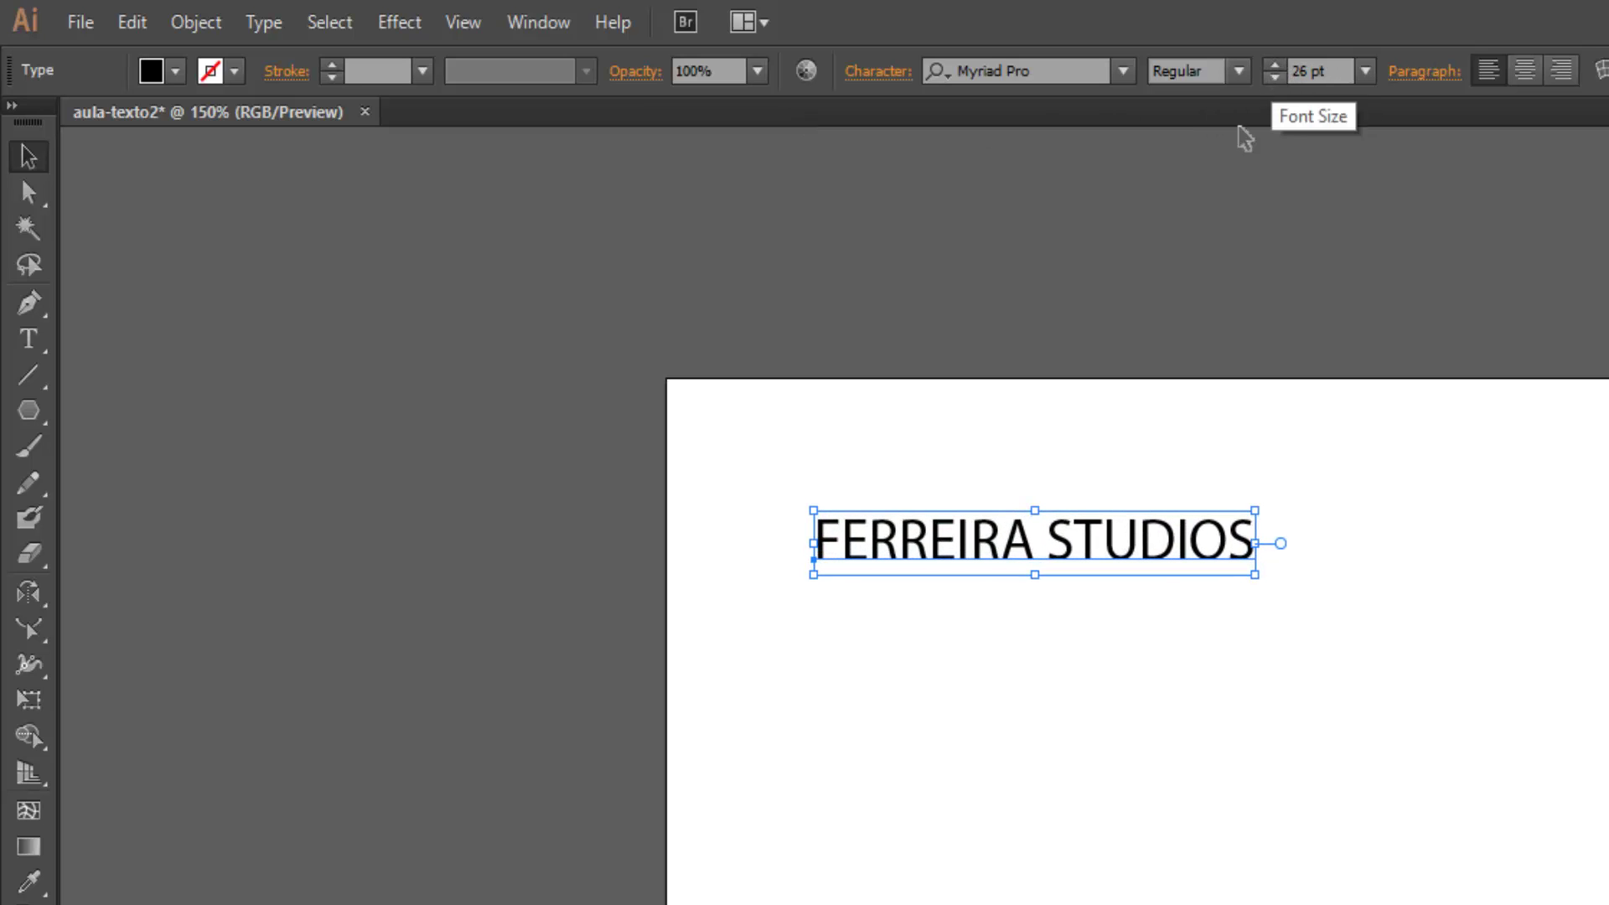
drag(1052, 539, 1057, 679)
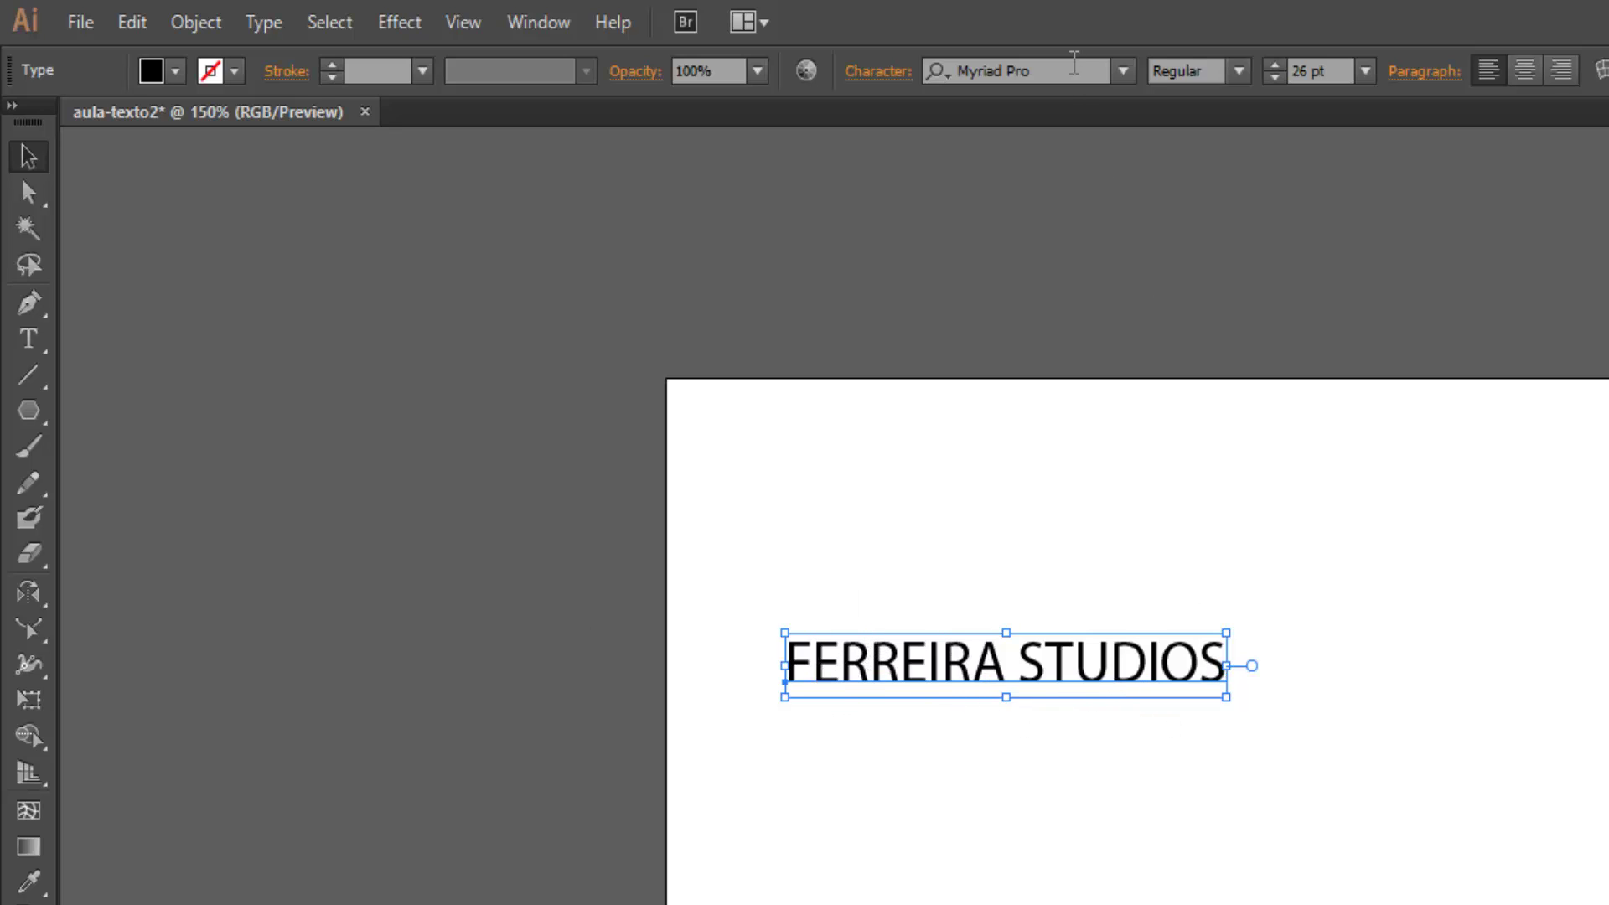
Try Franklin Gothic Medium as the heading font and nudge the heading up.
click(1123, 71)
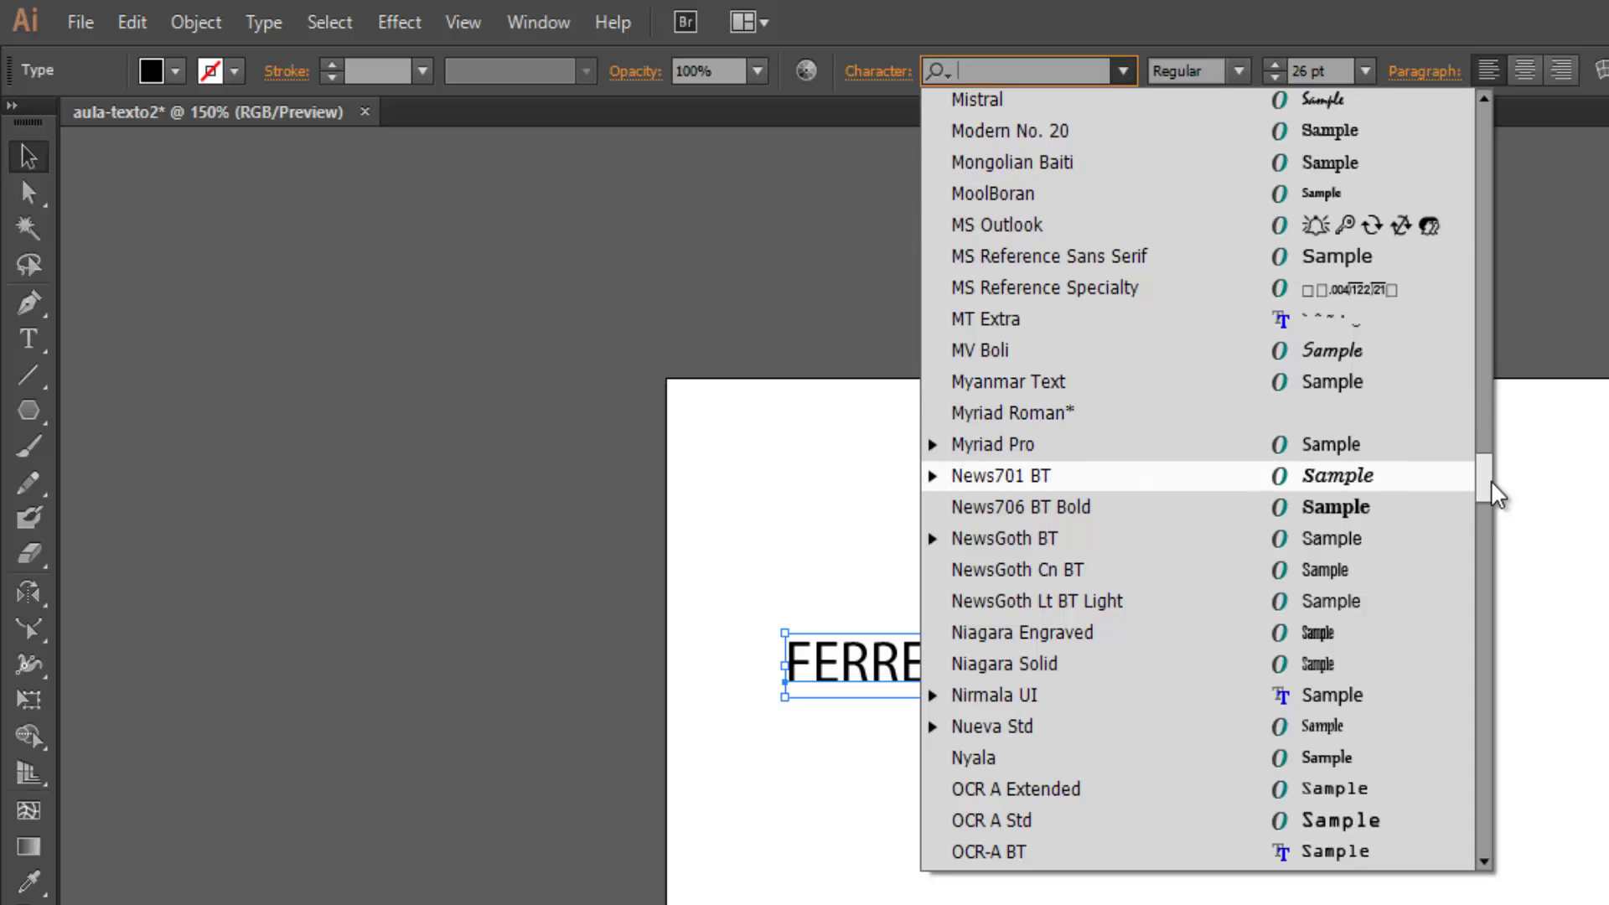
drag(1494, 492, 1496, 315)
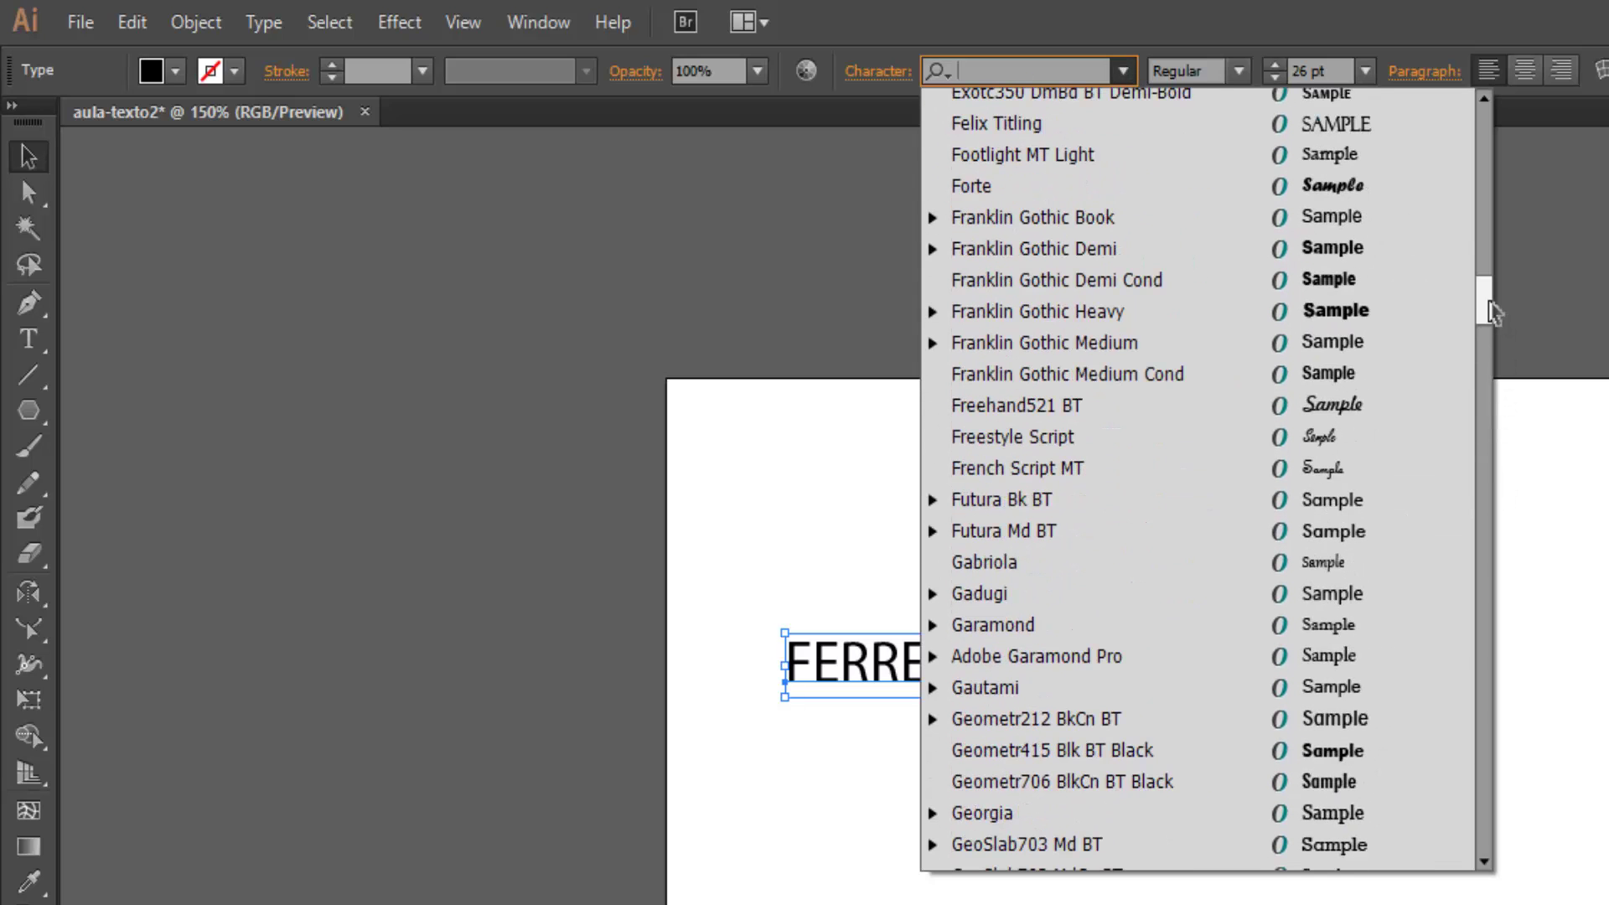
click(1340, 344)
click(1279, 567)
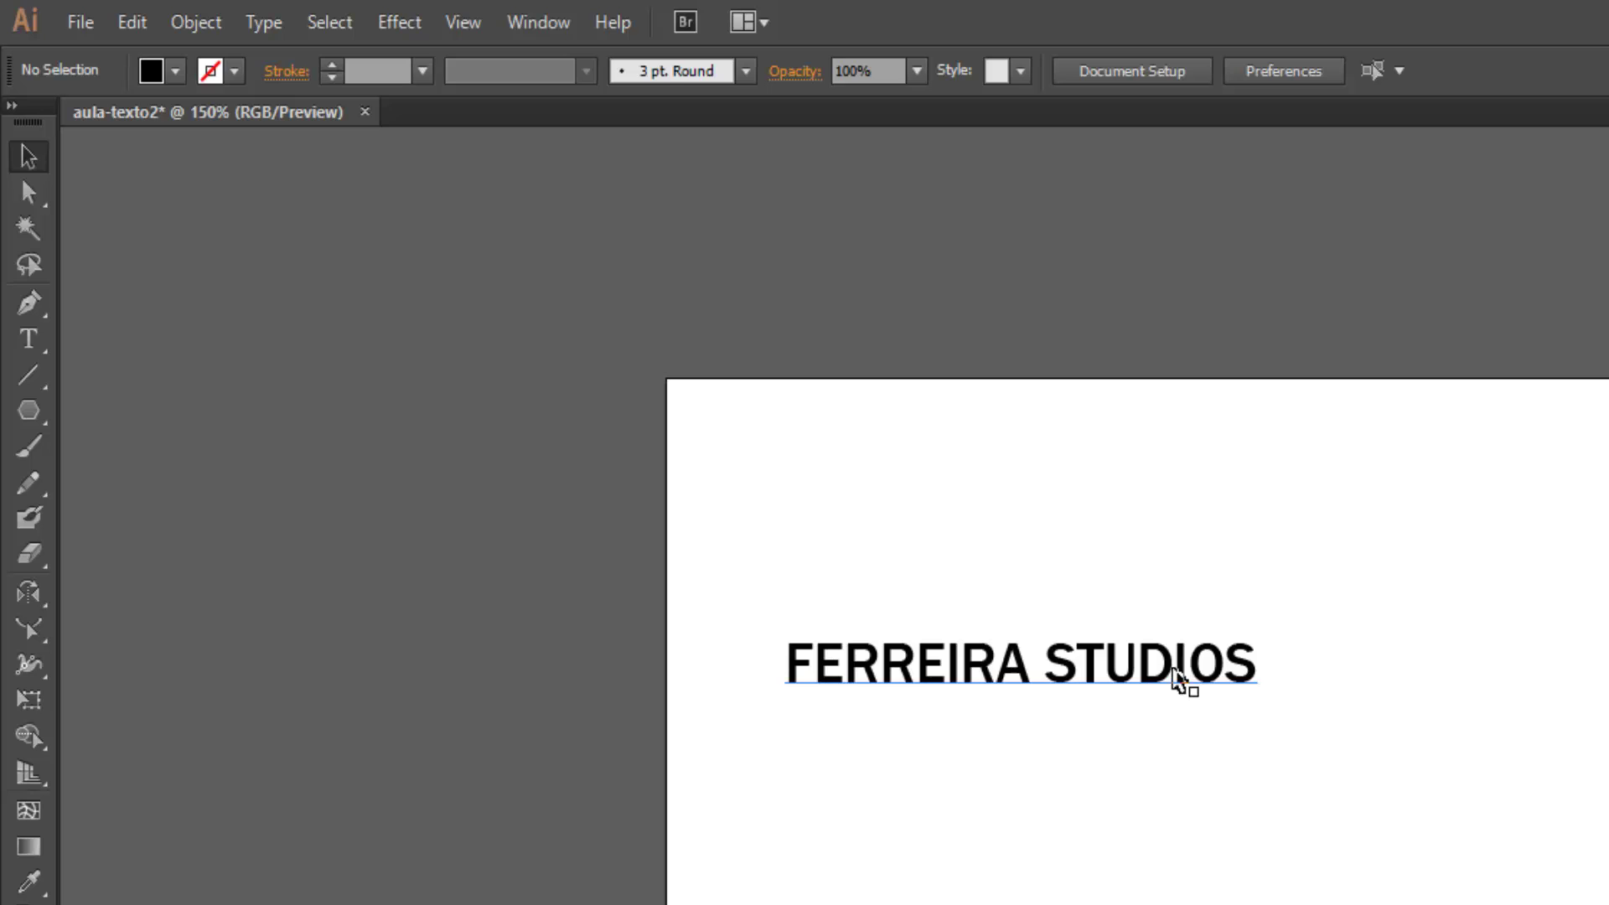
drag(1131, 668, 1131, 660)
Switch the heading to Arial and drag it toward the artboard's upper left.
click(1124, 71)
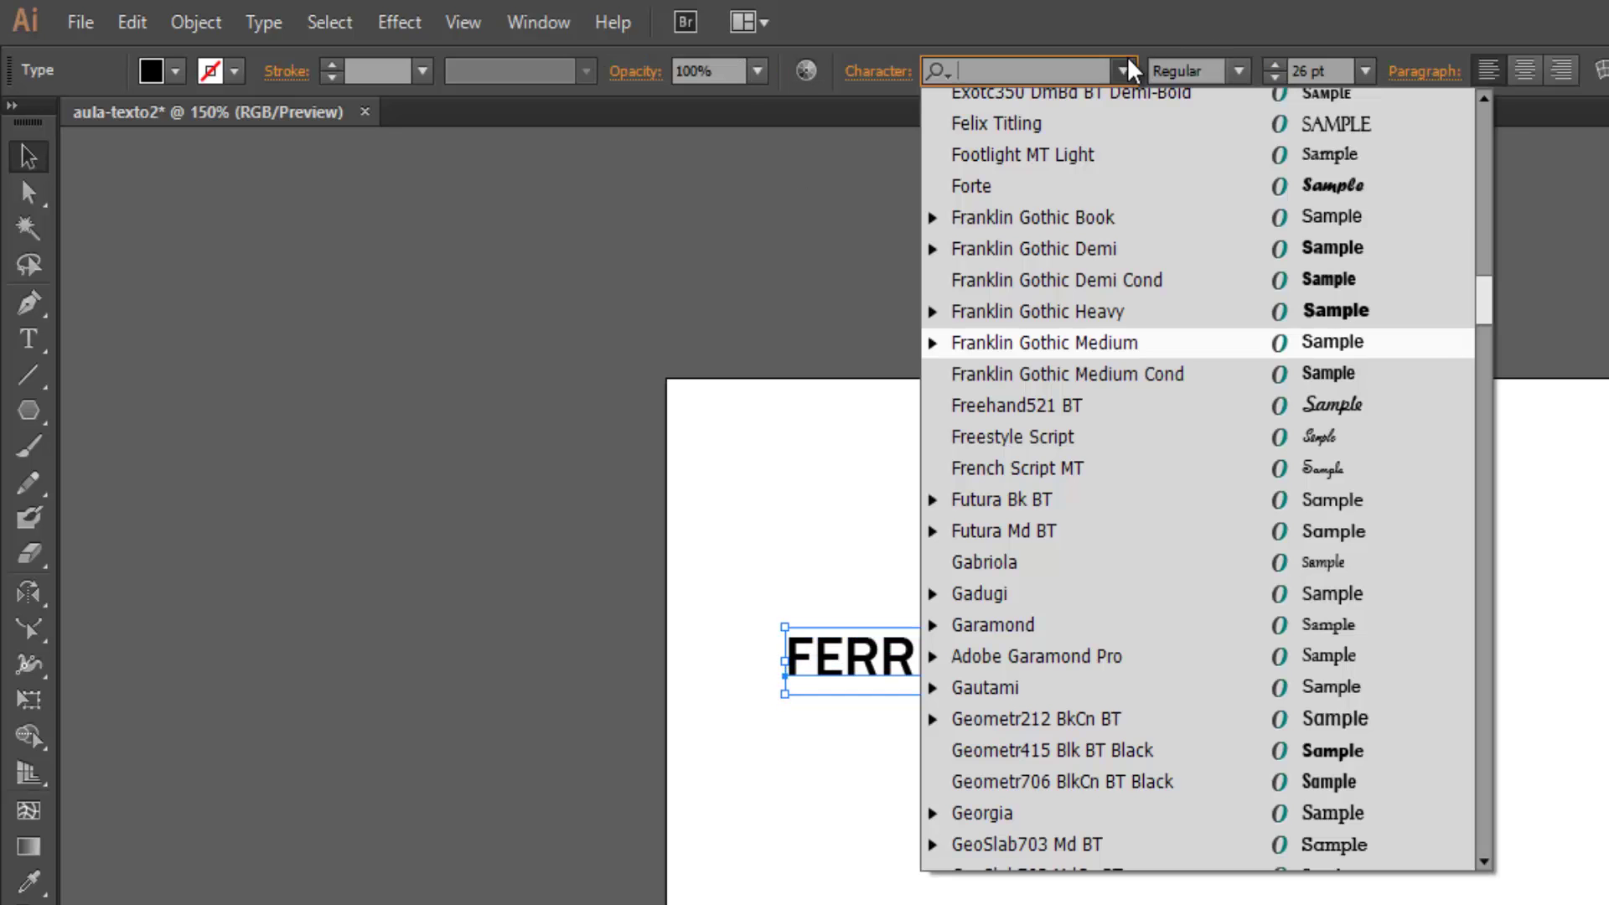
drag(1500, 314, 1506, 143)
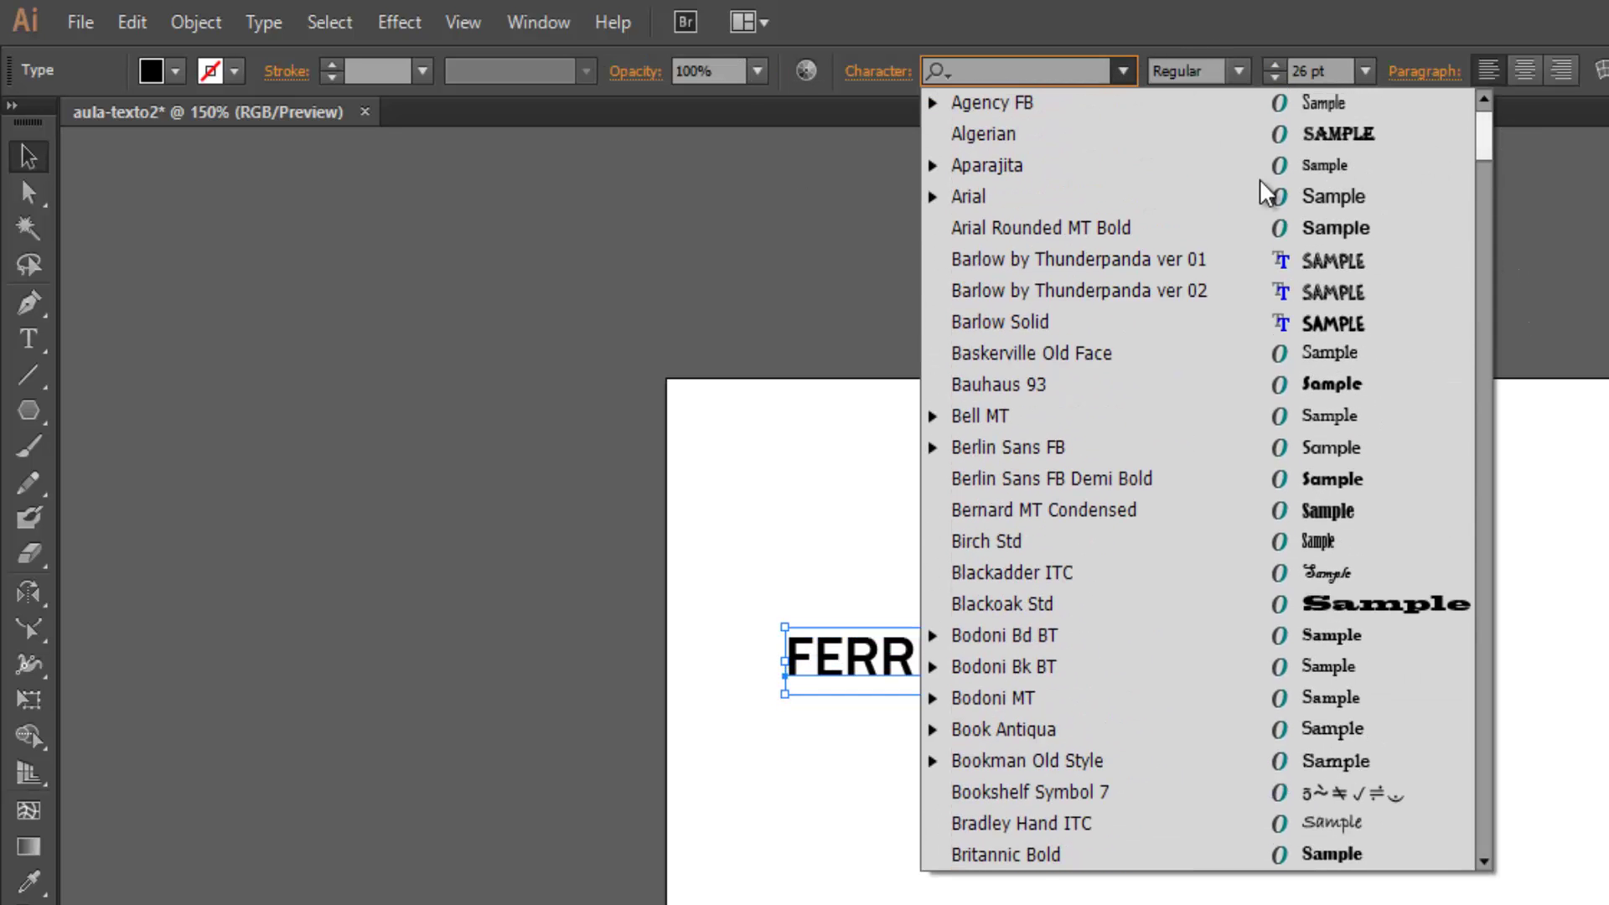
click(1270, 196)
click(1520, 661)
drag(1190, 625, 1143, 513)
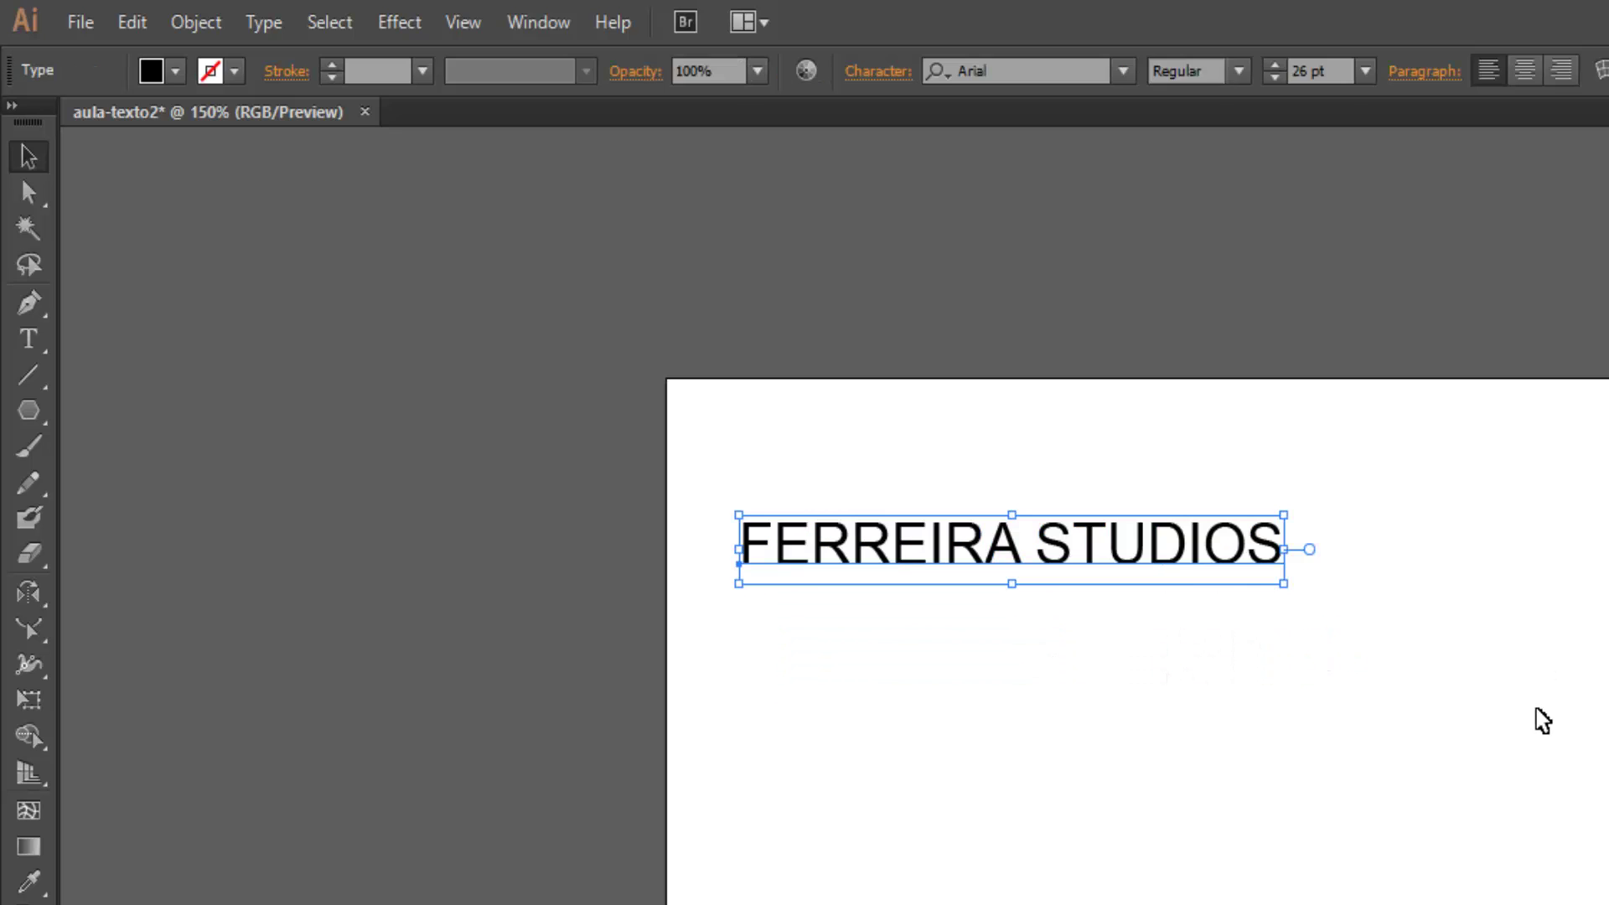
click(1304, 611)
click(1209, 572)
click(529, 23)
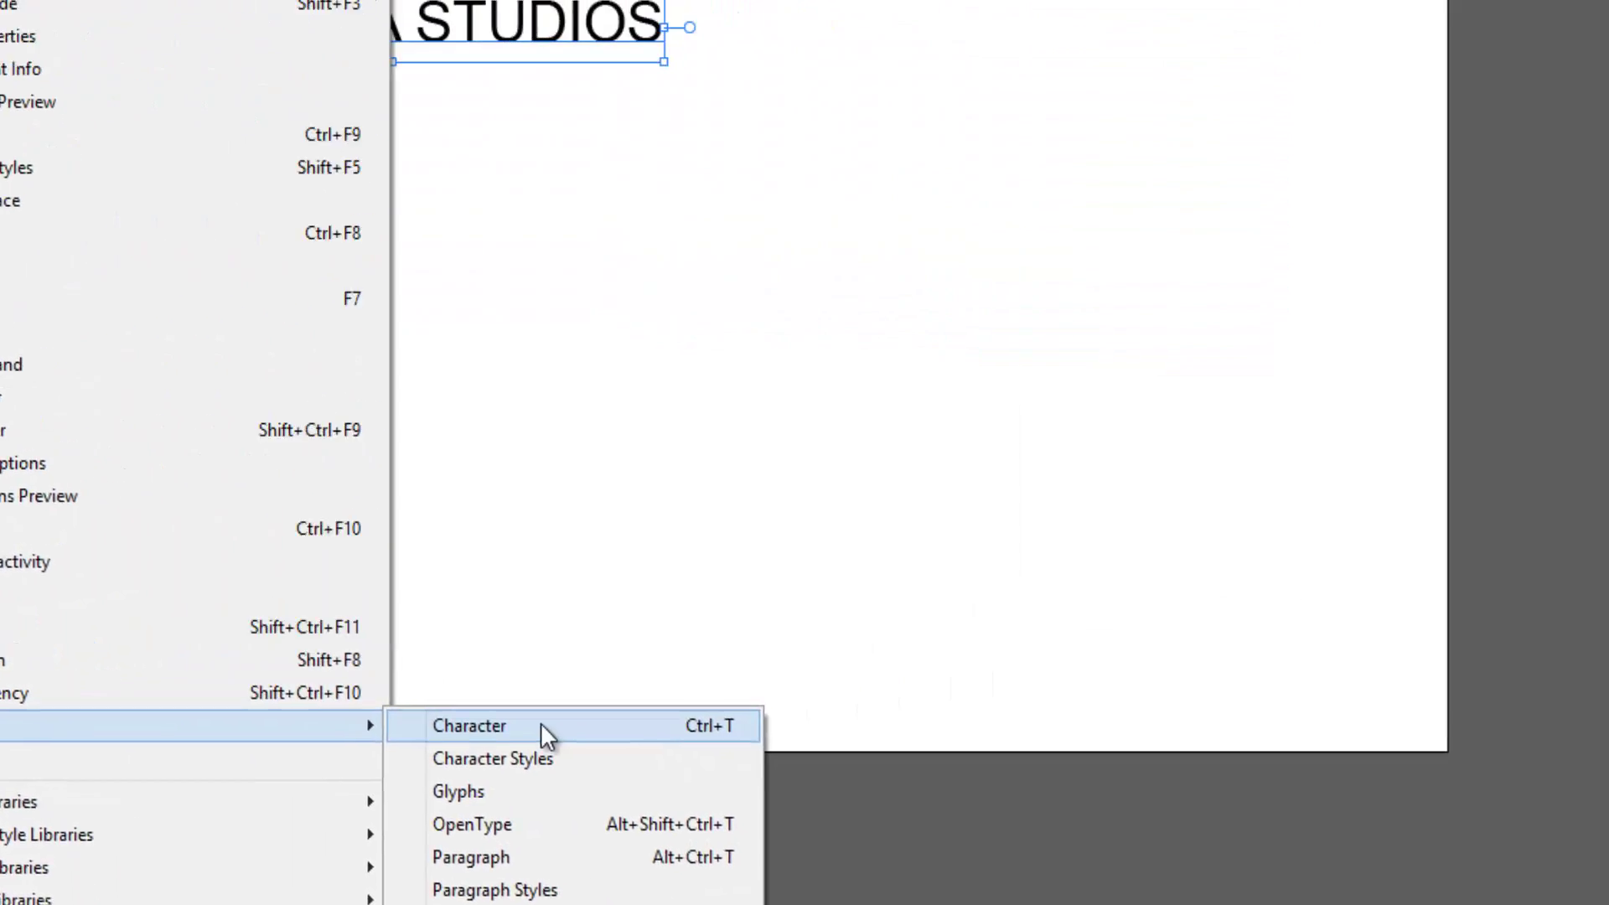
In the Character panel, set the heading to 25 pt with 32 pt leading and -41 tracking.
click(543, 728)
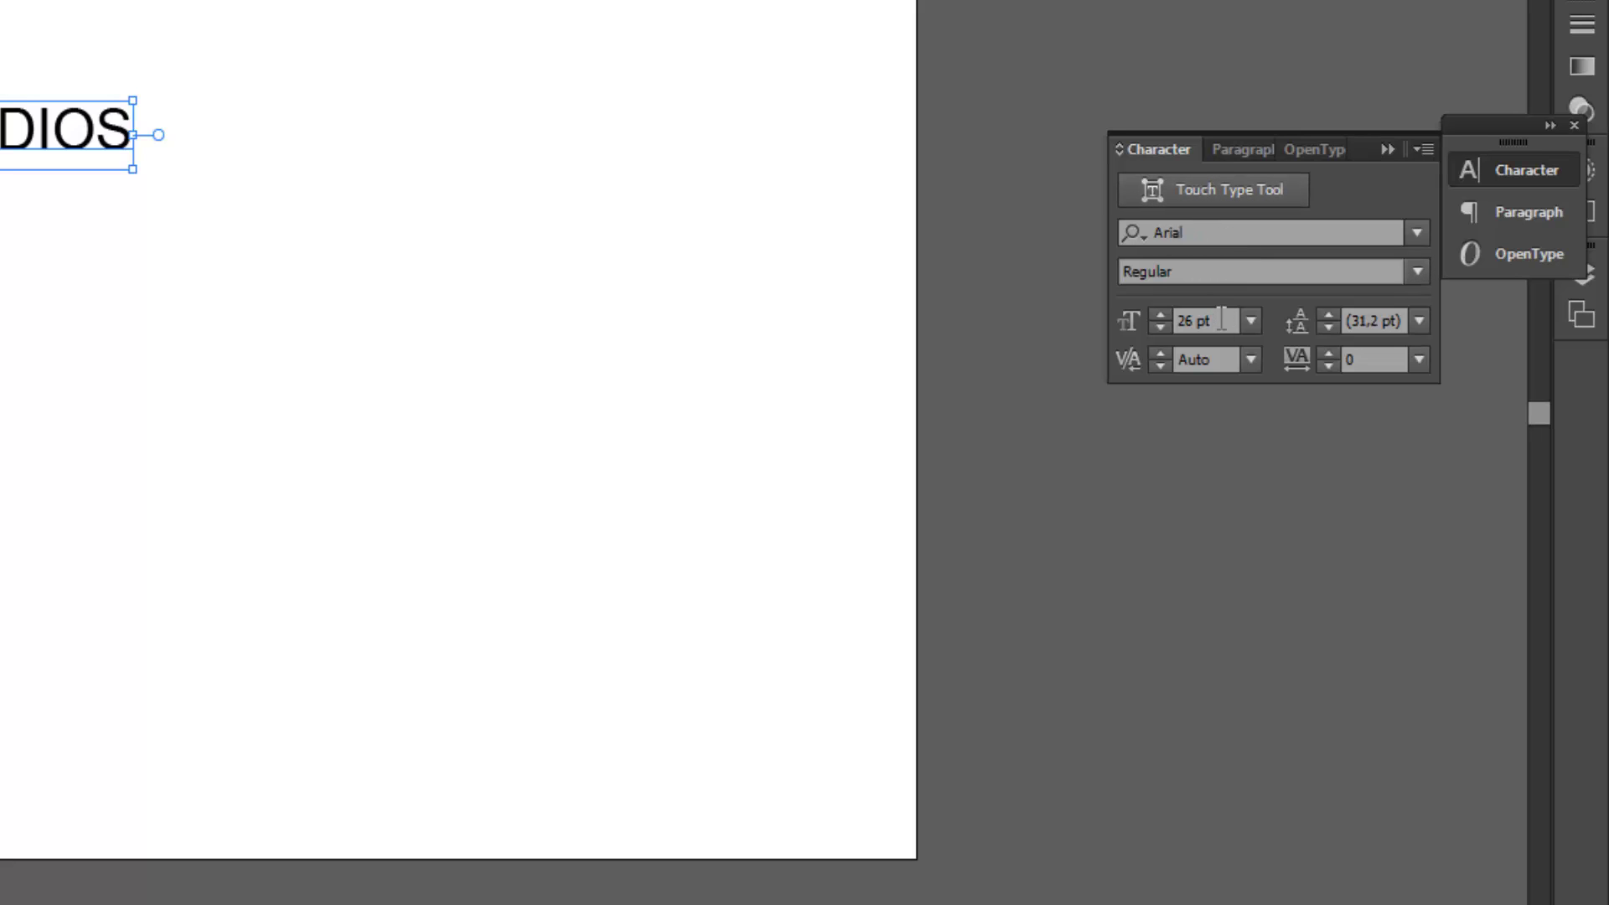
click(1160, 328)
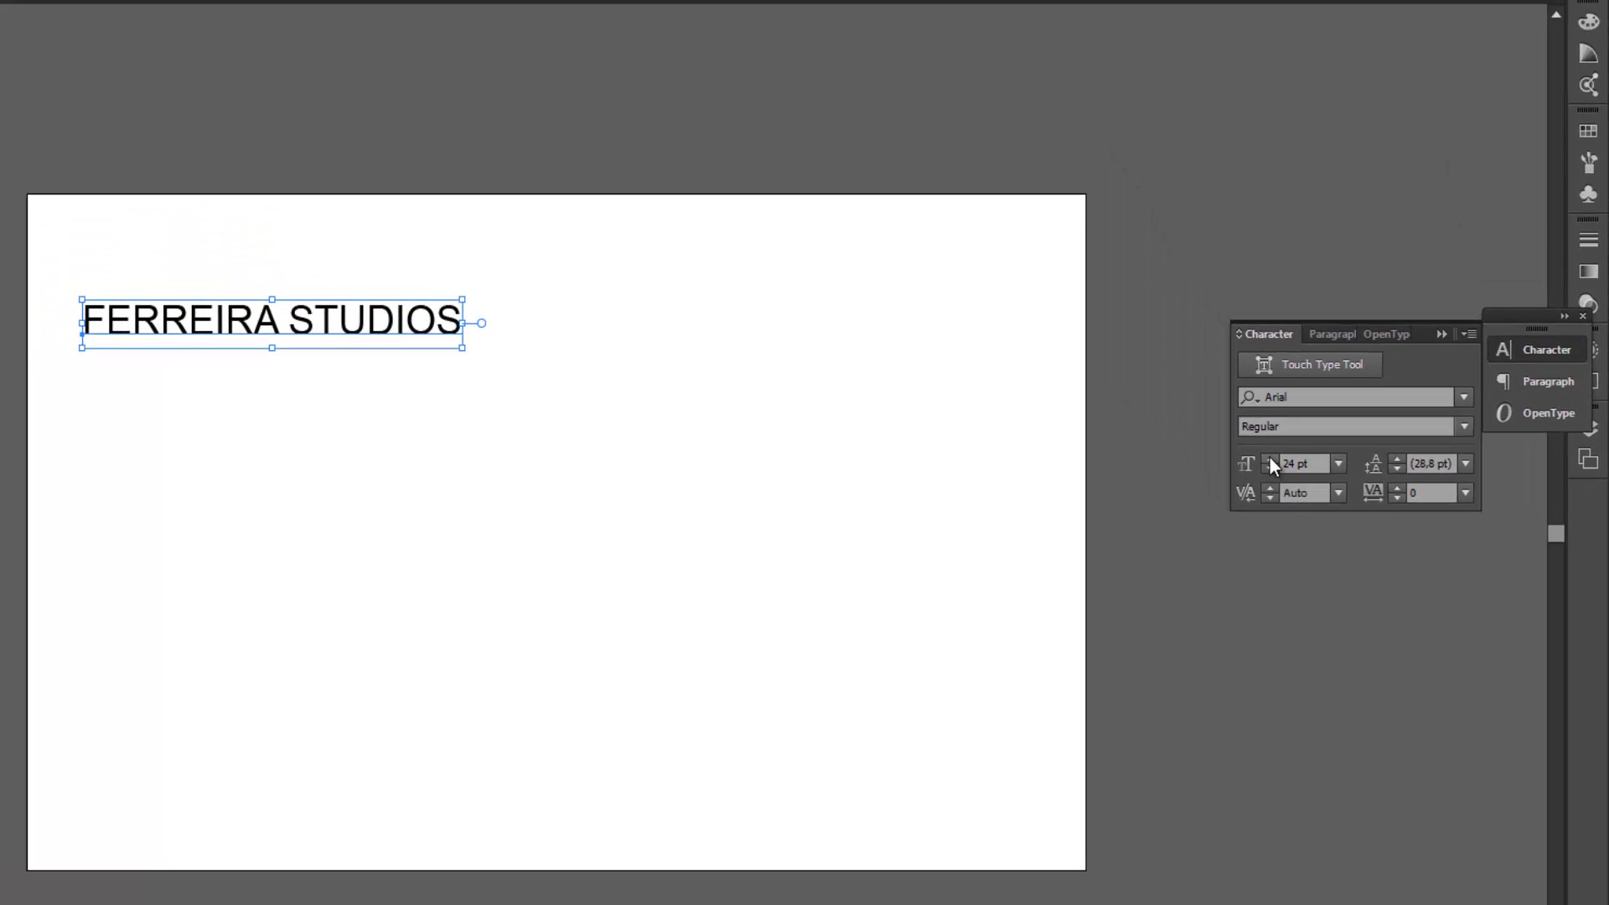
click(1270, 459)
text(32)
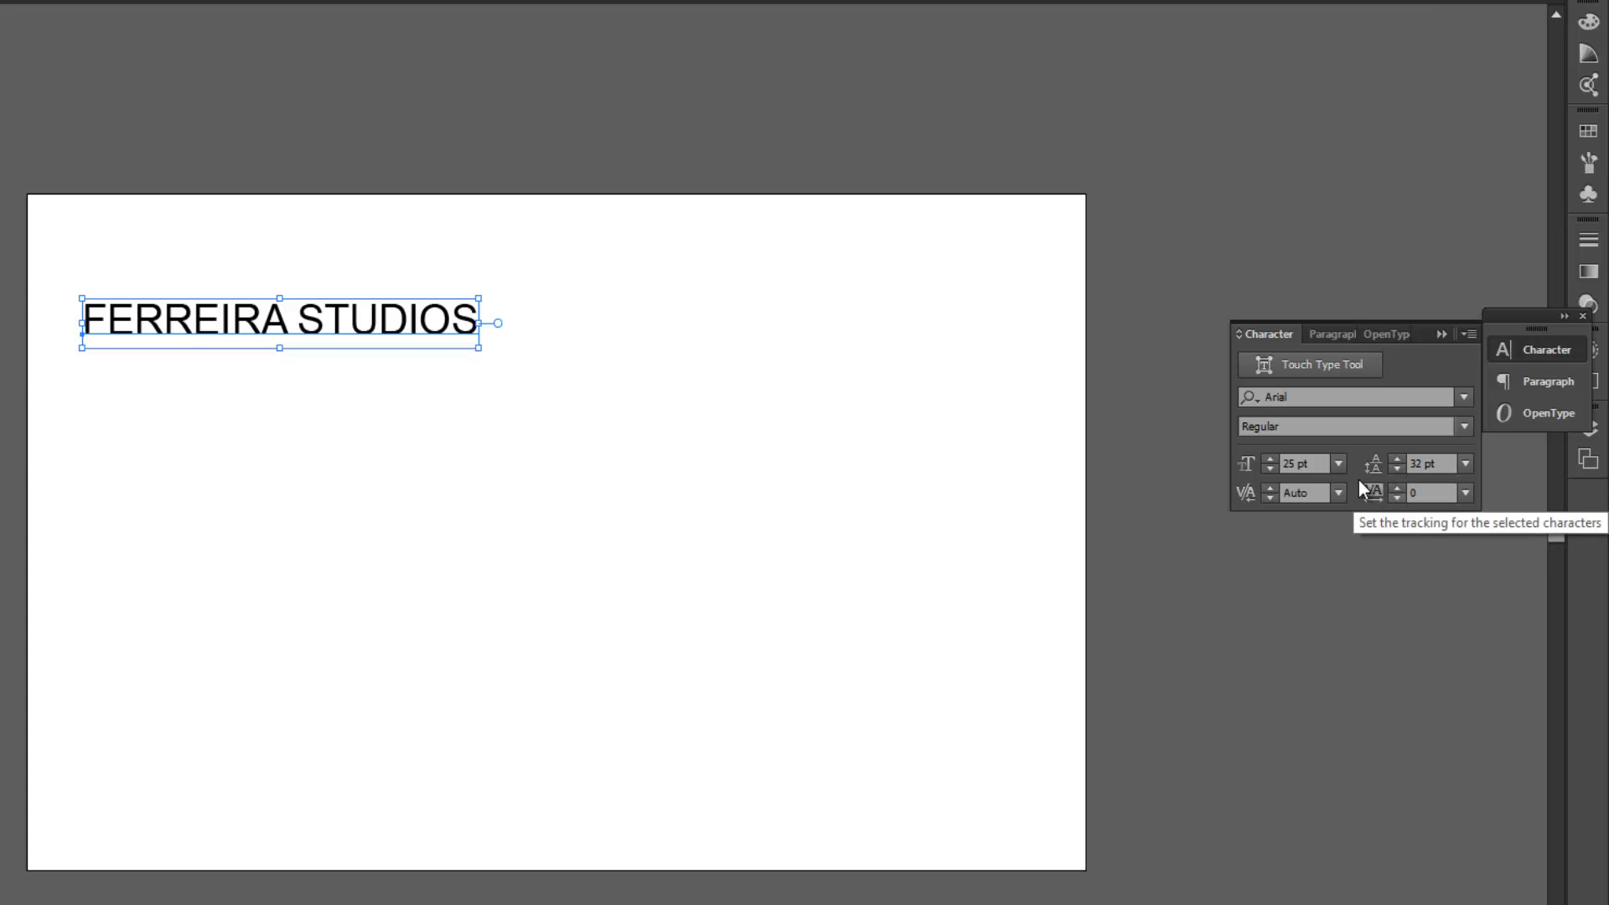
click(1403, 500)
click(1403, 500)
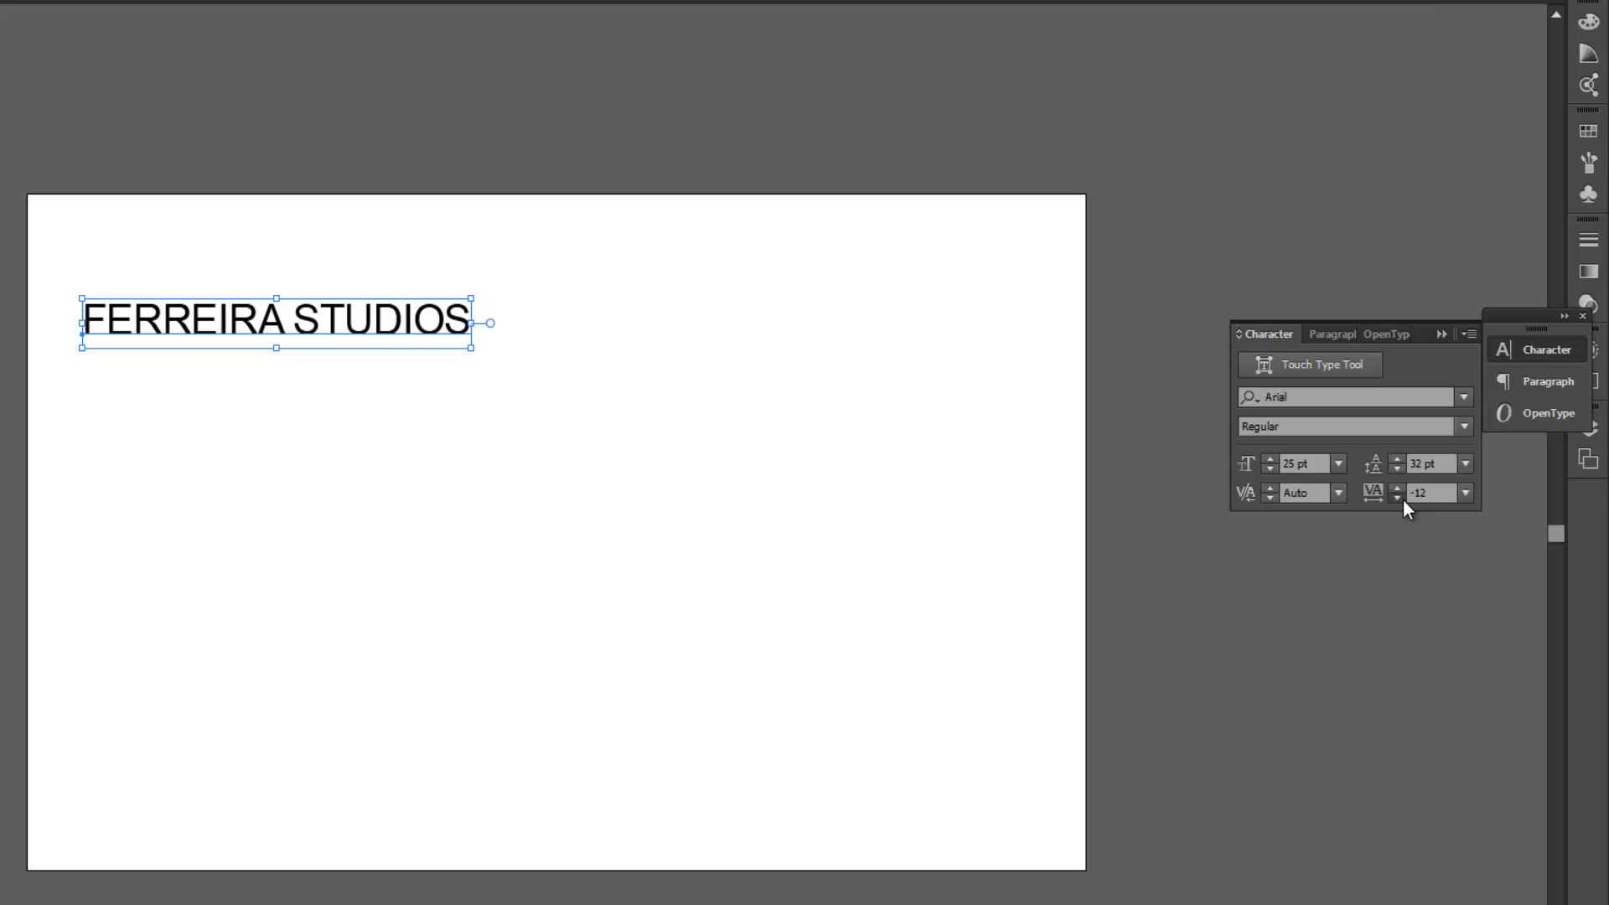
click(1403, 500)
click(1402, 500)
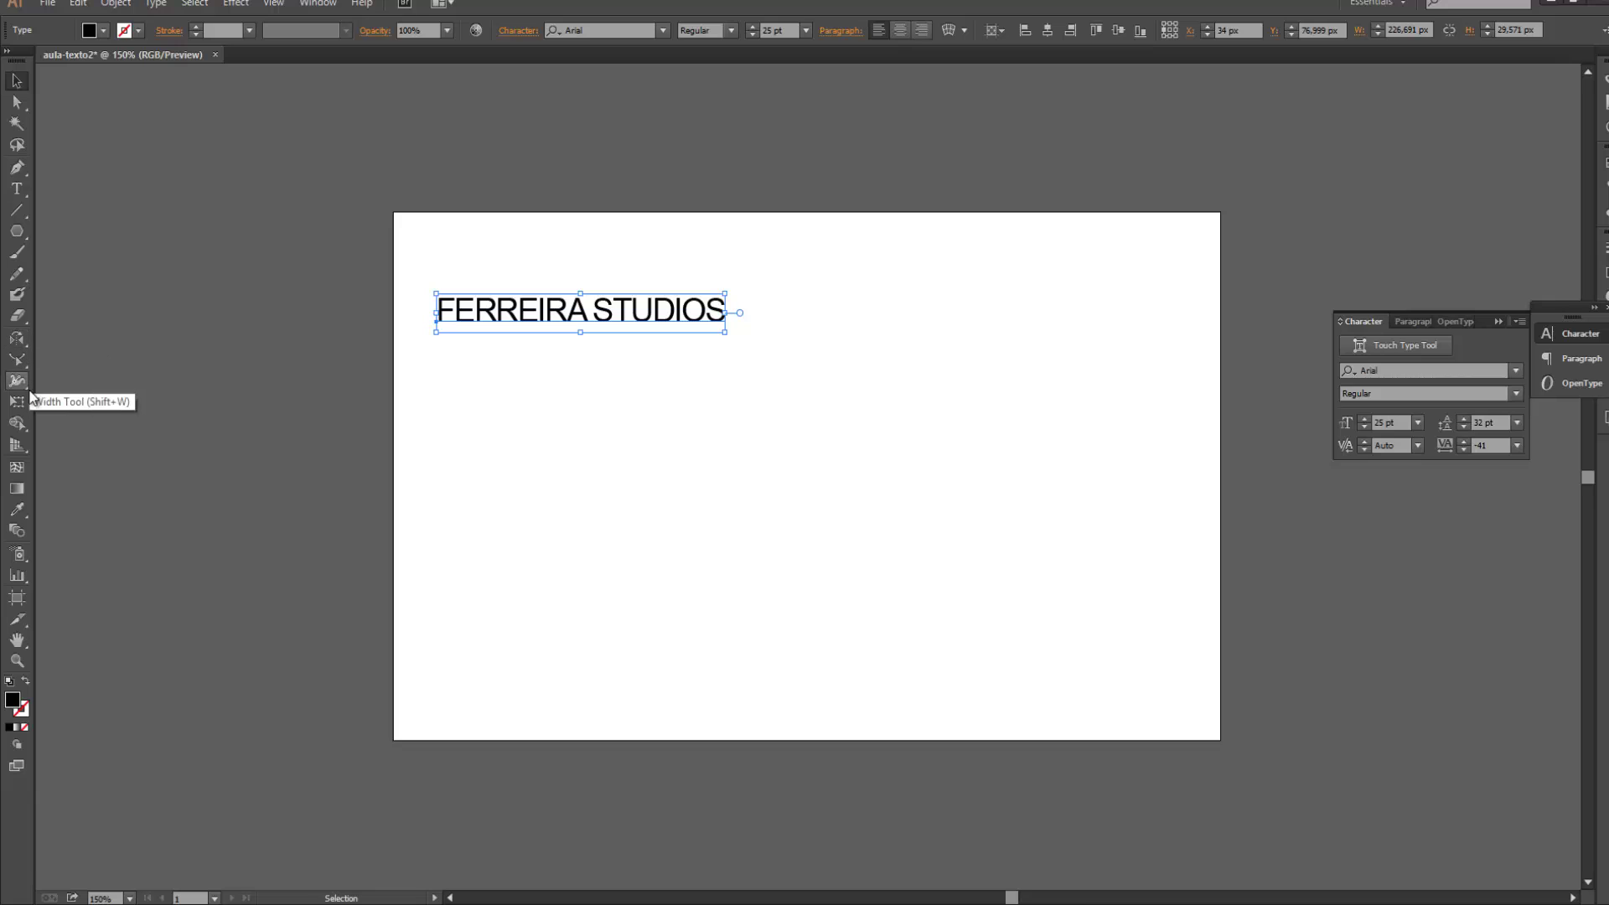
Browse the type tool variants and choose the Area Type Tool.
click(25, 193)
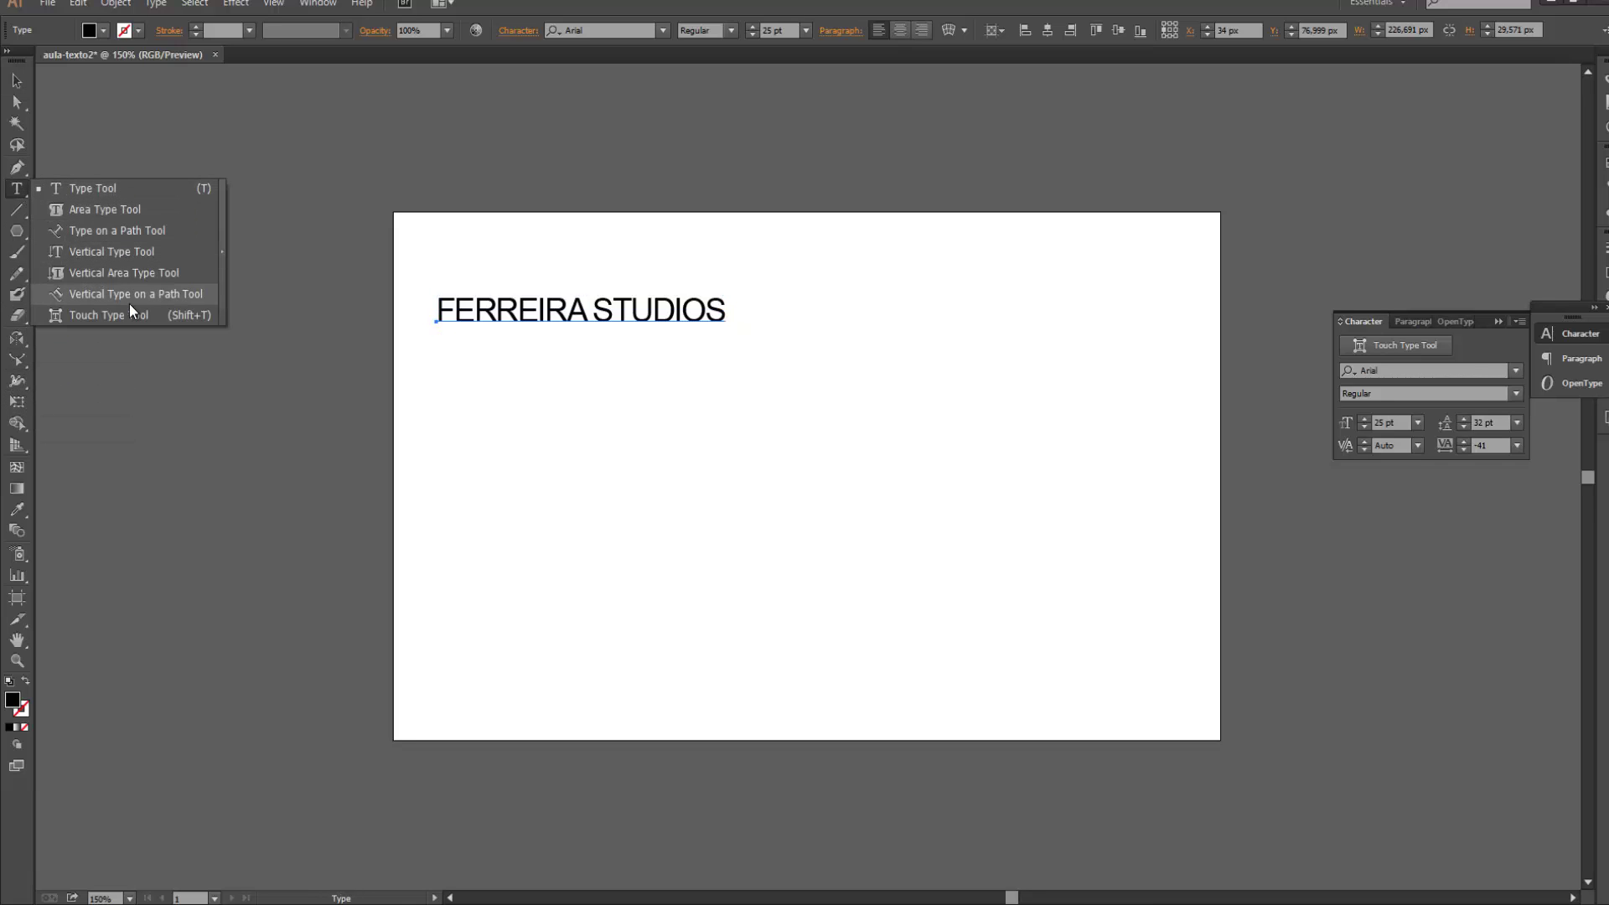
click(22, 196)
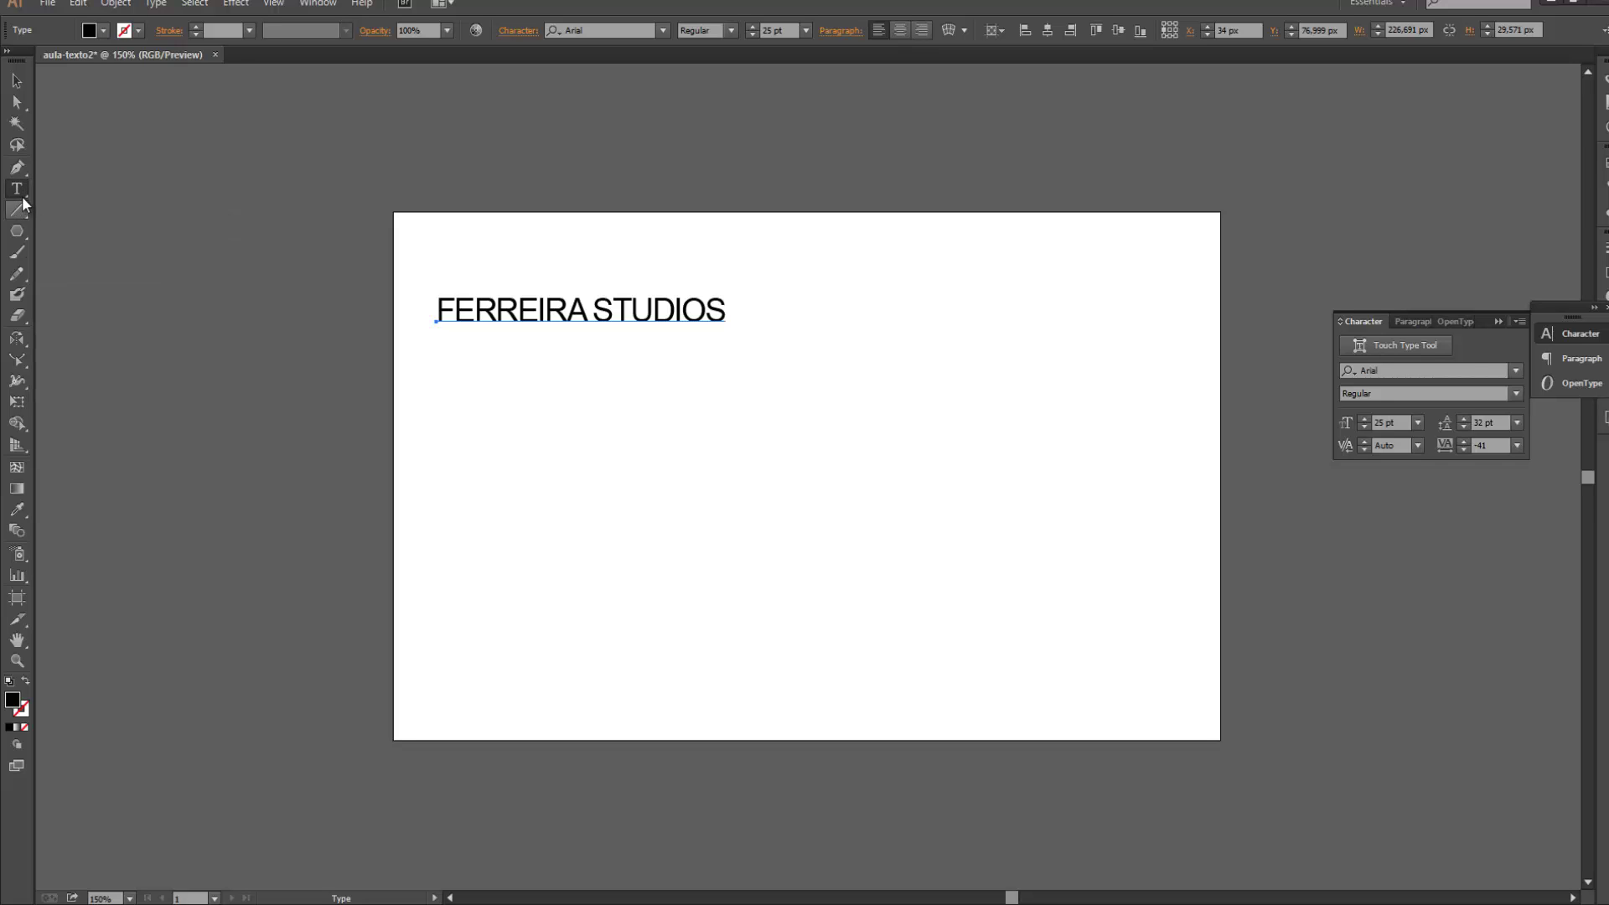
click(21, 196)
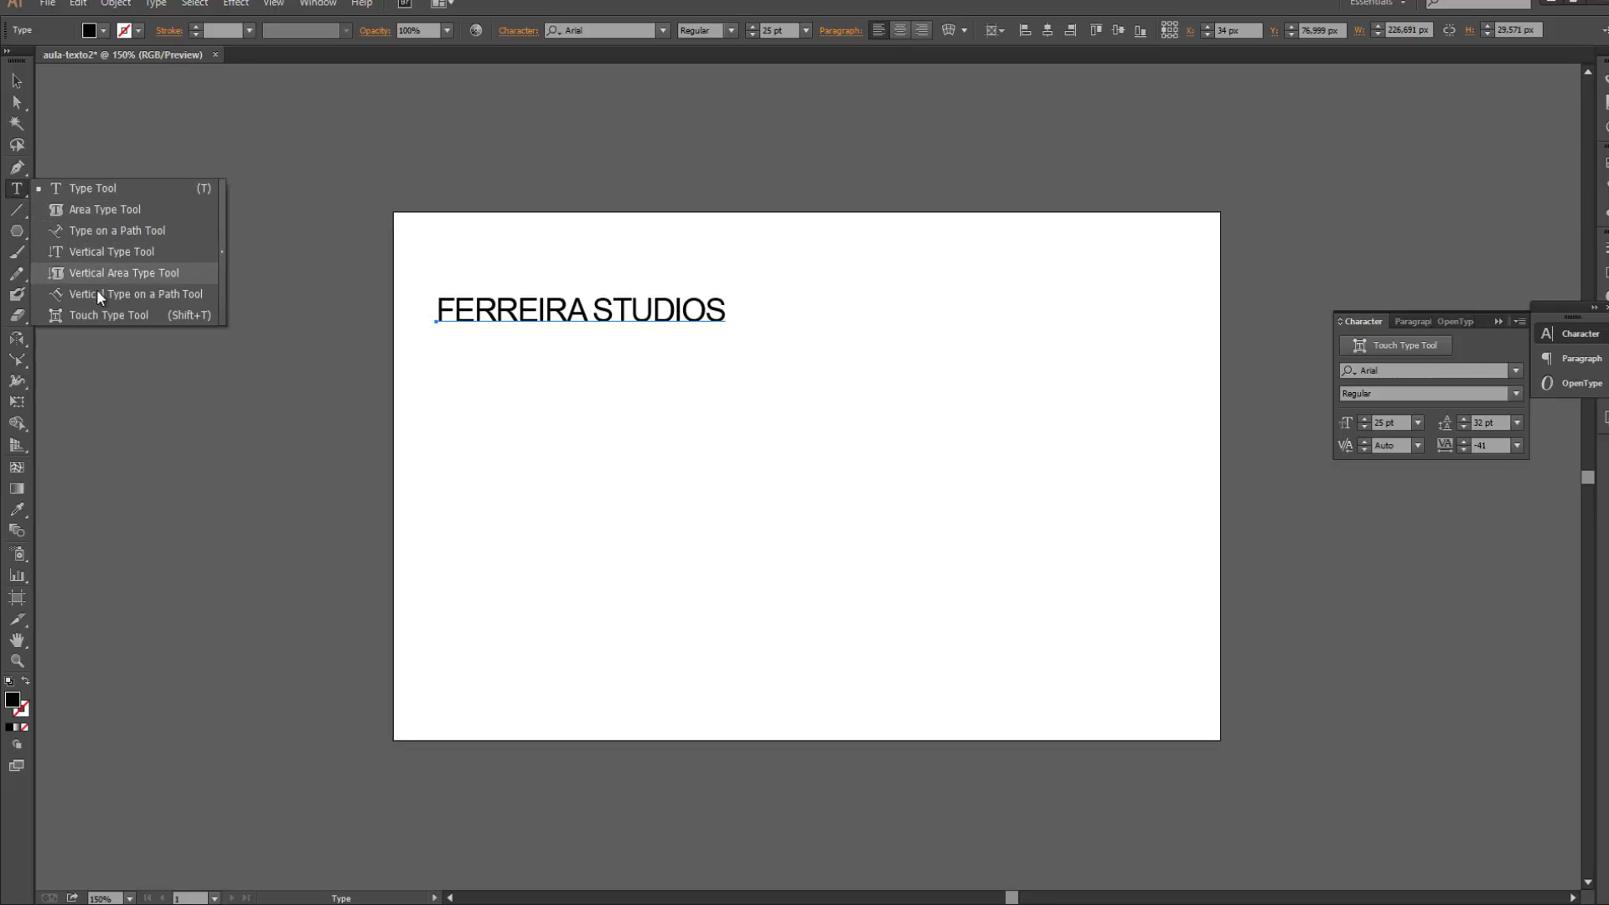
click(105, 209)
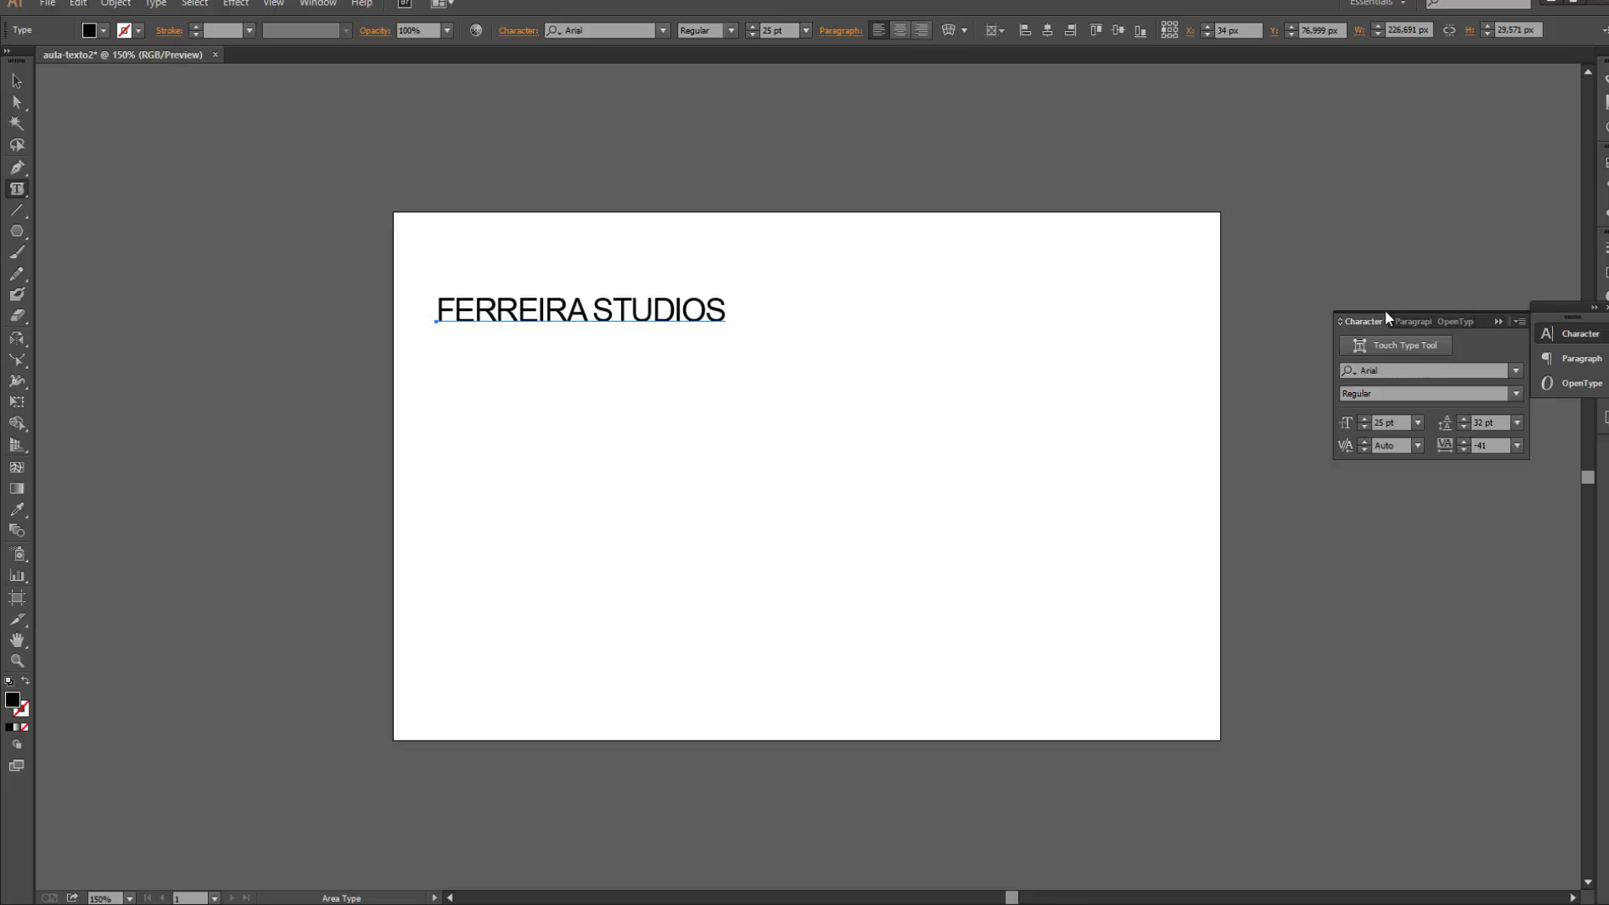
Drag the Character panel out of the right dock into a floating panel at lower left.
click(15, 80)
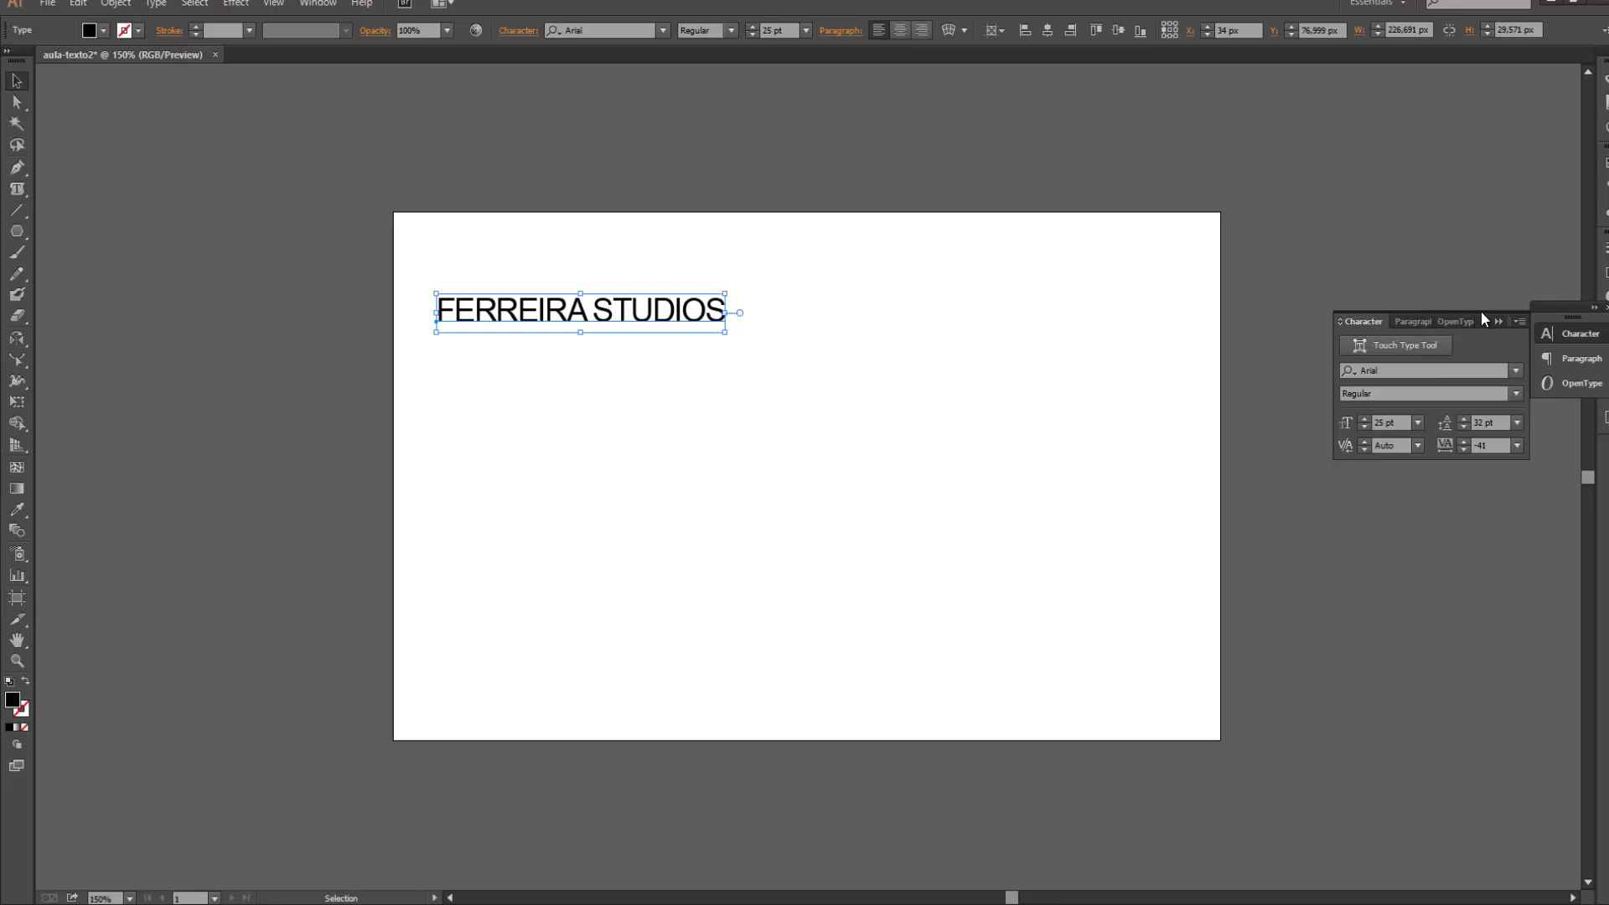
drag(1341, 323, 209, 536)
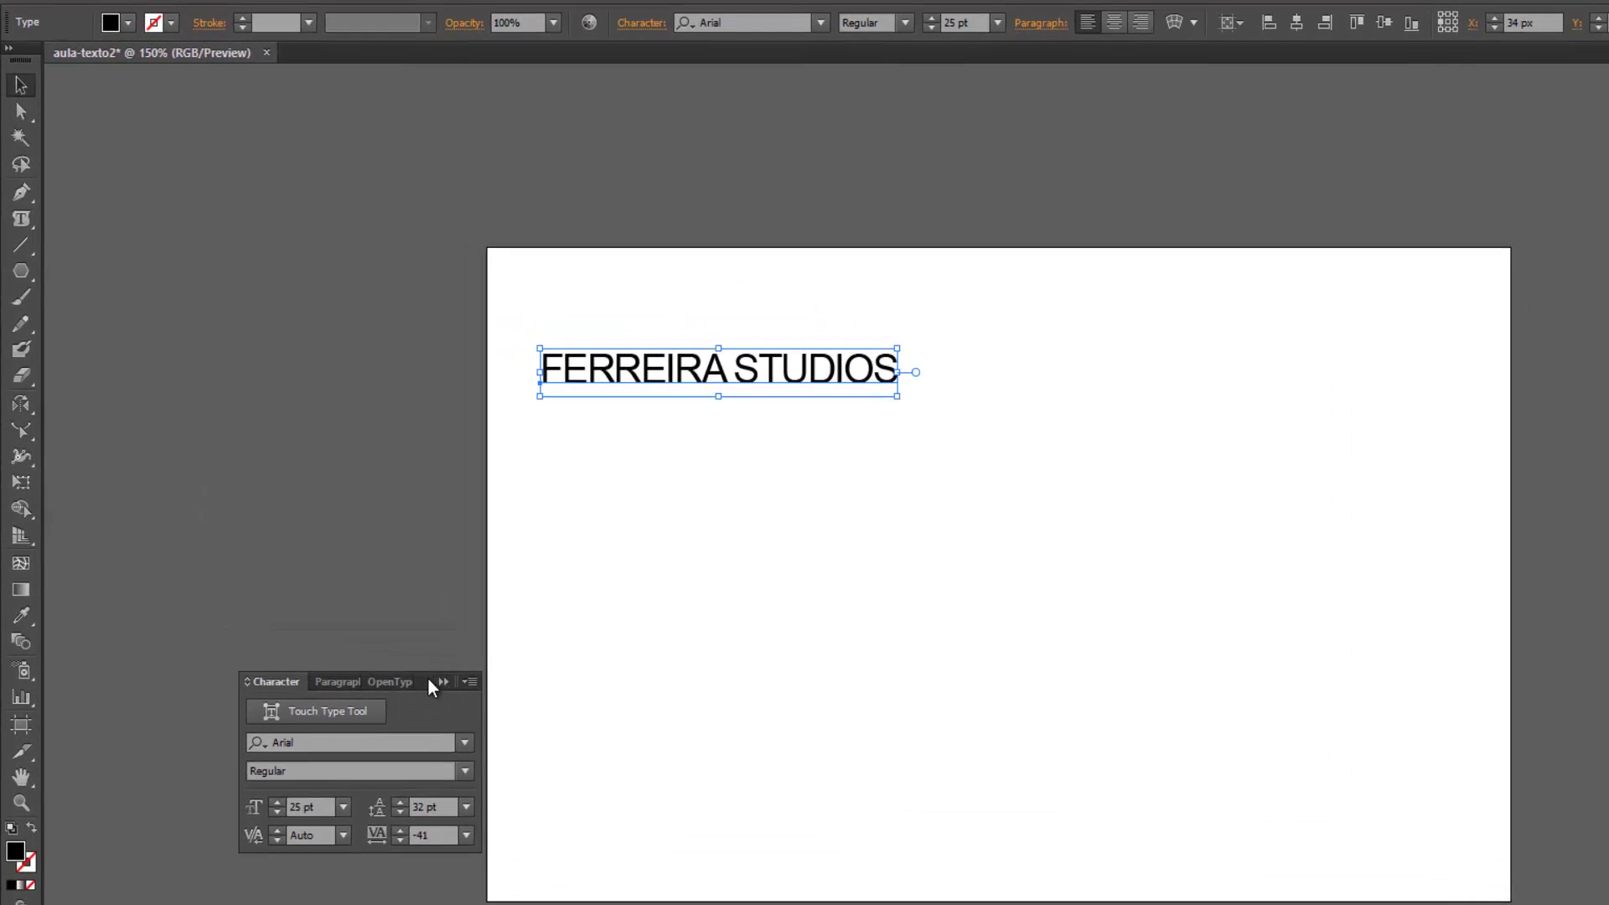
click(28, 229)
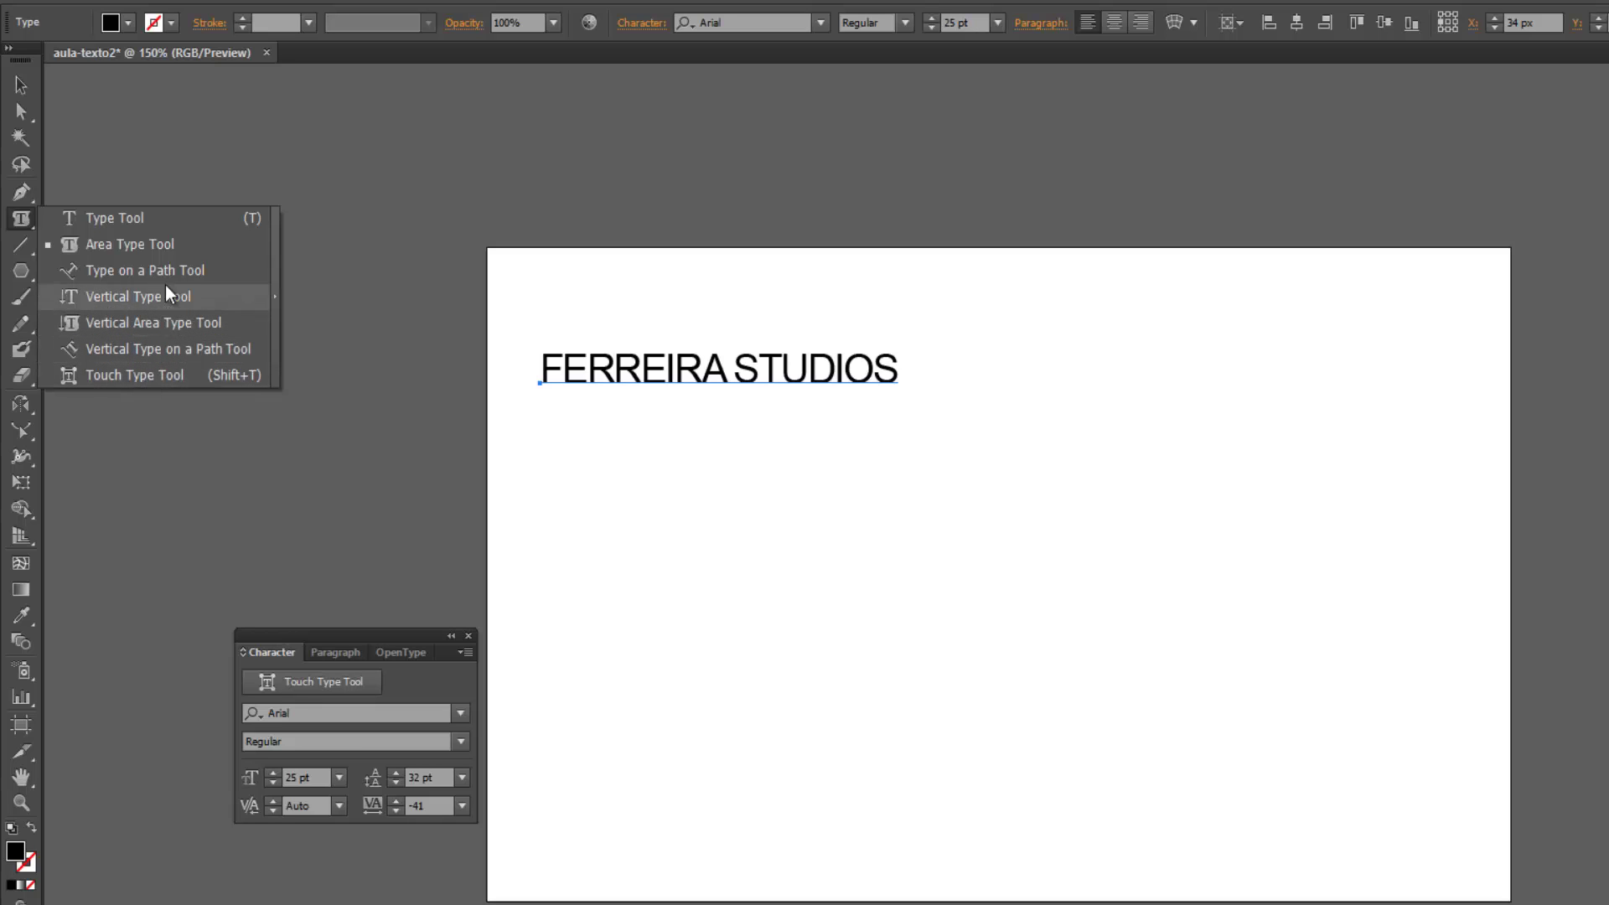
Choose the Ellipse Tool and pick a blue fill, undoing the heading's accidental recolor.
click(188, 220)
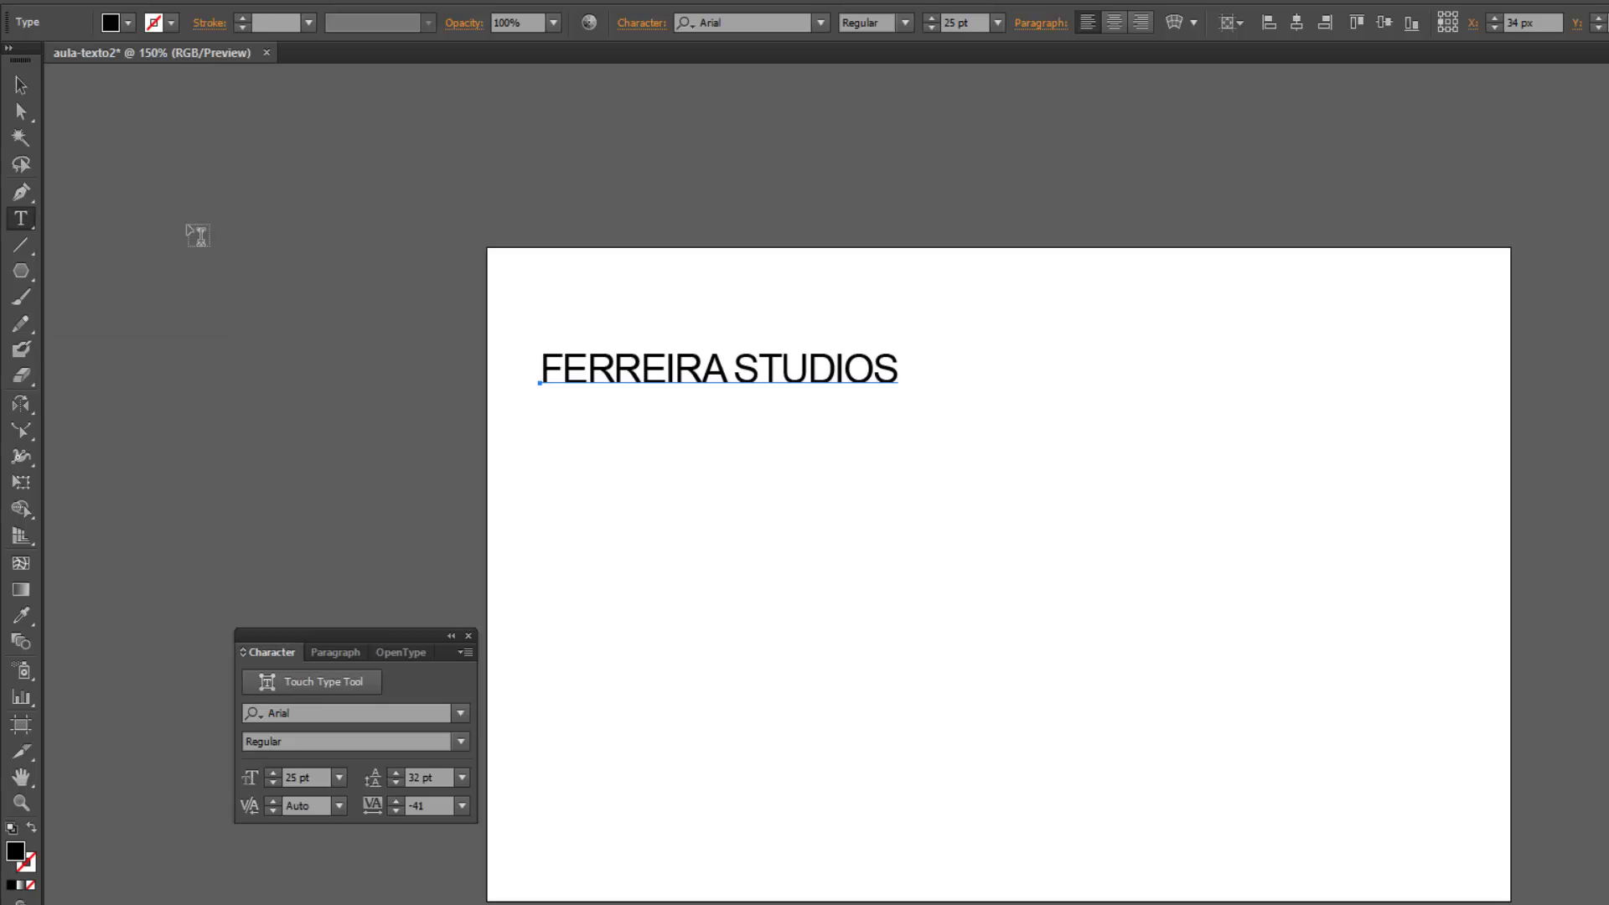
click(18, 89)
click(25, 270)
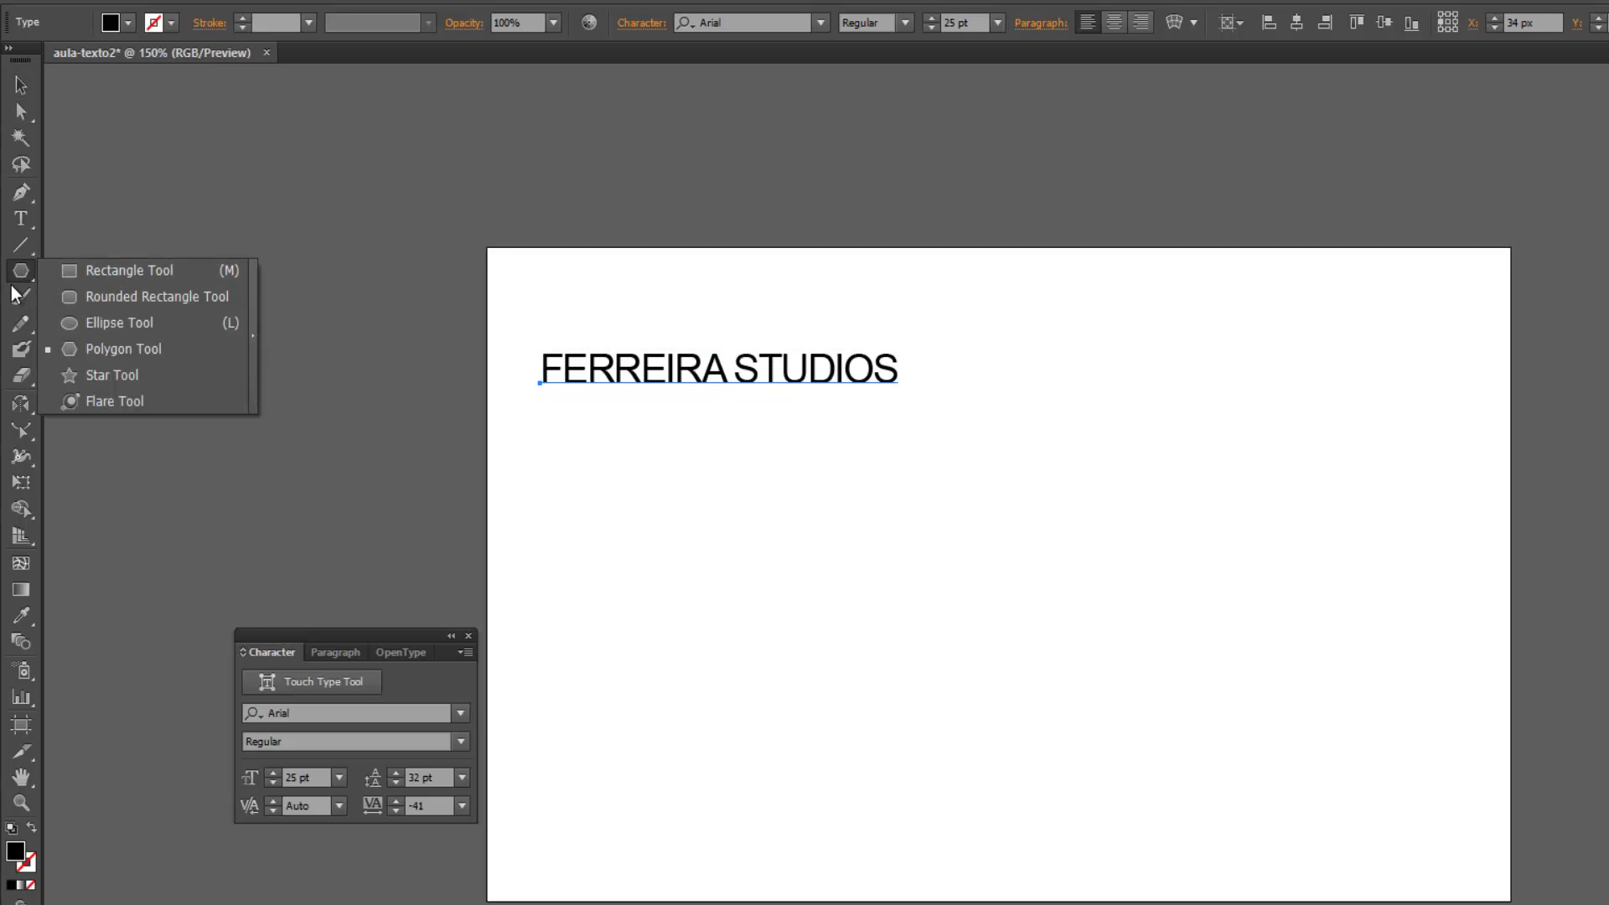
click(142, 327)
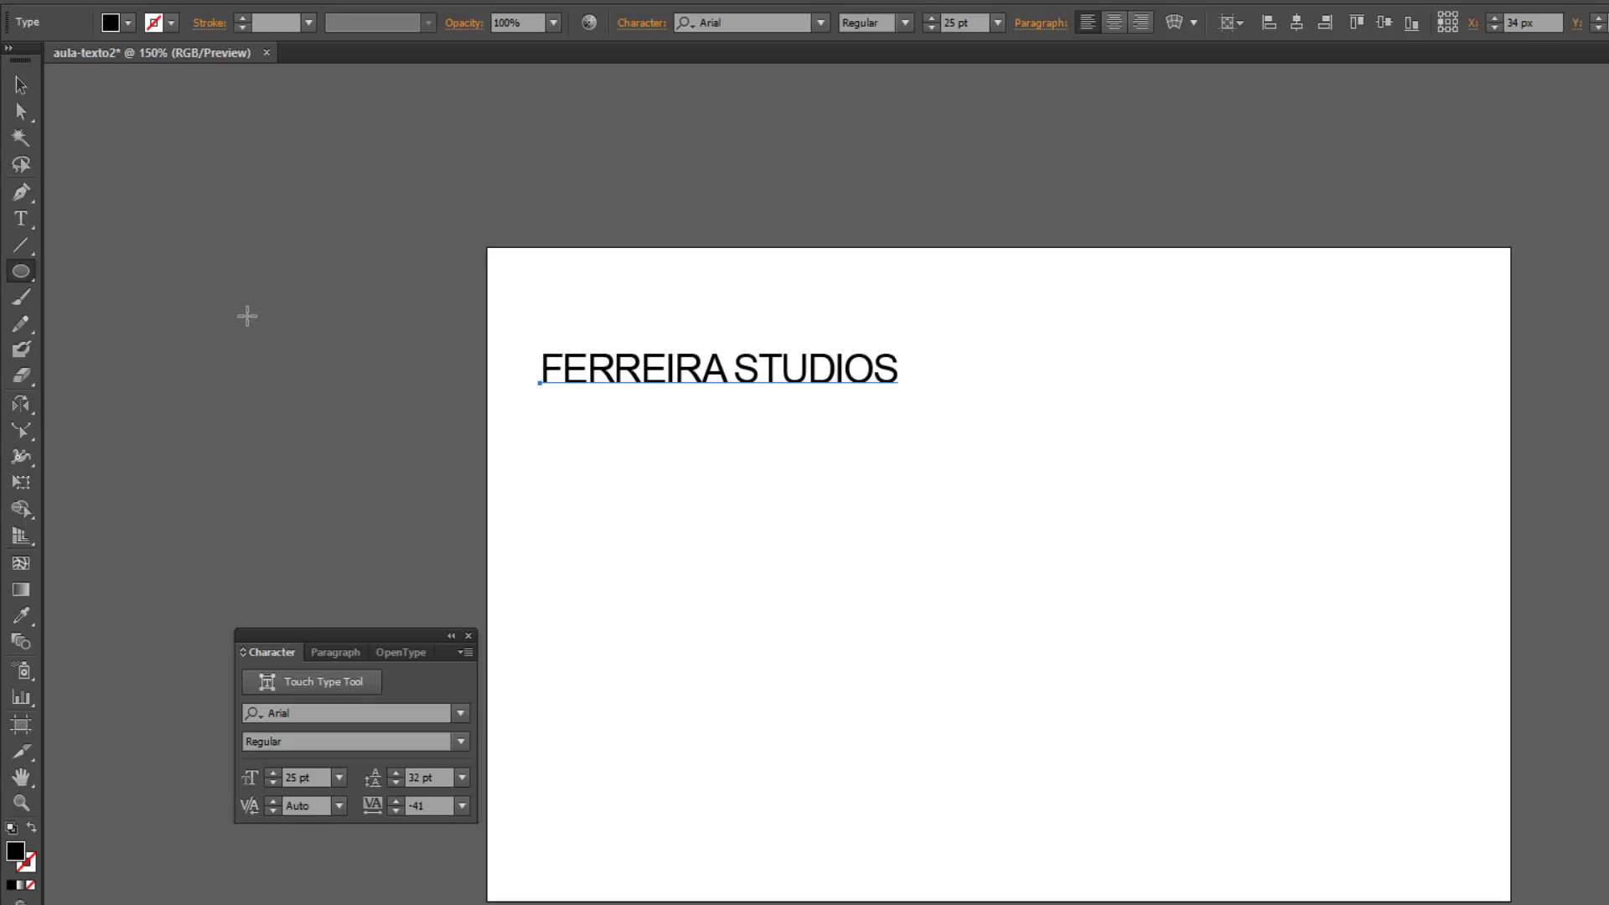
click(121, 22)
click(159, 95)
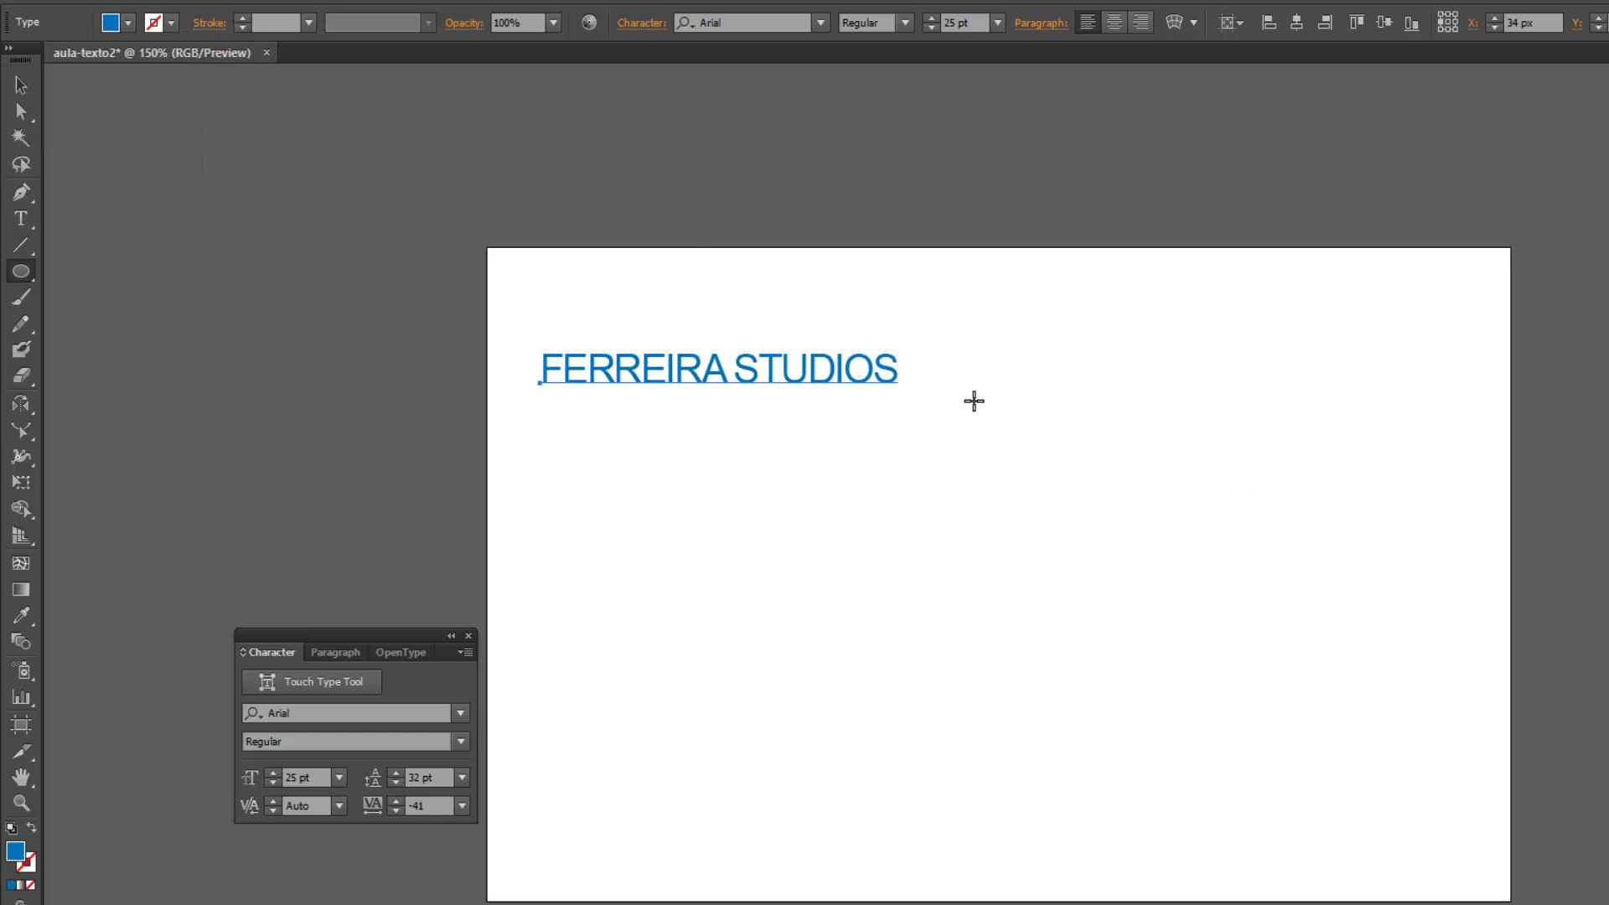
key(ctrl+z)
click(20, 272)
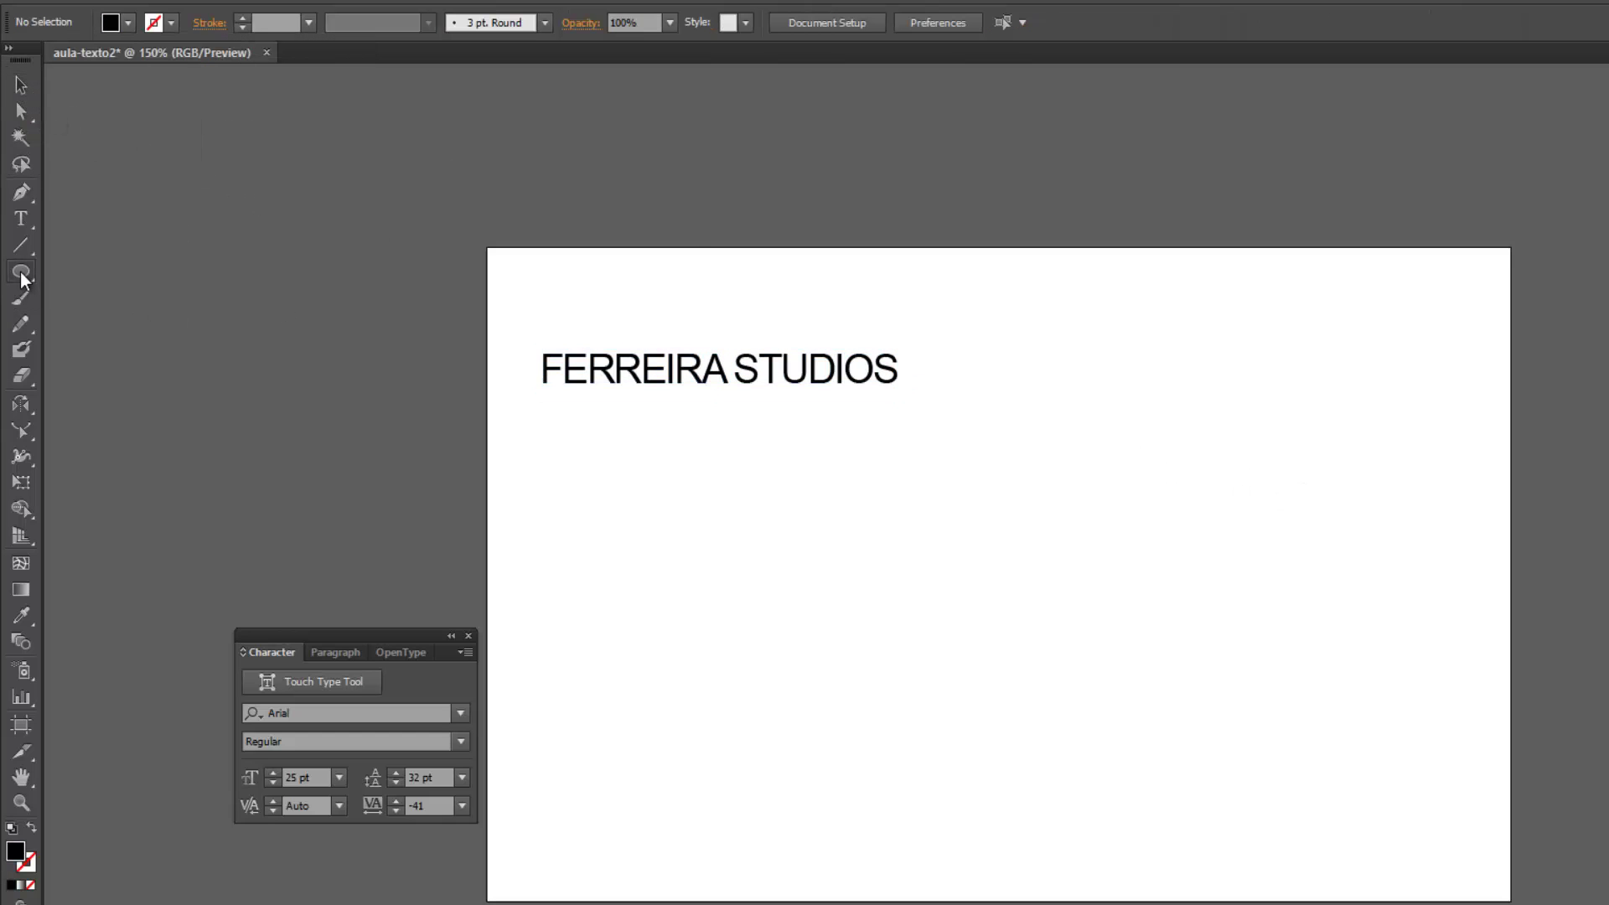
Set the fill to blue and draw a perfect blue circle on the artboard's right.
click(130, 25)
click(161, 74)
drag(1078, 470, 1265, 683)
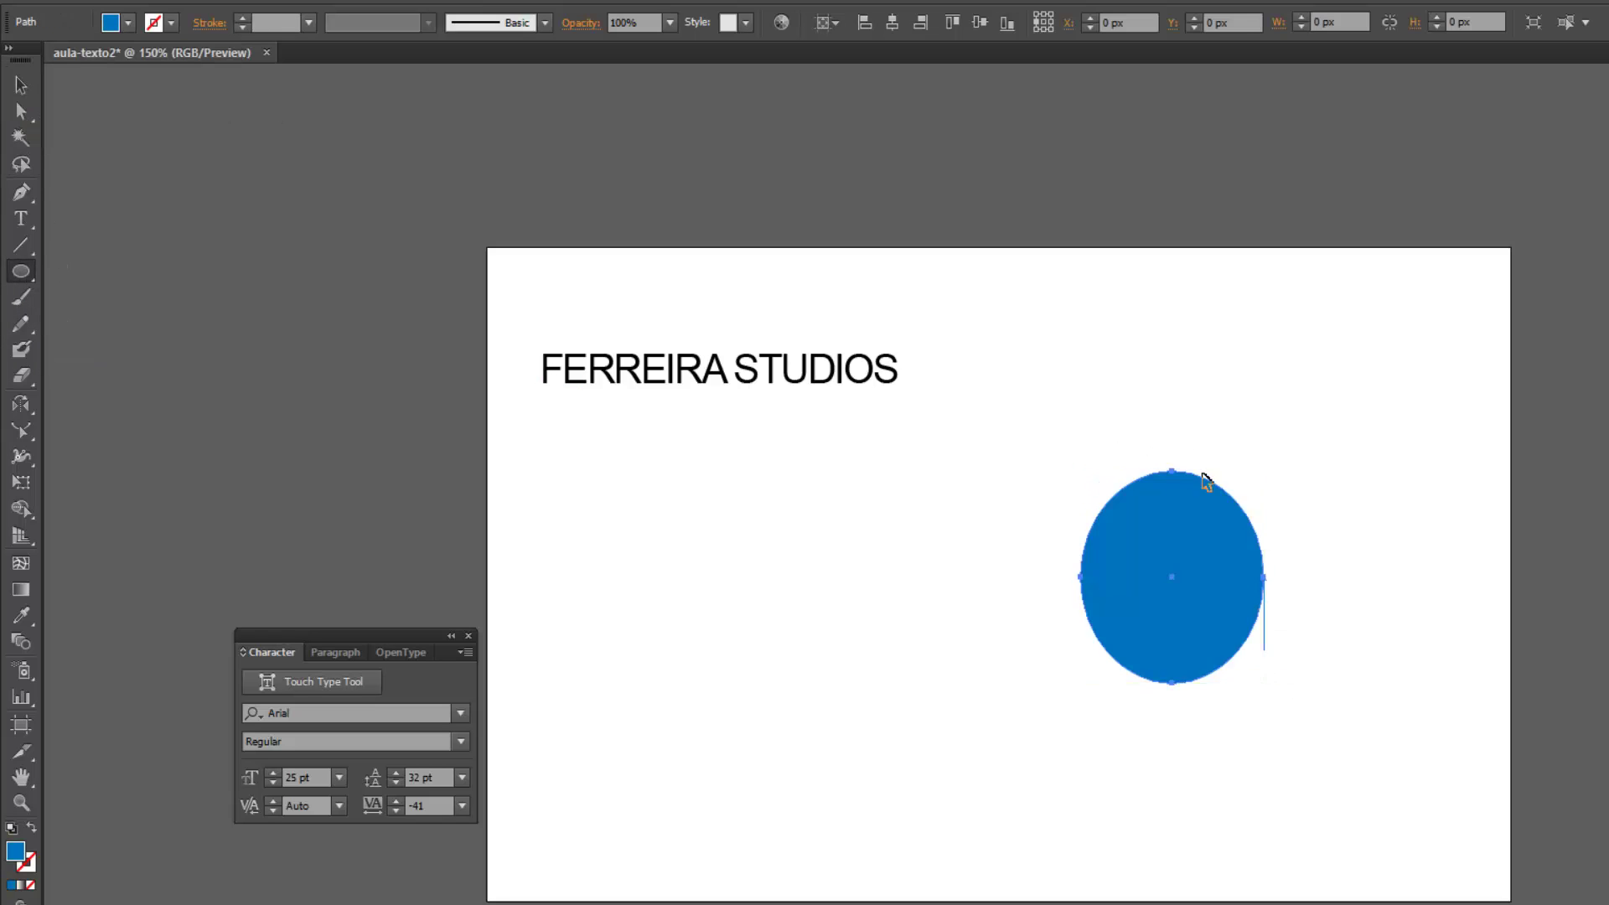
key(ctrl+z)
mouse_move(1120, 390)
mouse_down()
mouse_move(1229, 562)
mouse_move(1280, 695)
mouse_up()
Move the blue circle slightly up and left with the Selection Tool.
click(21, 84)
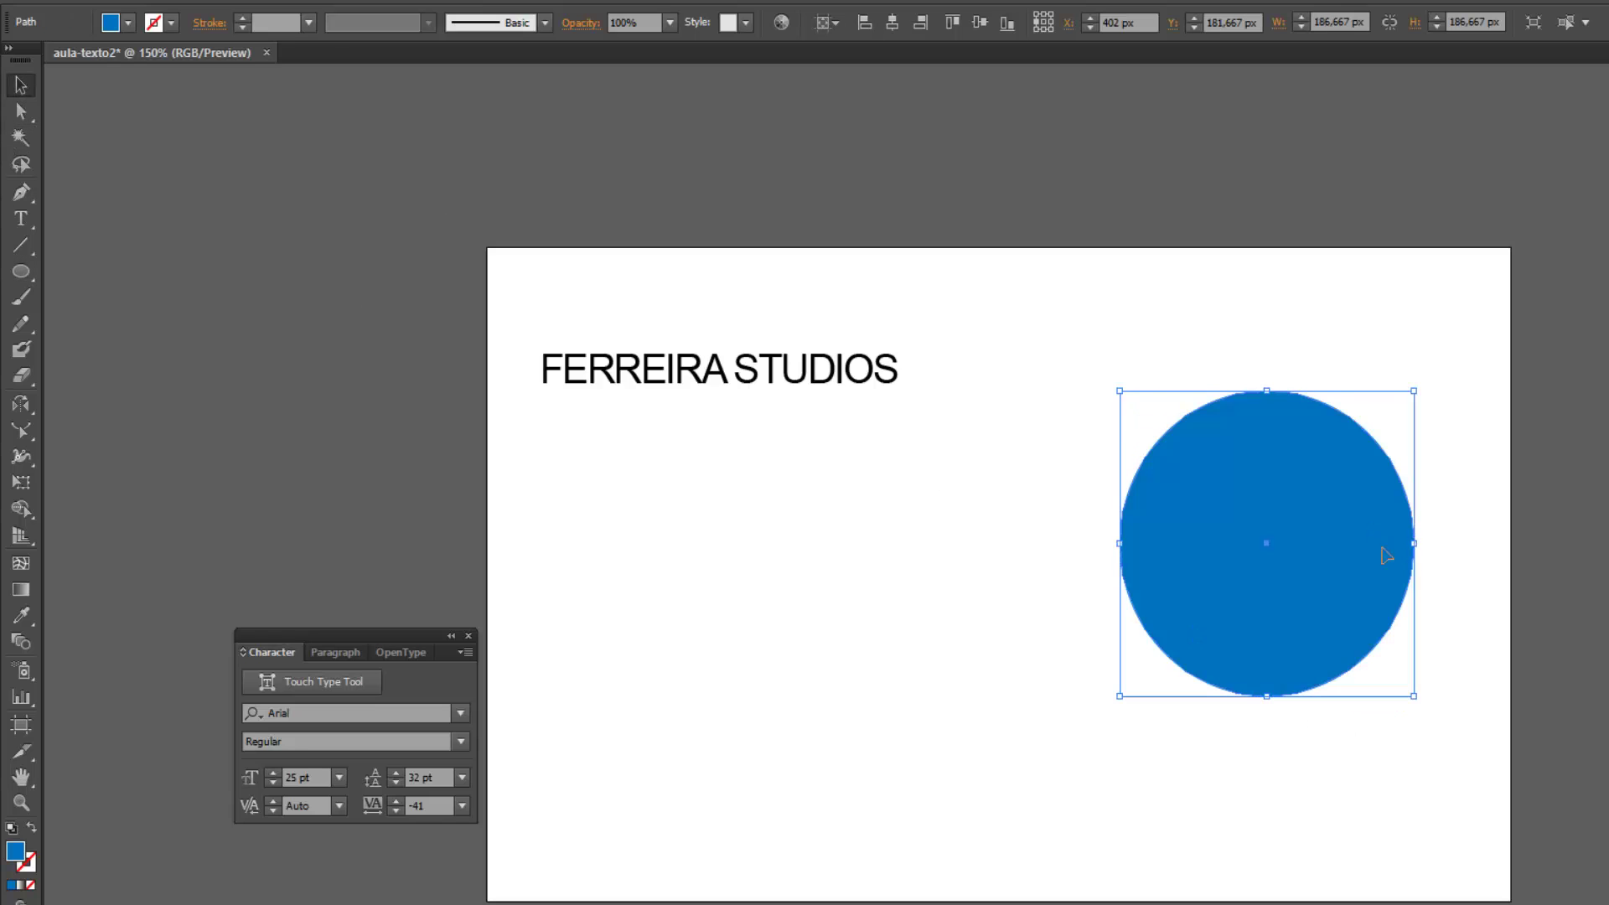
drag(1381, 553, 1355, 514)
click(1546, 459)
click(1272, 533)
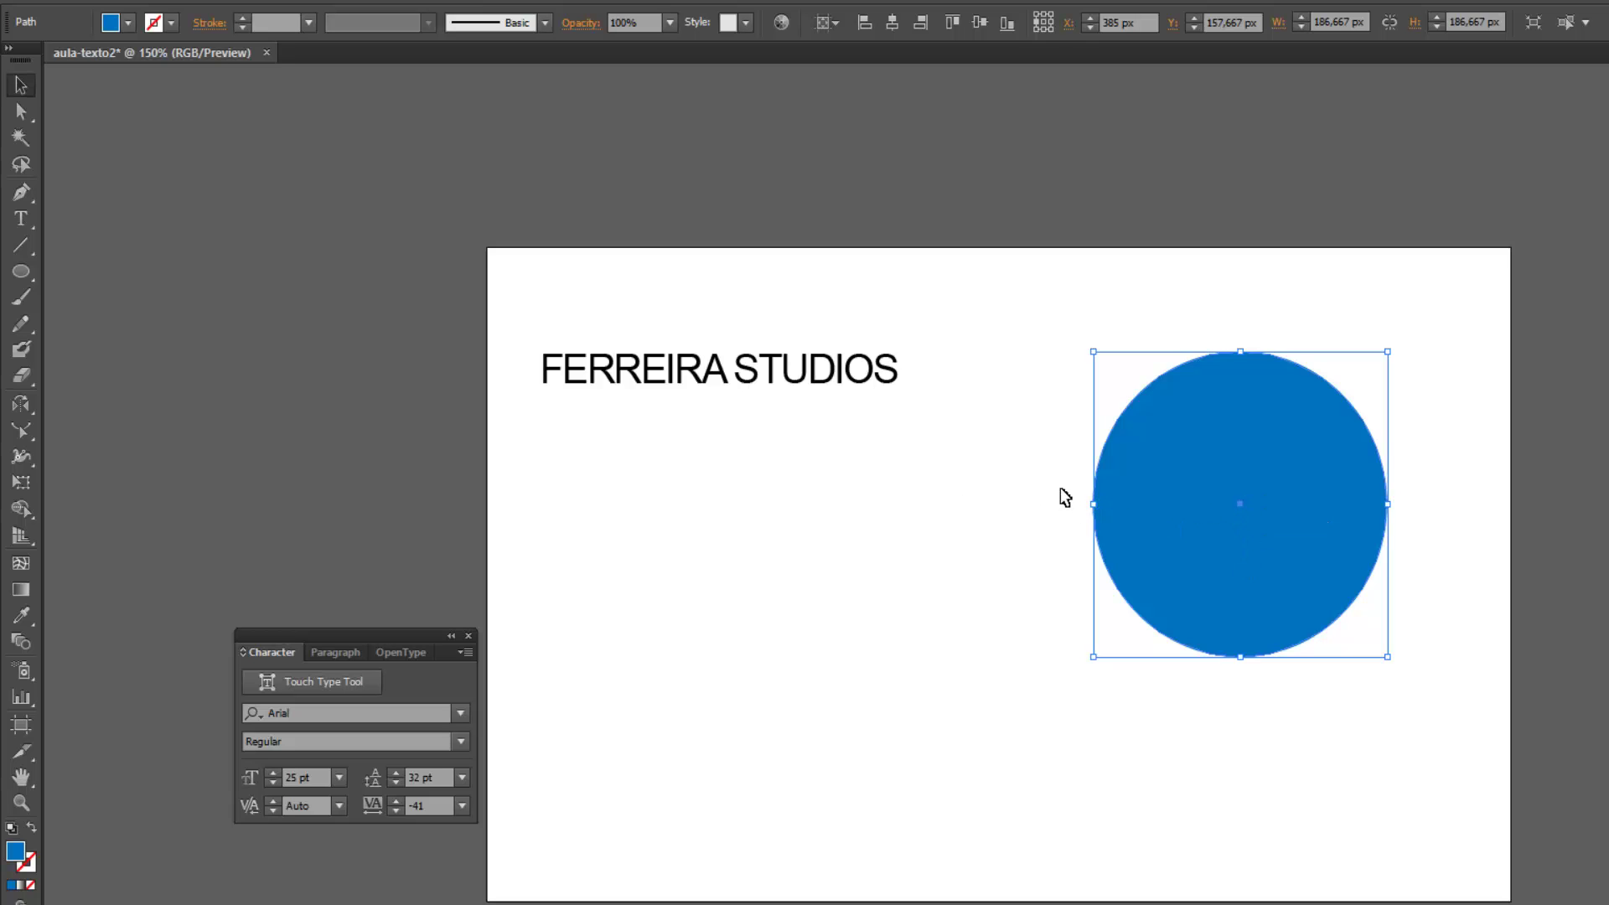
click(1008, 466)
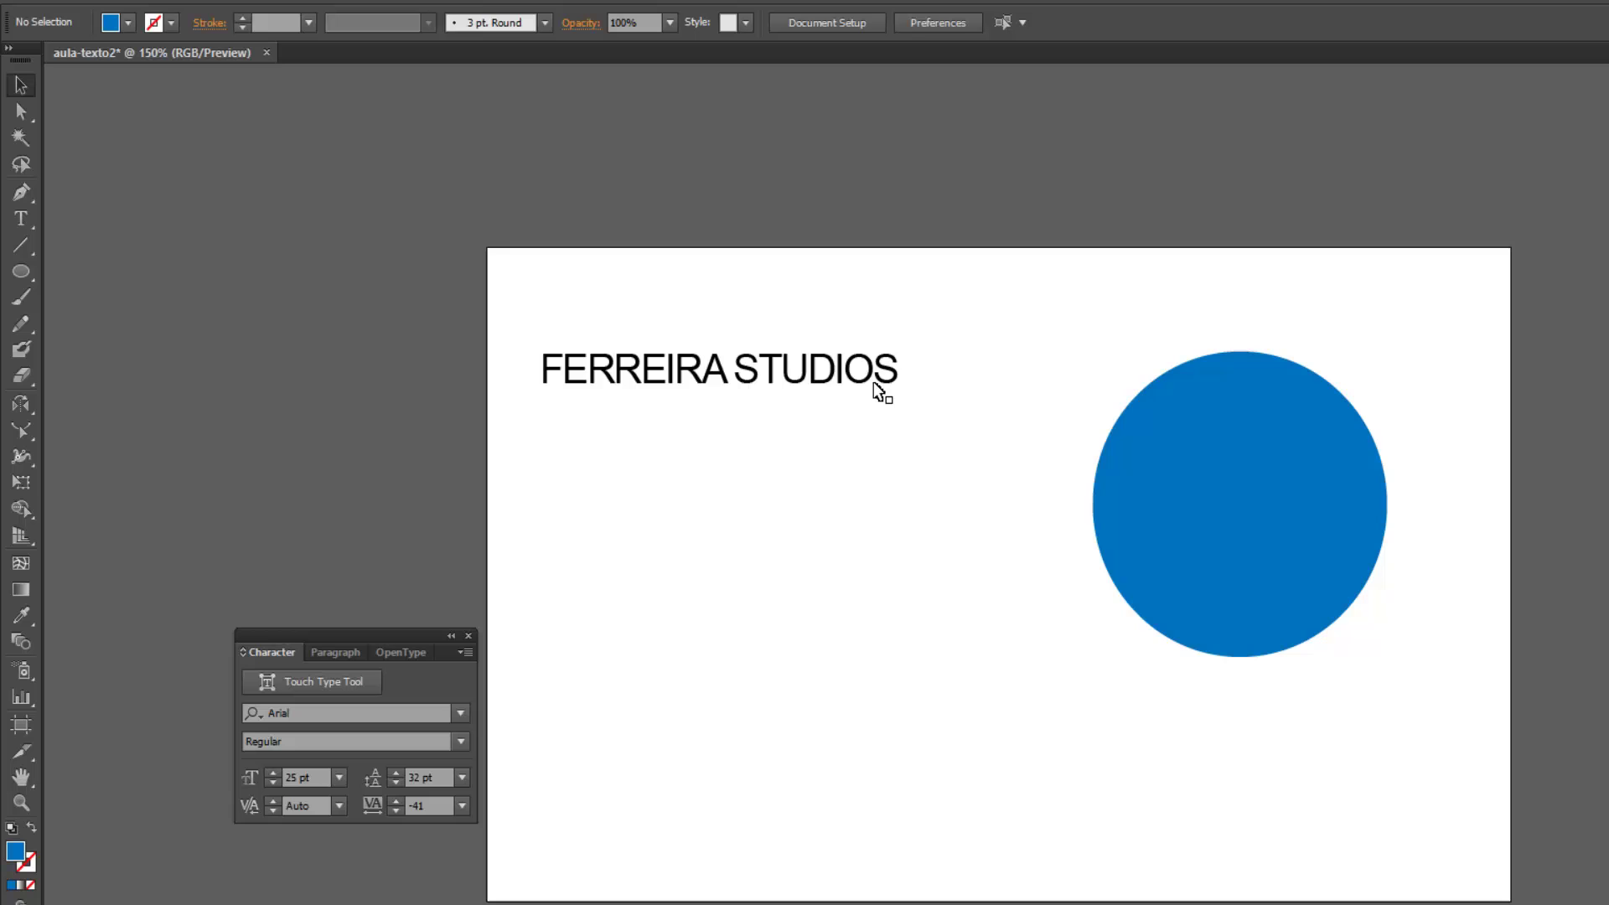
click(20, 219)
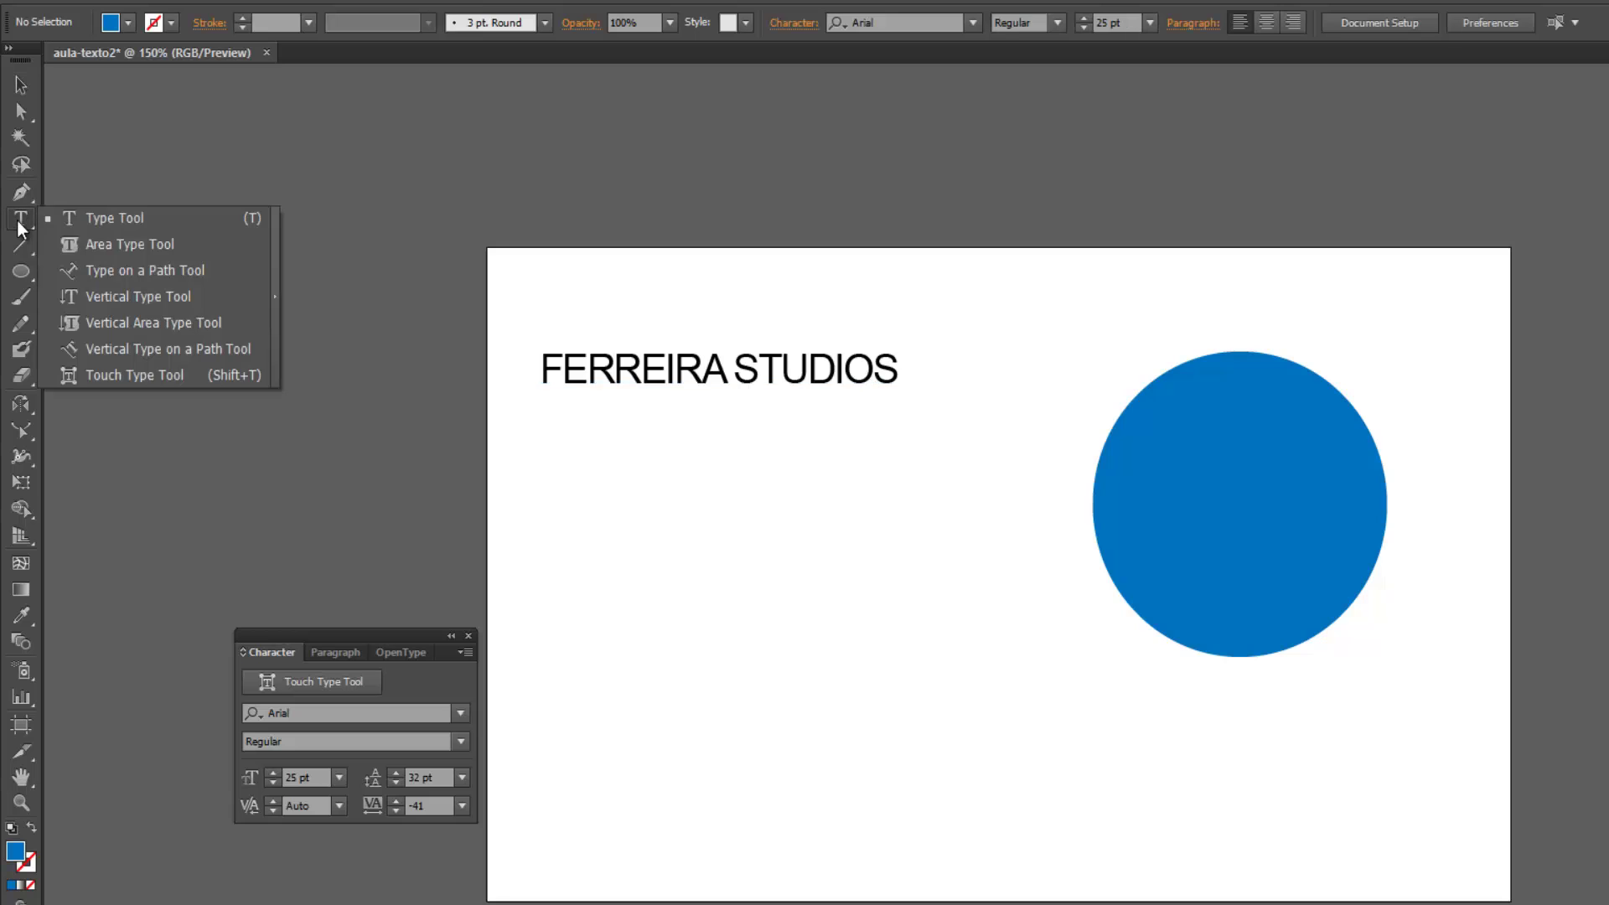
Convert the blue circle into an area text frame with a 10 pt font size.
click(166, 254)
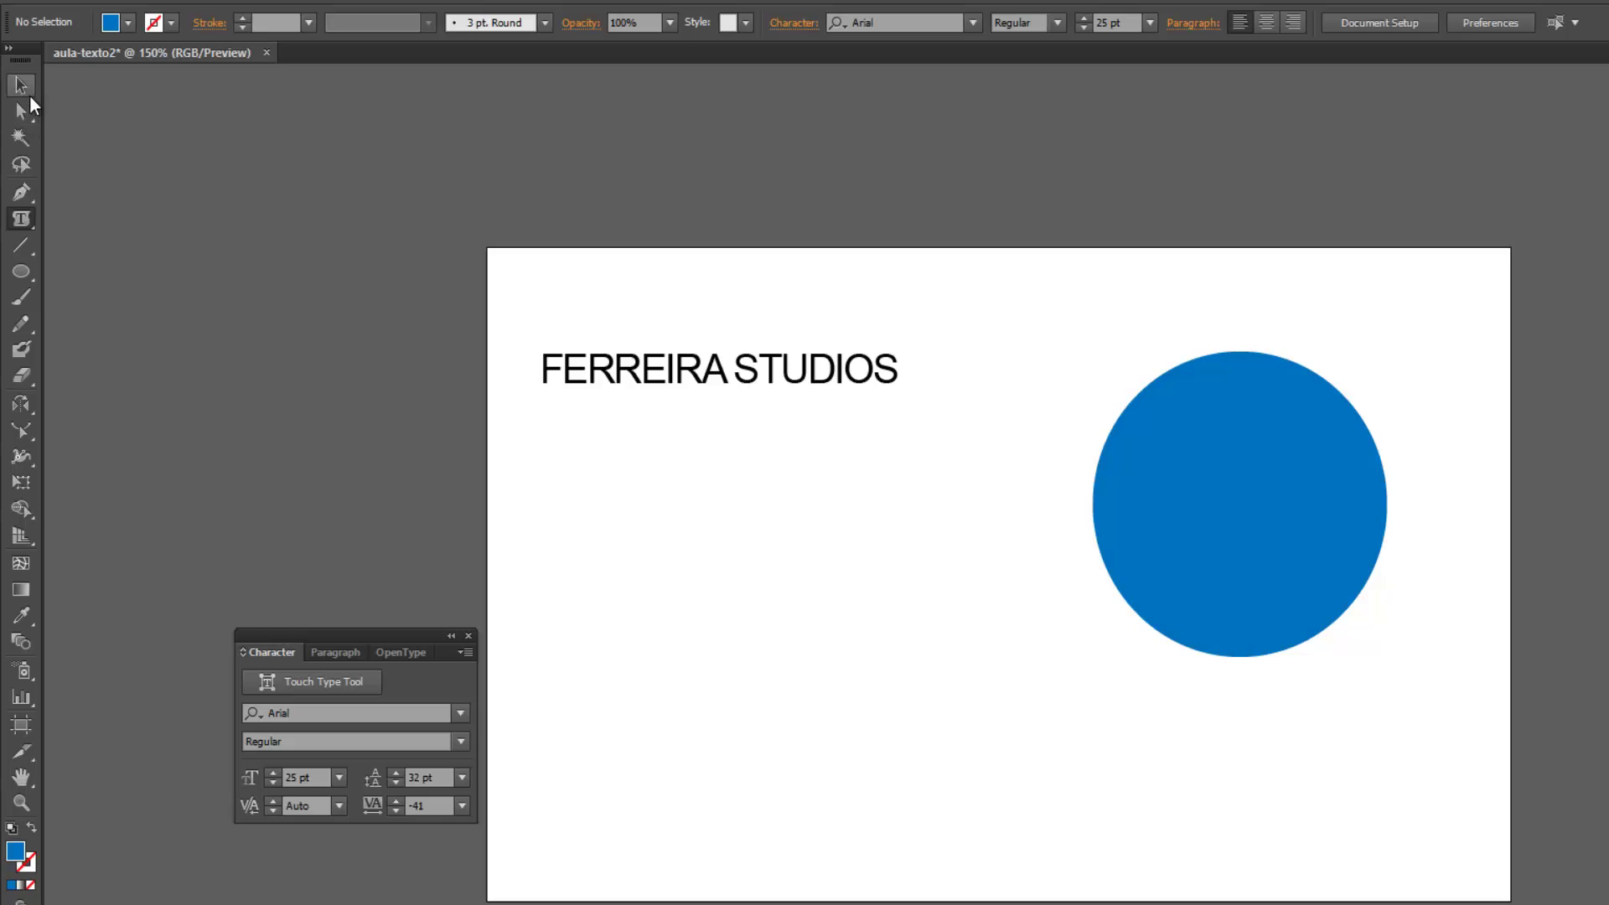
click(21, 85)
click(1205, 514)
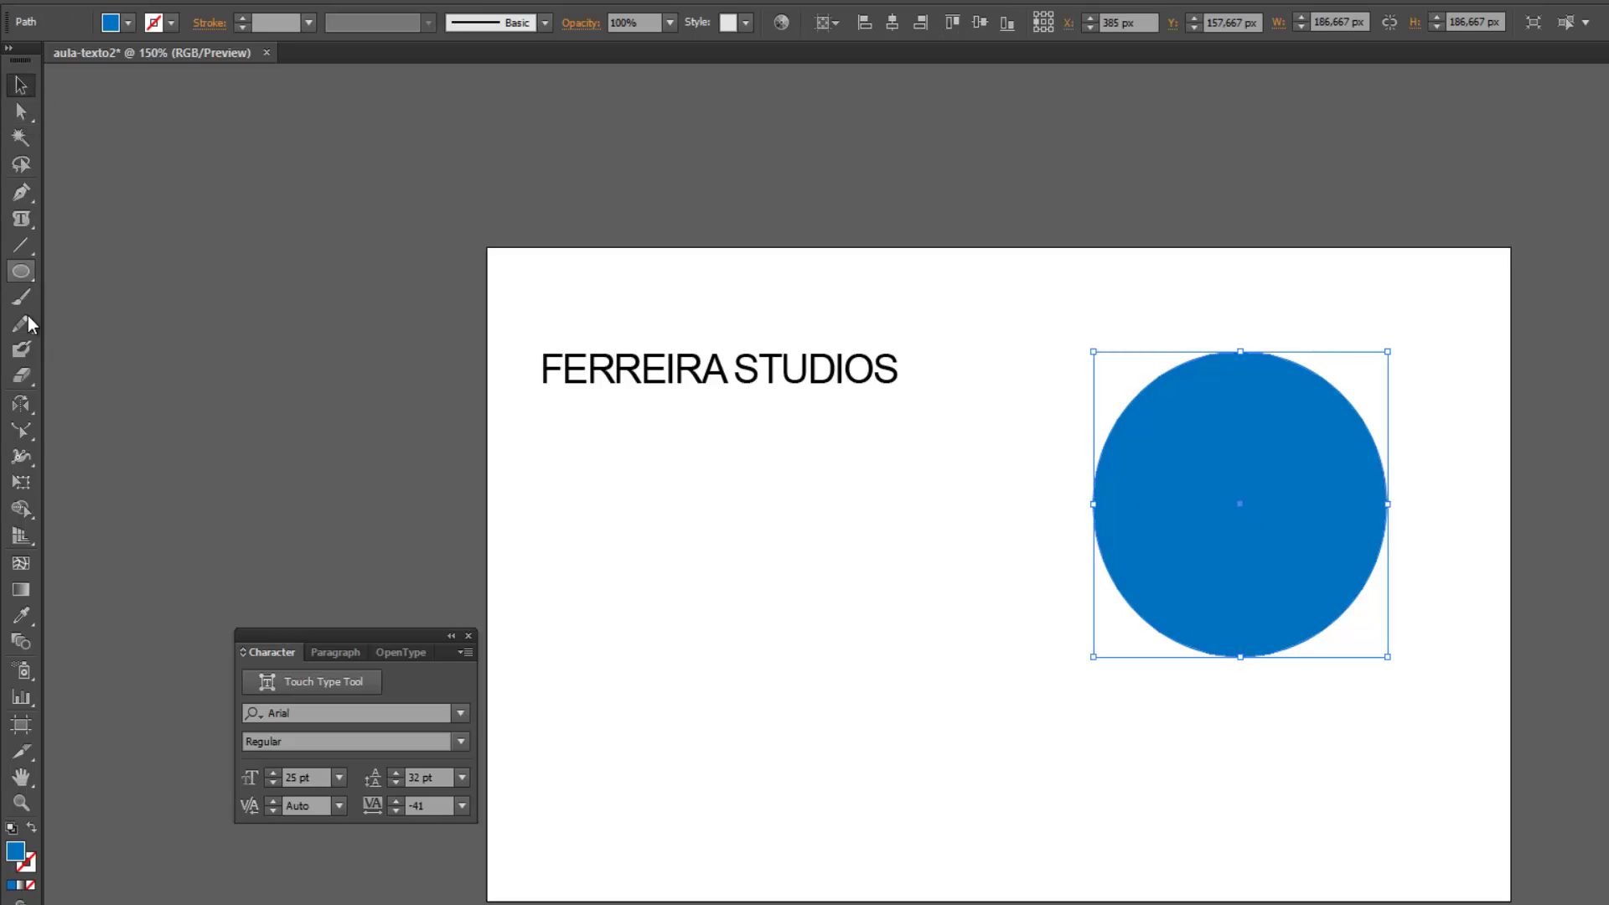
click(21, 218)
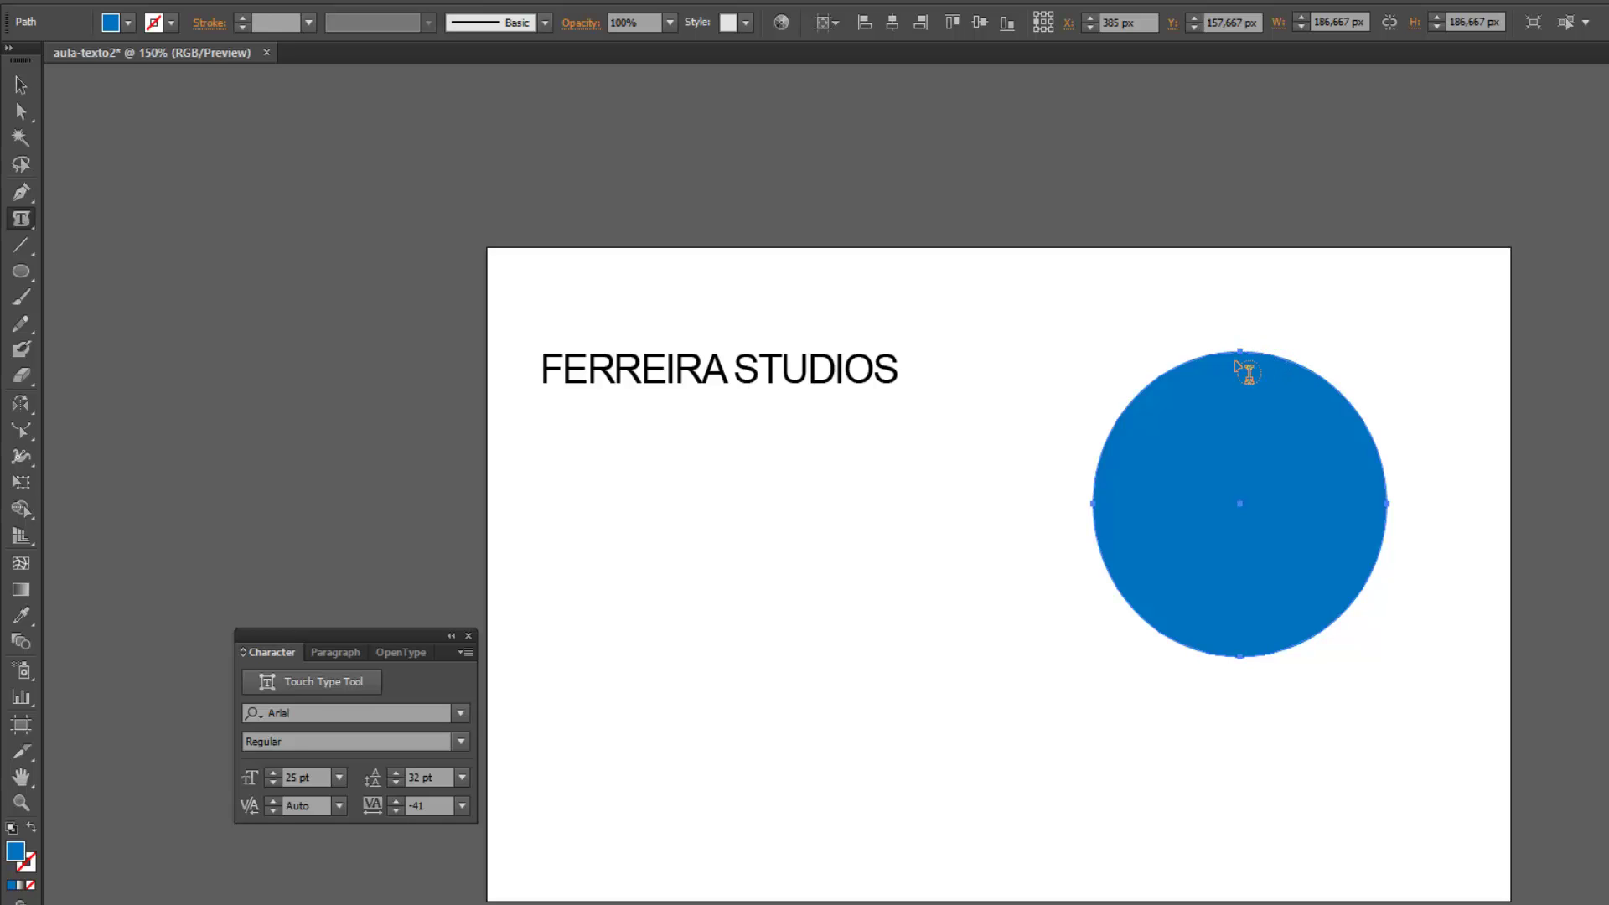
click(1251, 366)
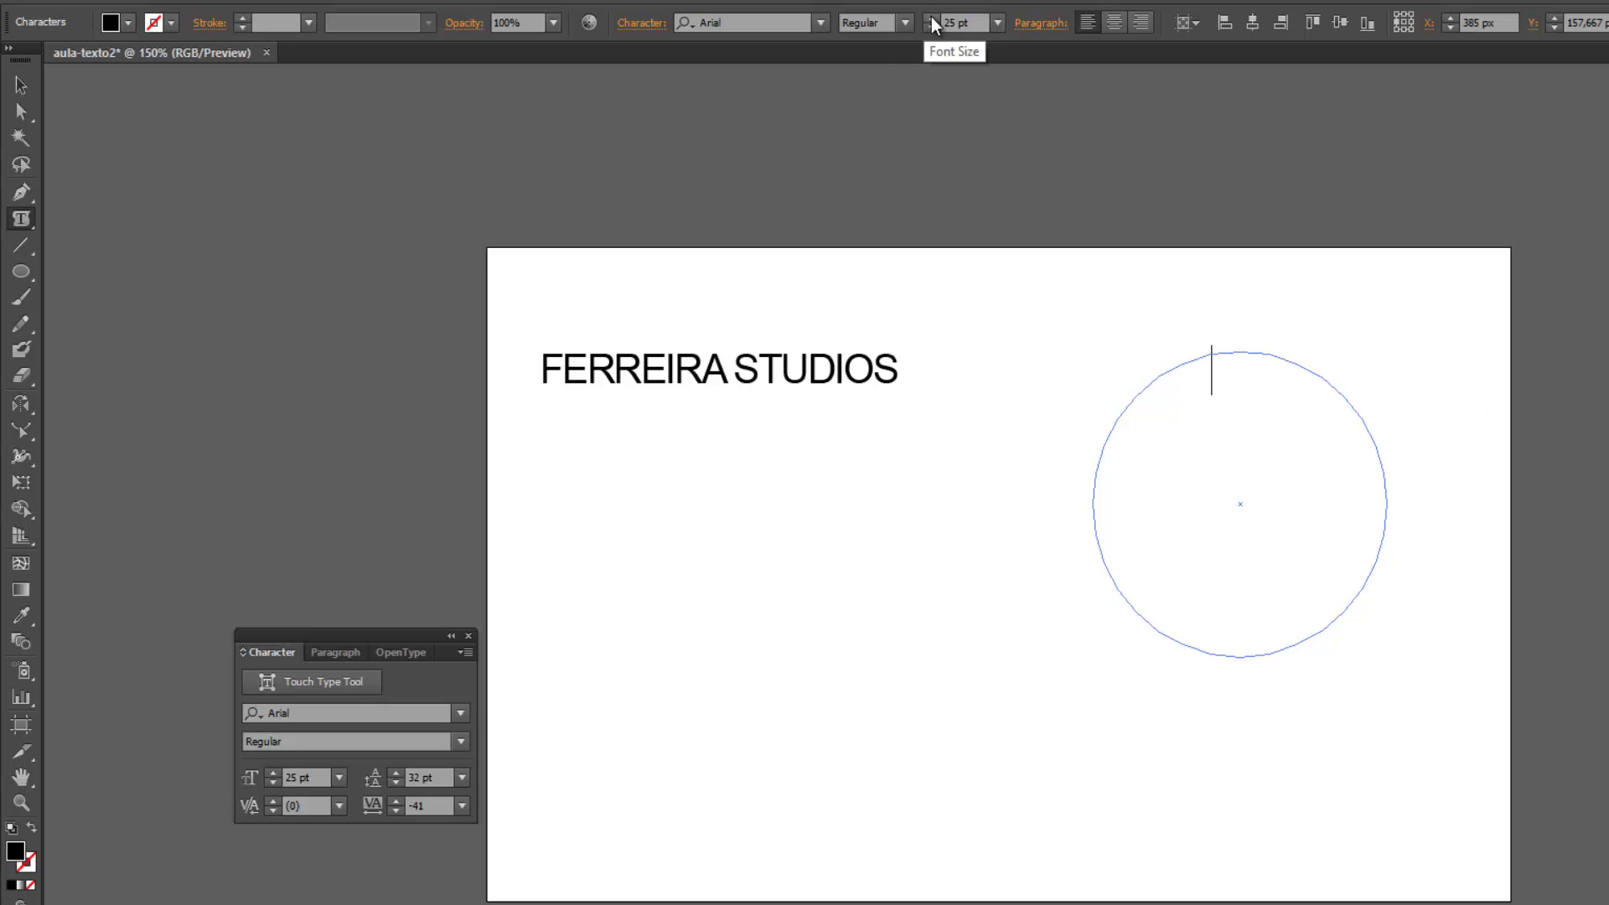
text(10)
key(Return)
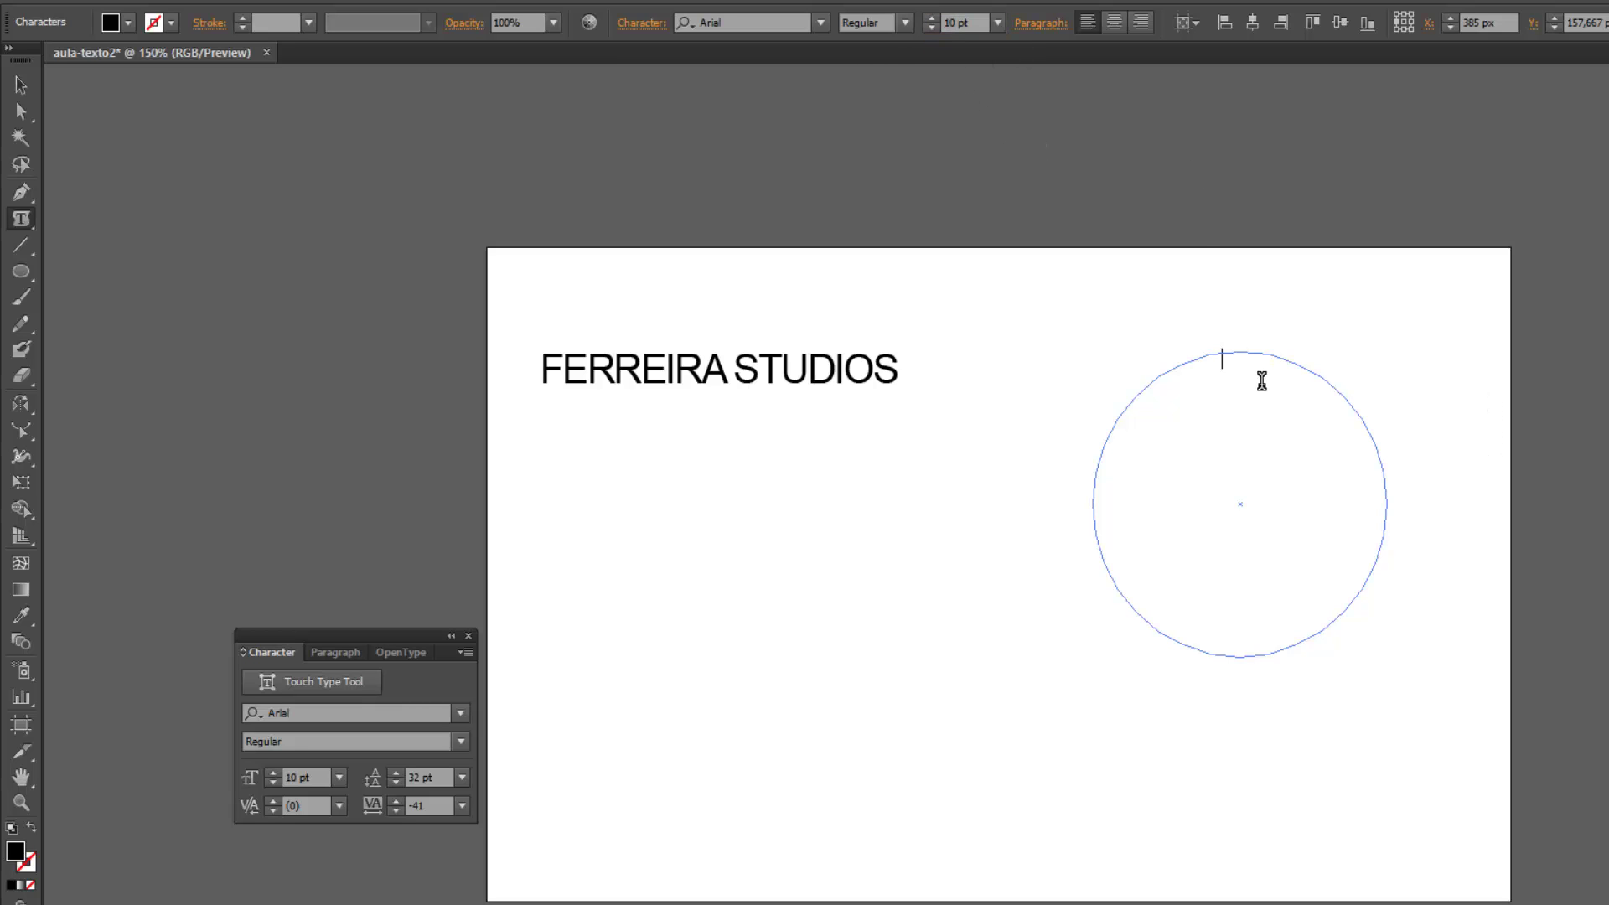
Type 'Fer- reira Studios' inside the circle, replacing the placeholder text.
text(LEONAR)
key(BackSpace)
key(BackSpace)
key(BackSpace)
key(BackSpace)
key(BackSpace)
text(FERREIRA STUDIOS)
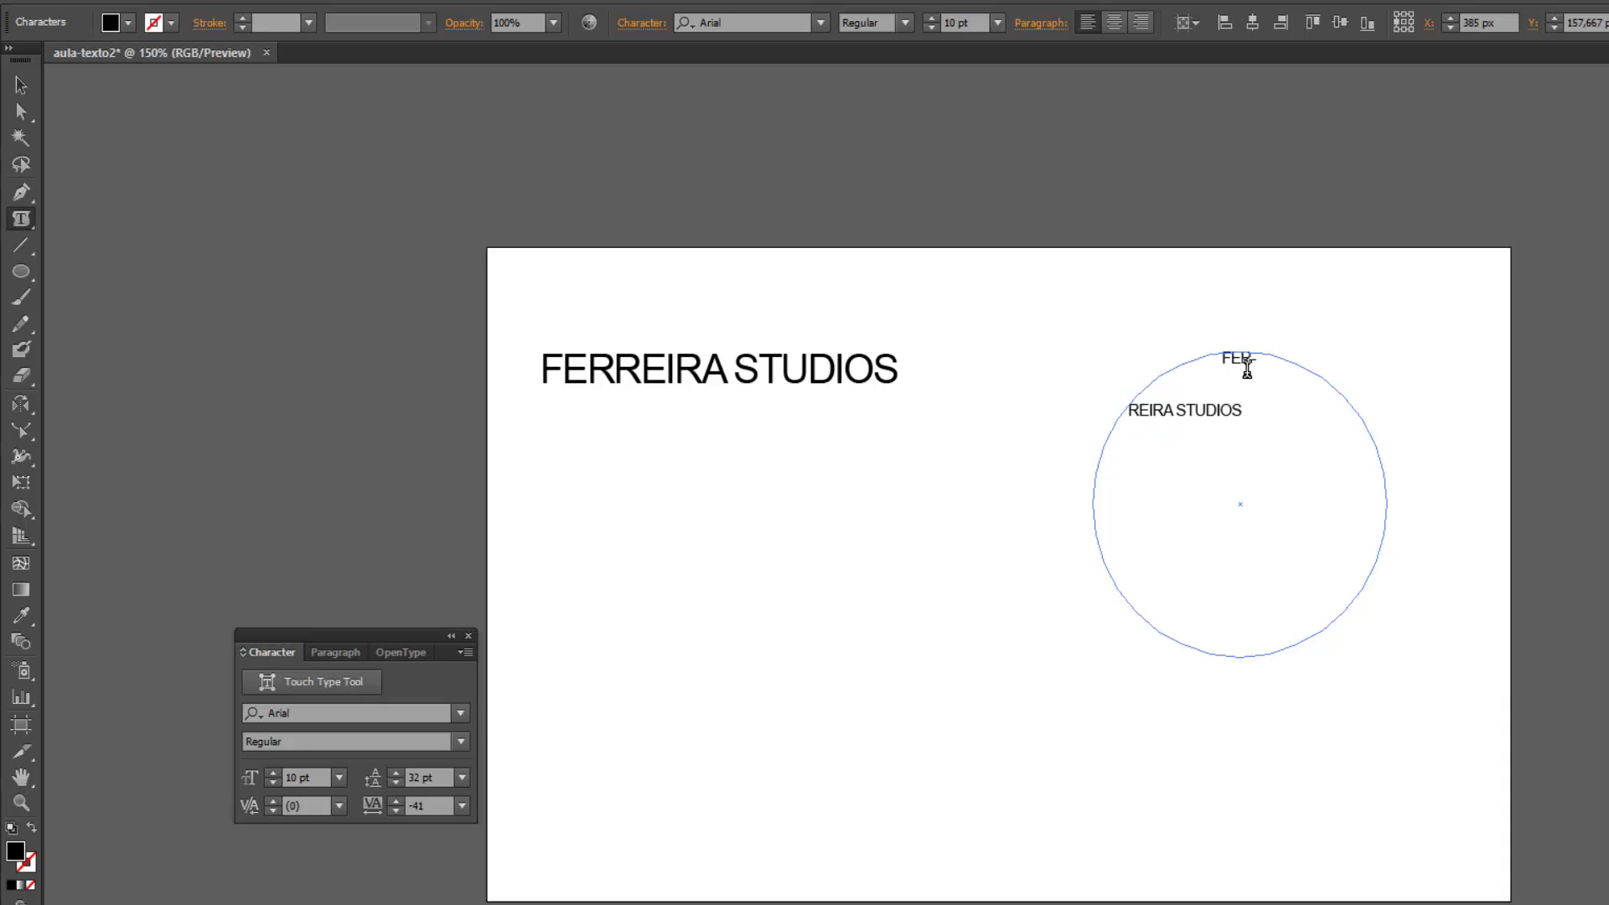
drag(1260, 410, 1206, 334)
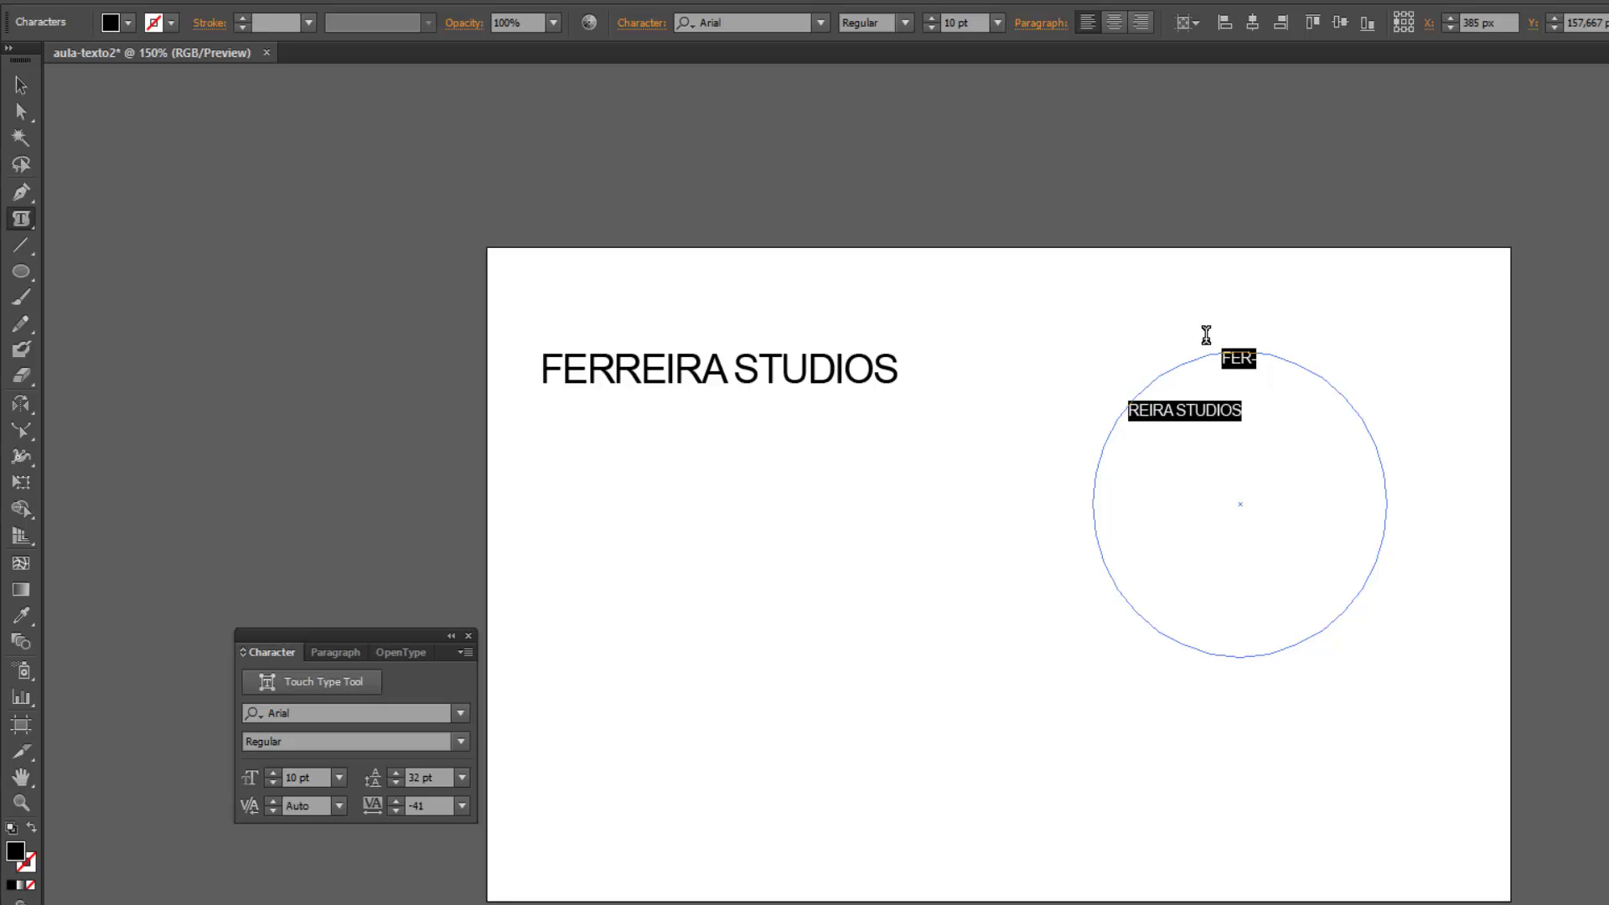
text(Fer- reira Stu)
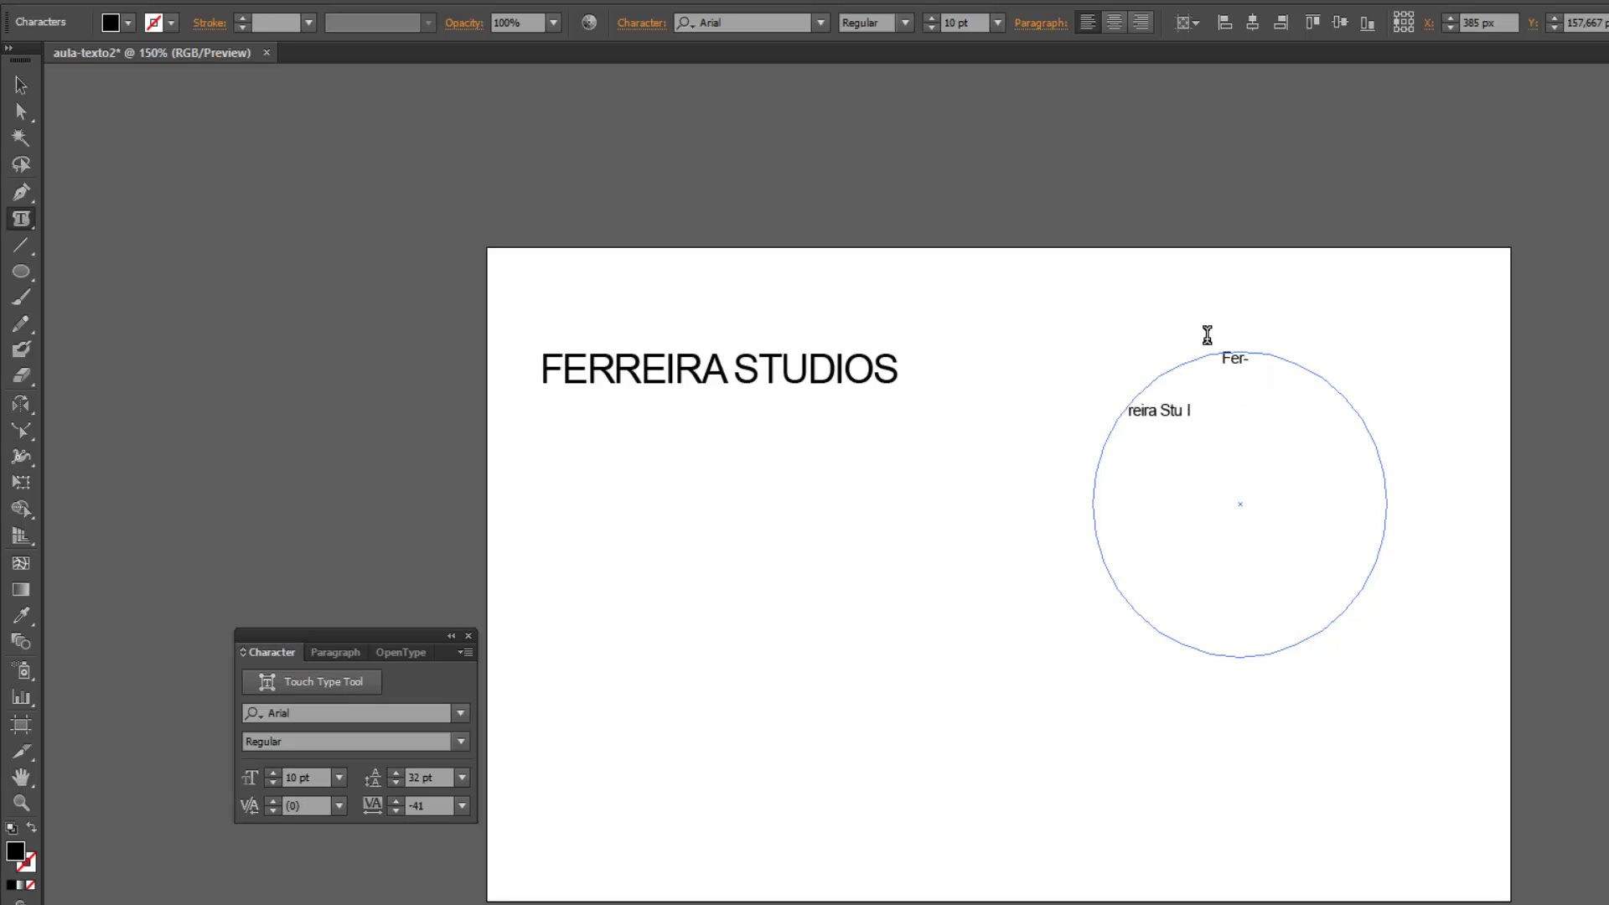
text(dios)
Copy and paste the Ferreira Studios text to fill the circle, removing the dangling Fer-.
key(ctrl+a)
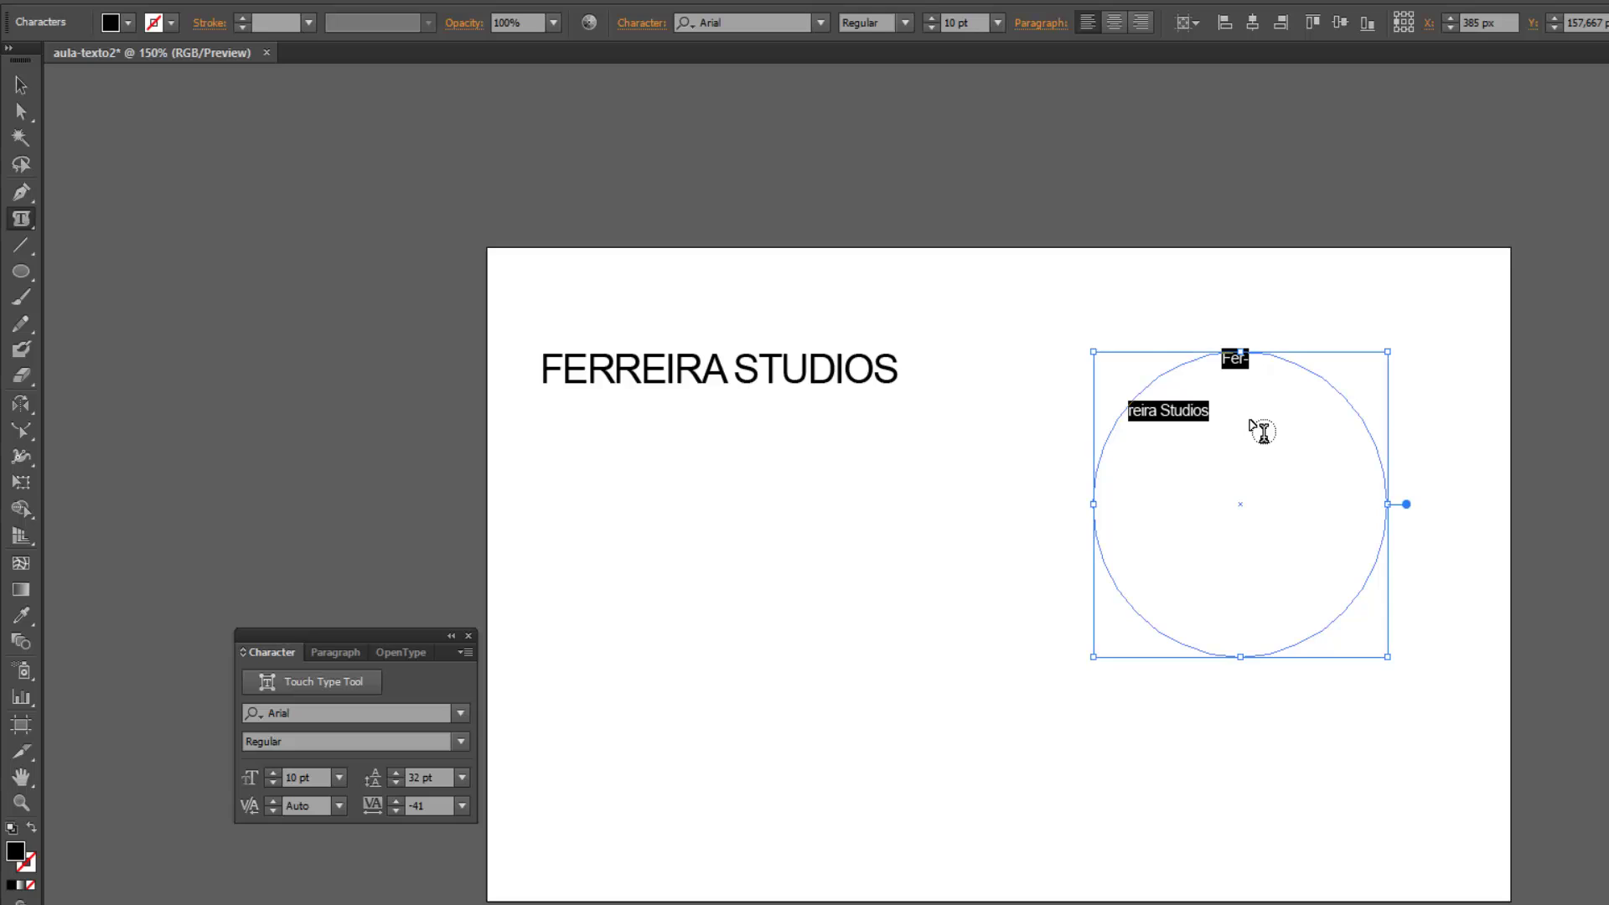
key(ctrl+c)
key(ctrl+v)
key(ctrl+v)
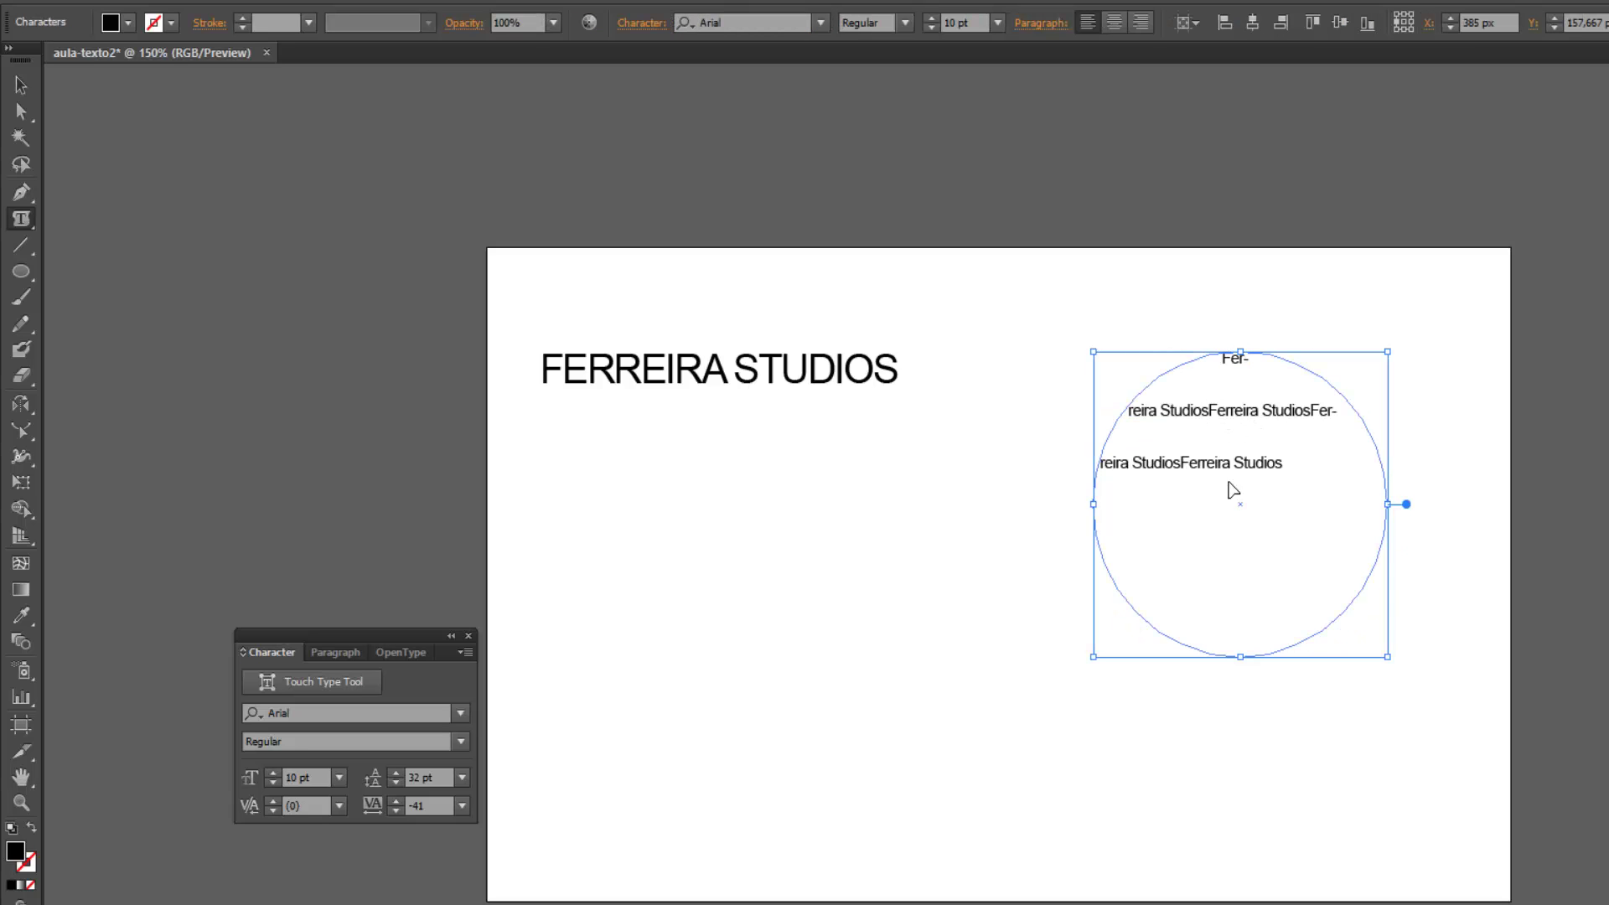
key(ctrl+v)
key(ctrl+v)
key(ctrl+v)
key(ctrl+v)
key(ctrl+v)
key(ctrl+v)
key(ctrl+v)
key(ctrl+v)
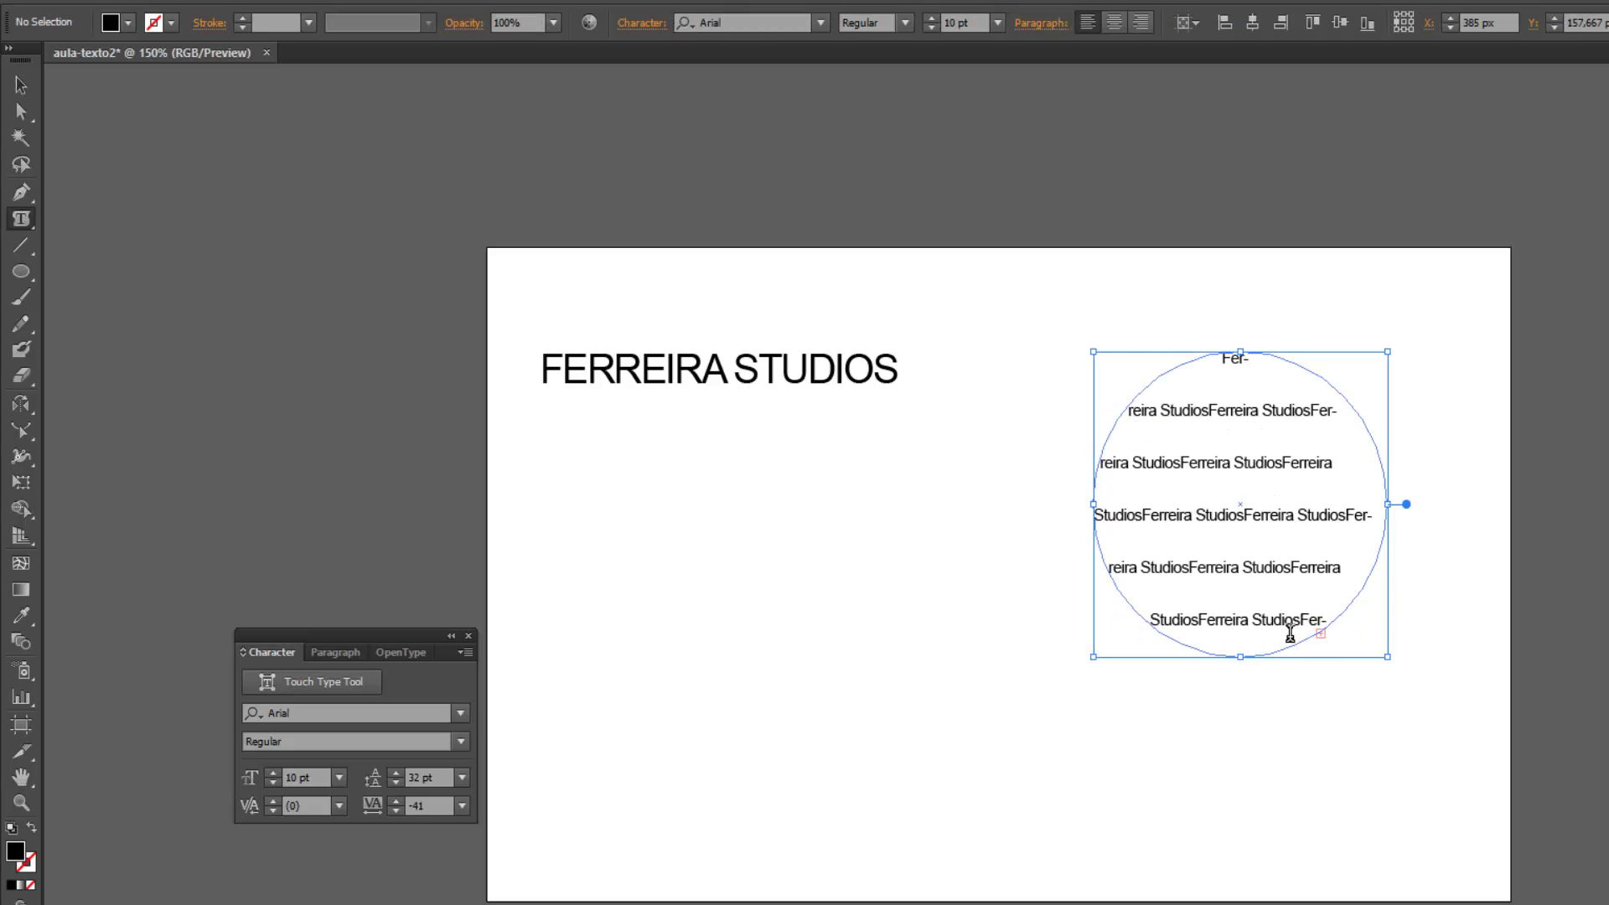
key(BackSpace)
key(BackSpace)
key(BackSpace)
Set the circle text's leading to 15 pt.
key(ctrl+a)
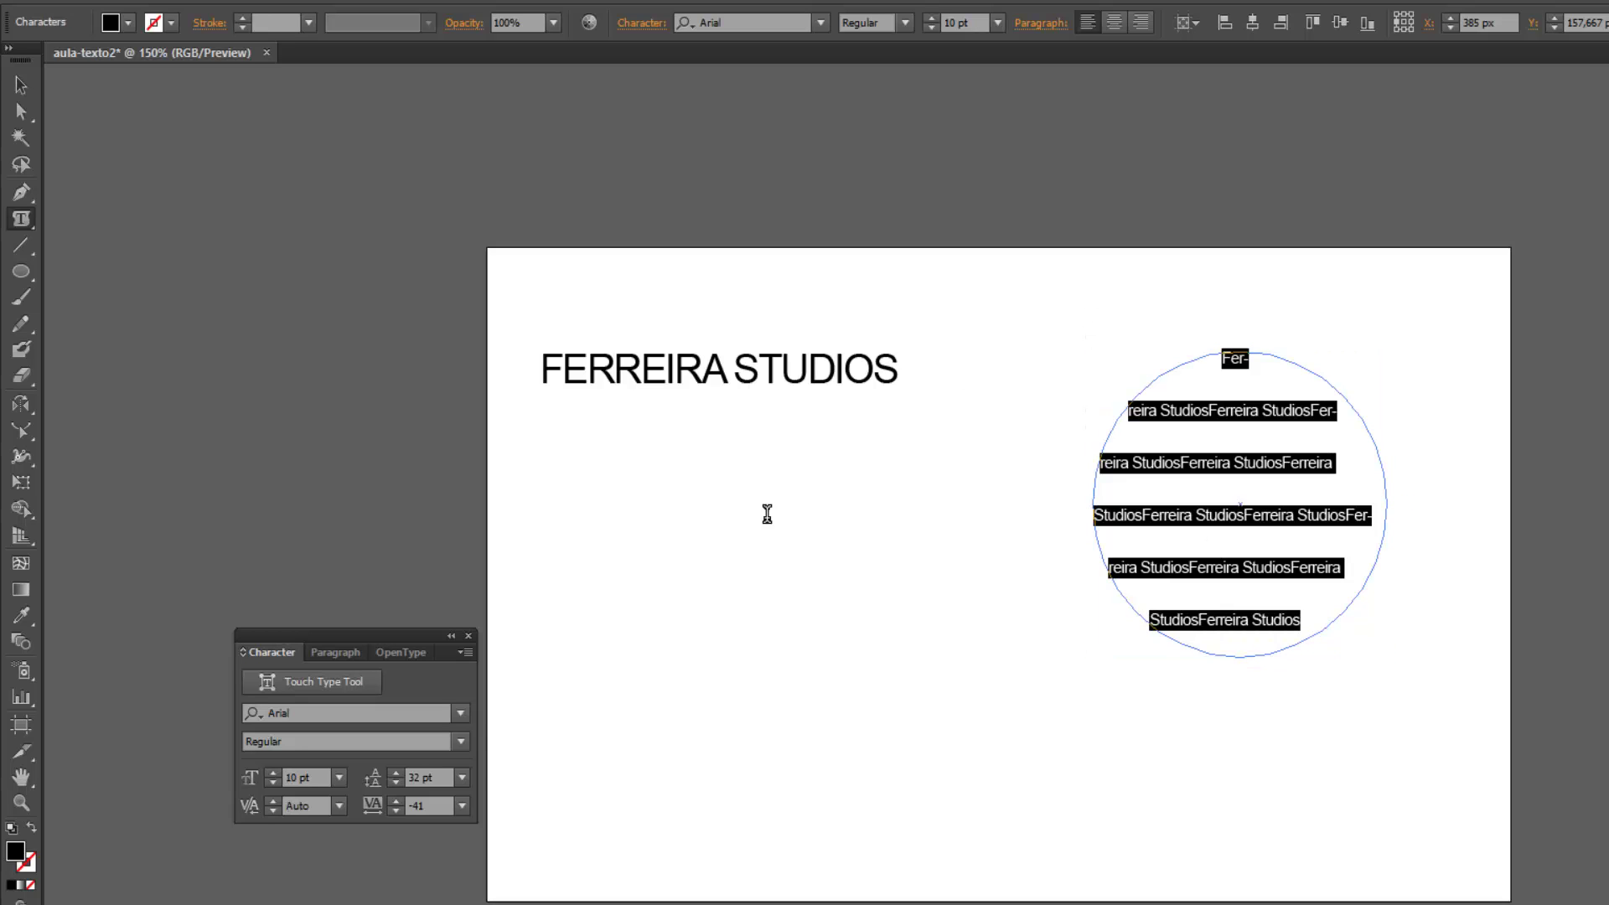
double_click(417, 778)
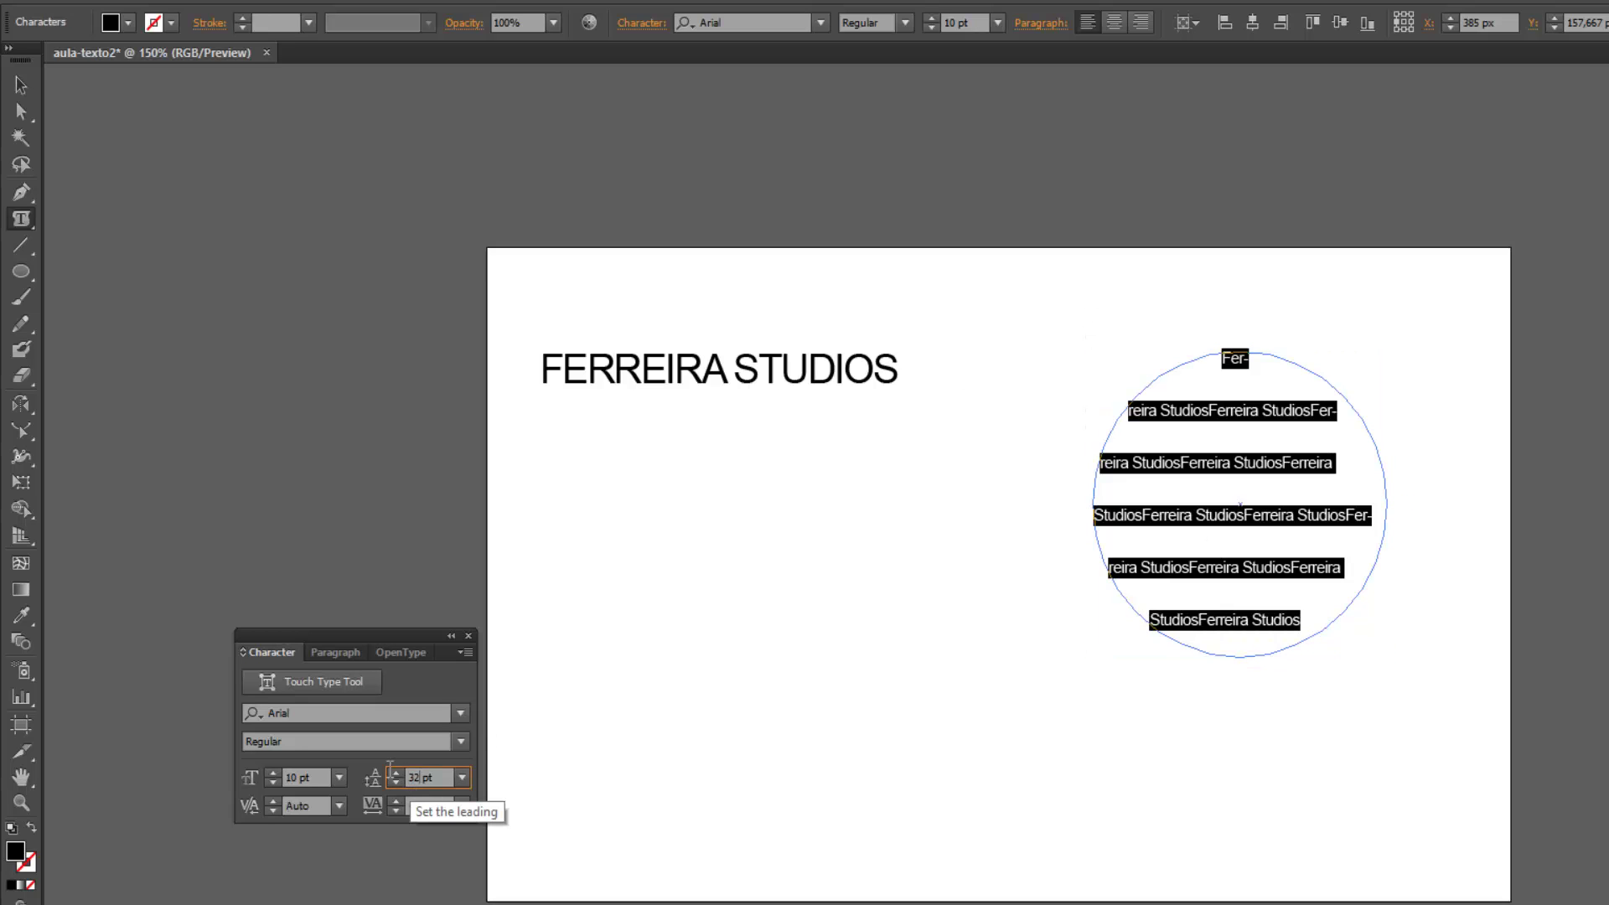
text(1)
key(BackSpace)
text(5)
key(Return)
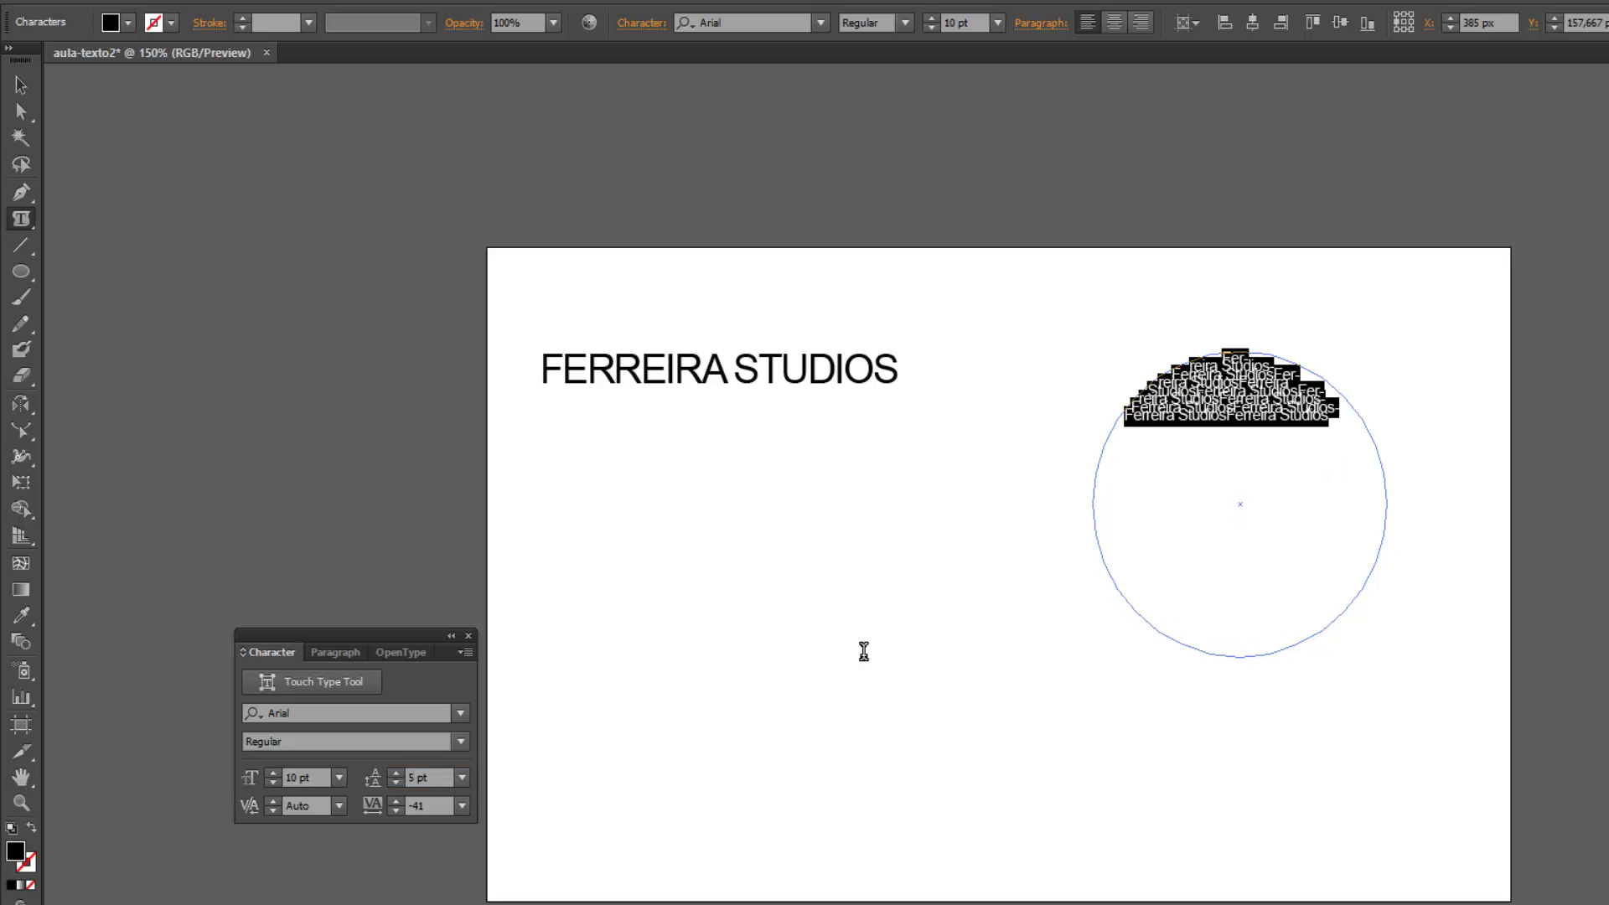
double_click(419, 777)
text(15)
key(Return)
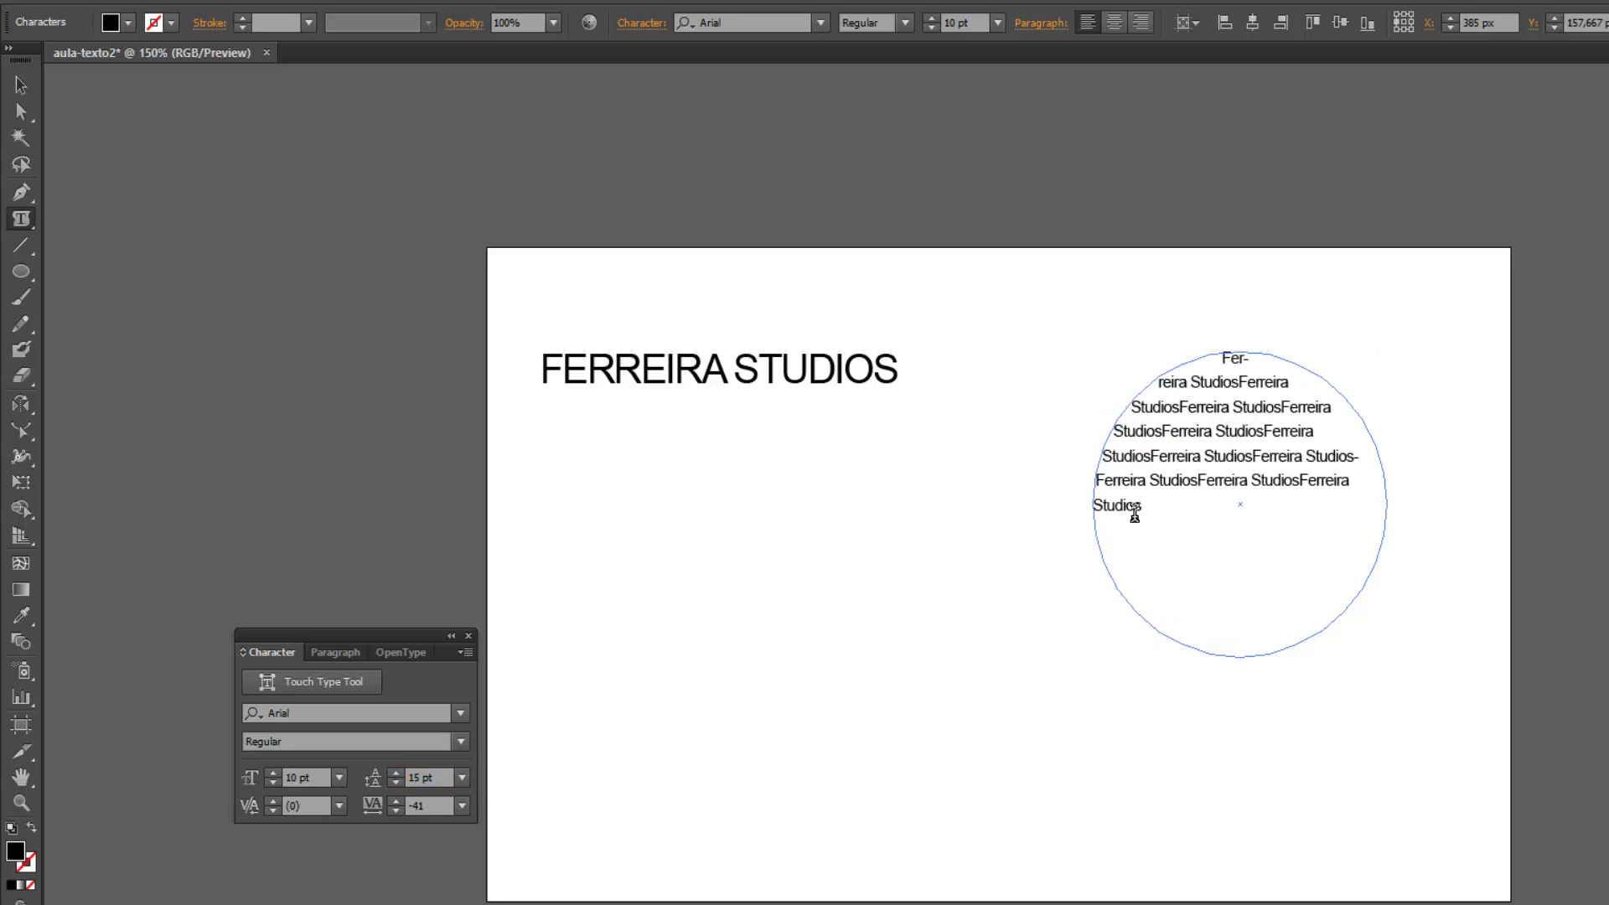
Delete the trailing partial word at the end of the circle text.
ctrl+click(1176, 546)
click(1268, 596)
drag(1257, 604, 1232, 612)
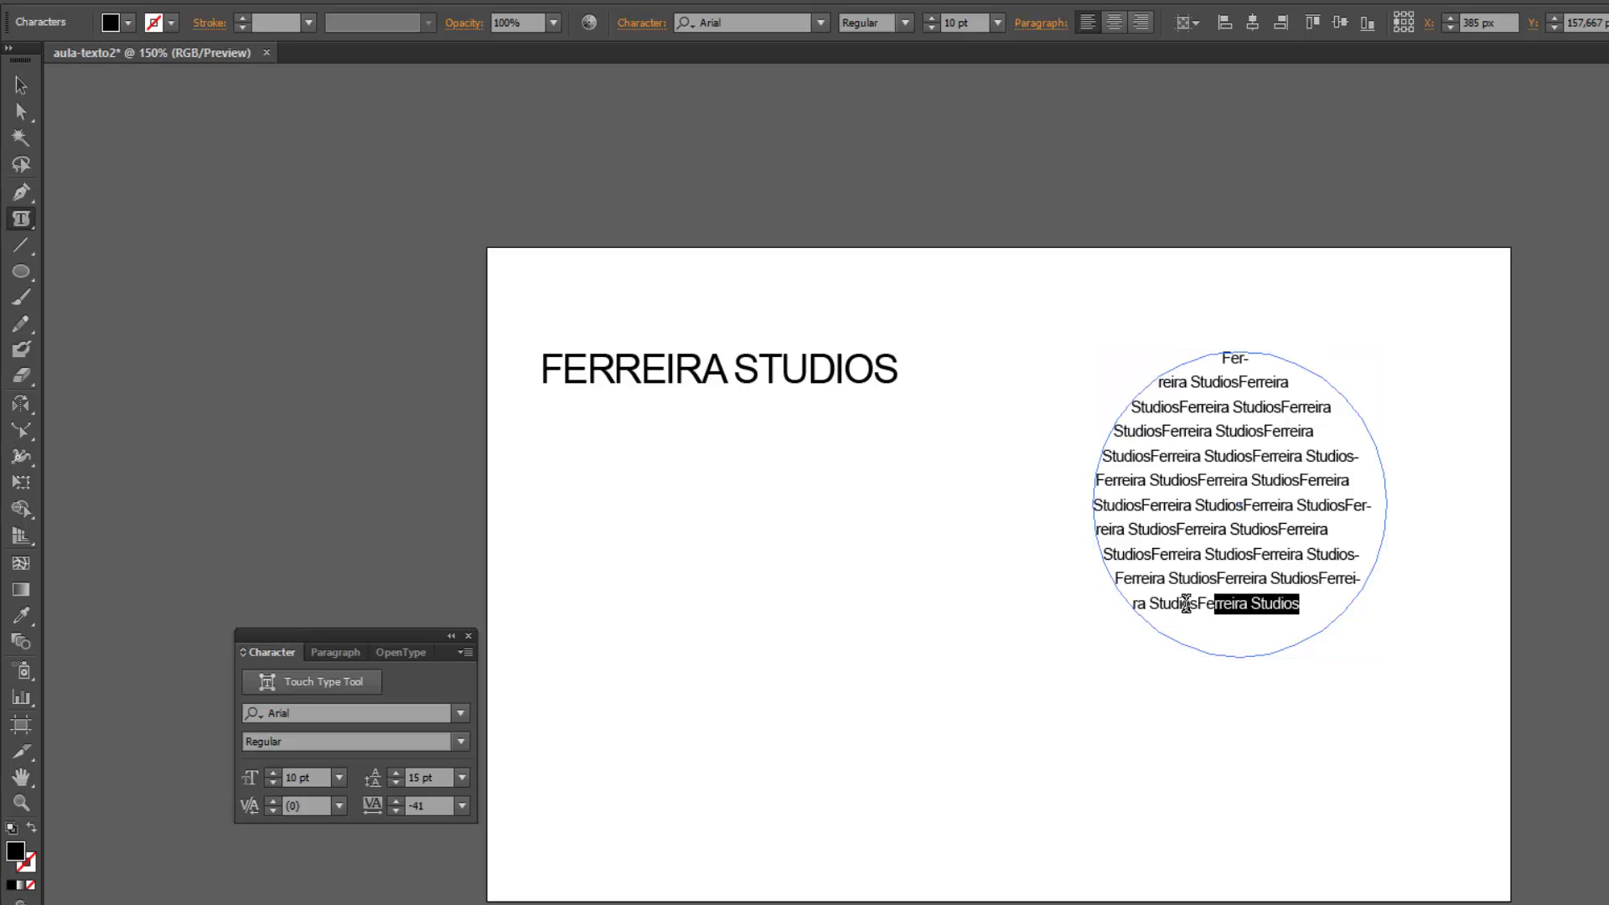
ctrl+click(1390, 585)
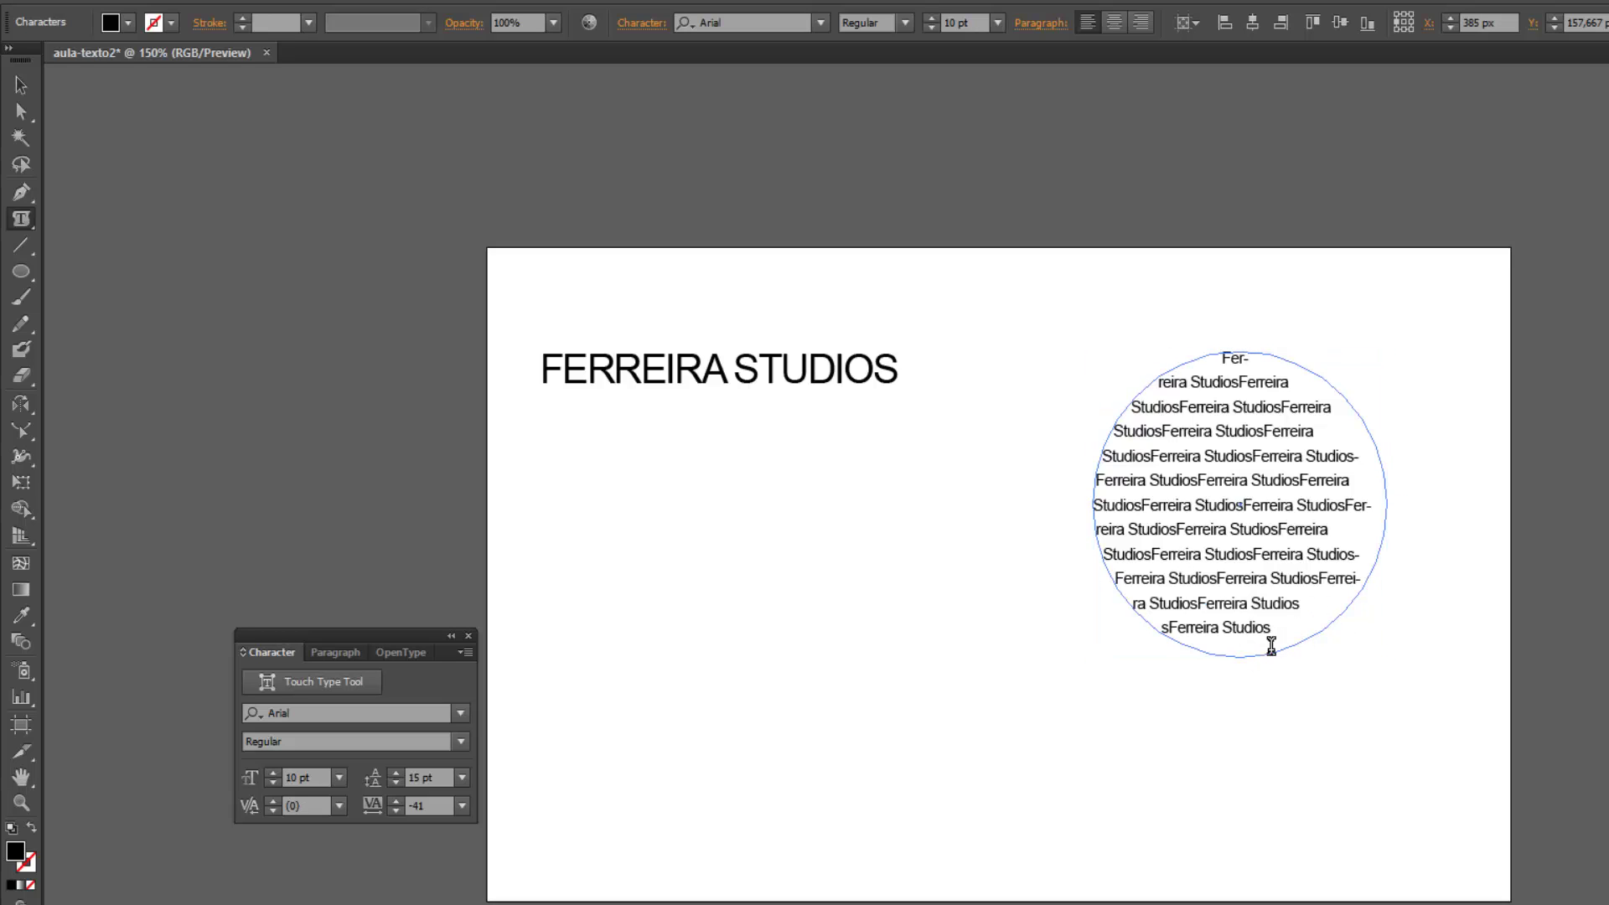
click(1318, 630)
key(BackSpace)
key(BackSpace)
key(BackSpace)
Add 's' letters to the last line until the circle text no longer overflows.
click(1272, 634)
text(s )
text(s)
key(BackSpace)
key(BackSpace)
key(BackSpace)
key(Escape)
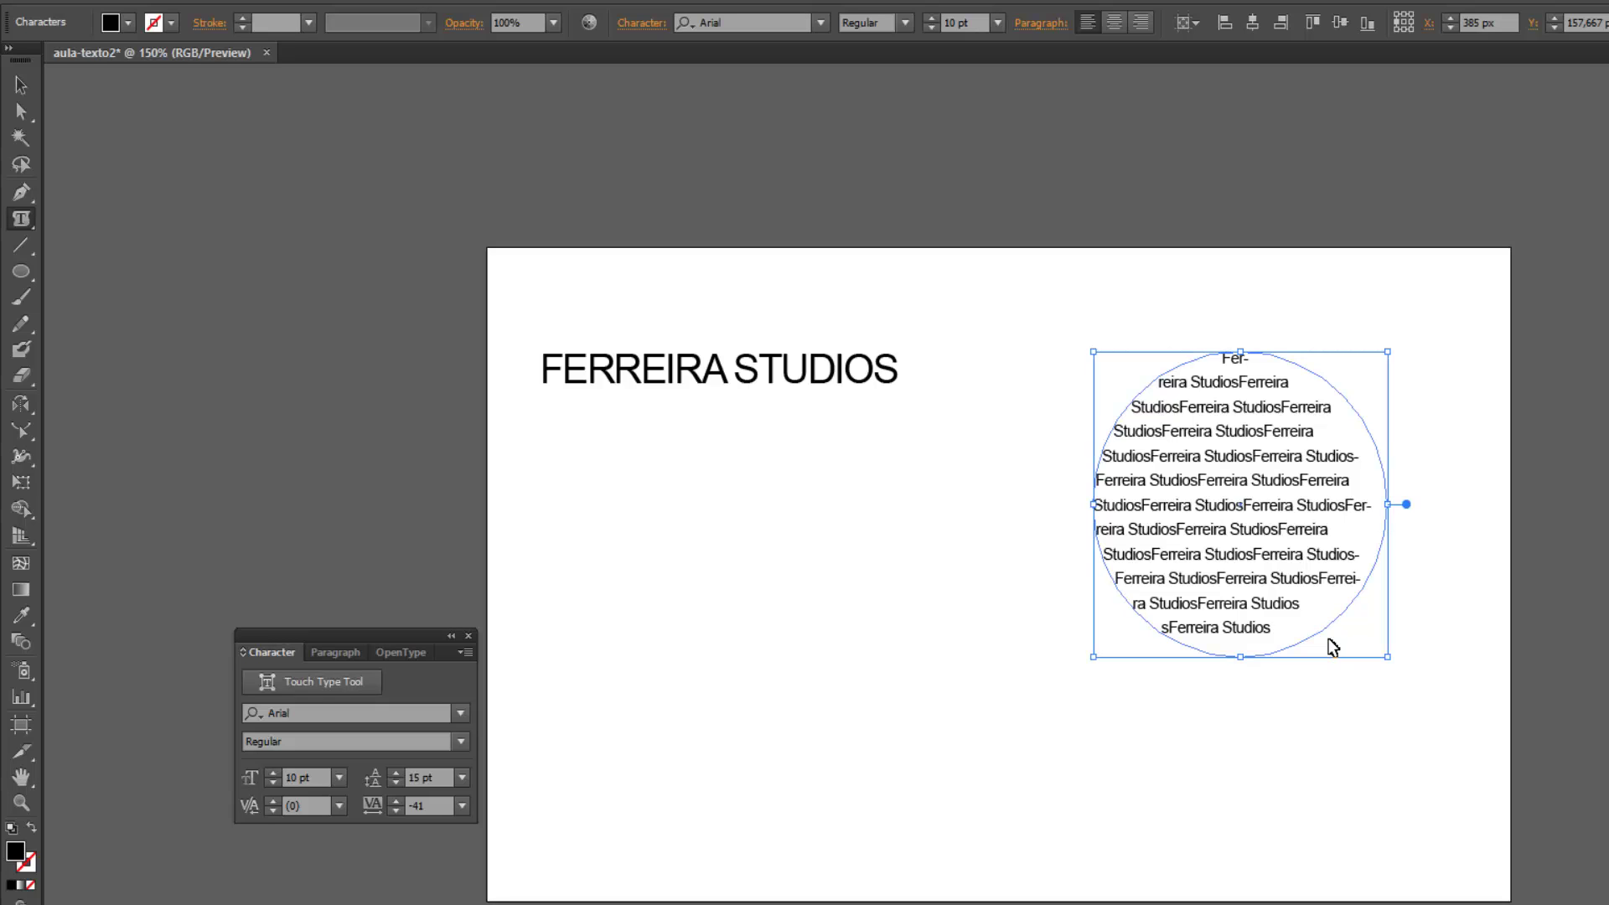
click(1329, 636)
text(sssss)
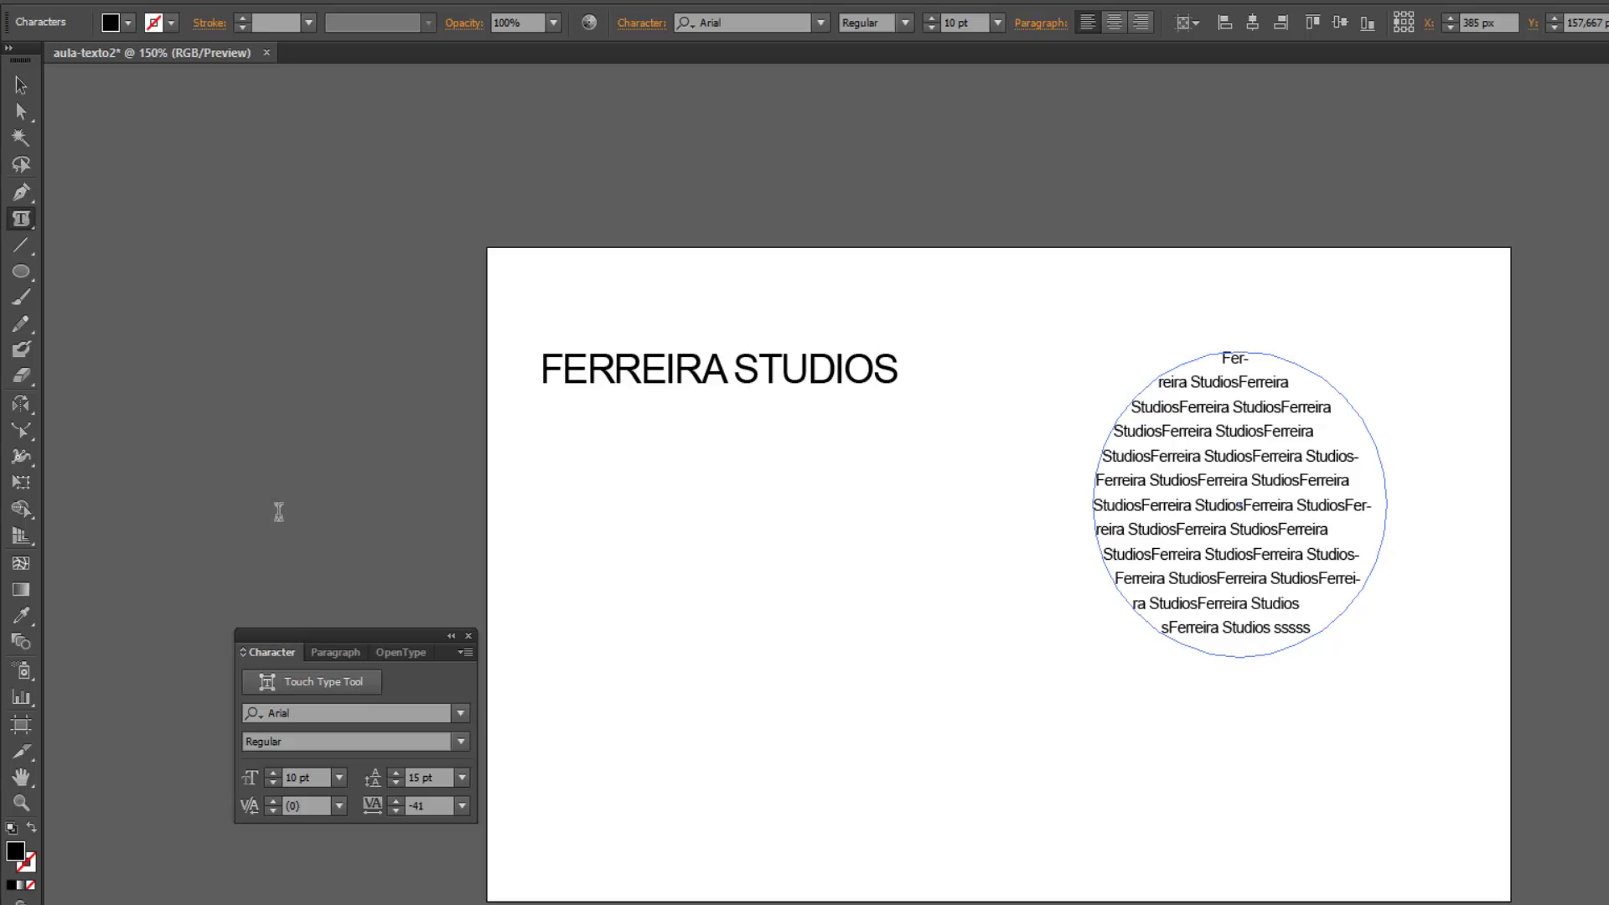
click(20, 86)
Clear the selection and choose the Rounded Rectangle Tool.
click(778, 560)
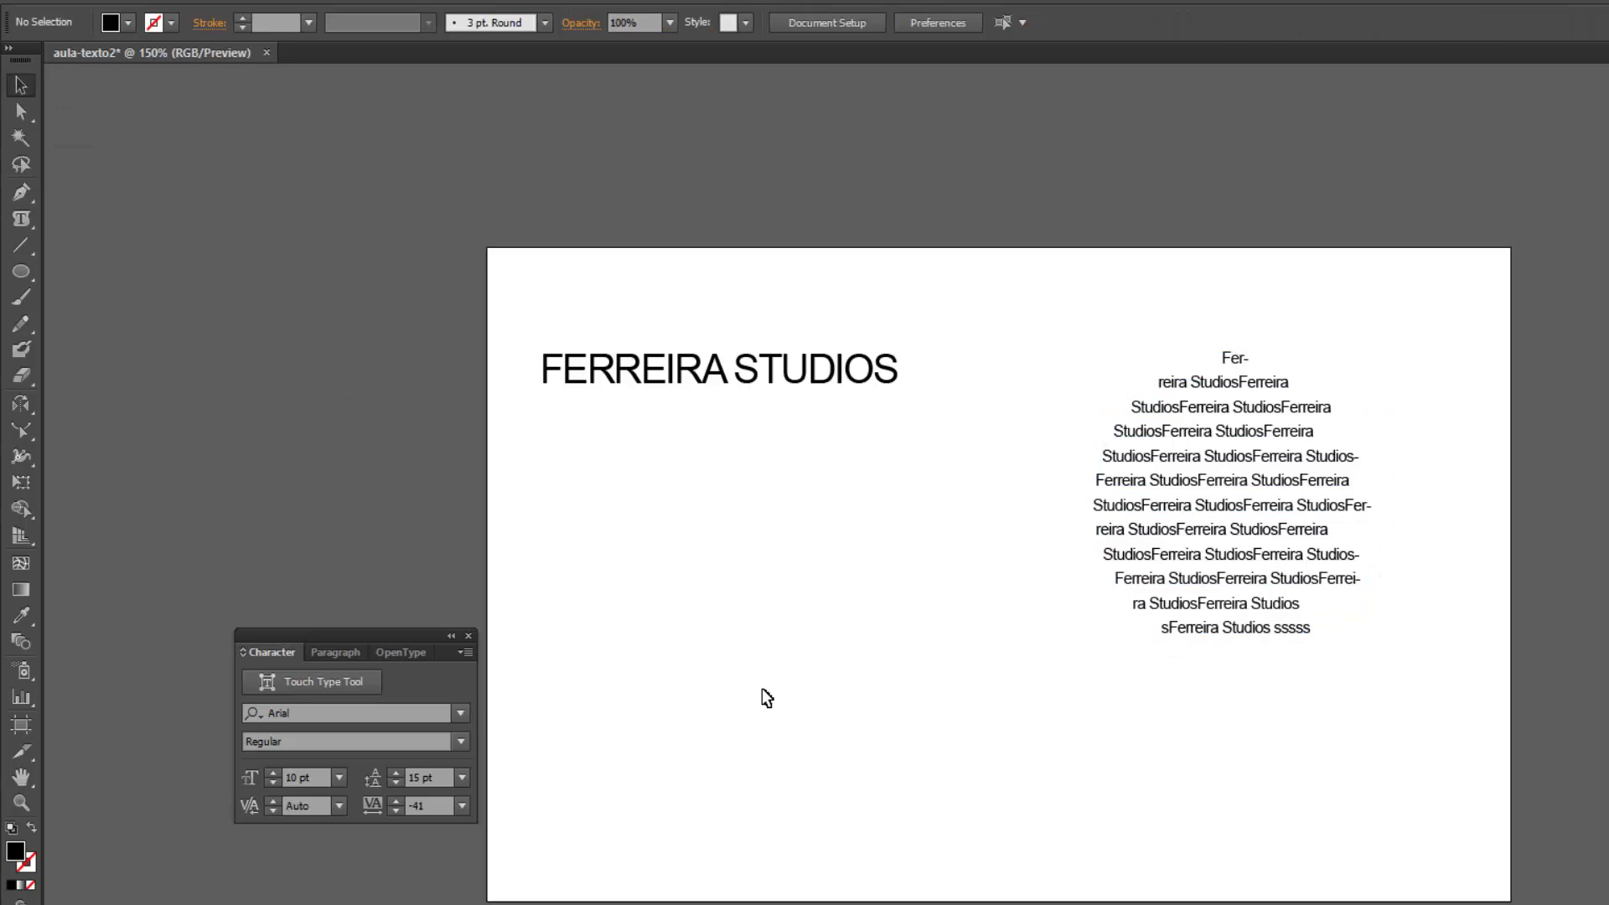
click(1253, 538)
click(966, 504)
click(21, 271)
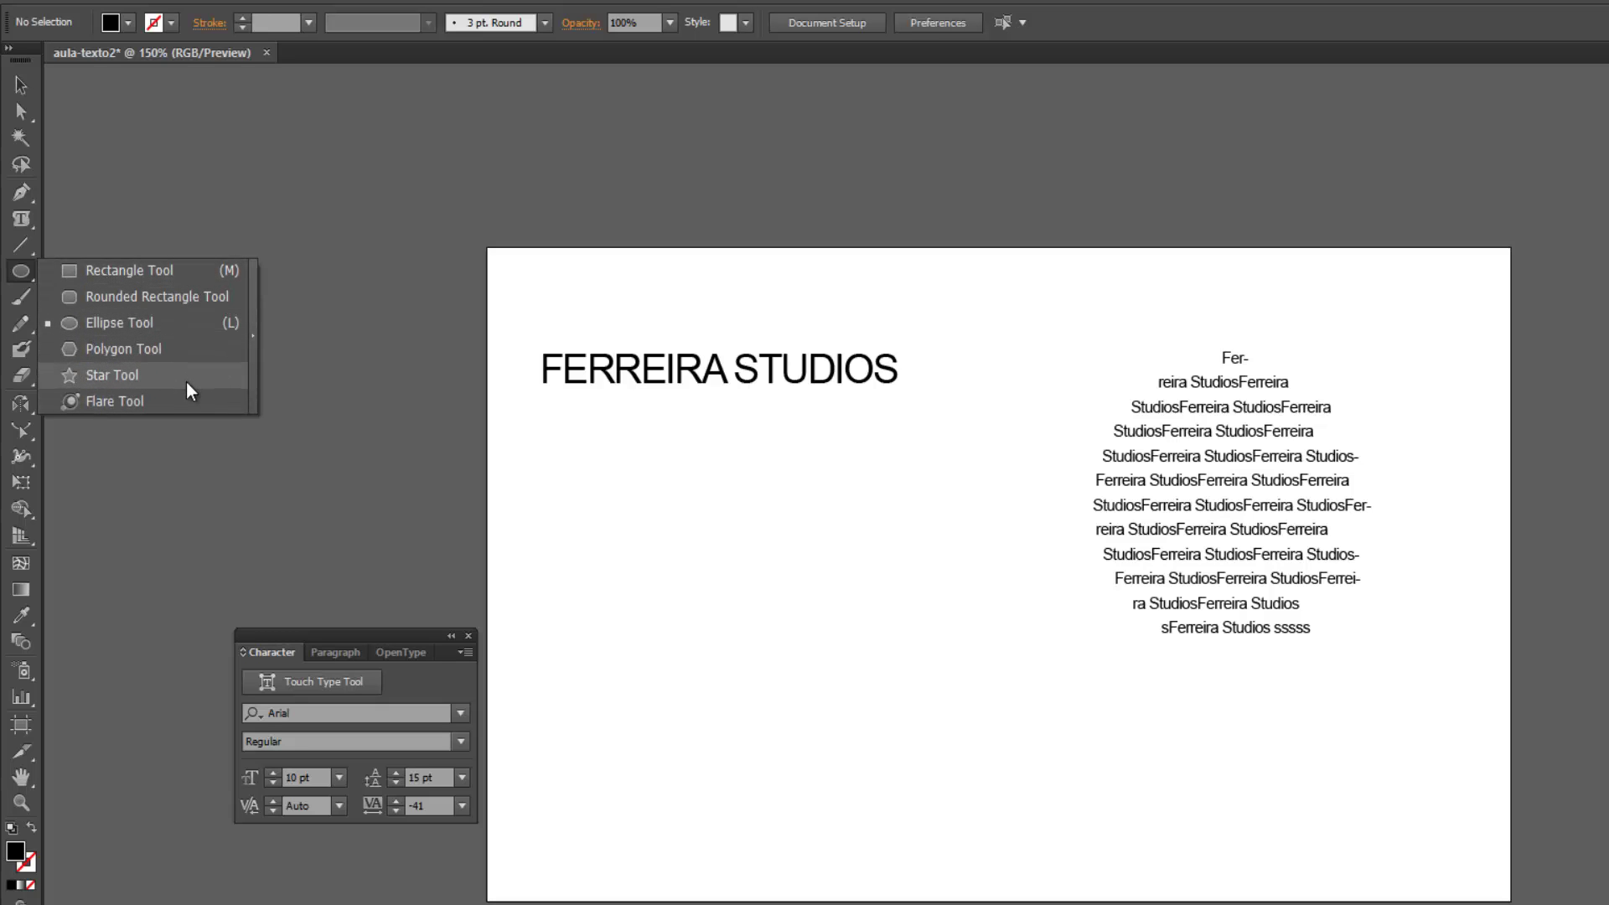
click(21, 220)
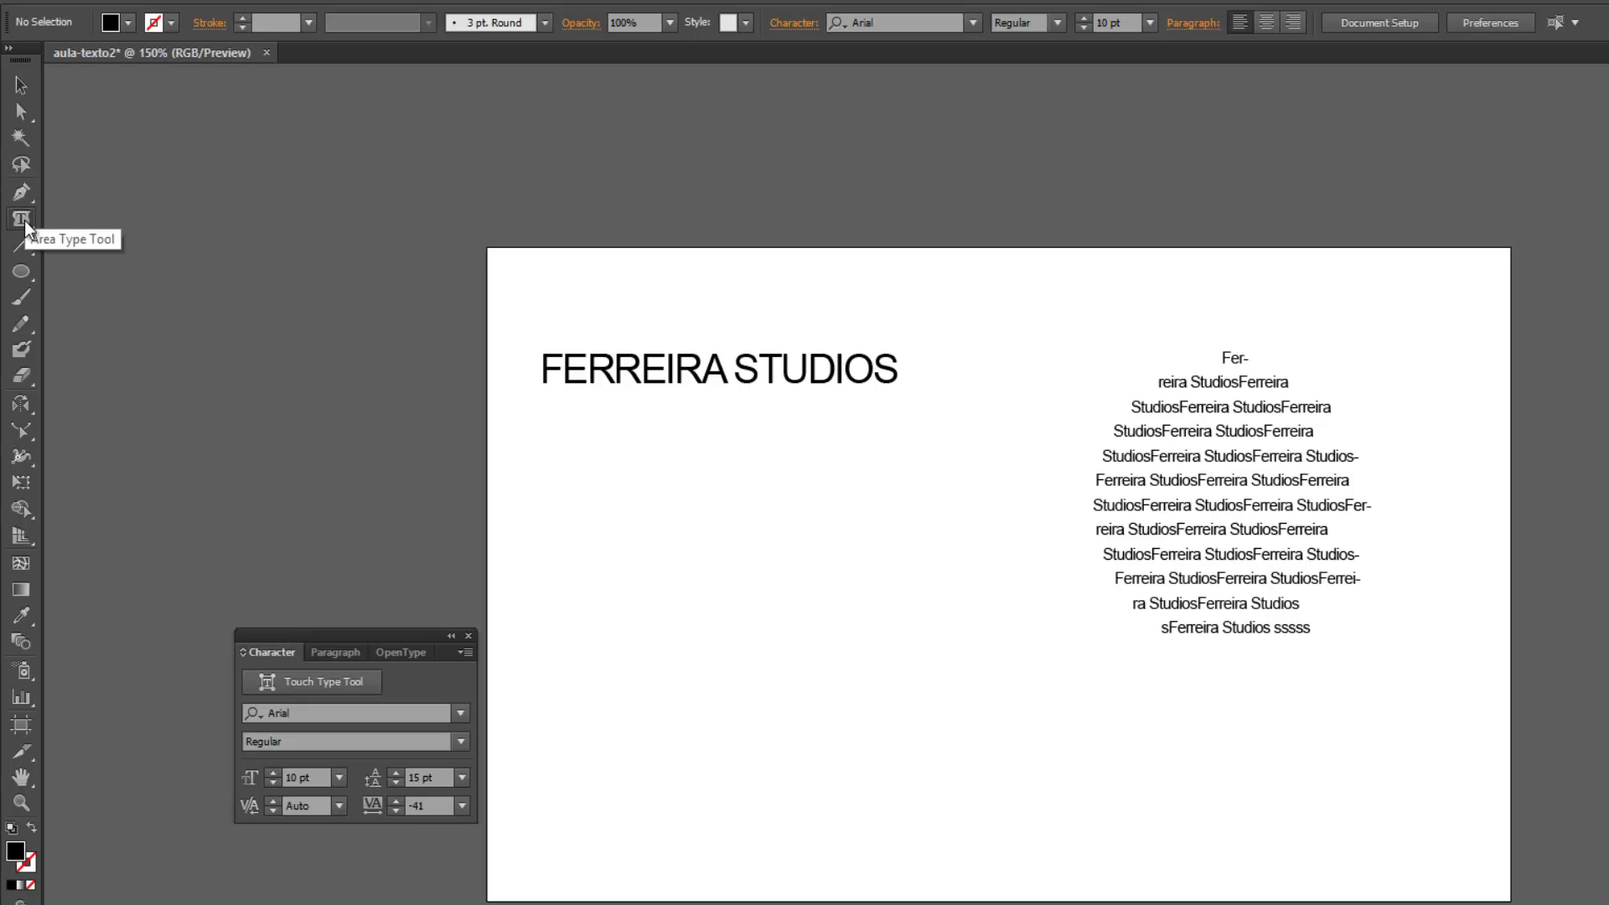
click(25, 223)
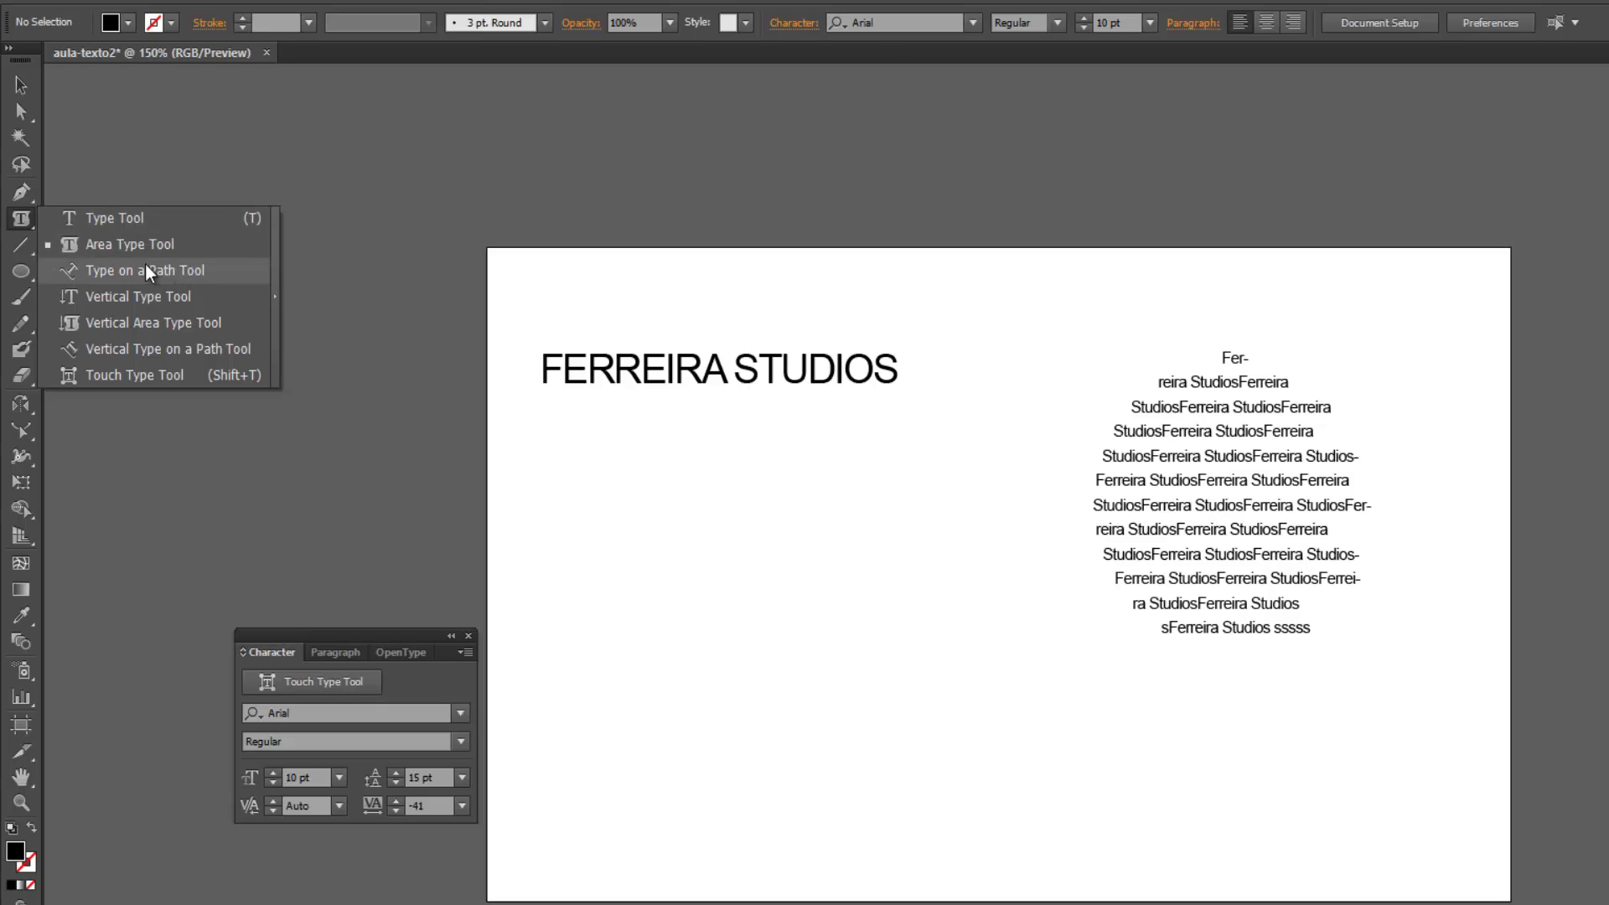
click(18, 222)
click(17, 94)
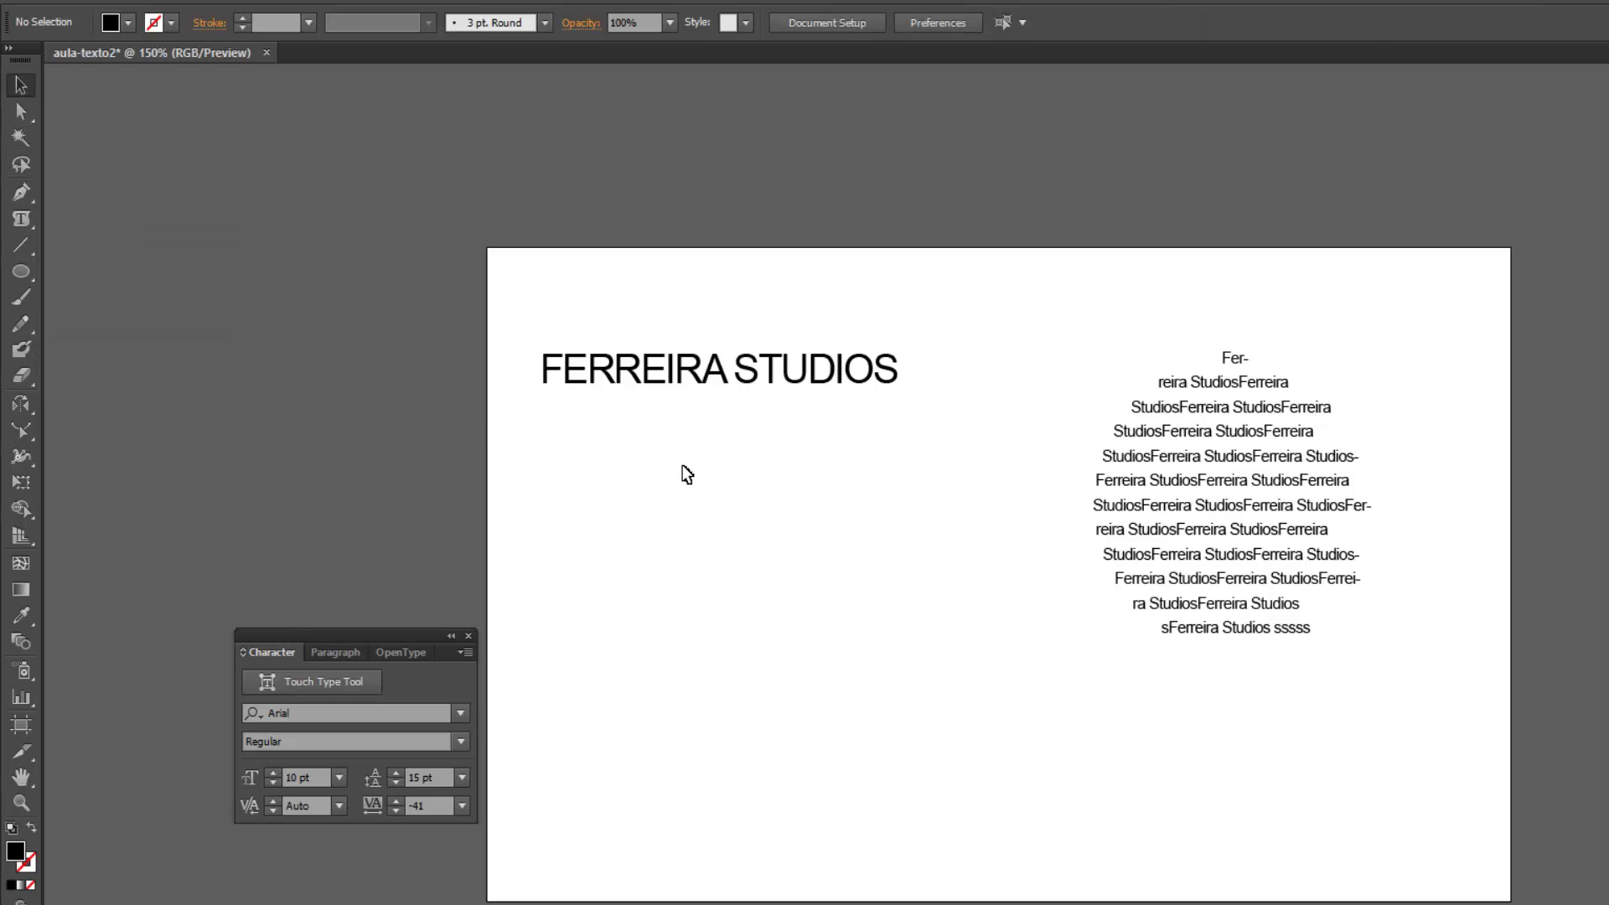
click(25, 275)
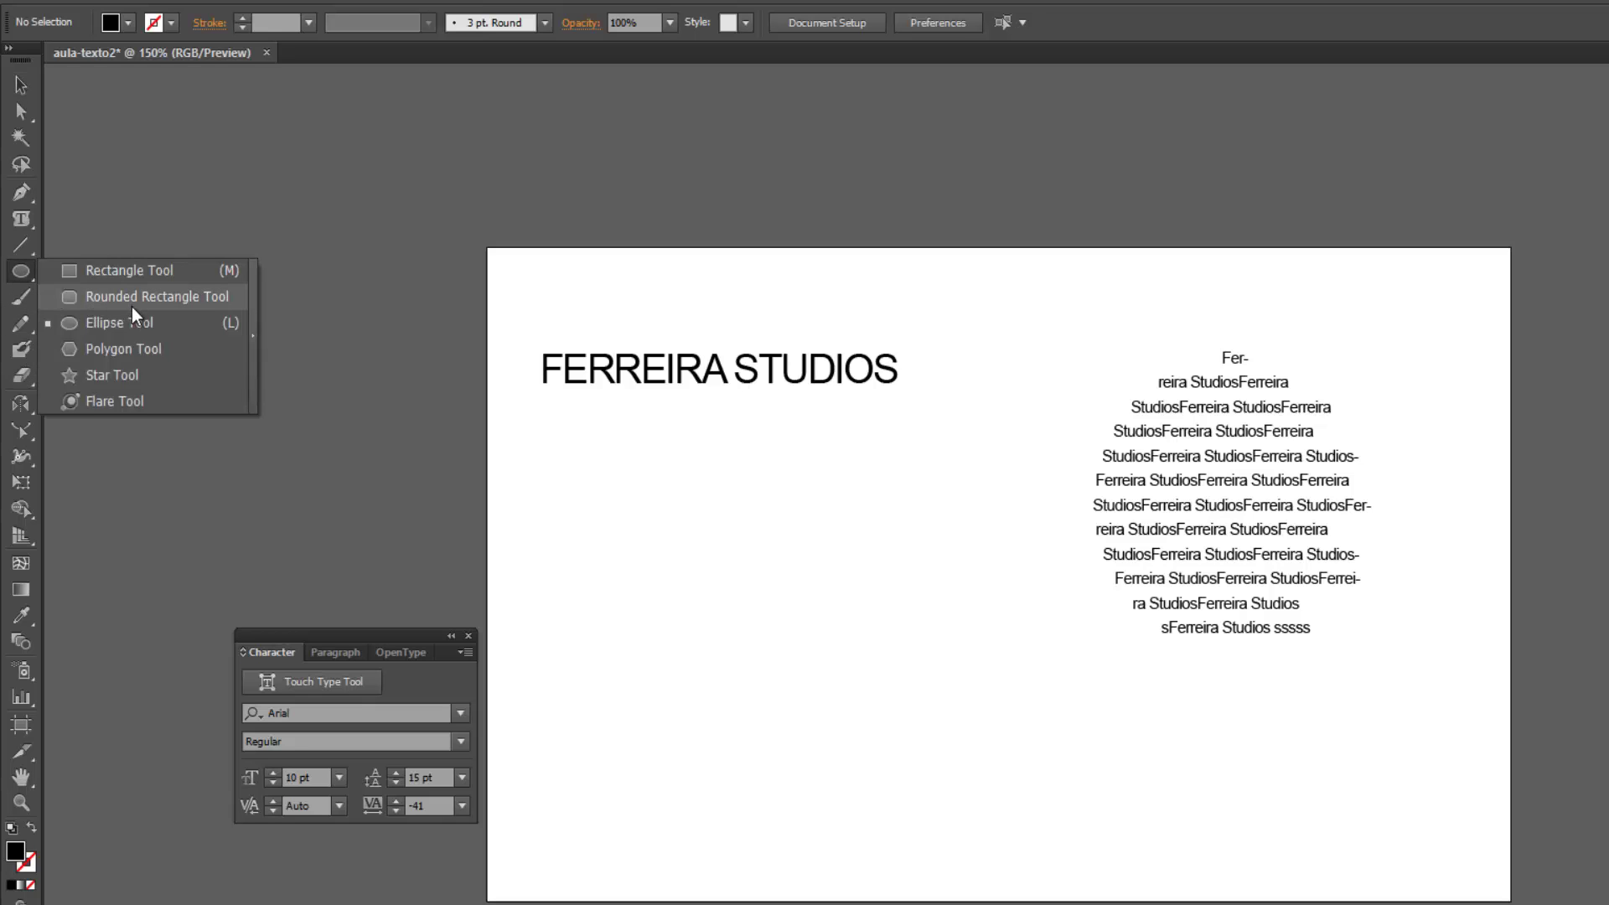
drag(33, 283, 100, 291)
Draw a wide 225 × 55 px rounded rectangle below the heading.
mouse_move(654, 528)
mouse_down()
mouse_move(794, 618)
mouse_move(737, 593)
mouse_up()
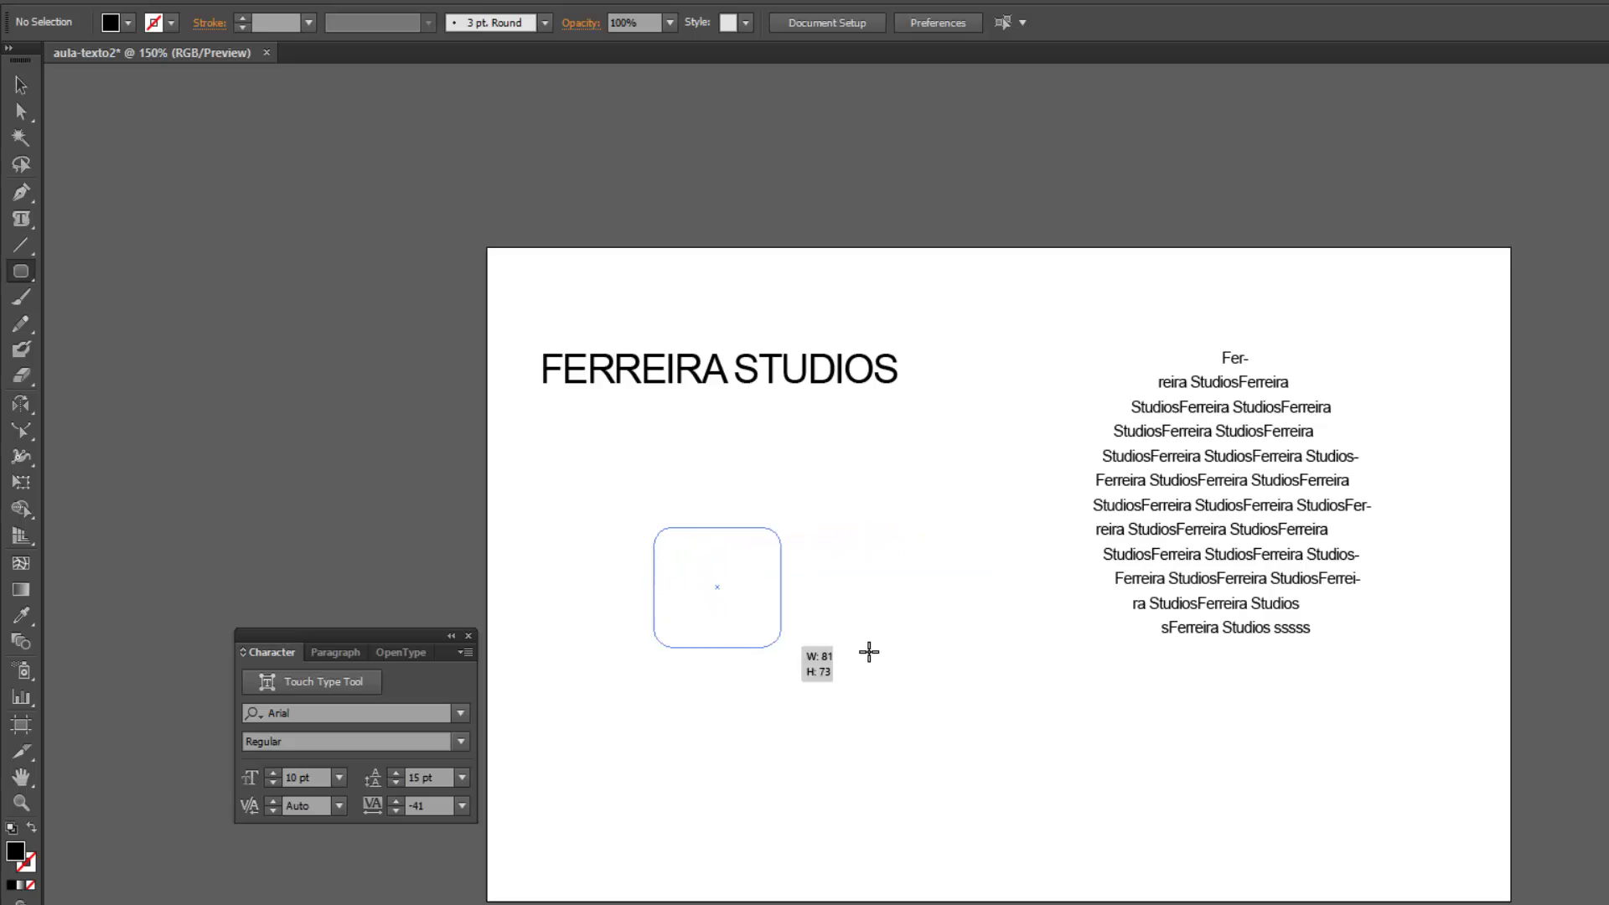
mouse_move(738, 593)
mouse_down()
mouse_move(982, 601)
mouse_move(1007, 618)
mouse_up()
key(v)
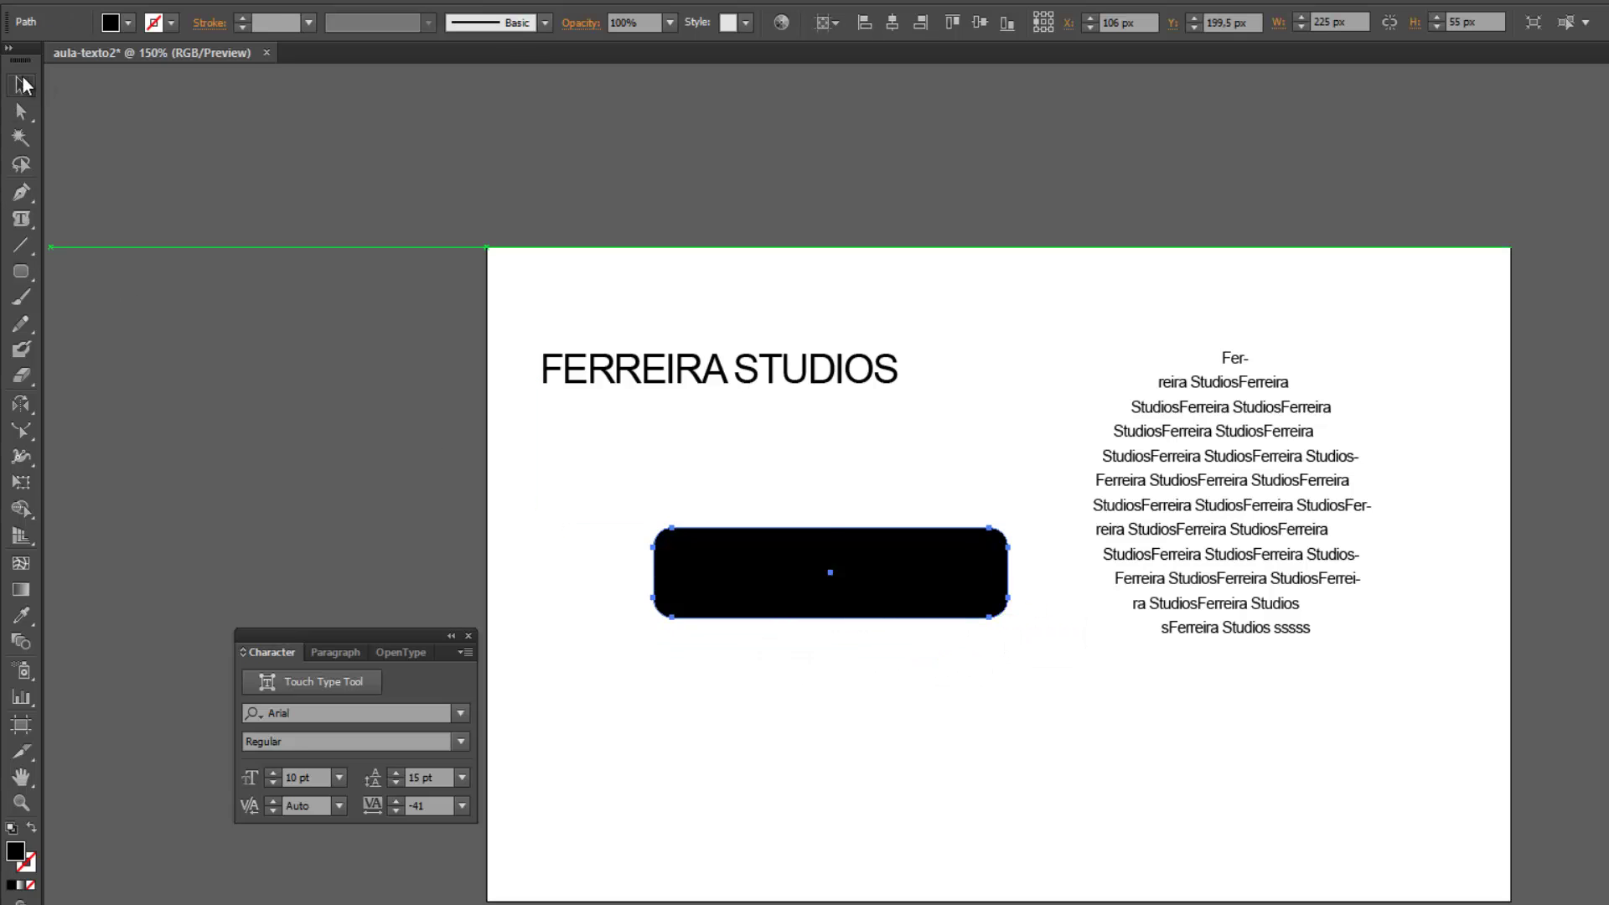
click(501, 452)
Fill the rounded rectangle with cyan from the Fill swatches.
click(682, 546)
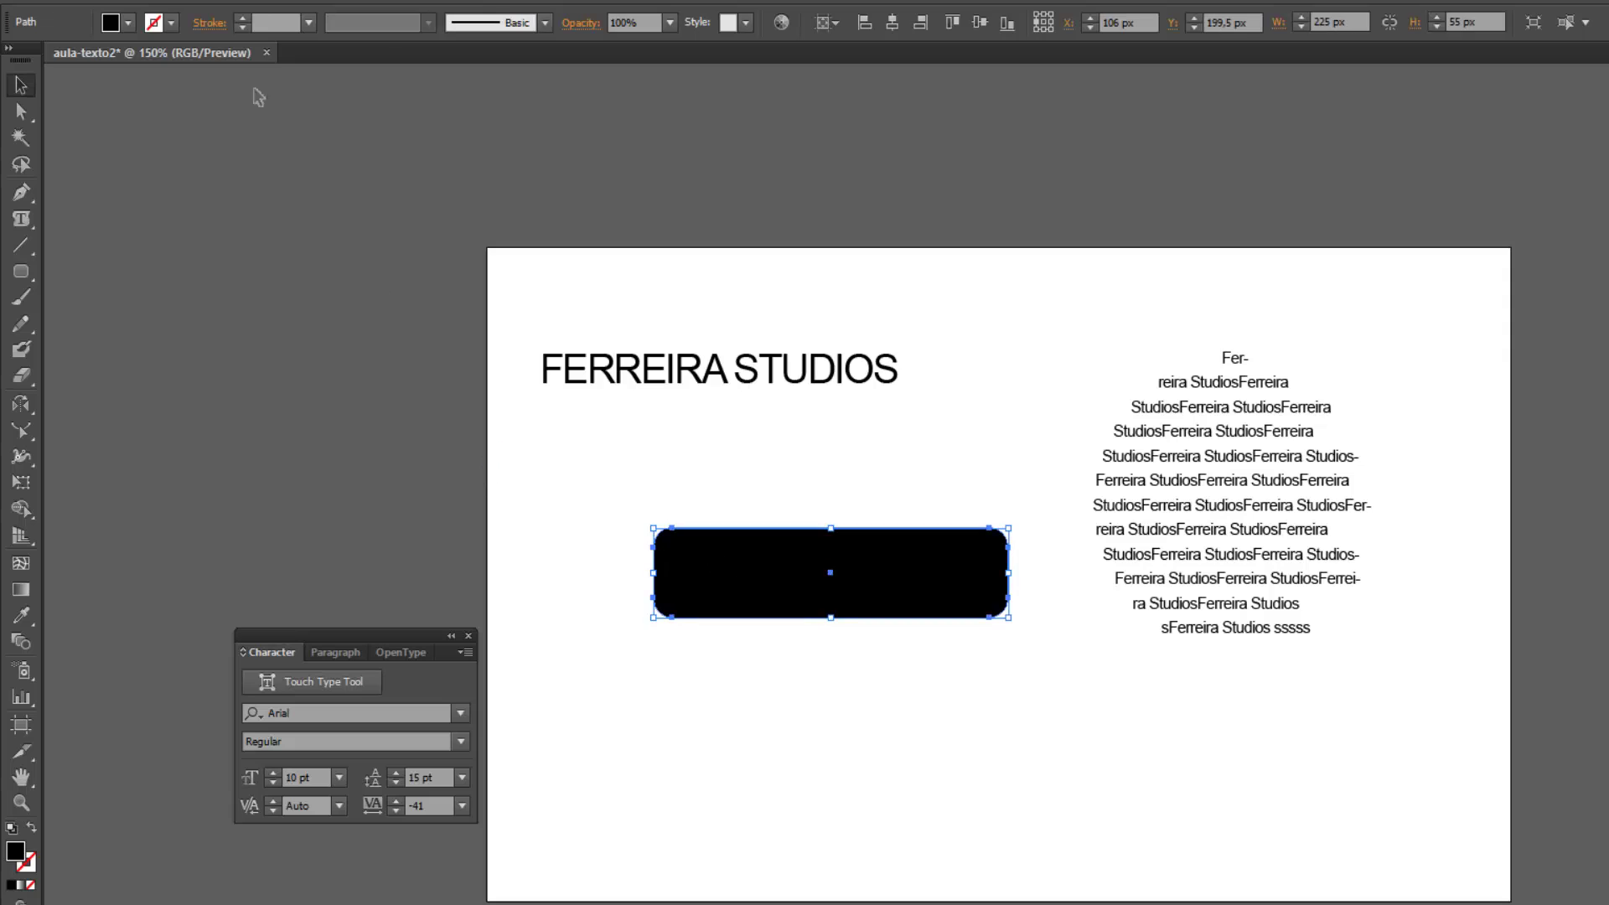
click(127, 23)
click(146, 75)
click(494, 511)
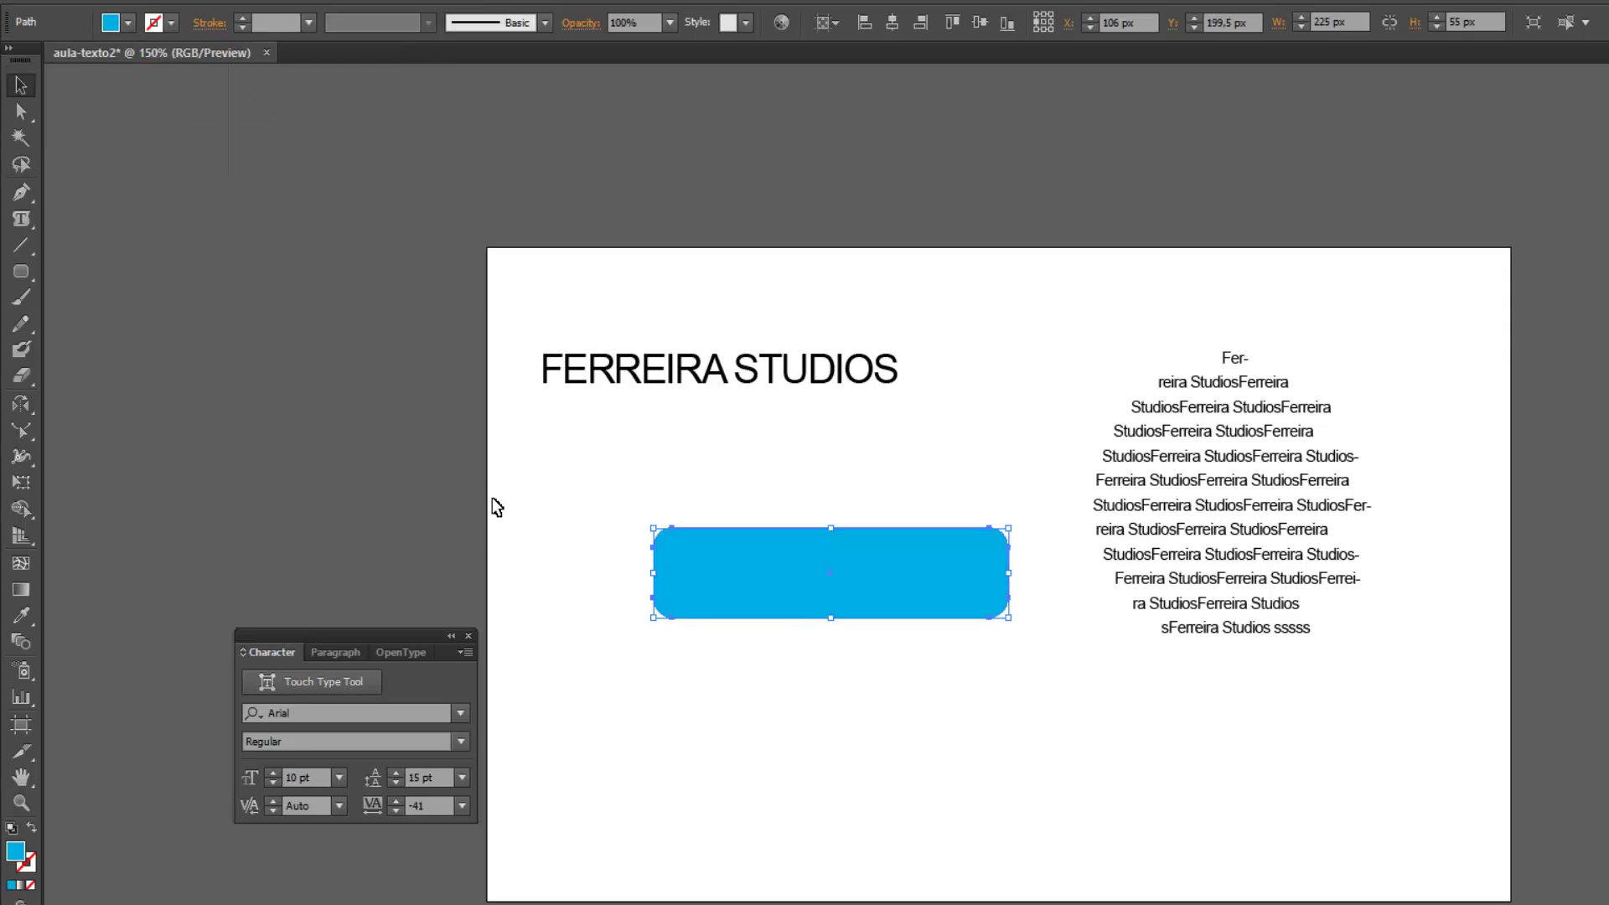
click(753, 566)
Type 'ferreira studios' along the rectangle's outline with Type on a Path and paste copies.
mouse_move(21, 219)
mouse_down()
mouse_move(117, 268)
mouse_move(171, 270)
mouse_up()
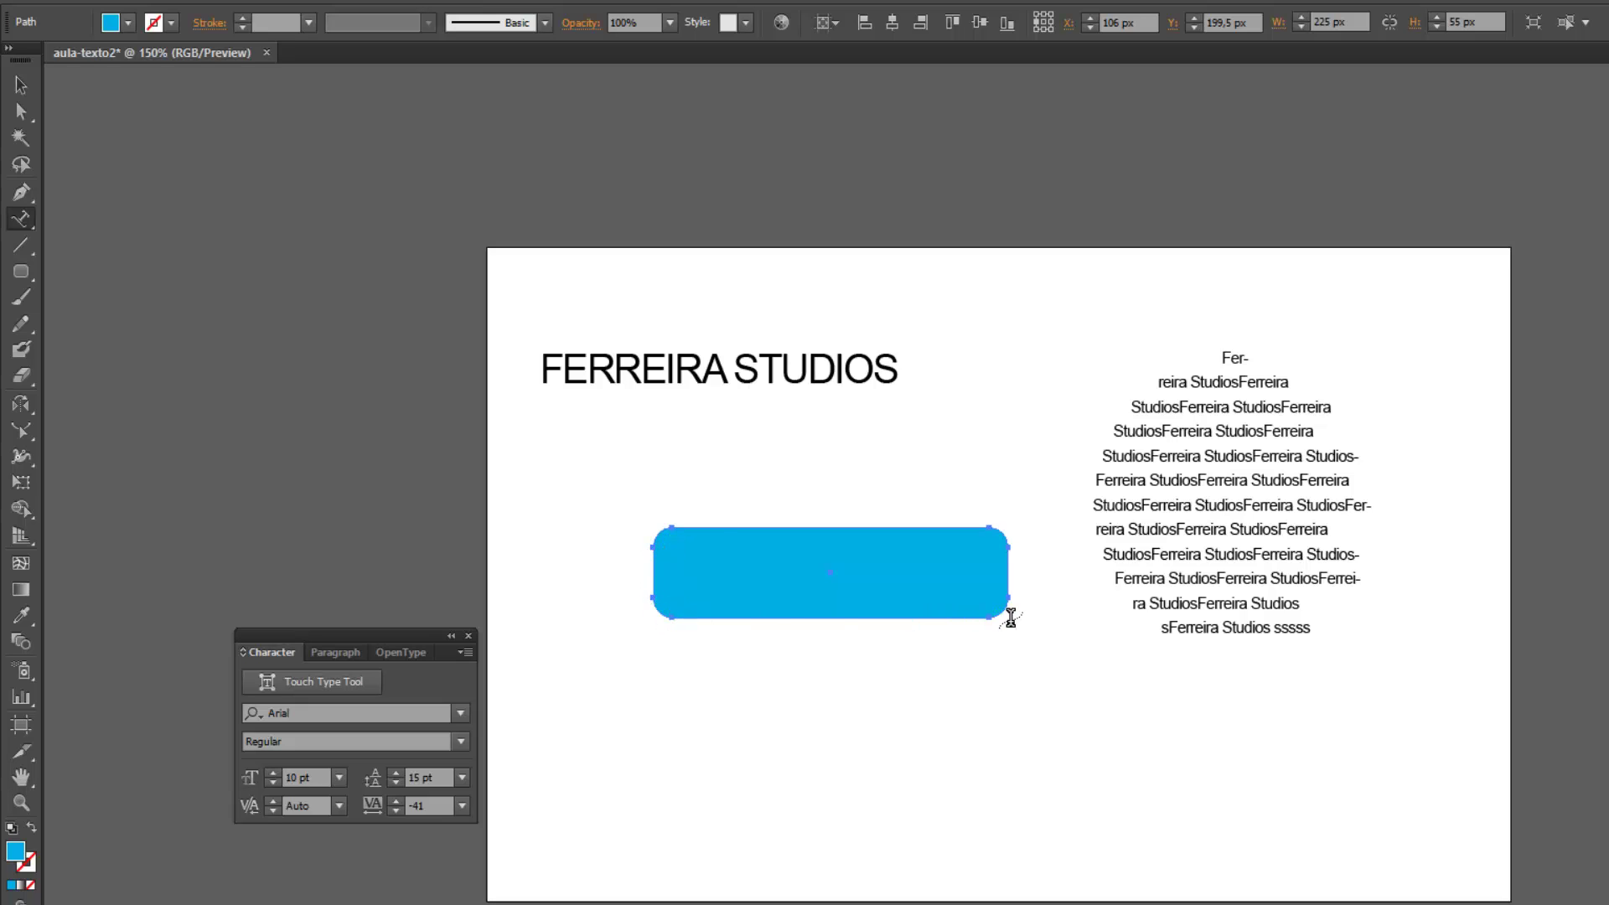
click(673, 525)
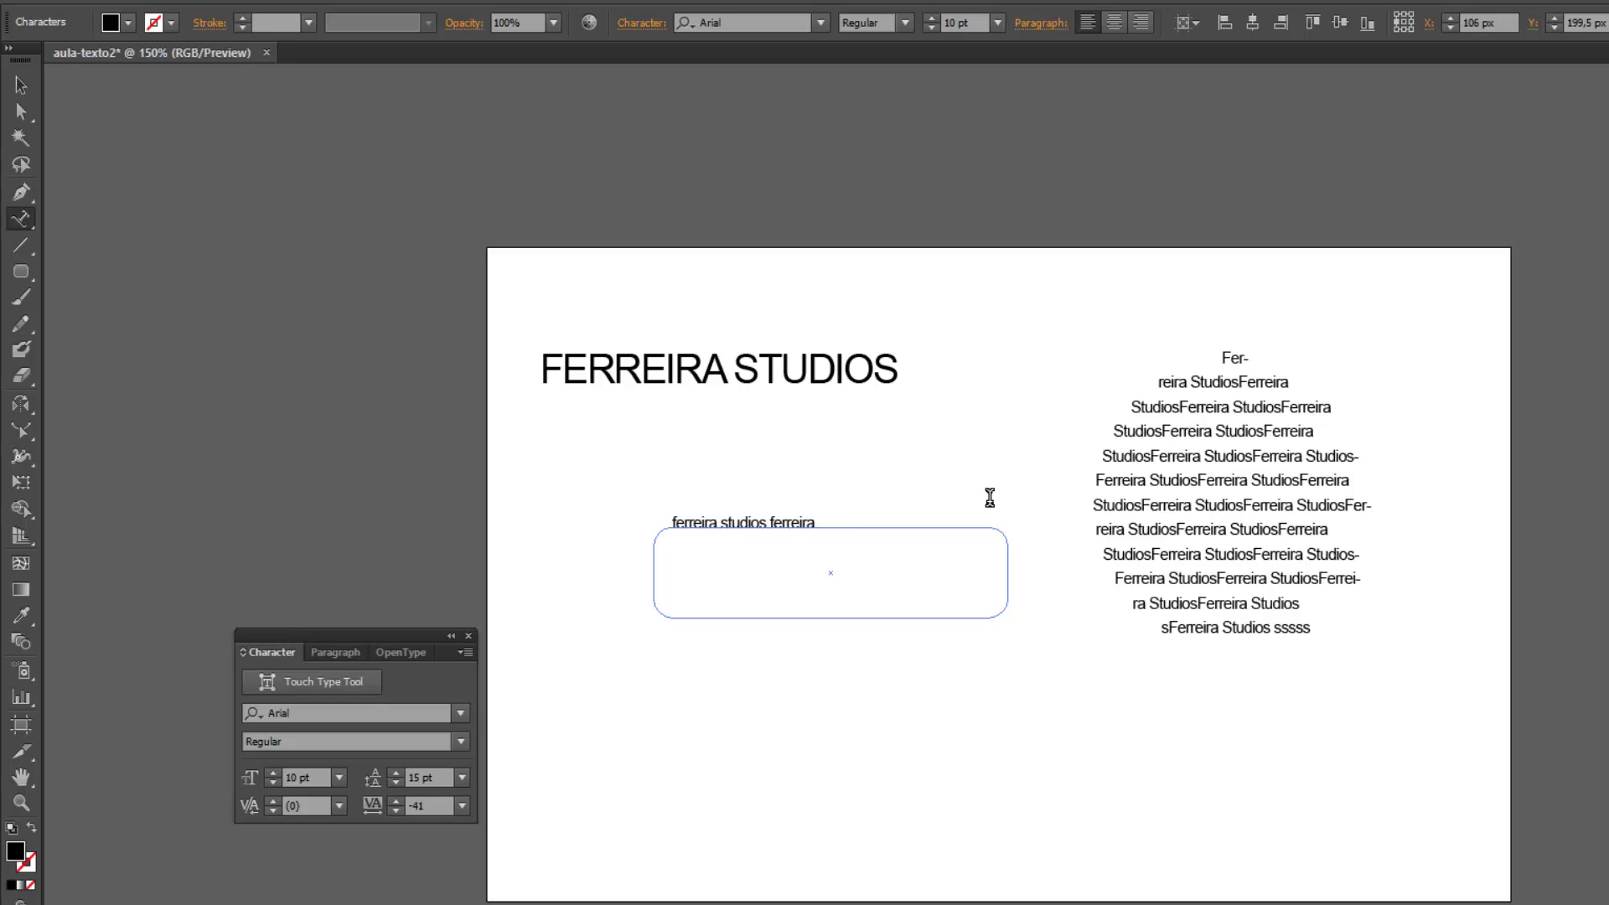
text(os)
triple_click(787, 523)
click(901, 553)
key(ctrl+v)
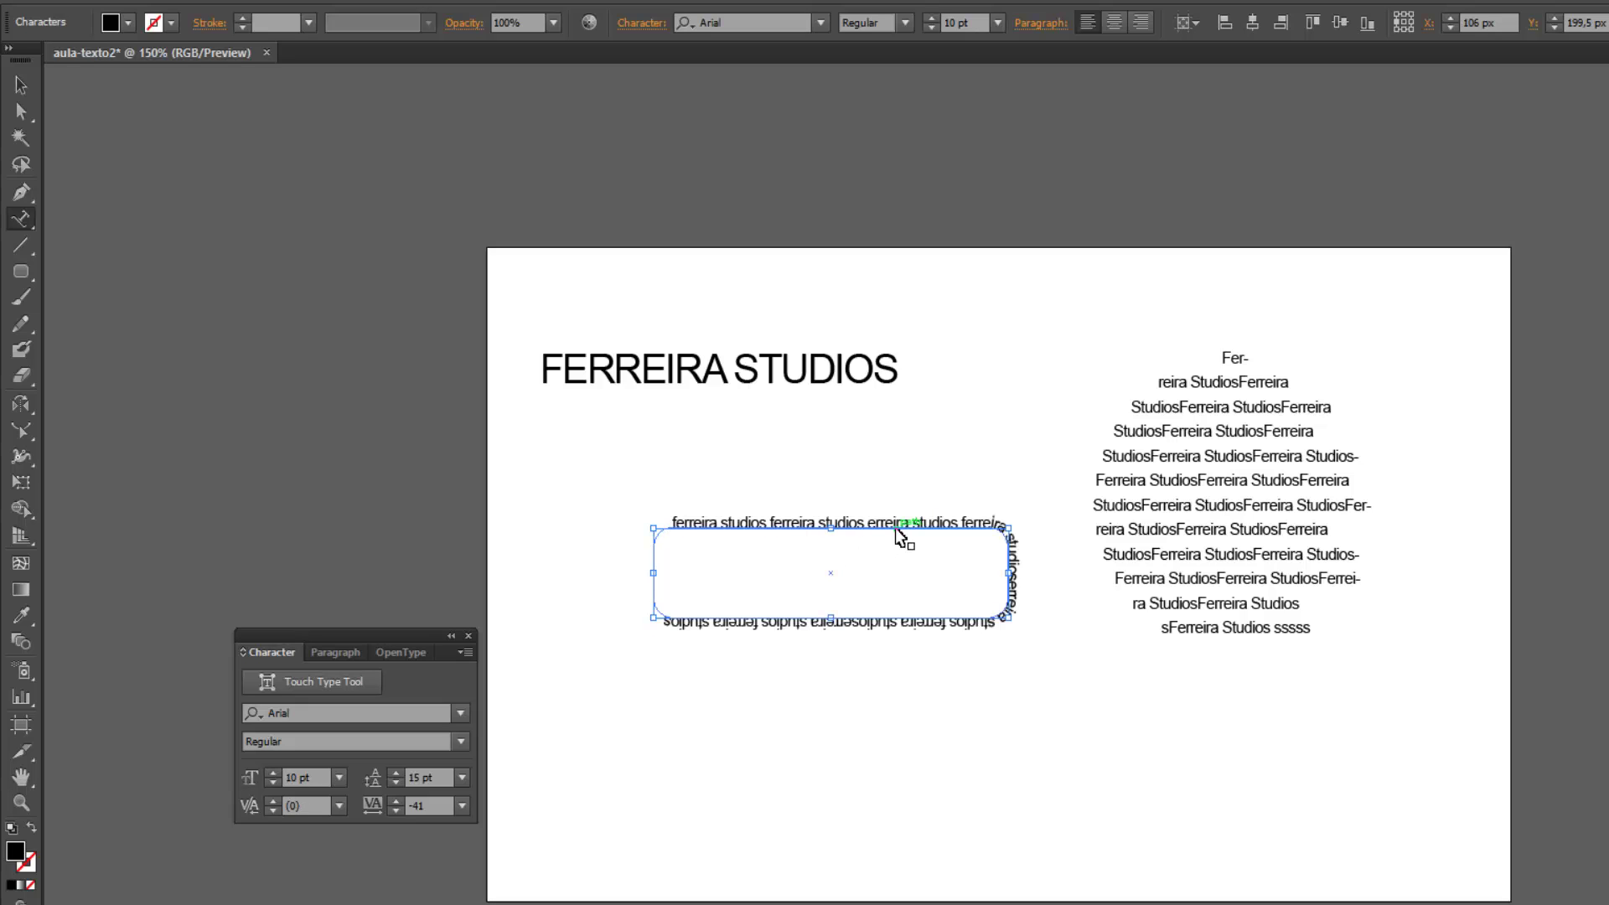
key(ctrl+shift+a)
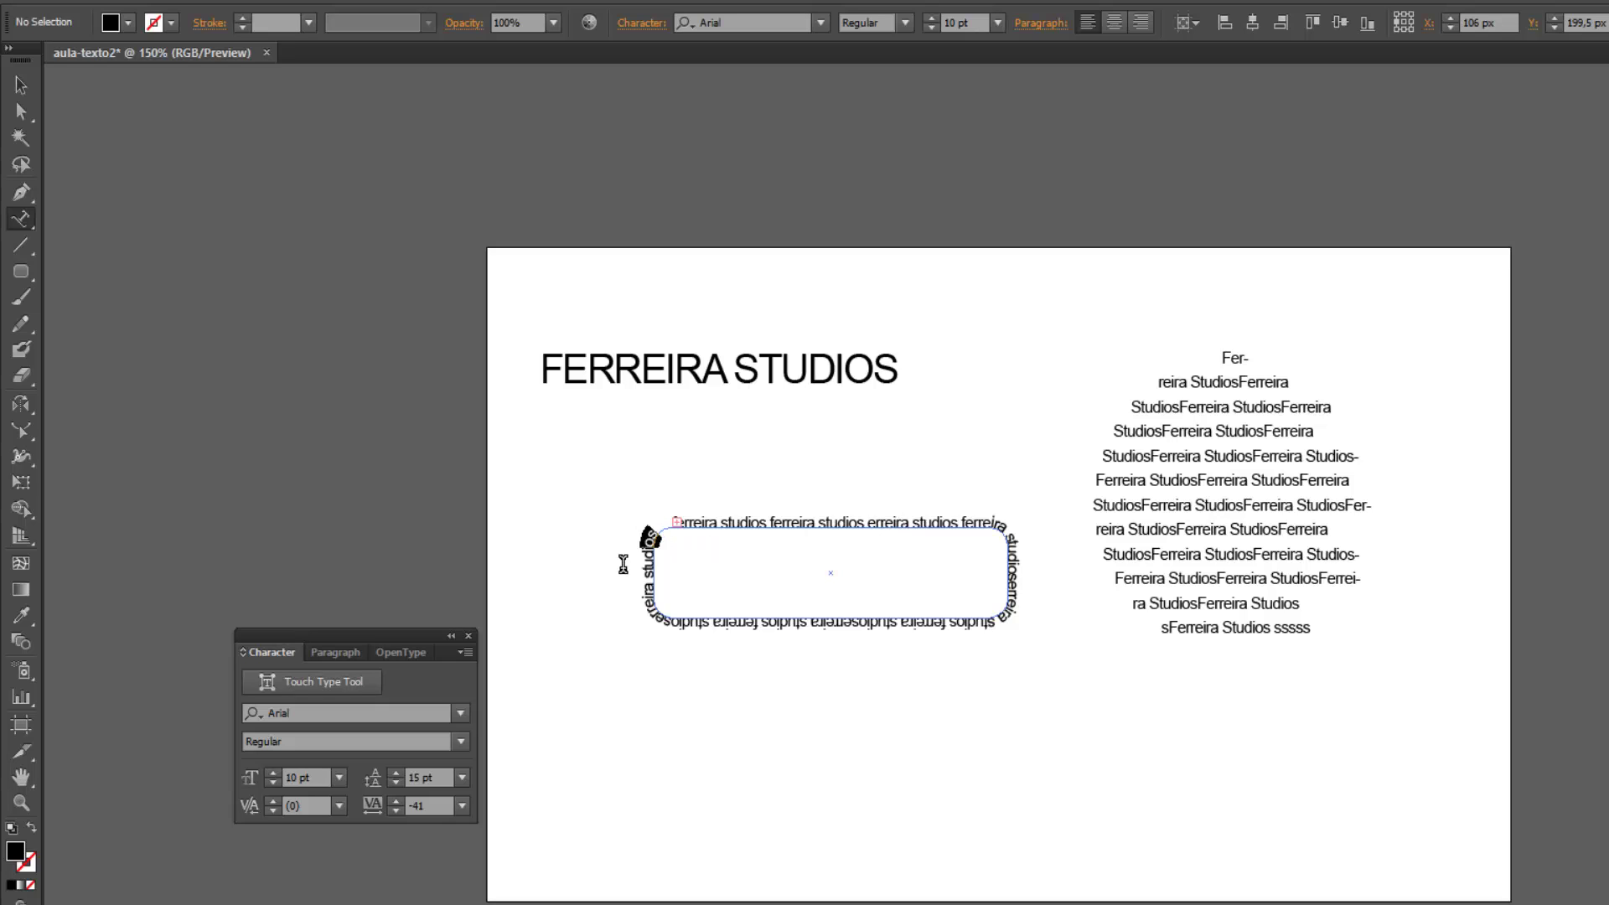
Try deleting the jumbled left-side path text, undo to restore it, then deselect.
click(647, 620)
drag(670, 649, 647, 529)
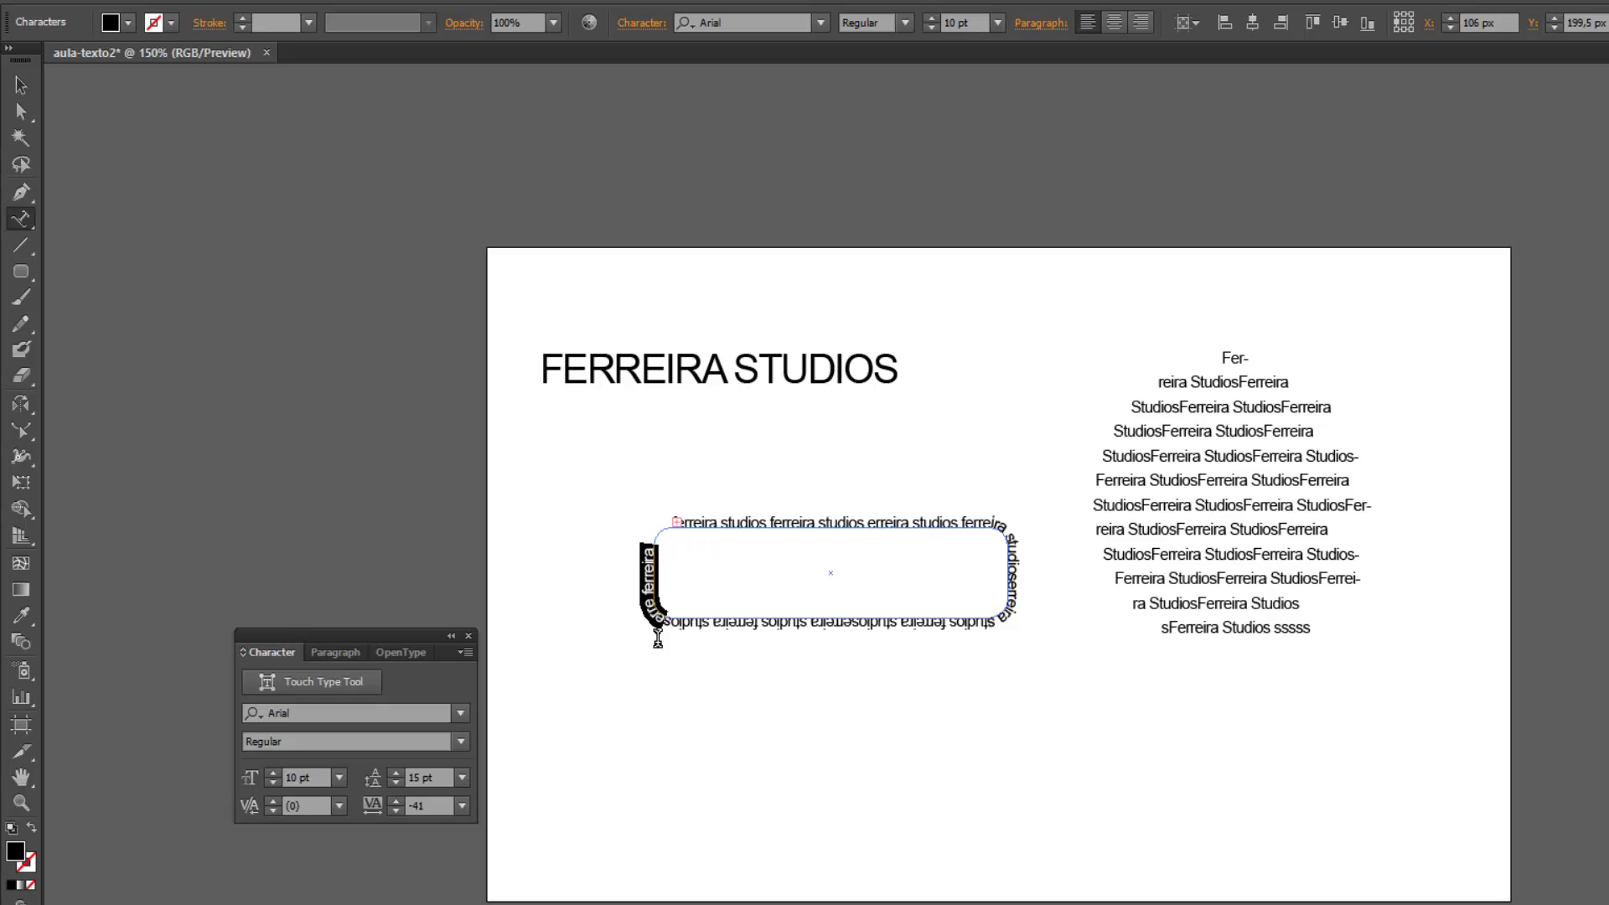
key(BackSpace)
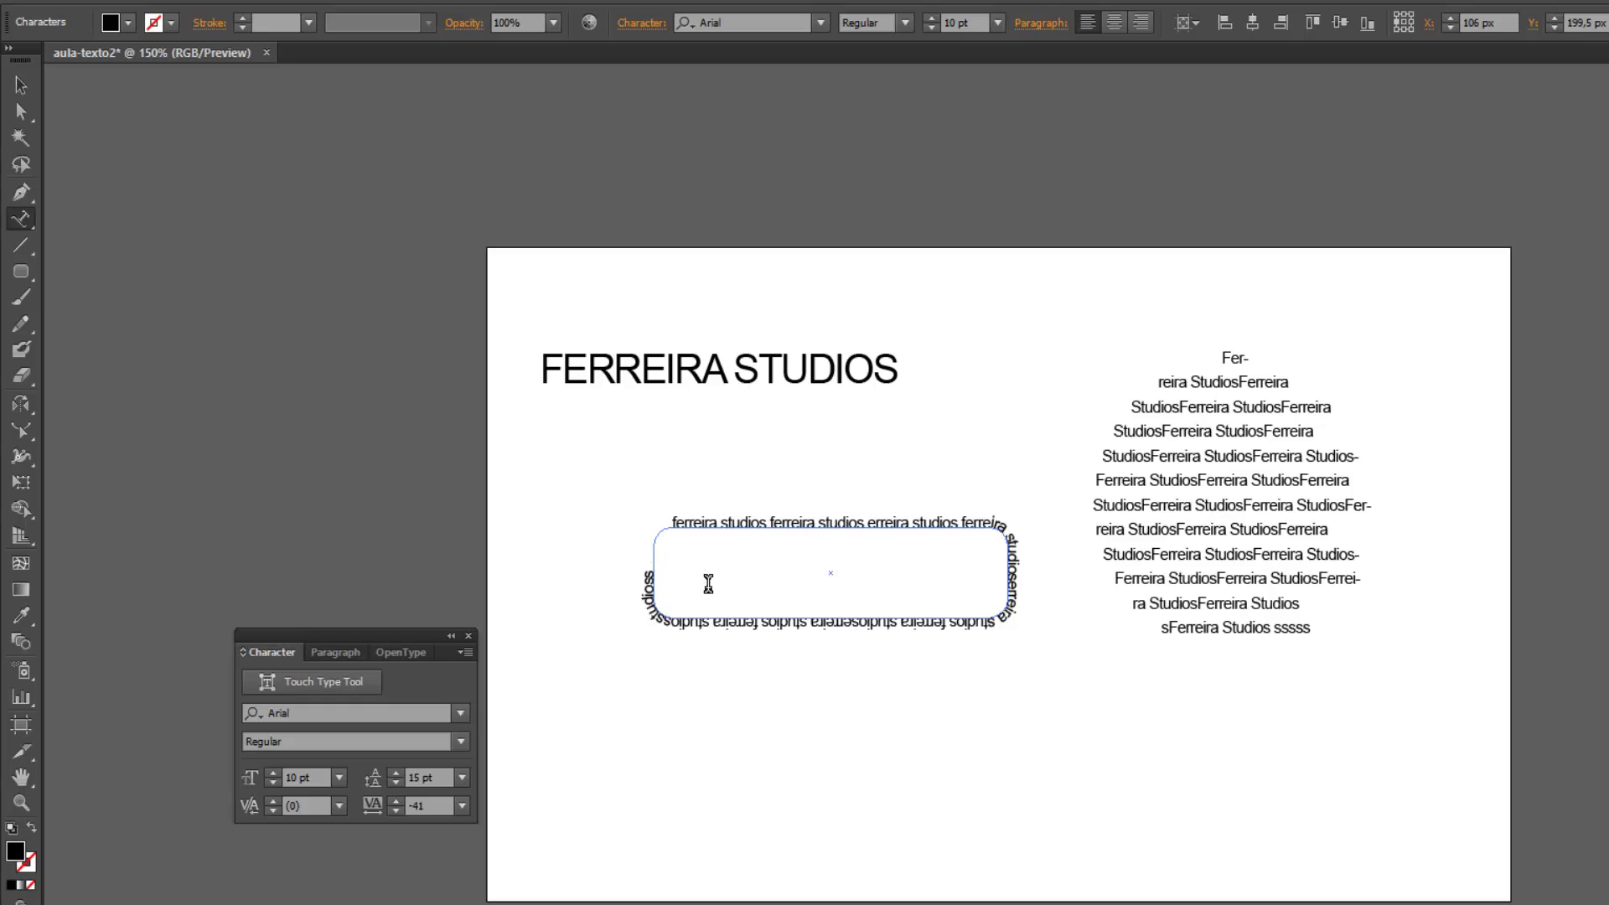
text(sssss)
key(BackSpace)
key(BackSpace)
key(BackSpace)
key(ctrl+z)
click(21, 86)
click(832, 629)
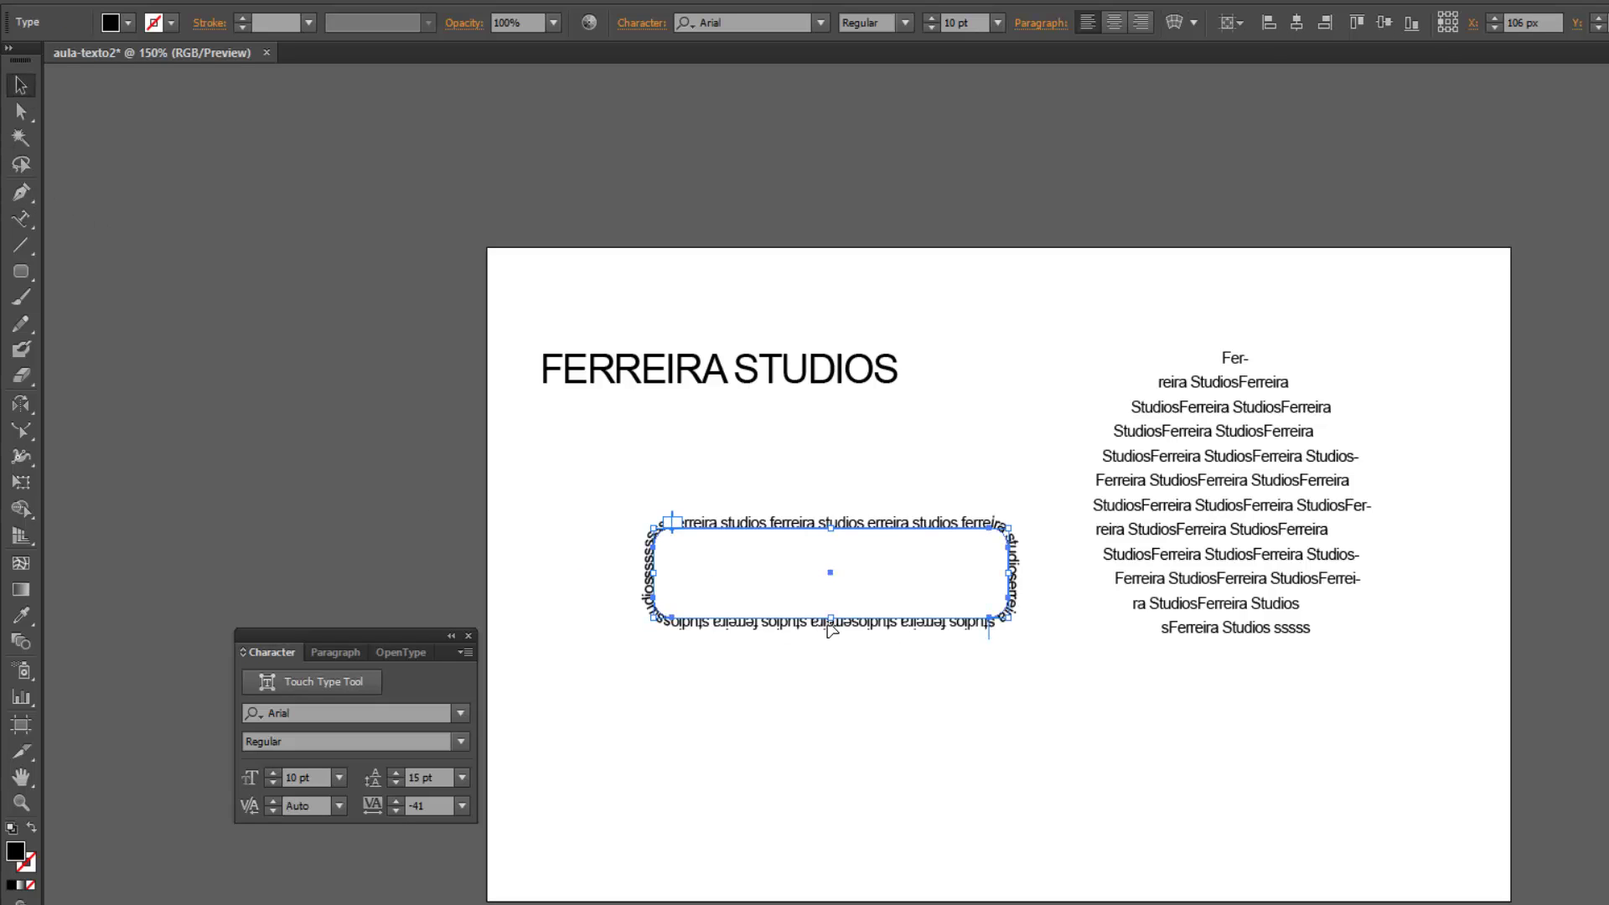
click(987, 683)
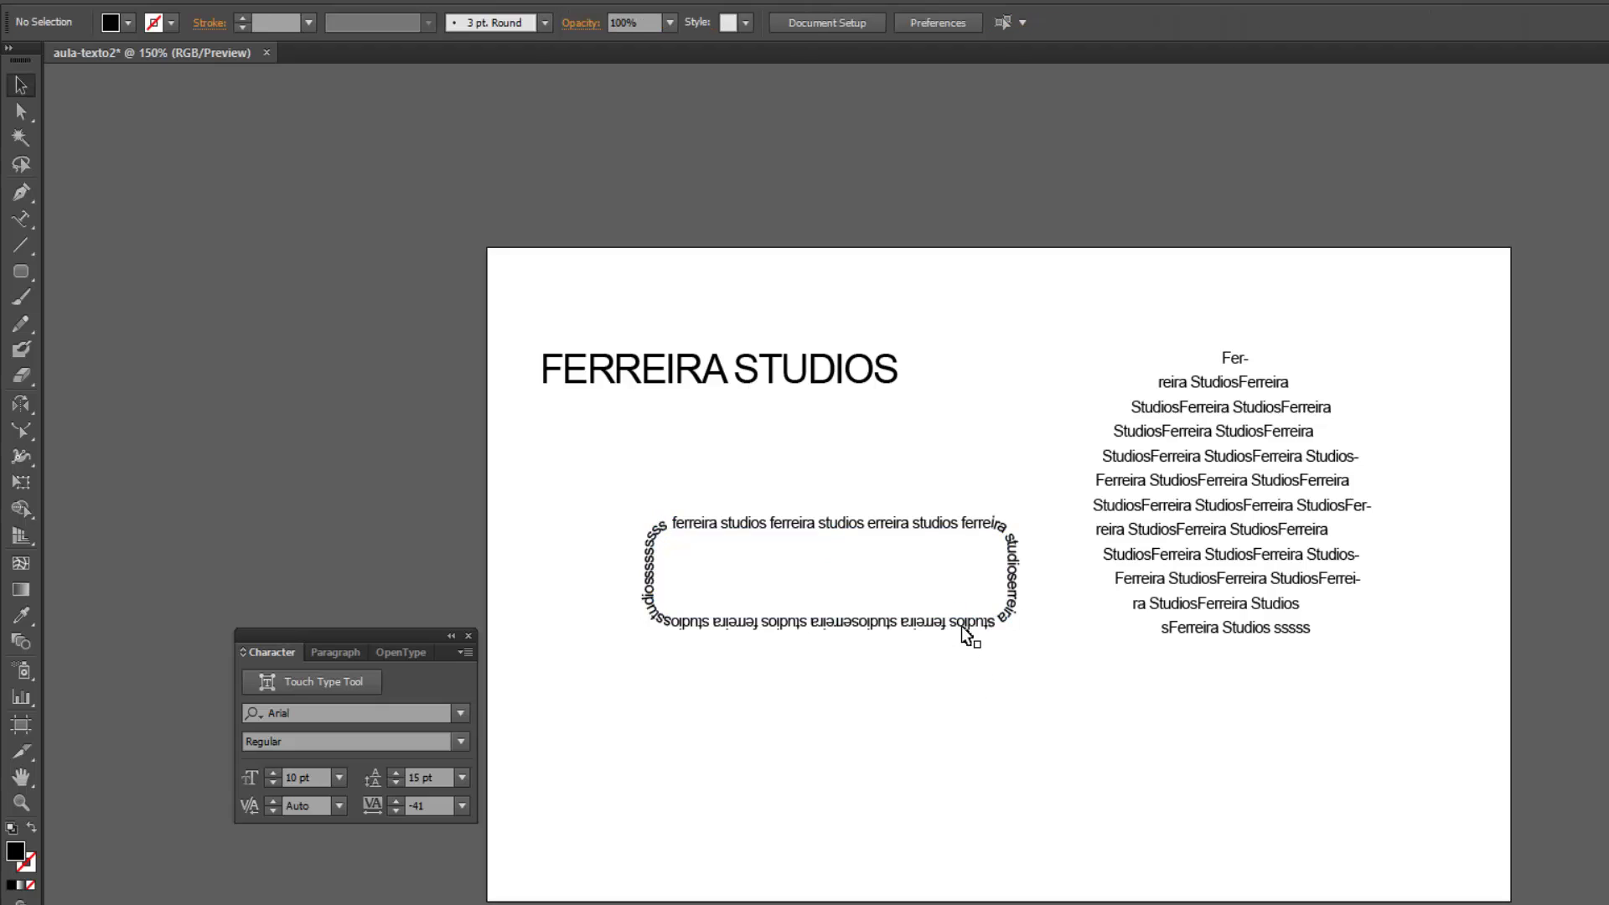
click(24, 228)
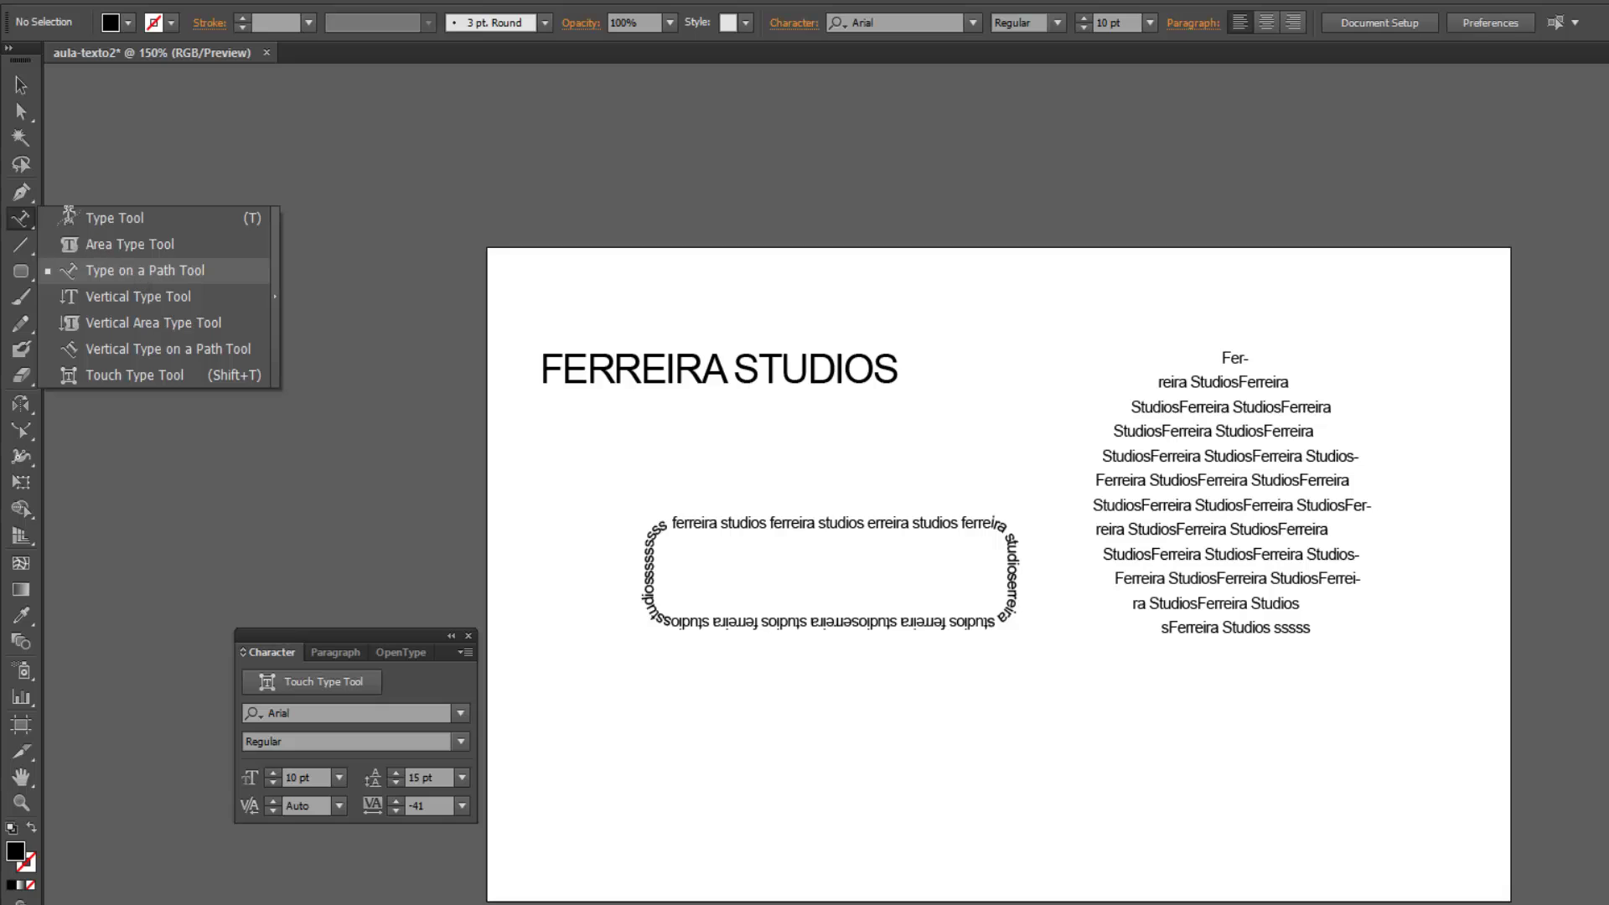
Move the path text to the lower right and type vertical FERREIRA STUDIOS text.
key(v)
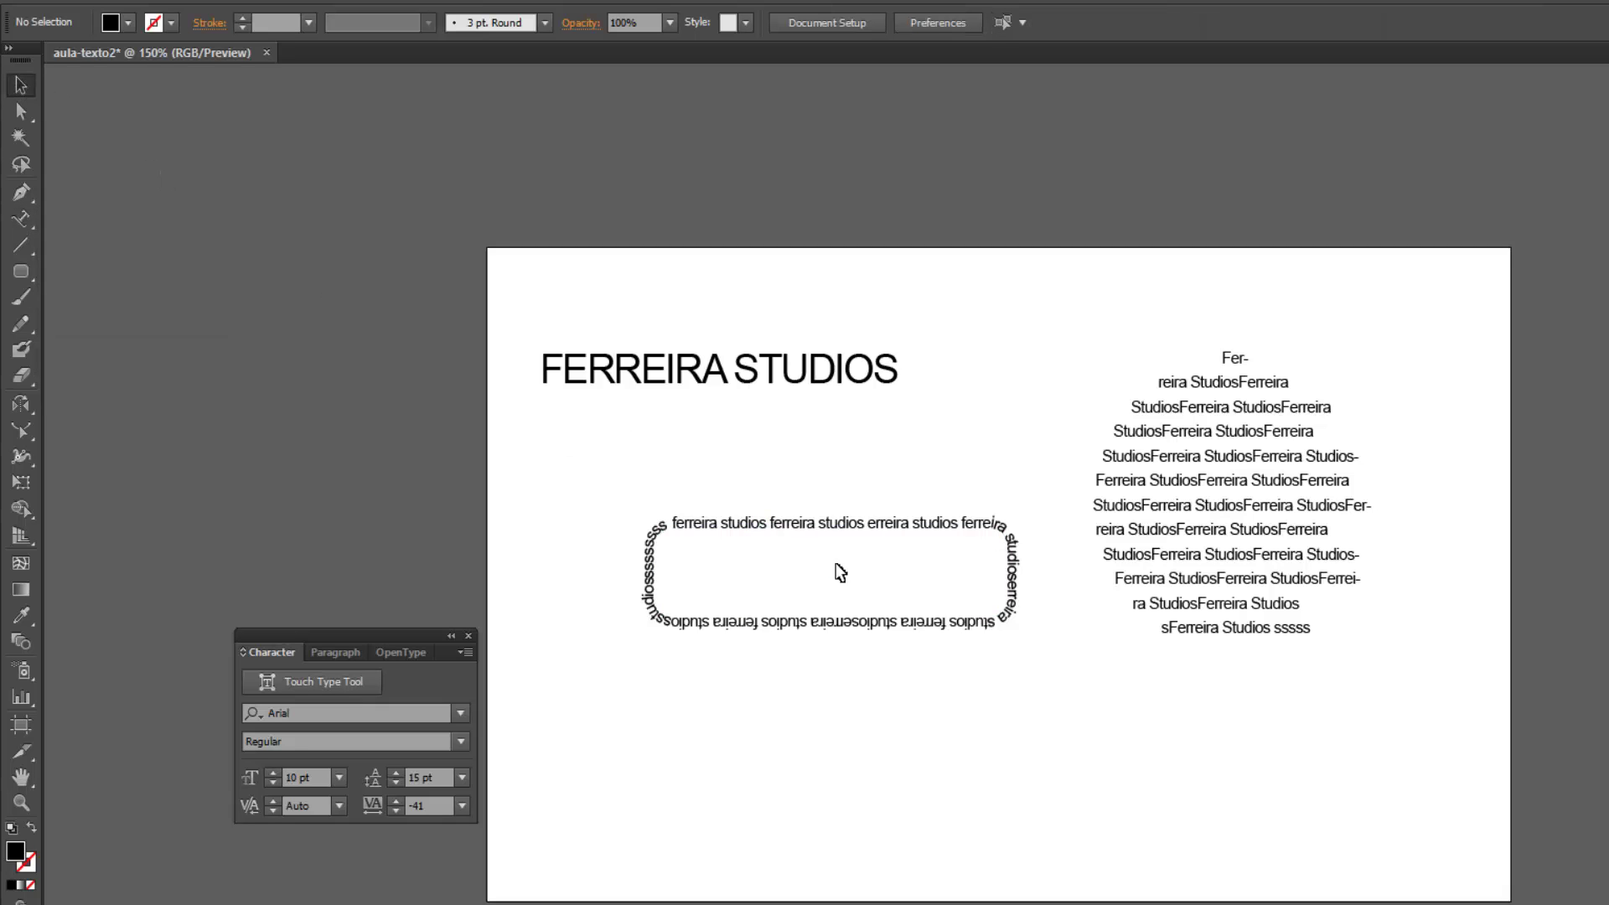
mouse_move(840, 572)
mouse_down()
mouse_move(1272, 549)
mouse_move(1362, 603)
mouse_up()
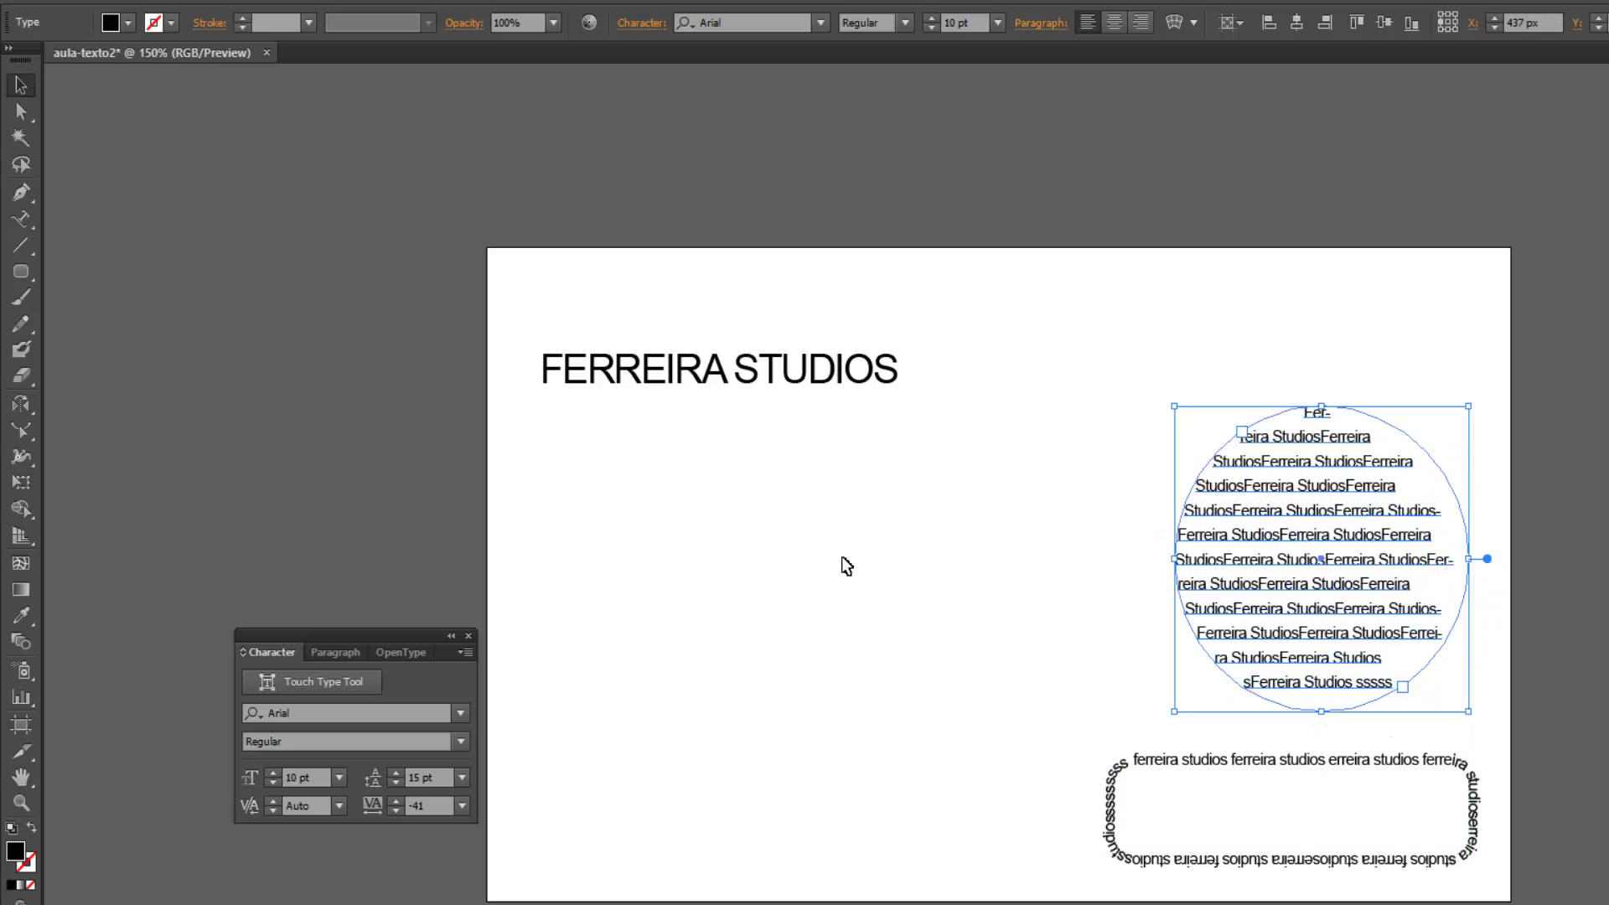
click(18, 216)
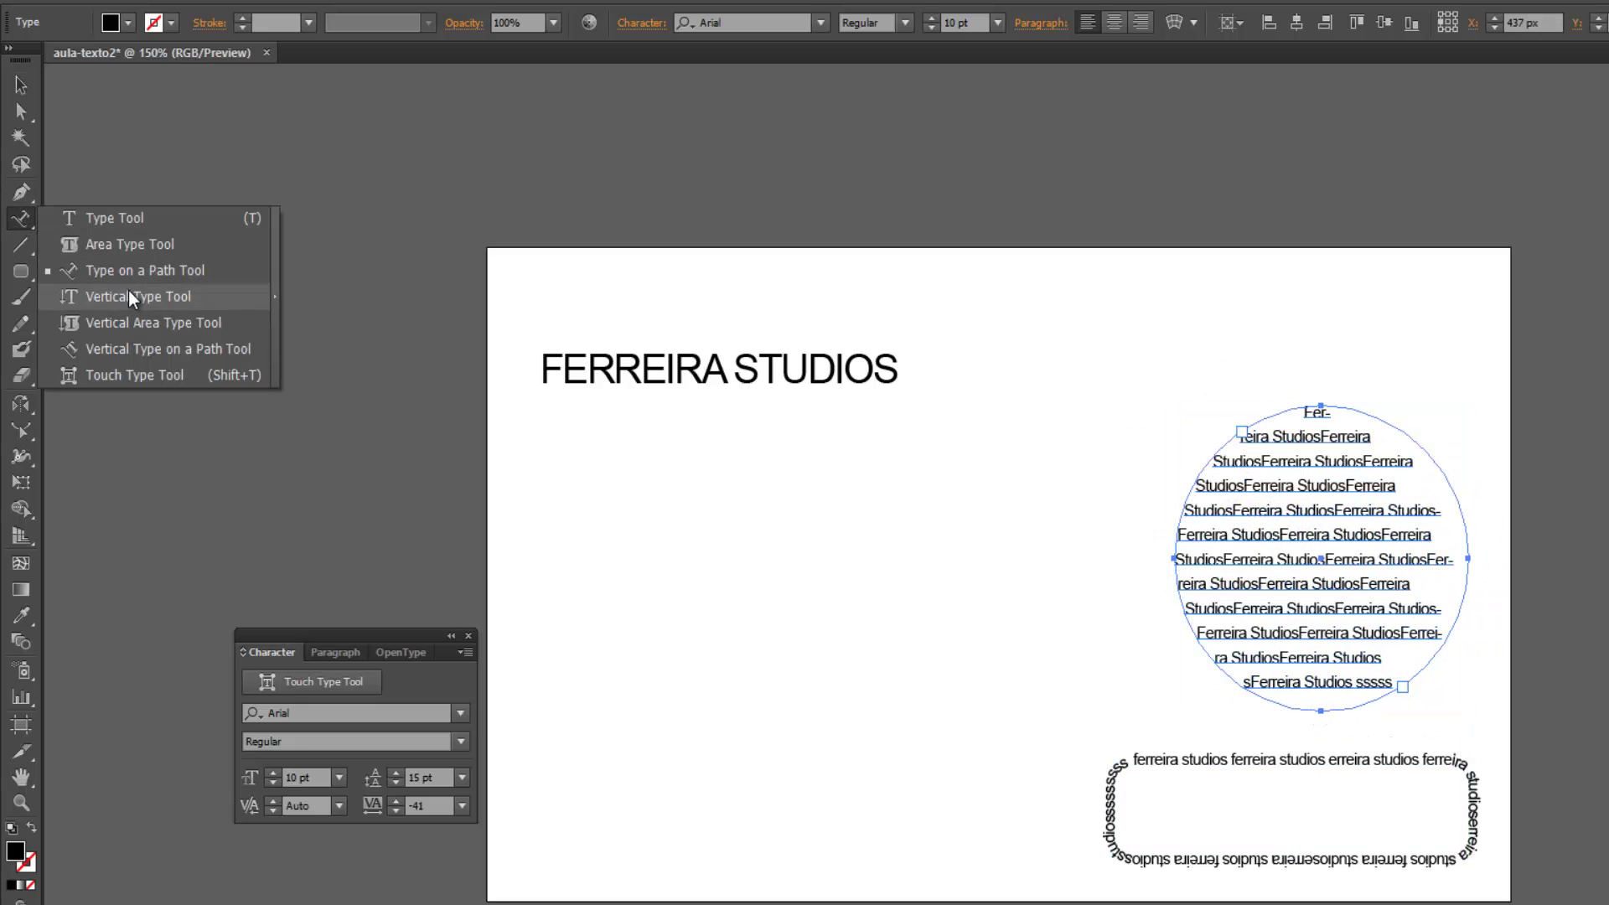
click(130, 296)
text(FERRE)
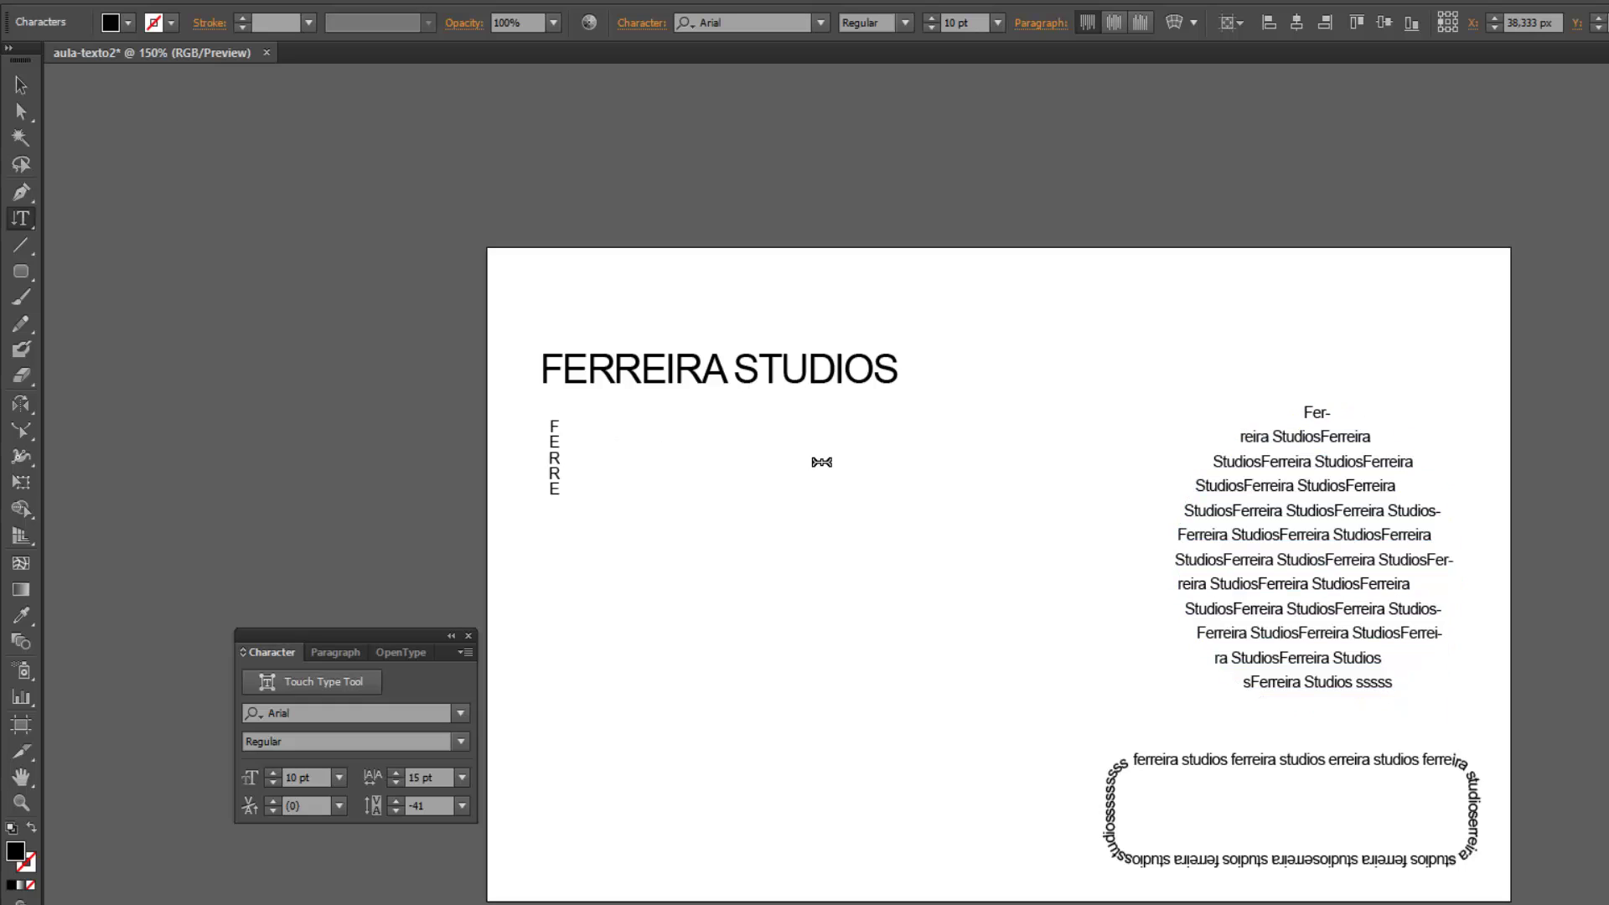
text(IRA STUDIOS)
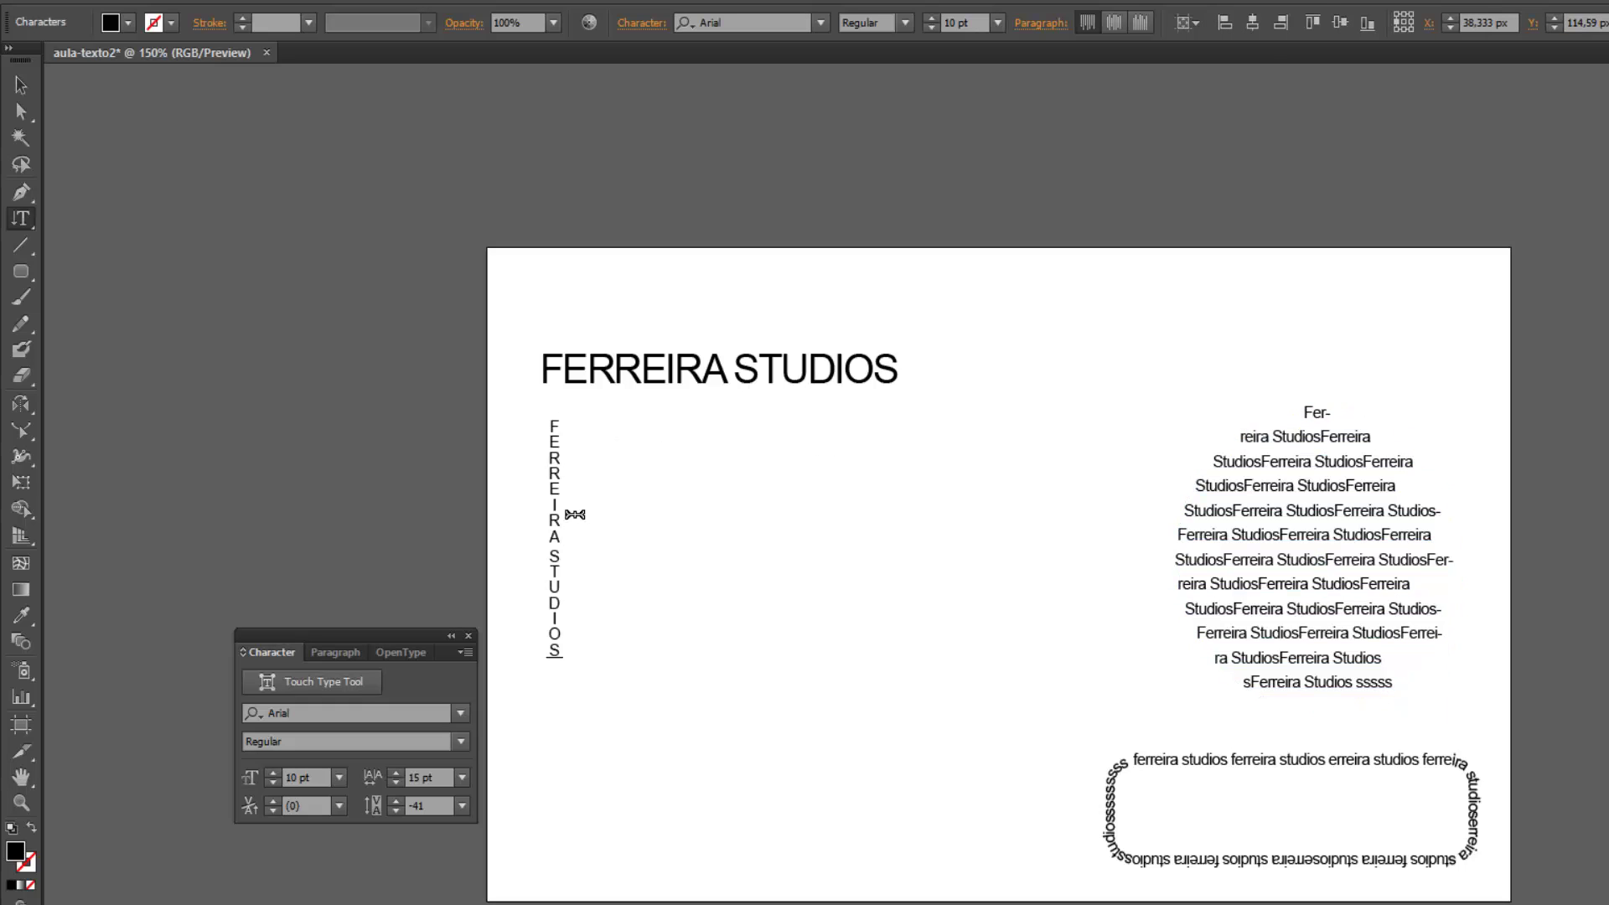
key(Return)
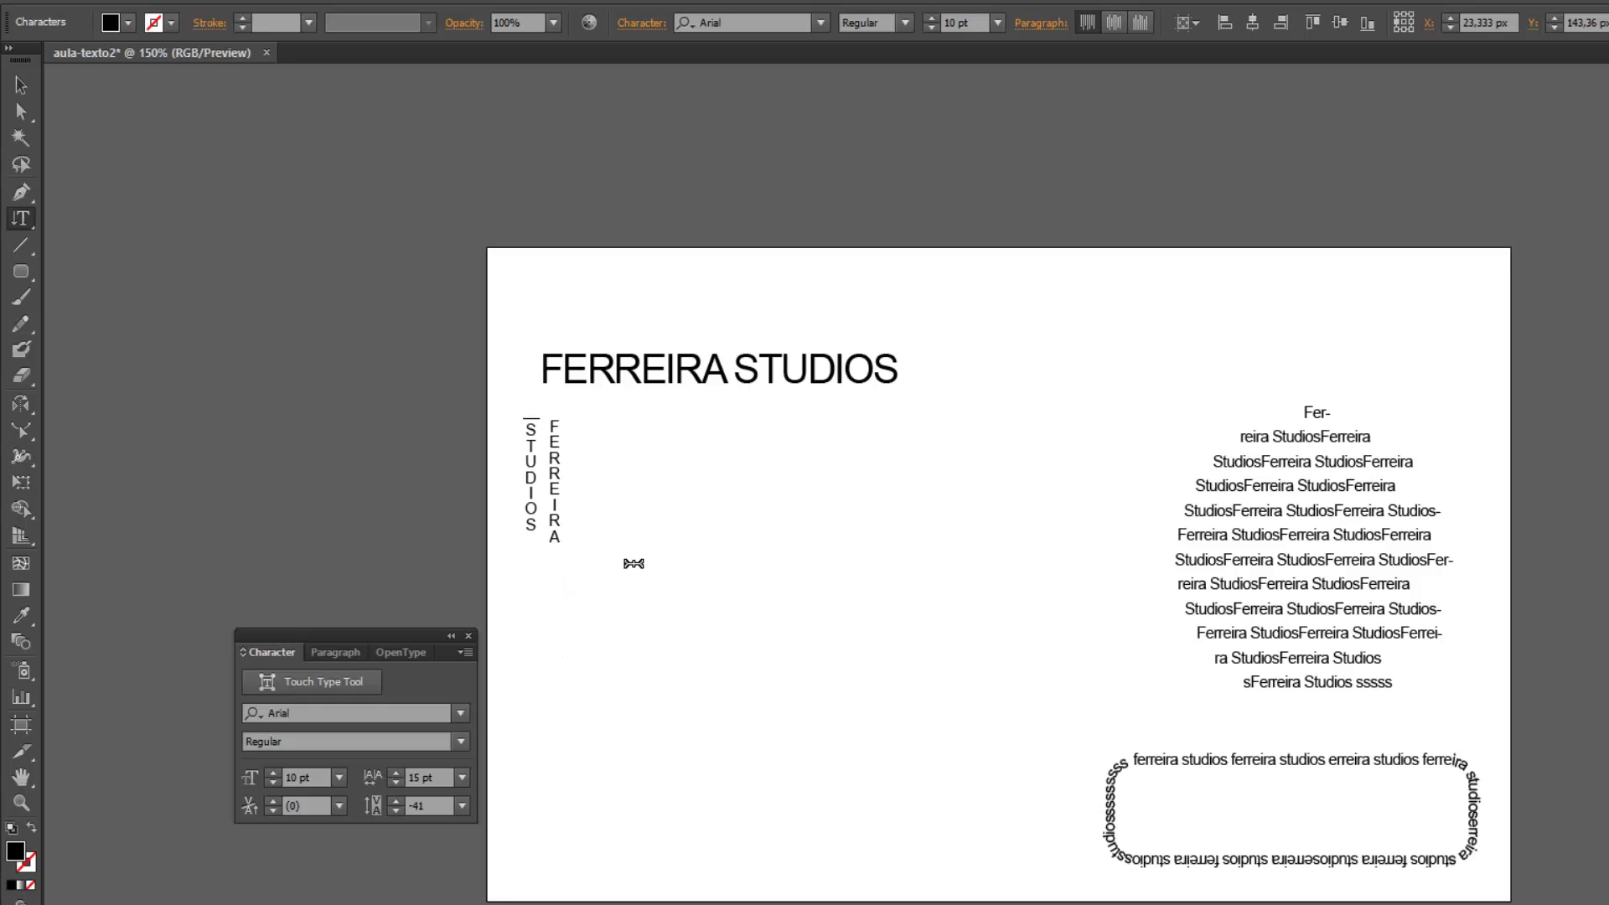
key(BackSpace)
Enlarge the vertical FERREIRA STUDIOS text to 15 pt and place it beside the circle text.
click(20, 84)
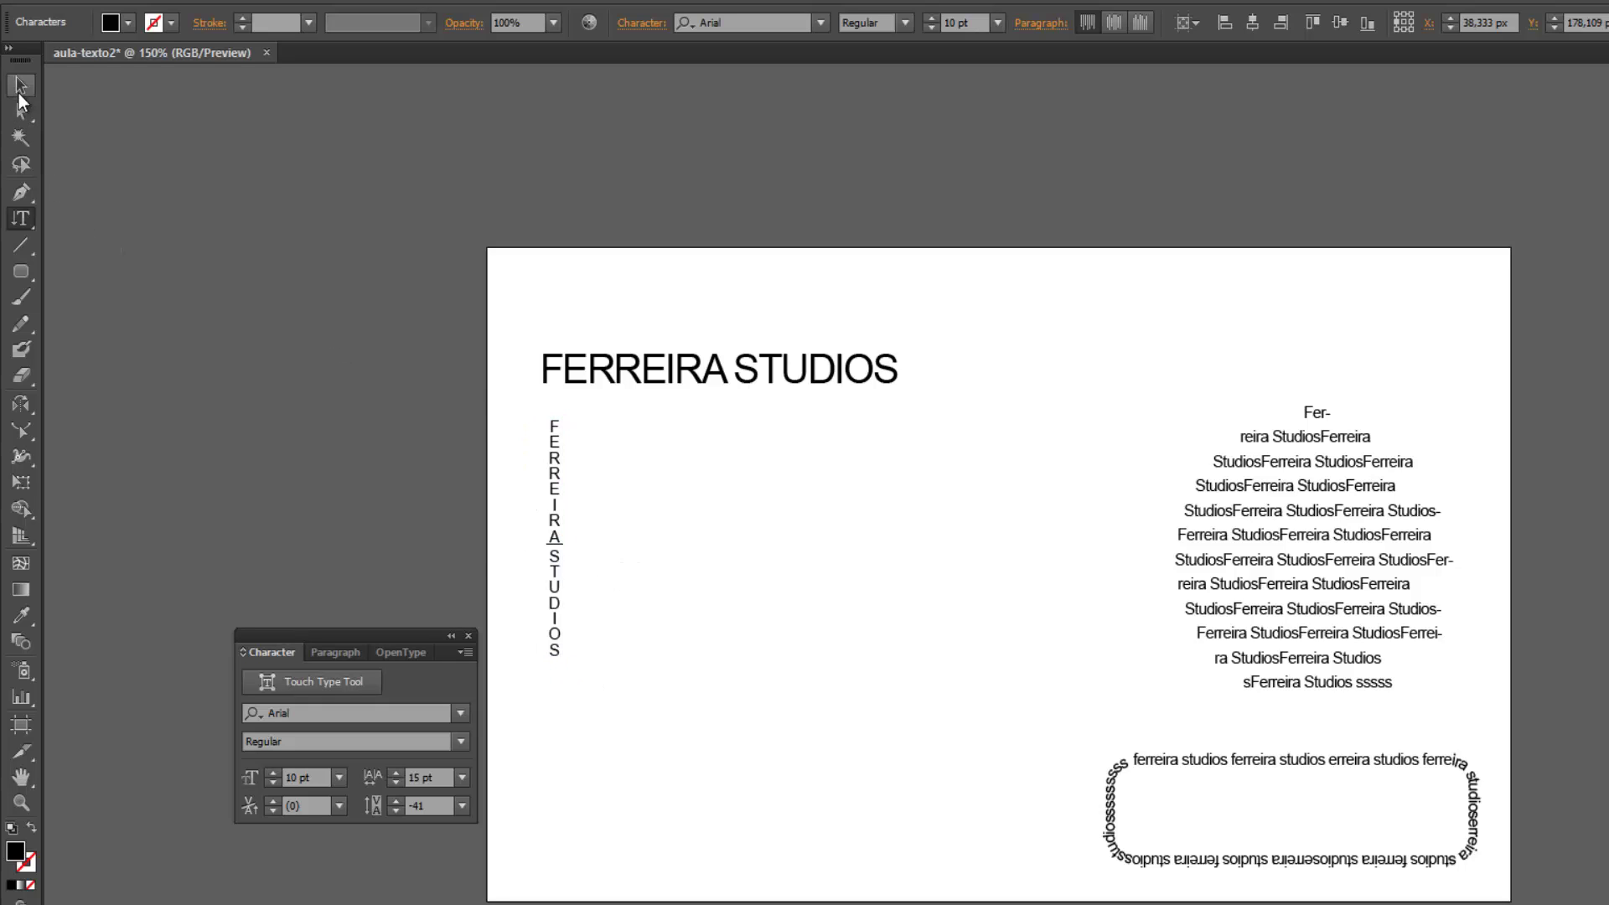
click(930, 18)
click(930, 18)
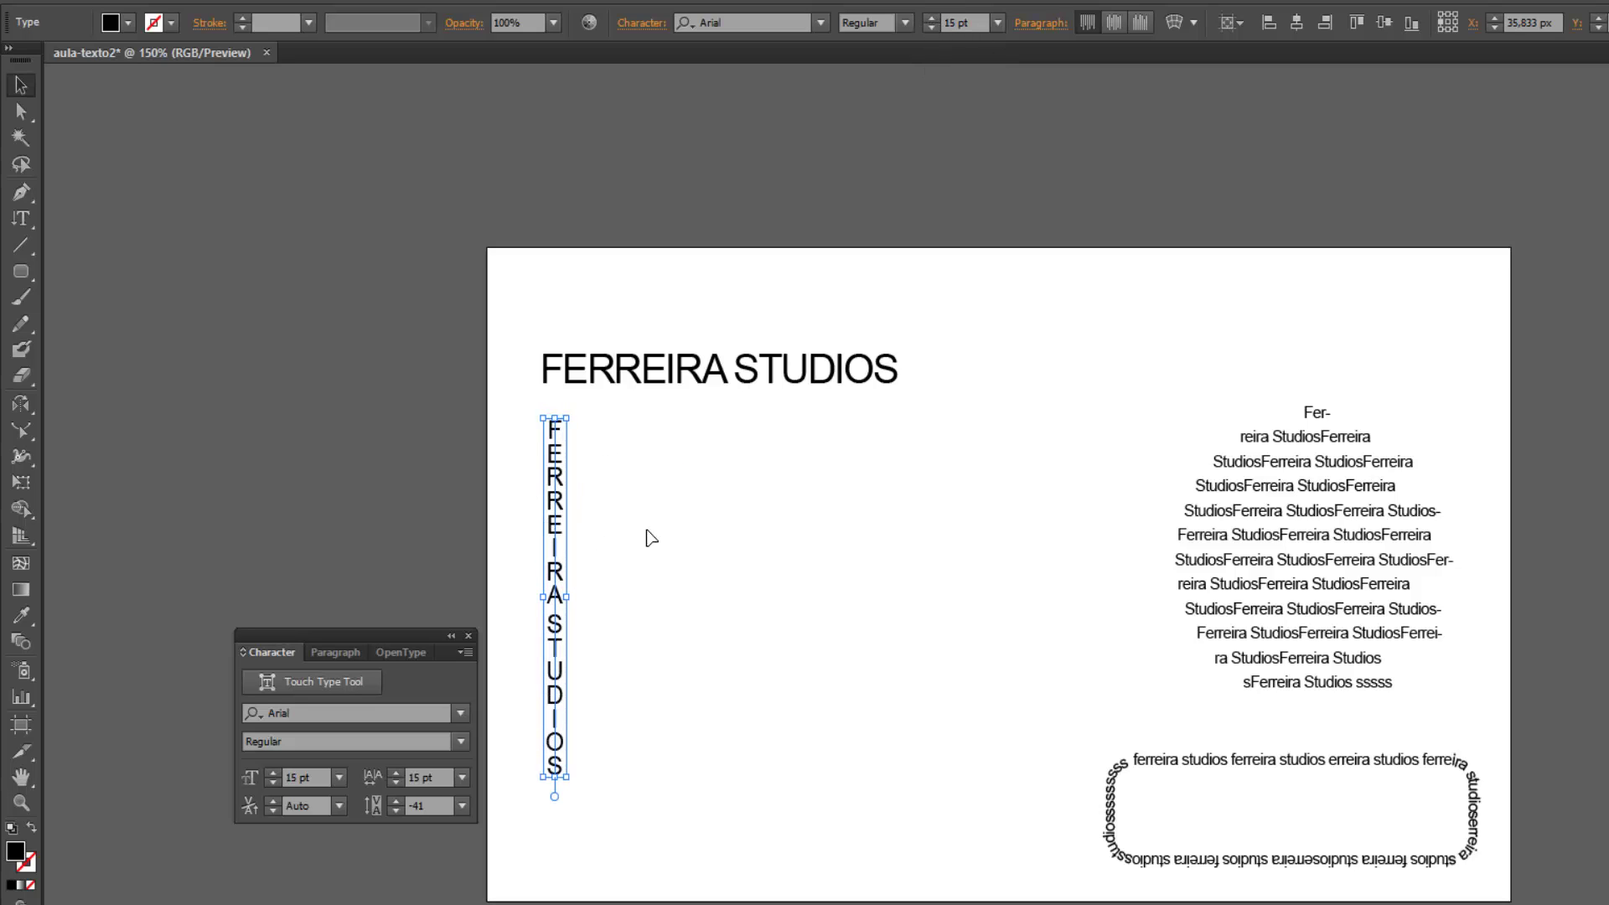
drag(555, 526, 1099, 466)
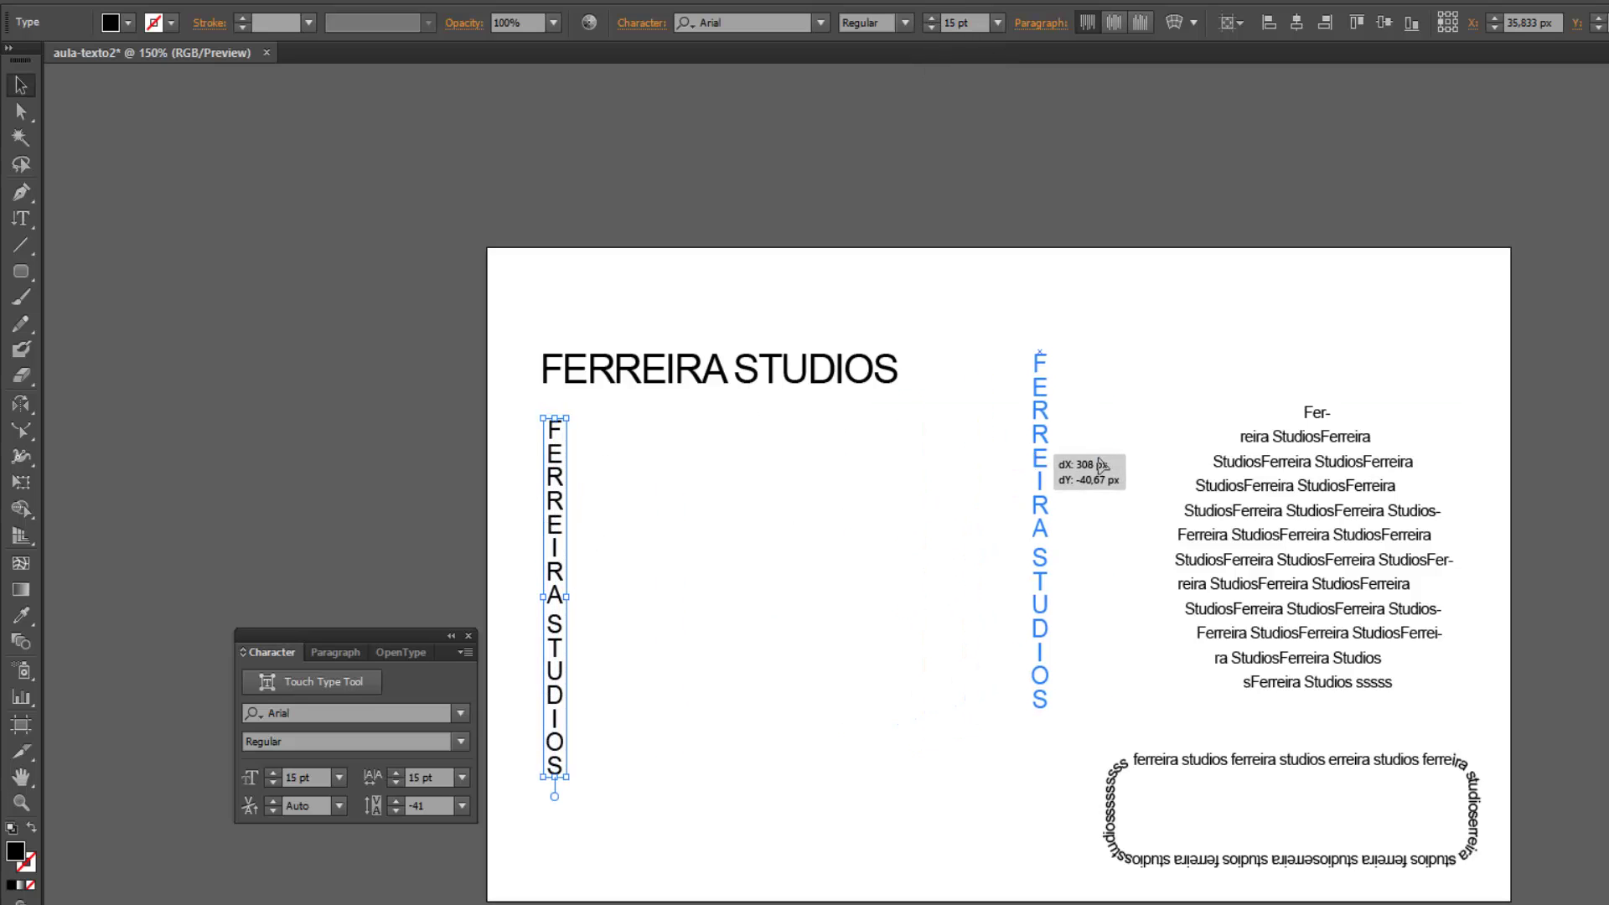
Raise the horizontal heading to the top left and move the vertical text to the left edge.
click(659, 371)
click(21, 218)
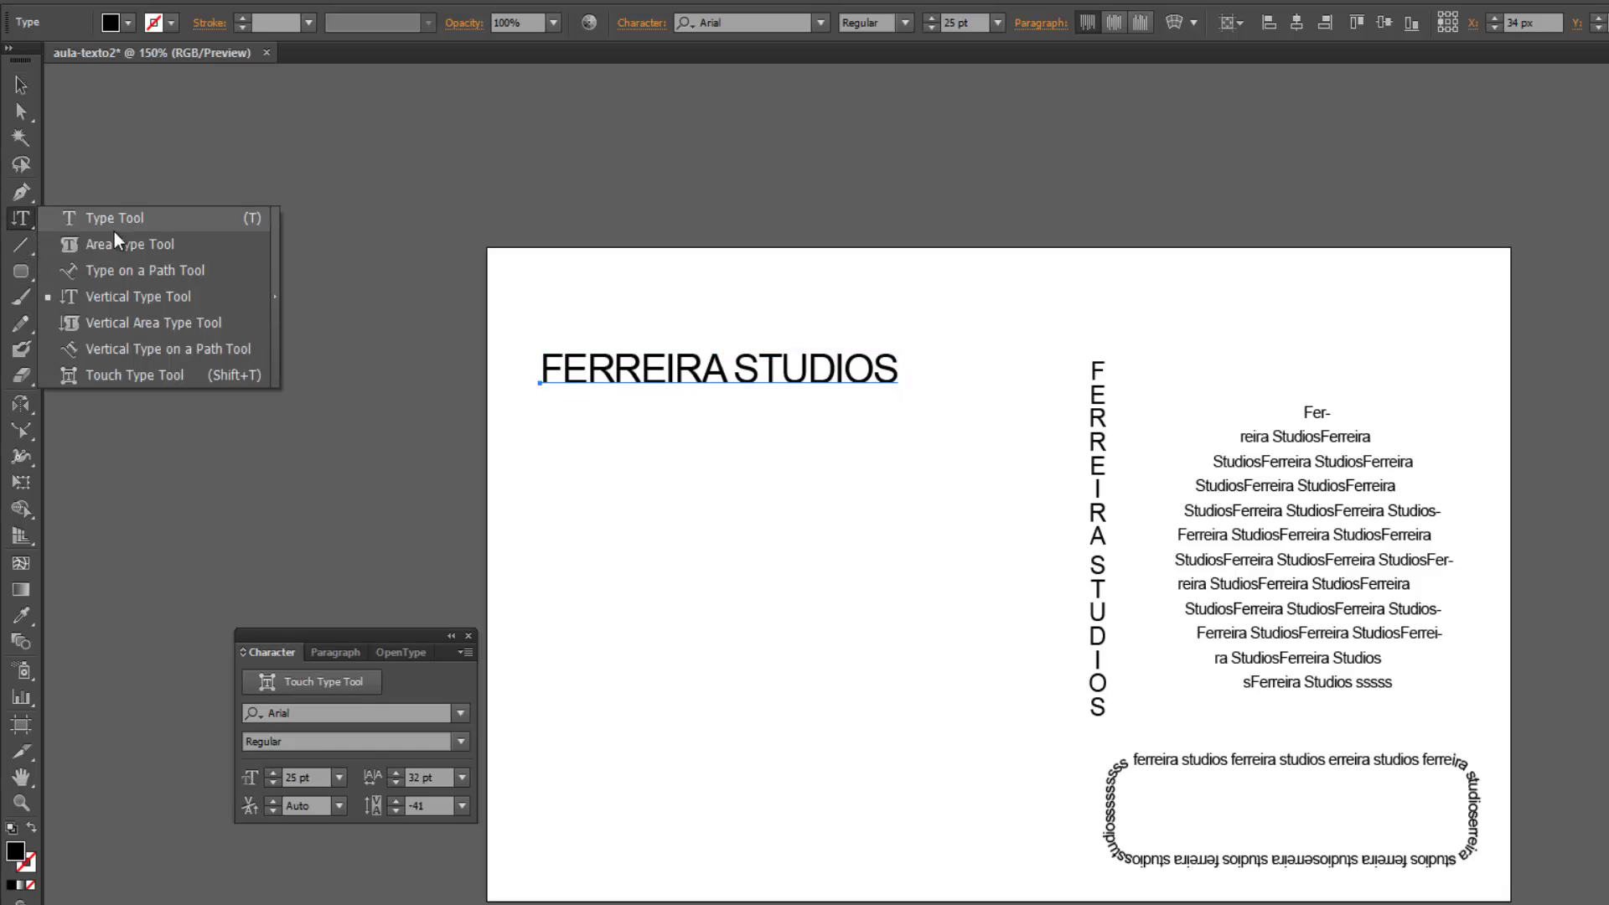
click(21, 84)
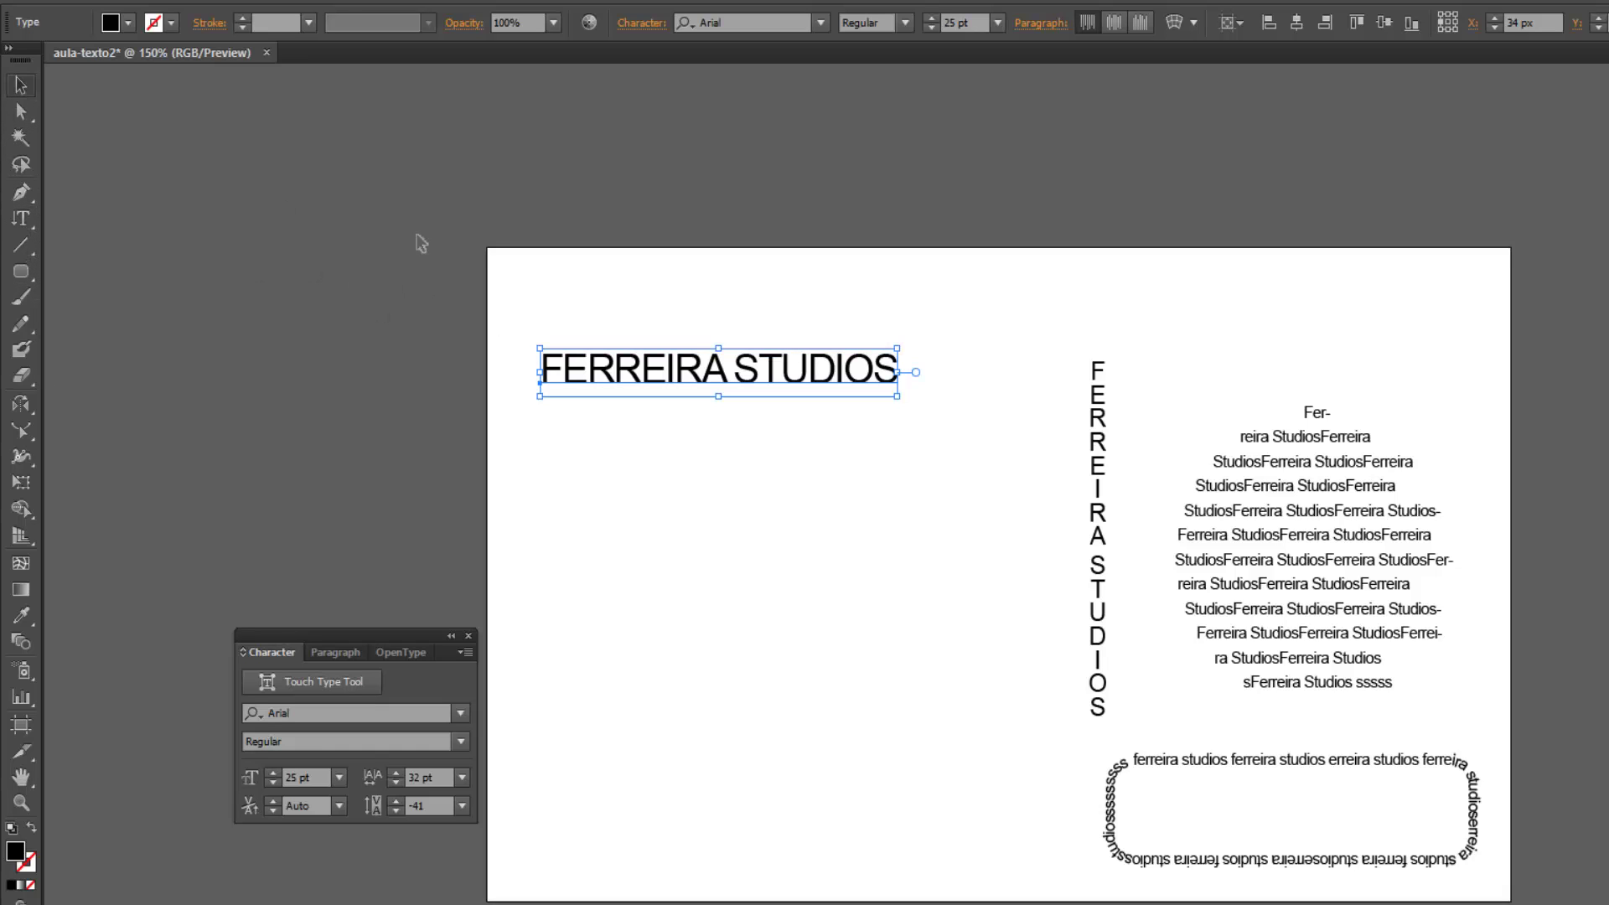
mouse_move(769, 385)
mouse_down()
mouse_move(719, 307)
mouse_move(762, 331)
mouse_up()
drag(1098, 486, 537, 481)
click(17, 223)
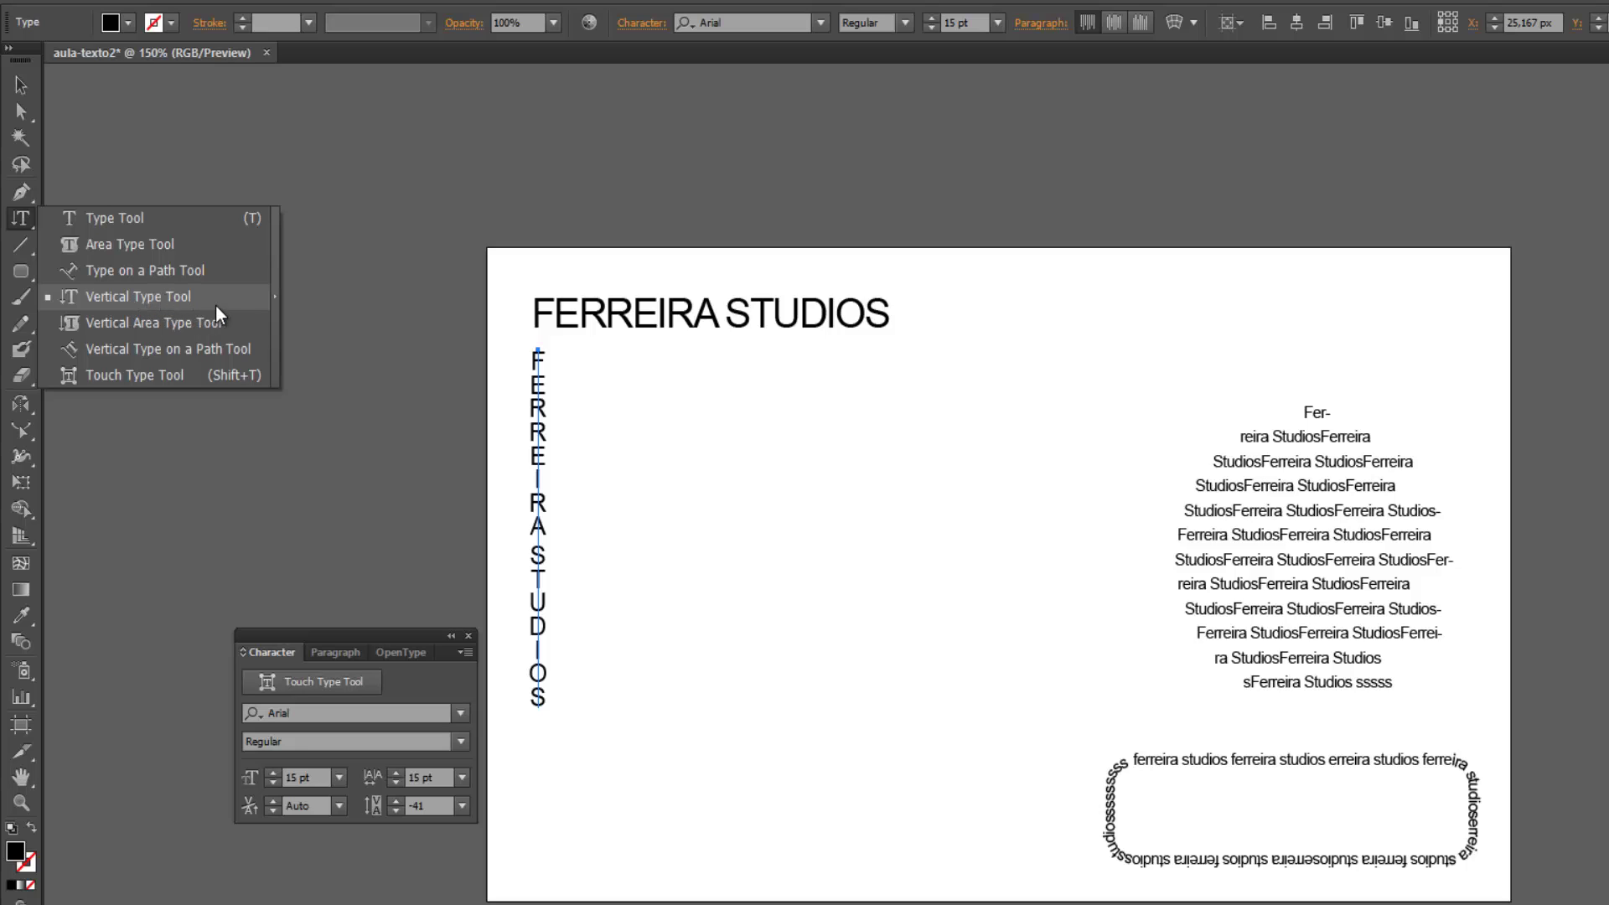
click(22, 84)
Draw a circle in the middle of the artboard with the Ellipse tool.
drag(27, 267, 87, 319)
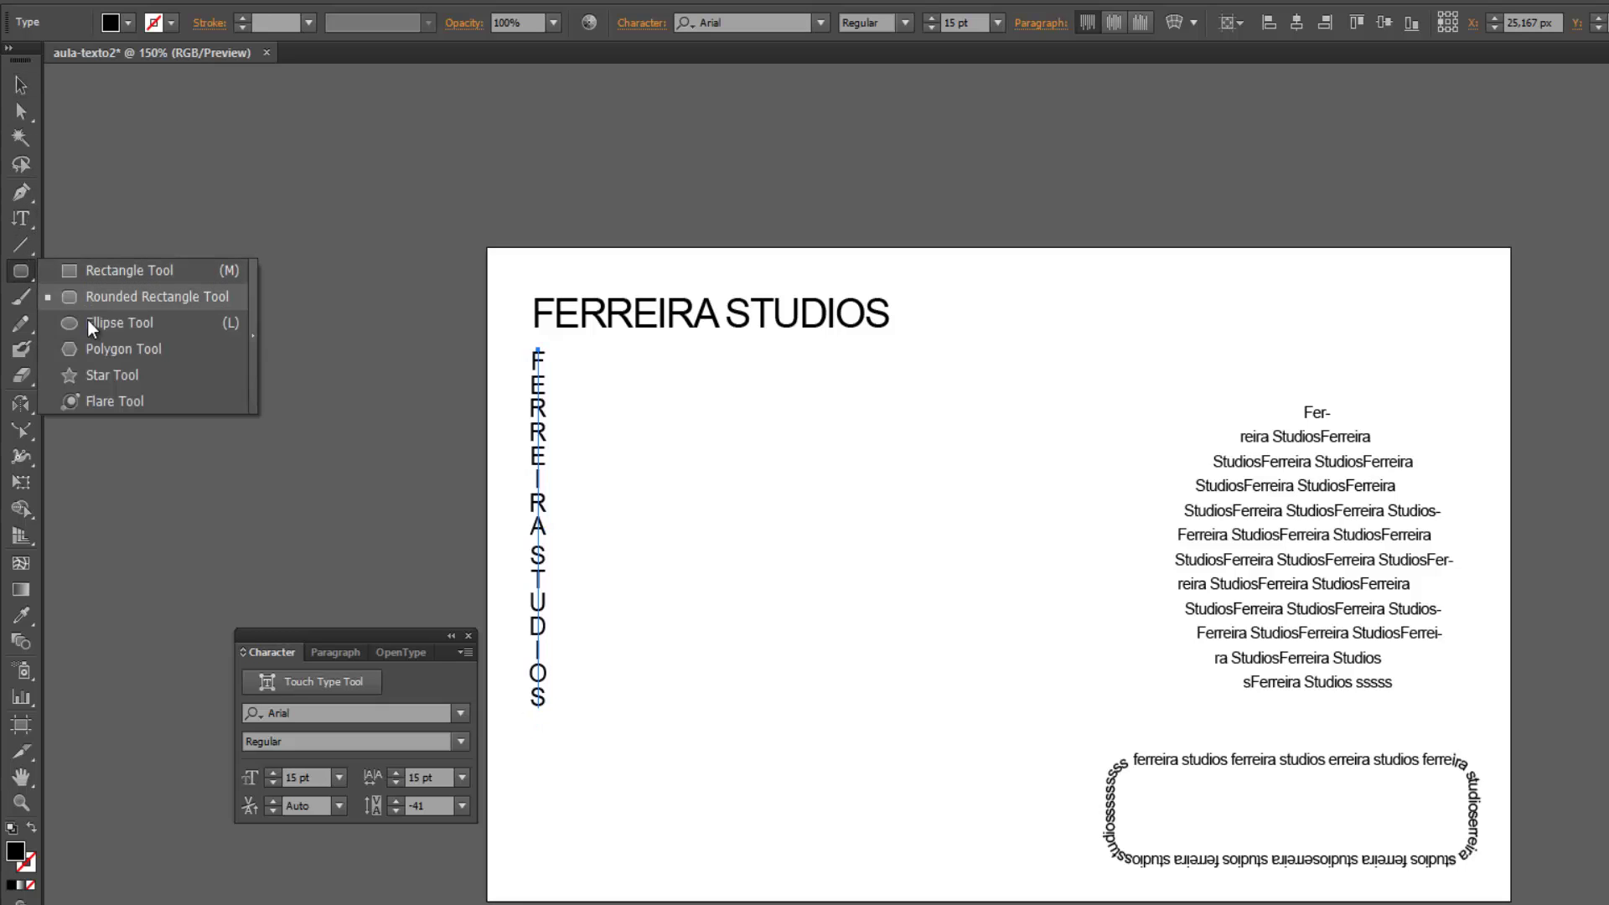
drag(772, 445, 1023, 693)
key(v)
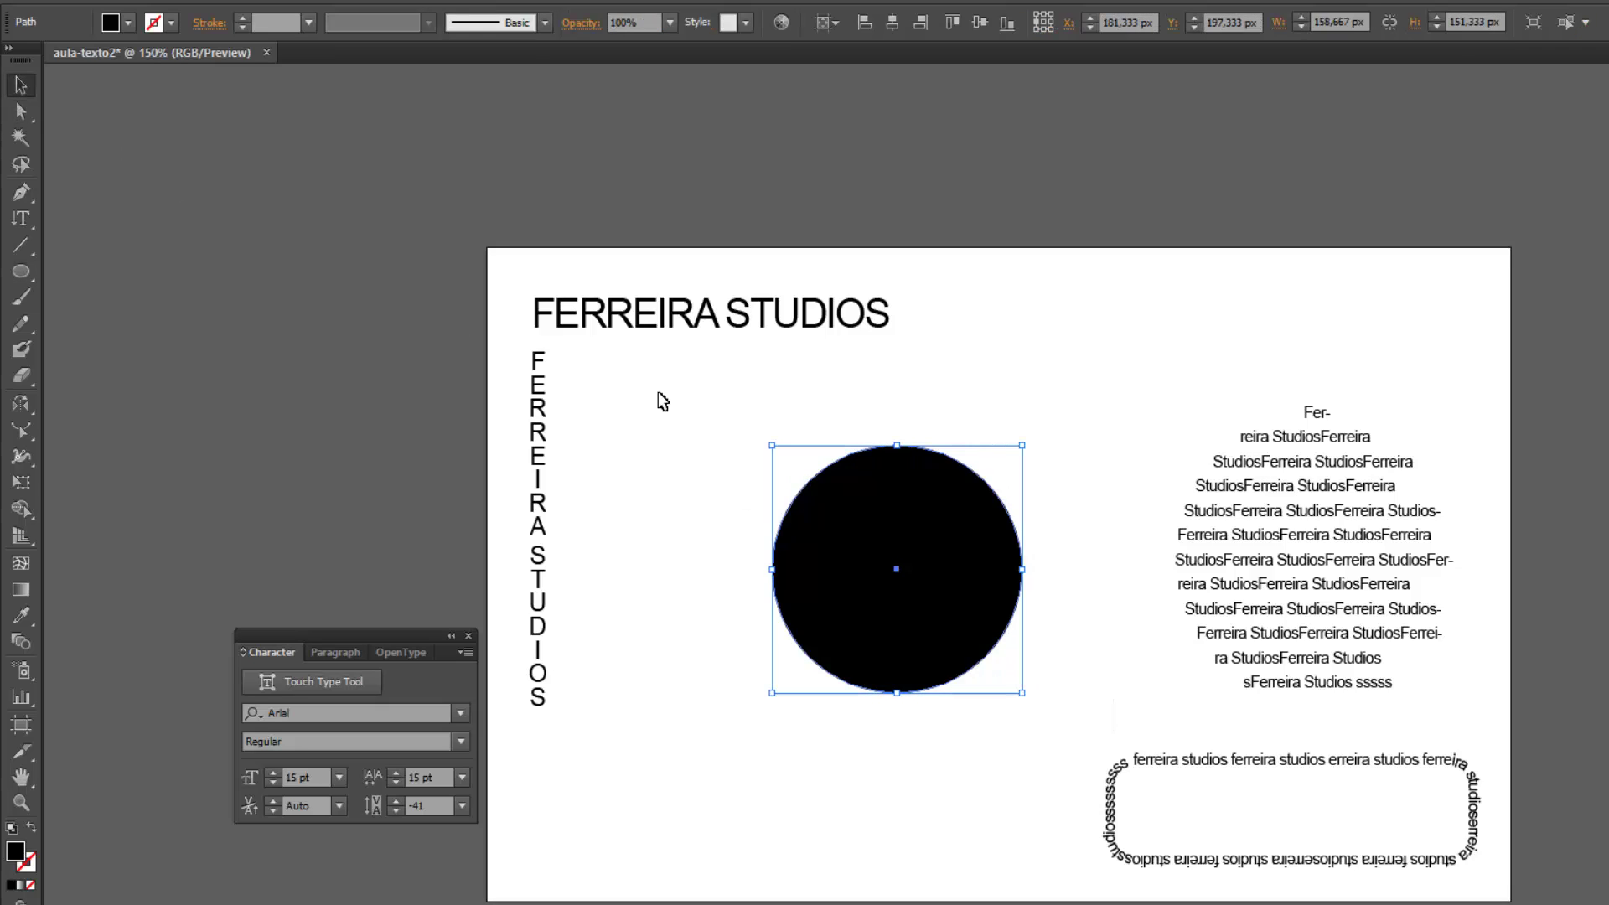
Try Vertical Area Type on the circle, dismiss the warning, and reselect the circle.
click(31, 224)
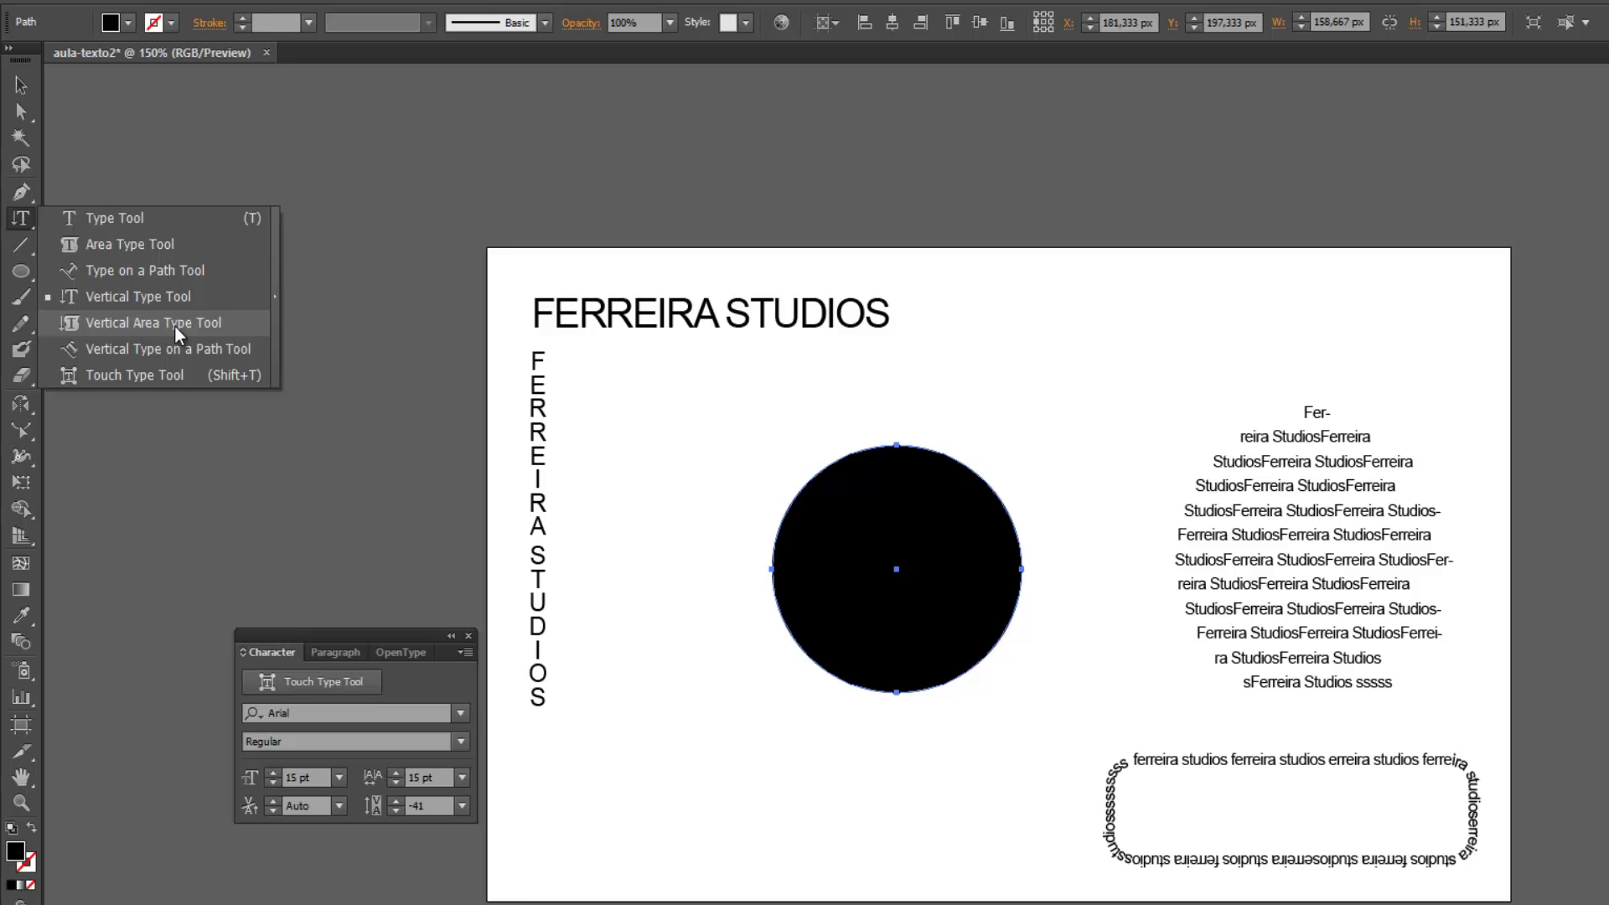
click(190, 327)
click(878, 481)
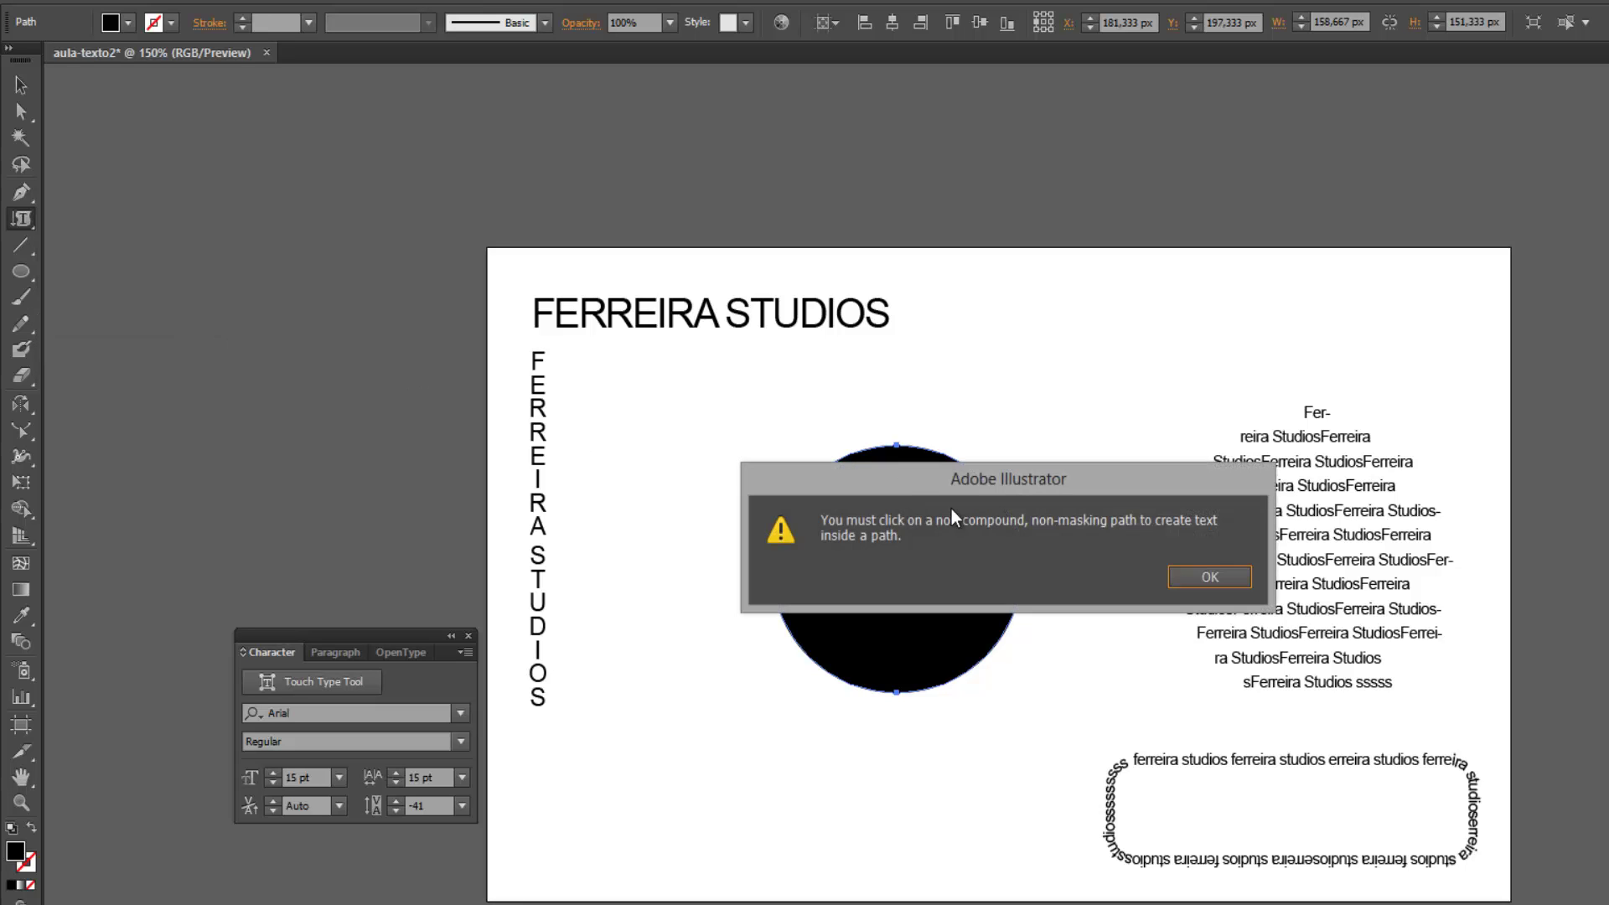
click(1204, 576)
key(v)
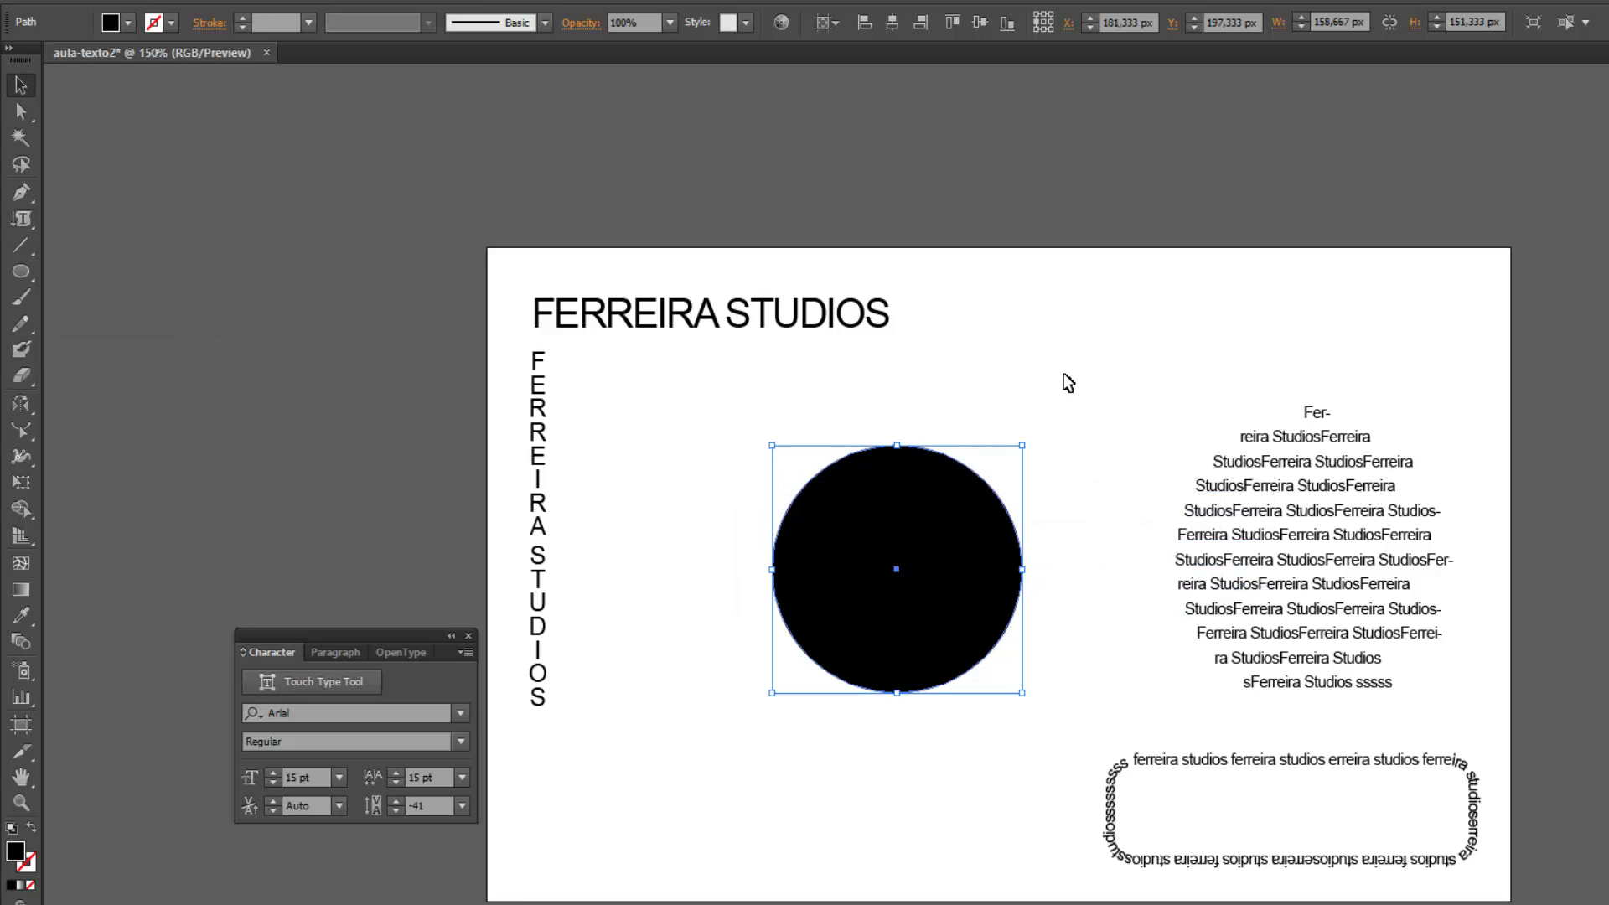
click(1065, 378)
click(898, 539)
drag(21, 219, 144, 338)
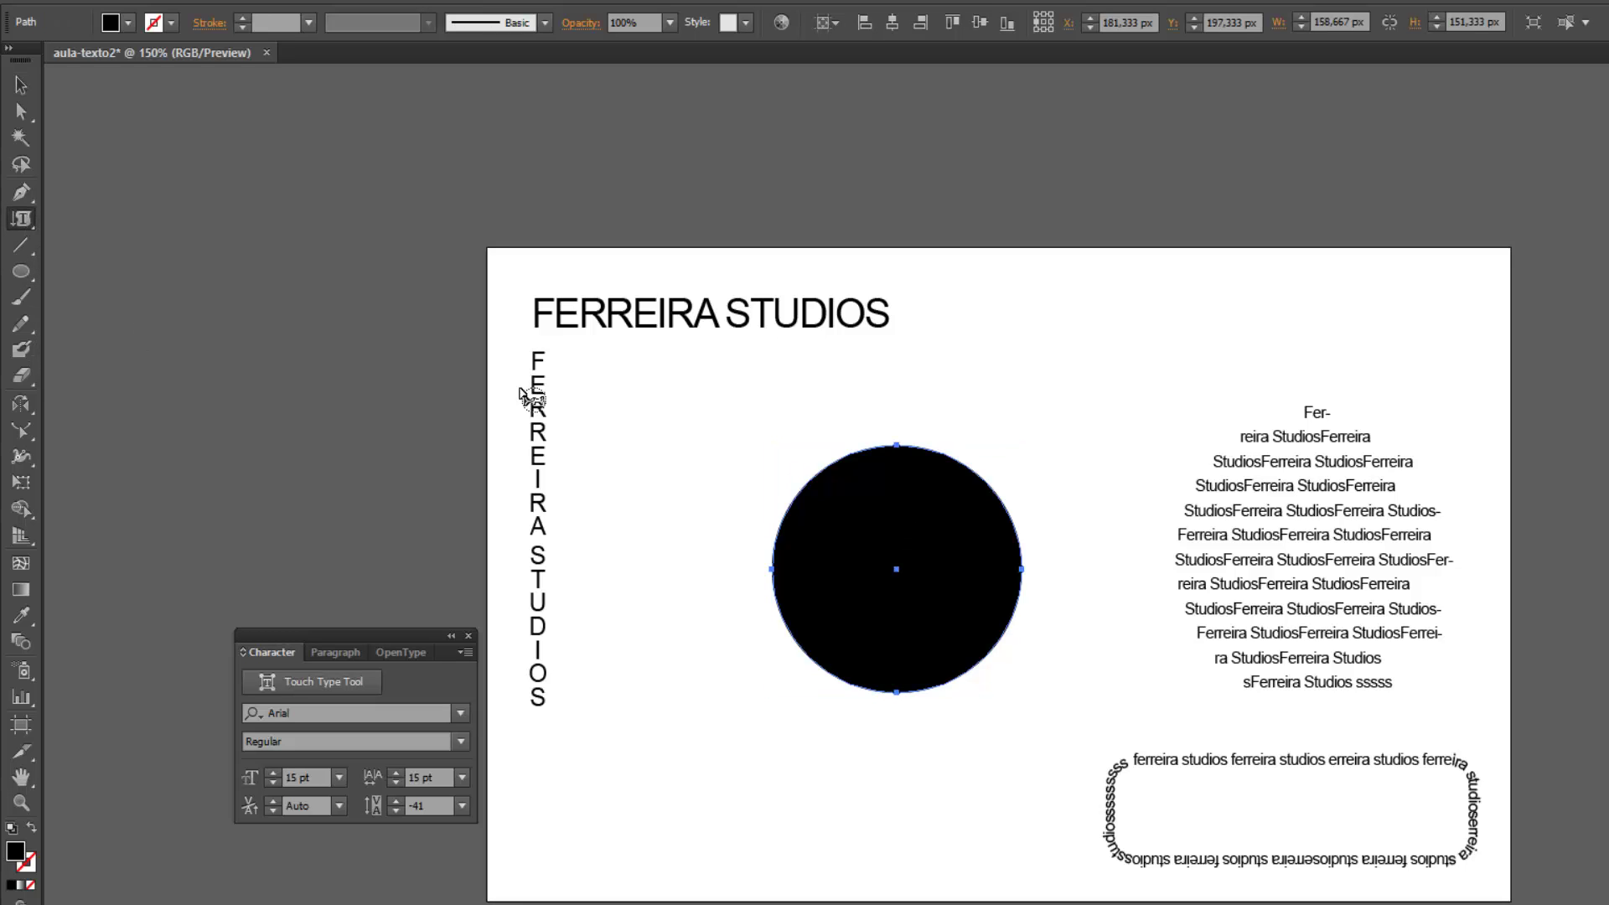
Type repeated FERREIRA STUDIOS as vertical area type inside the circle and size it to 8 pt.
click(898, 445)
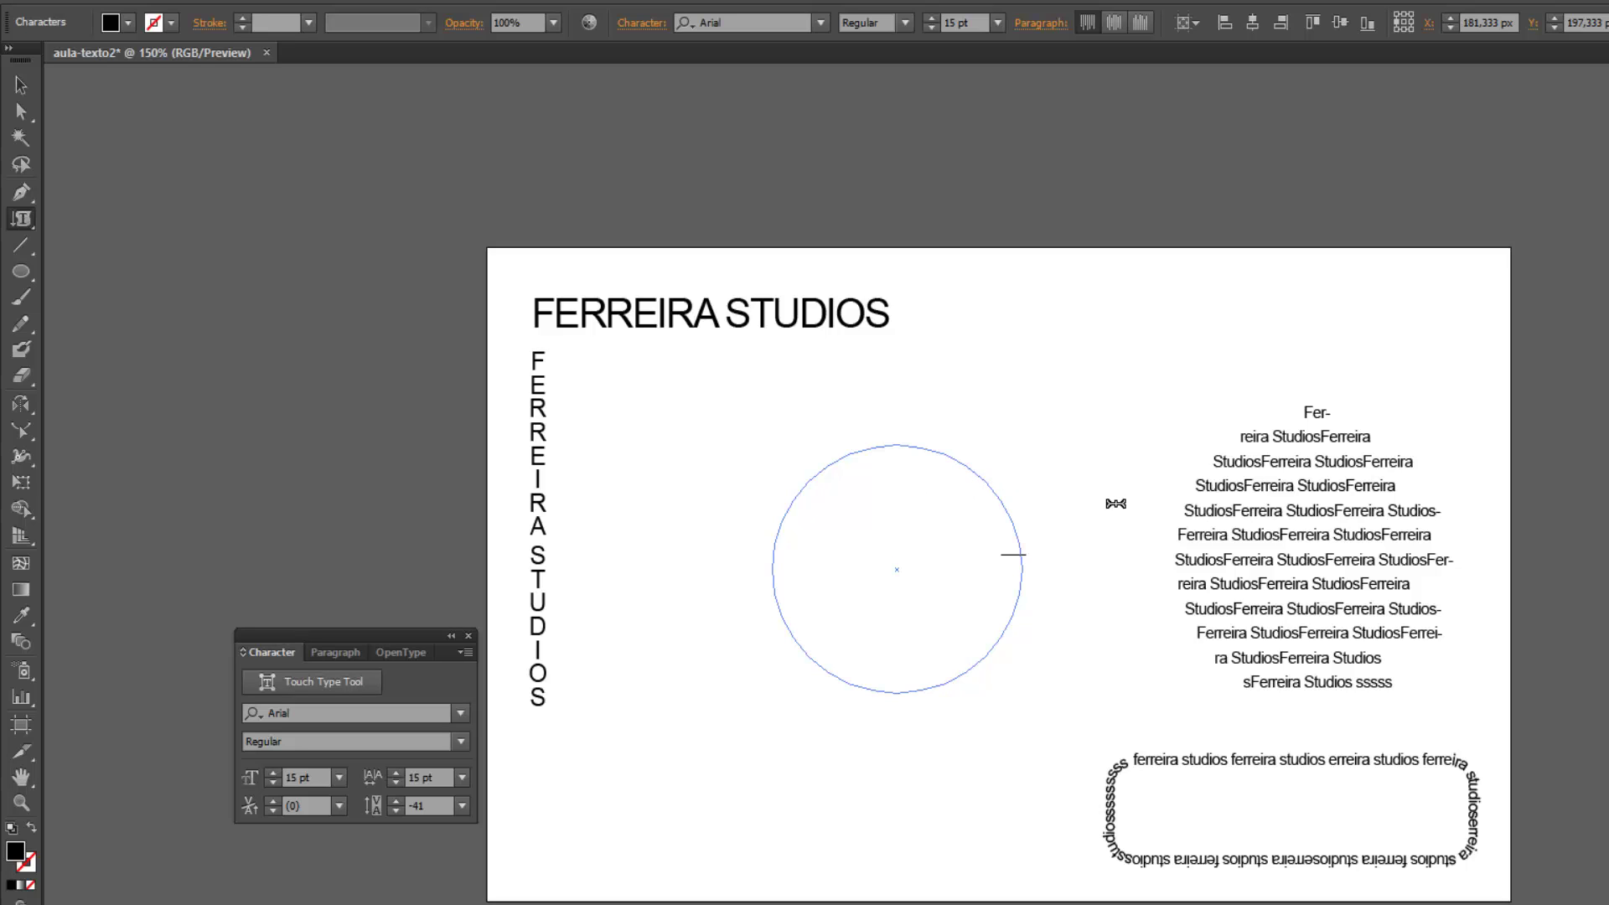
text(FER-REIRA STUDI)
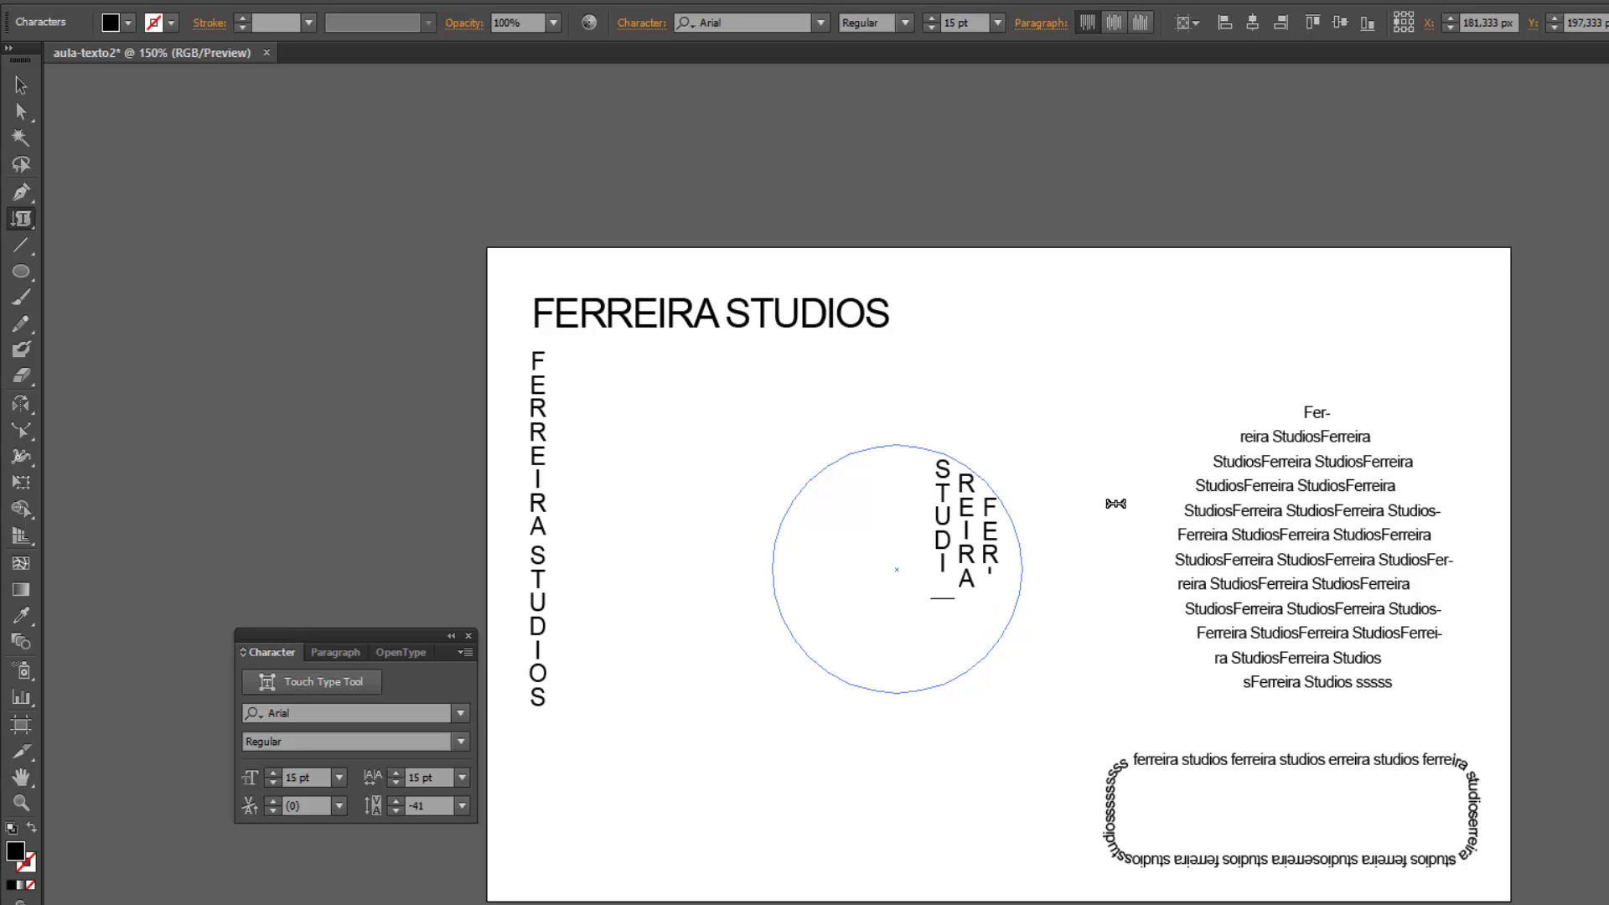
text(OSFERREIRA STU)
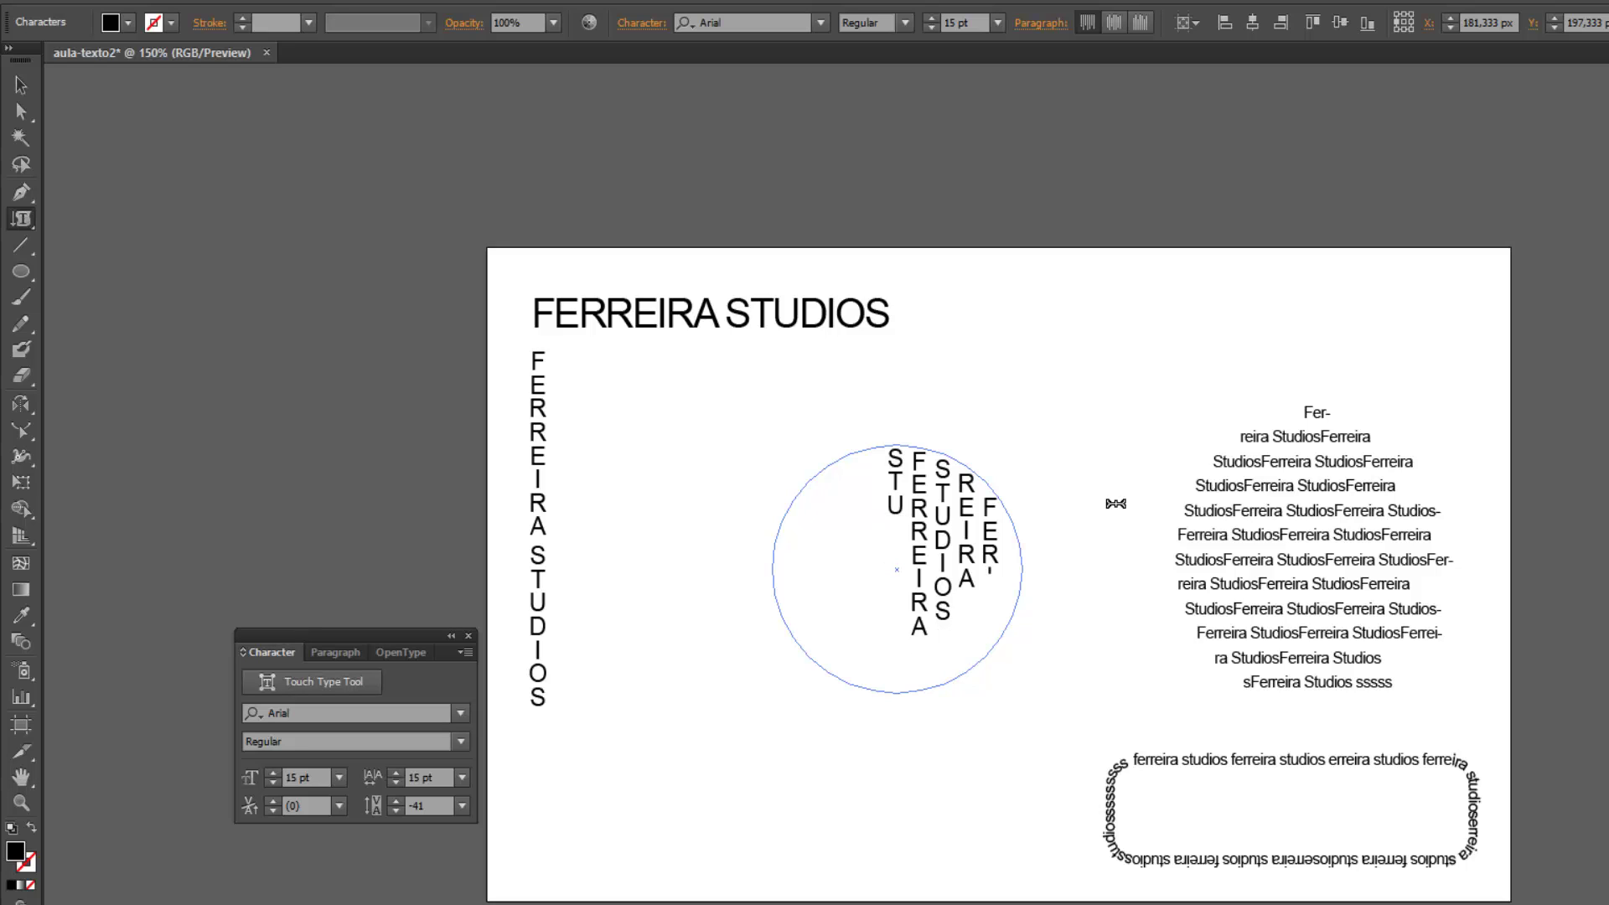
text(DIOS)
mouse_move(895, 610)
mouse_down()
mouse_move(958, 386)
mouse_move(1104, 474)
mouse_up()
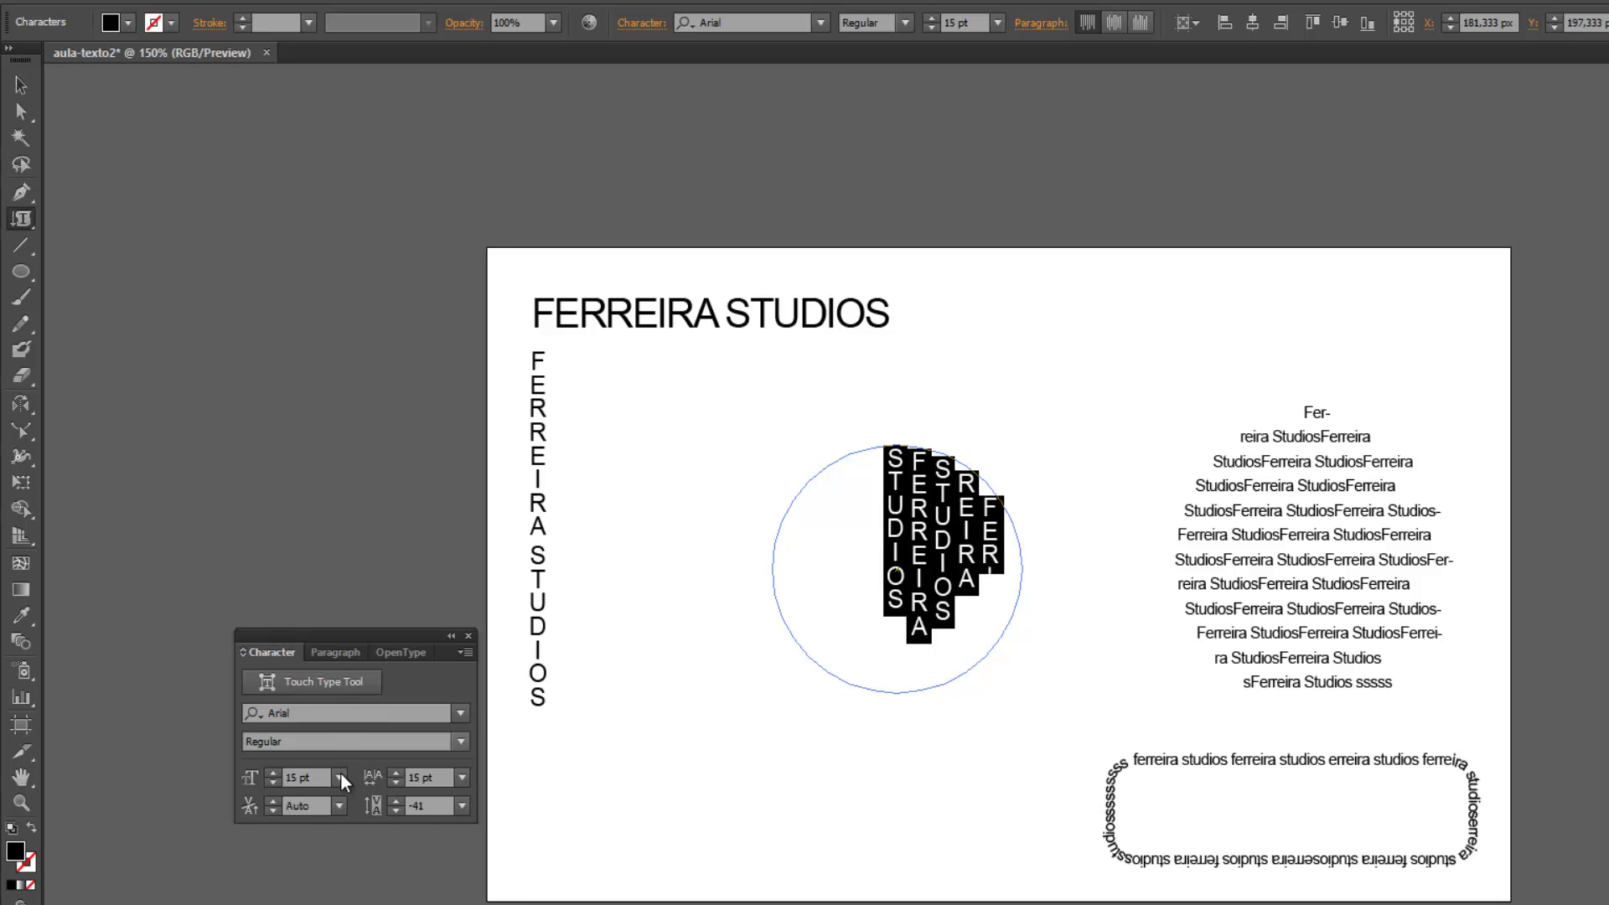
click(274, 783)
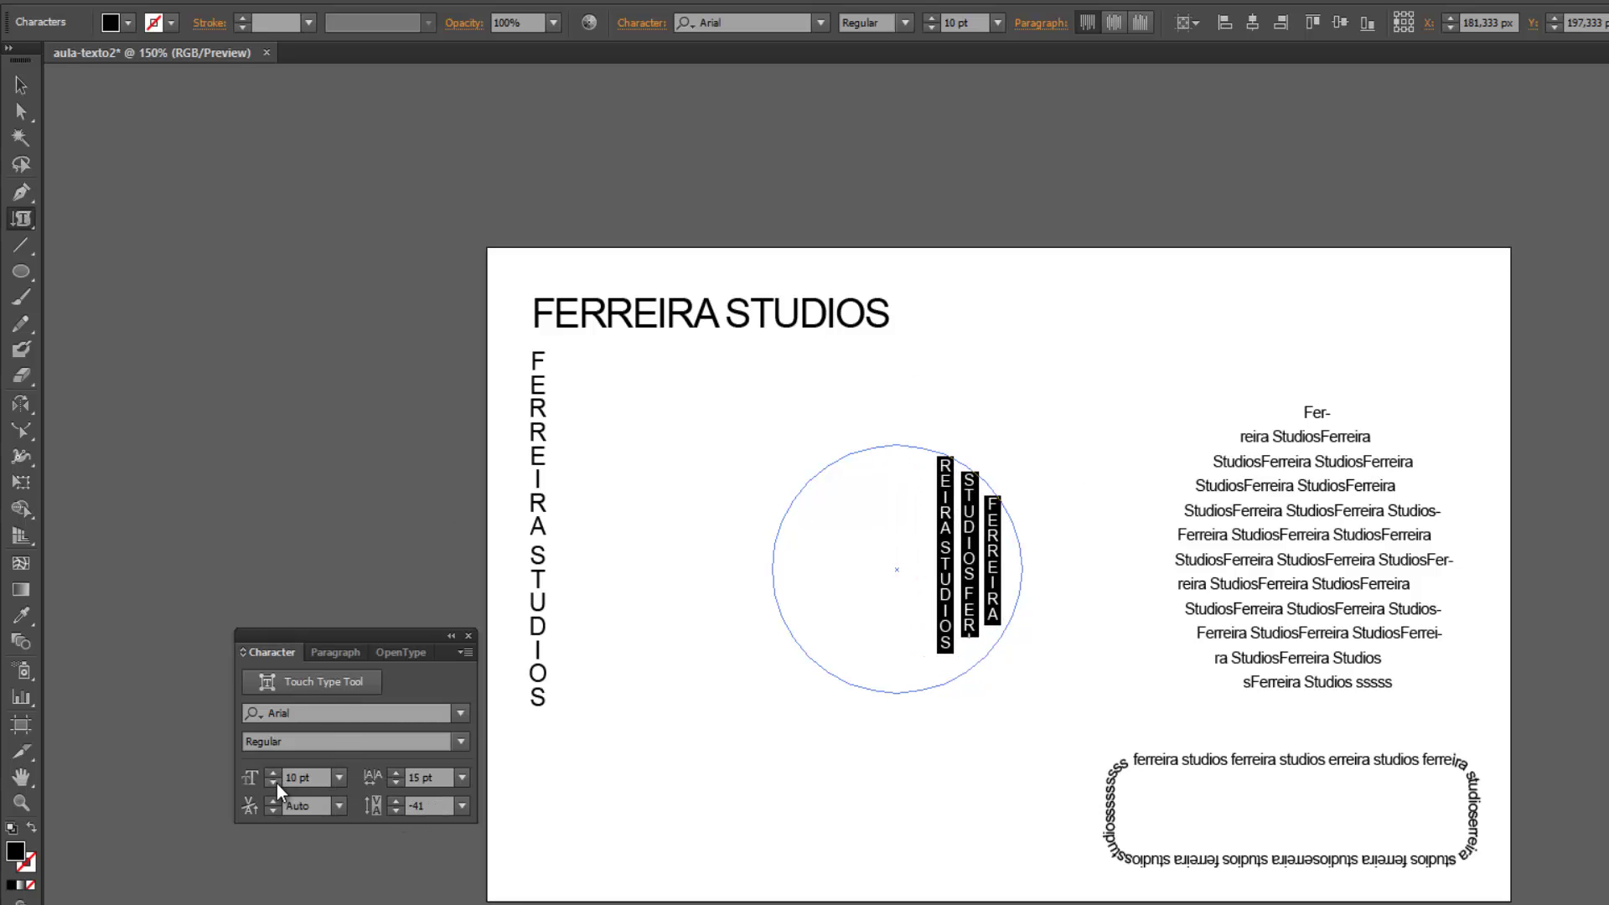
click(274, 783)
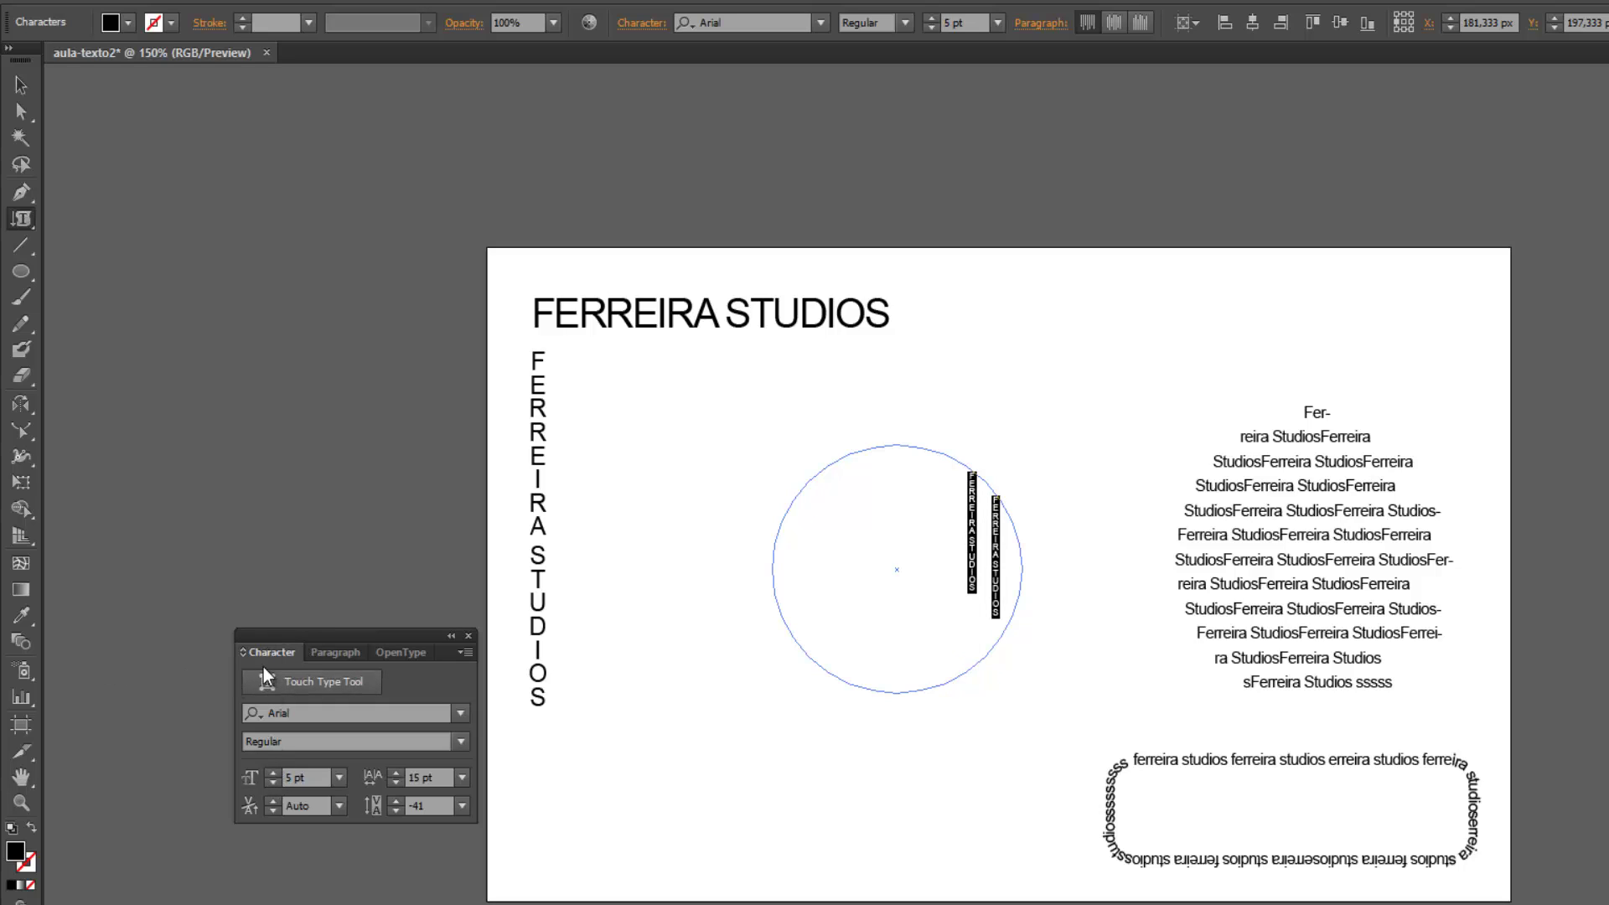
click(274, 773)
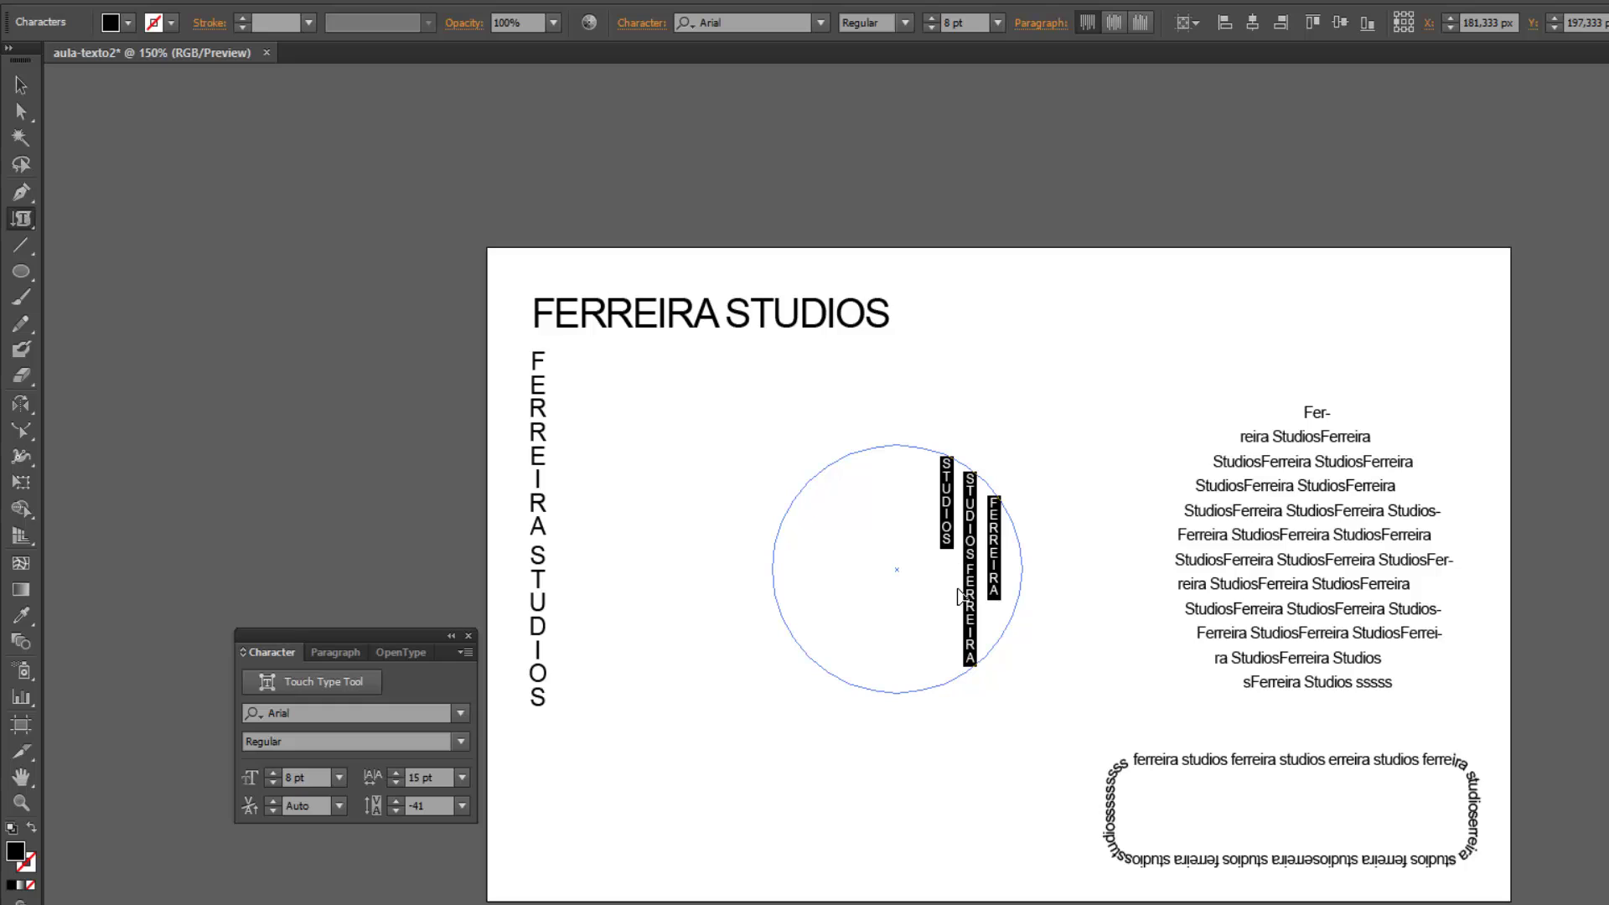
key(Escape)
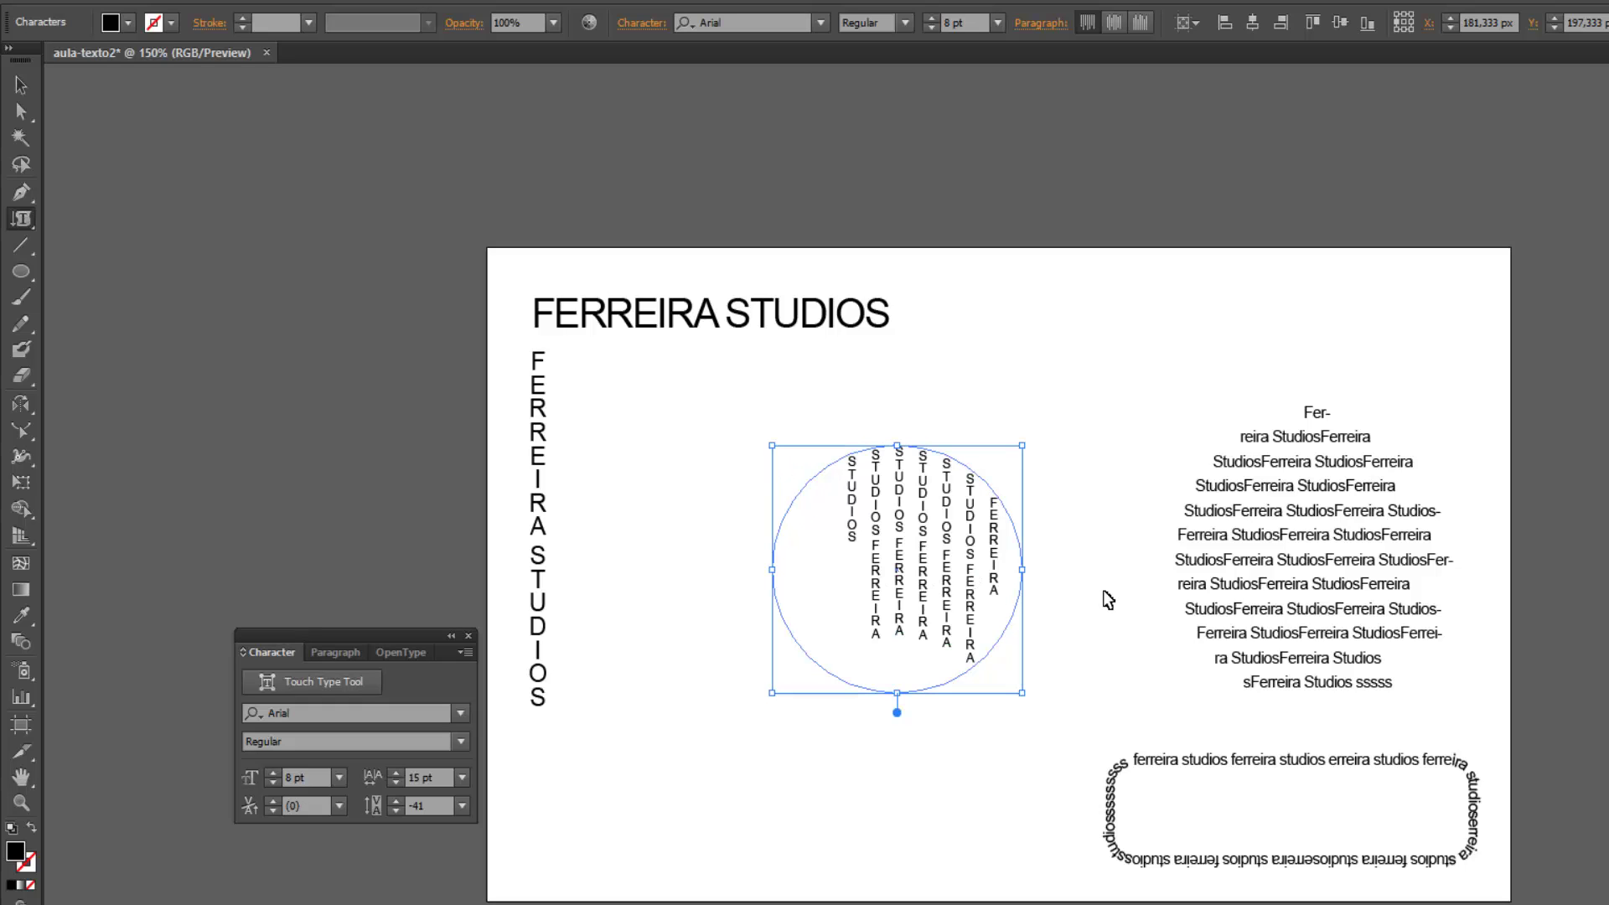
click(738, 534)
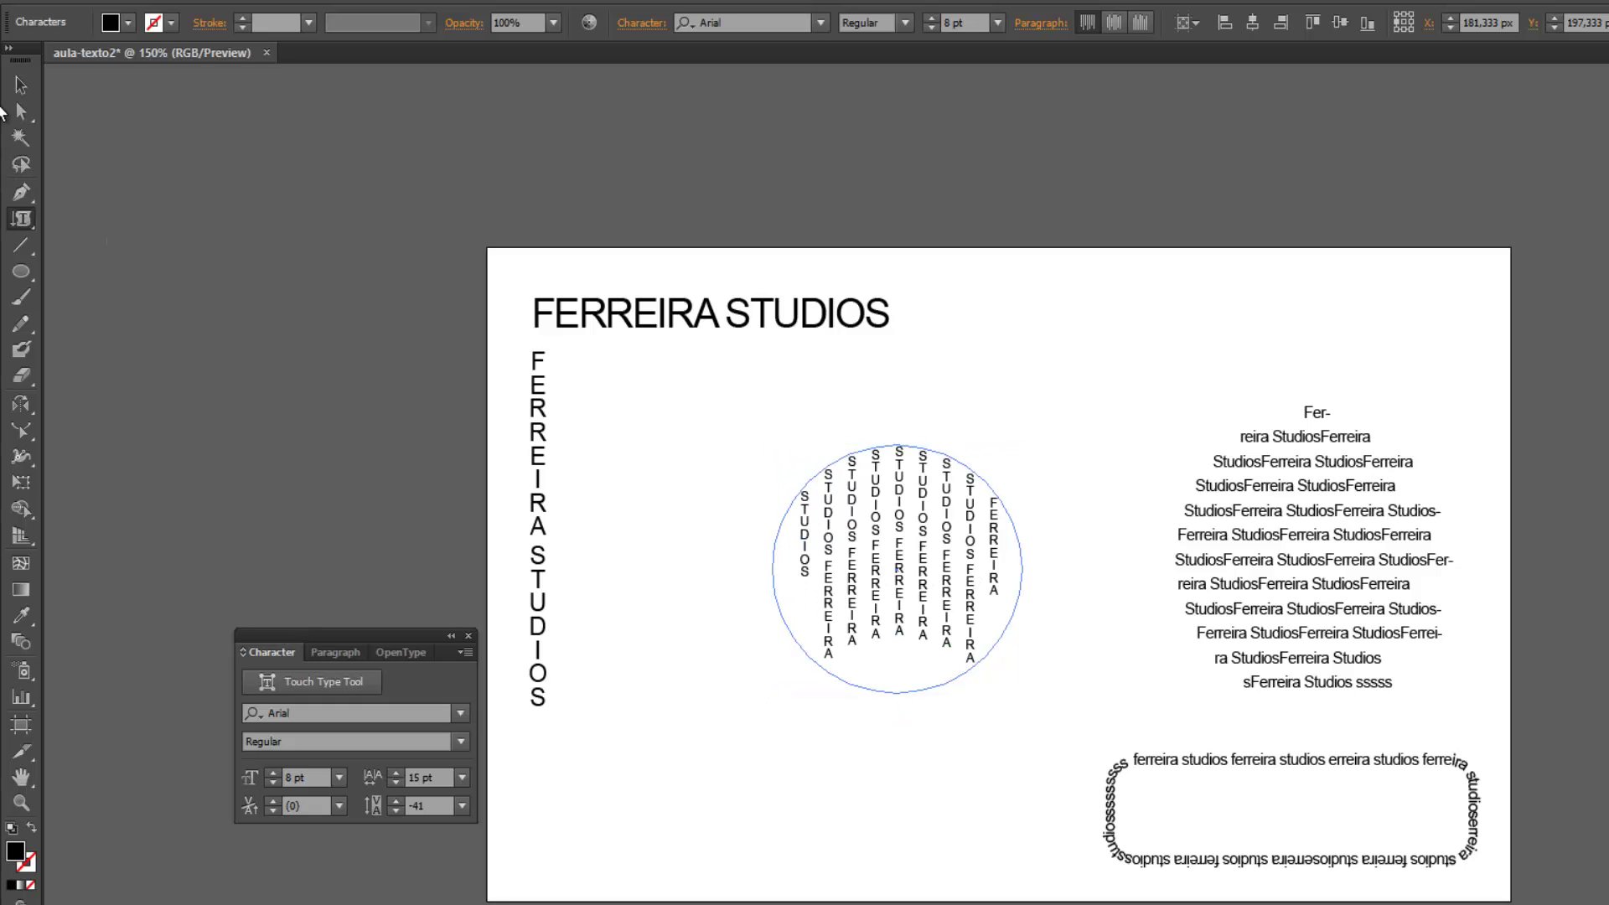
click(21, 85)
click(1049, 508)
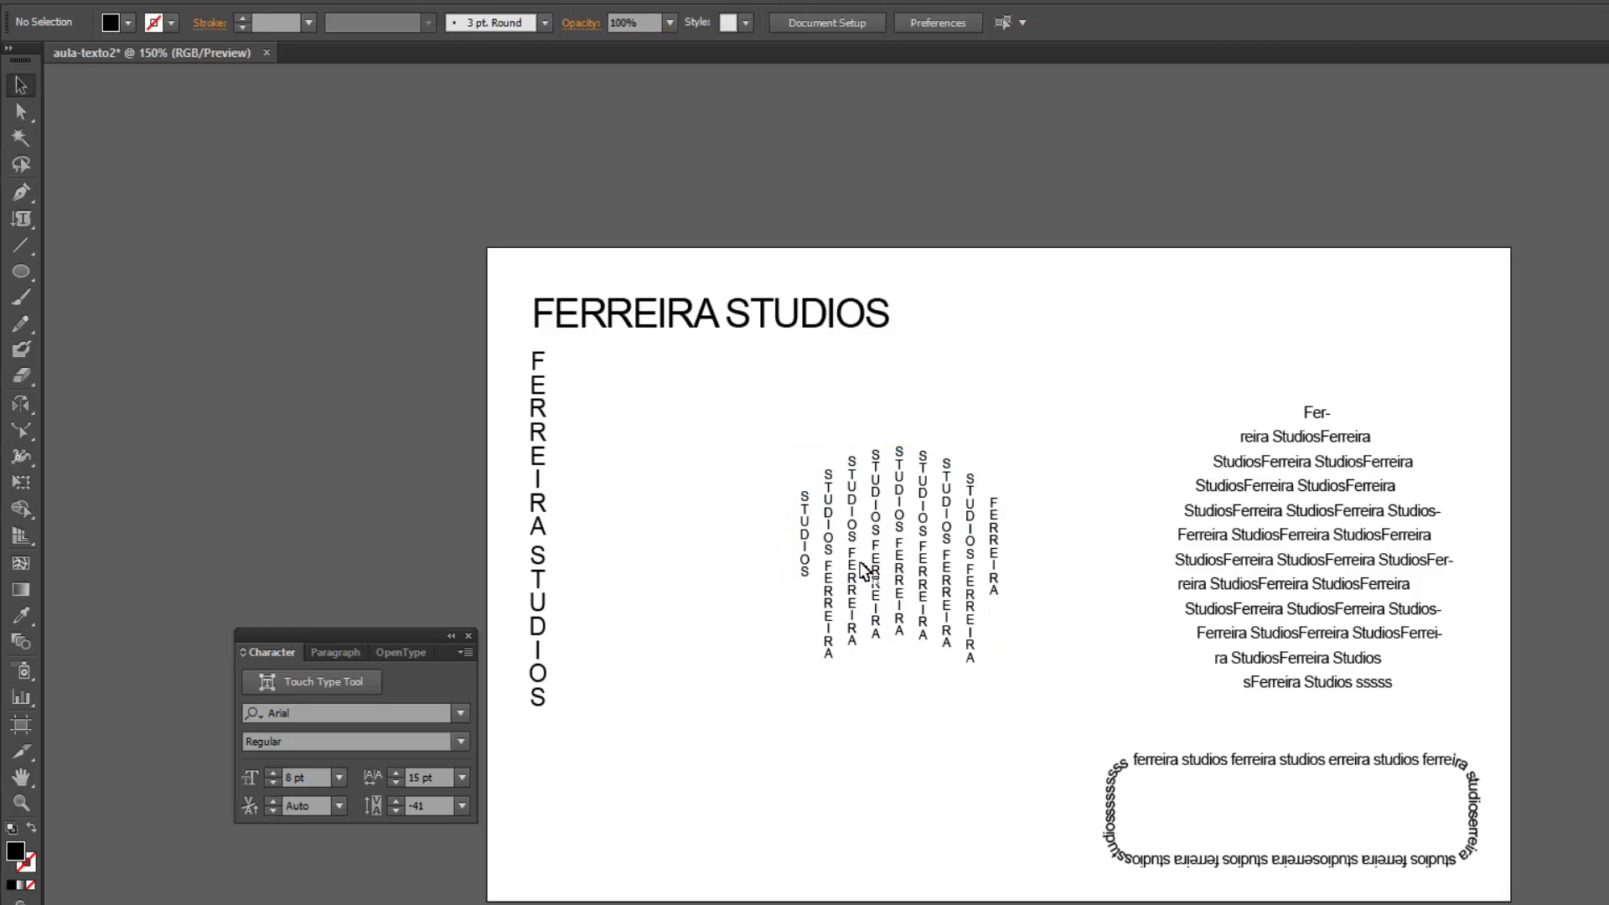
Center-align the circular text block and the right-hand text block.
click(970, 607)
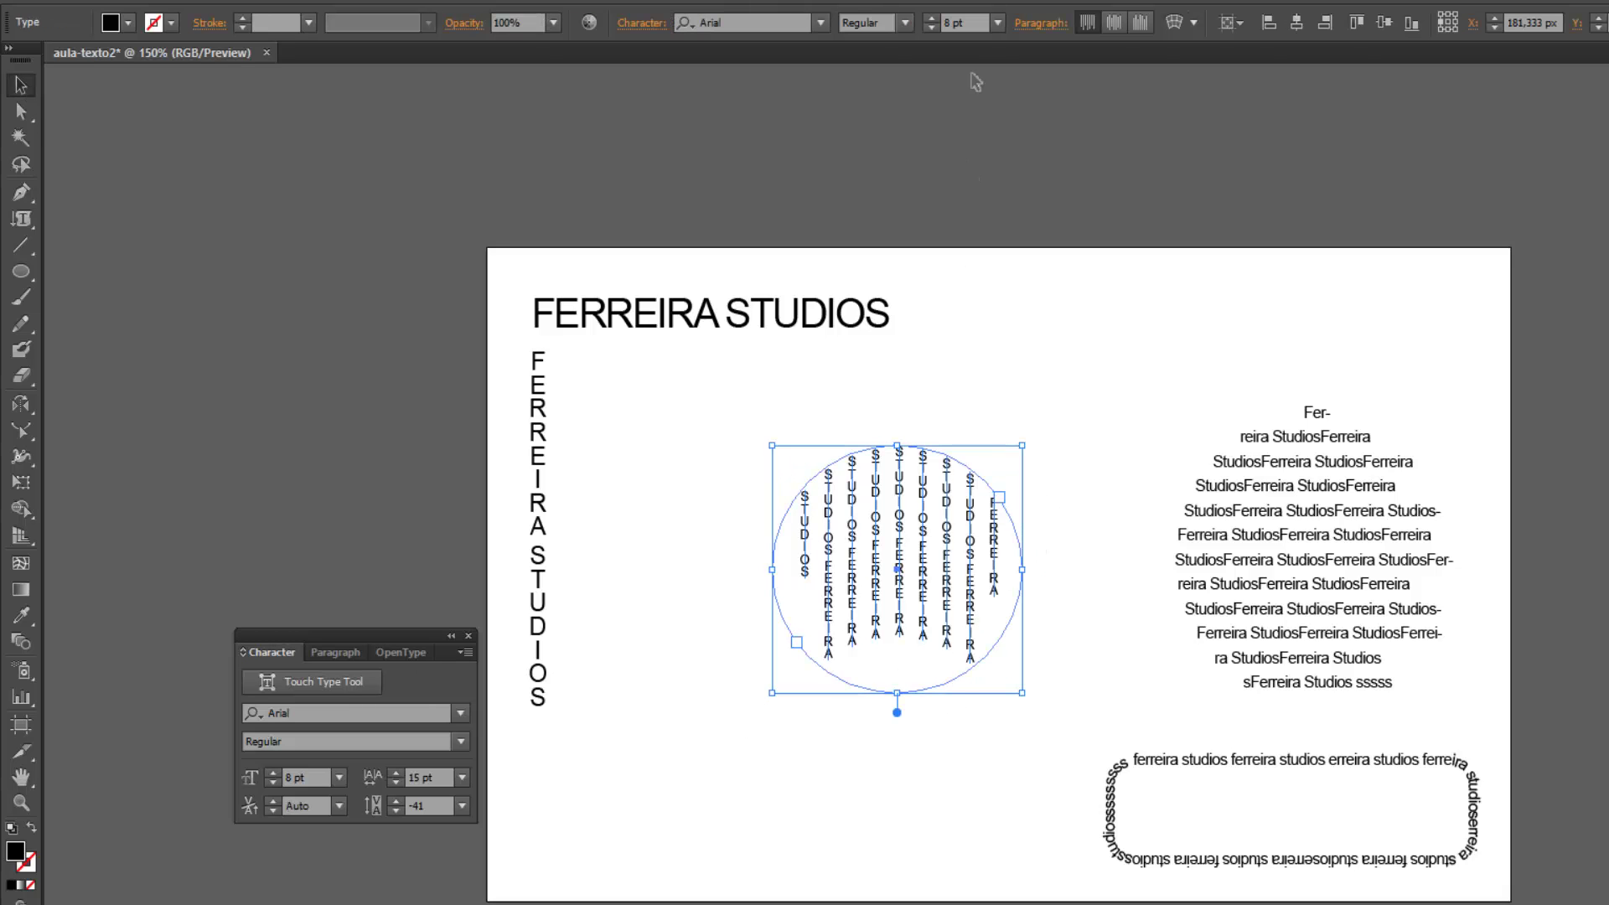
click(1119, 25)
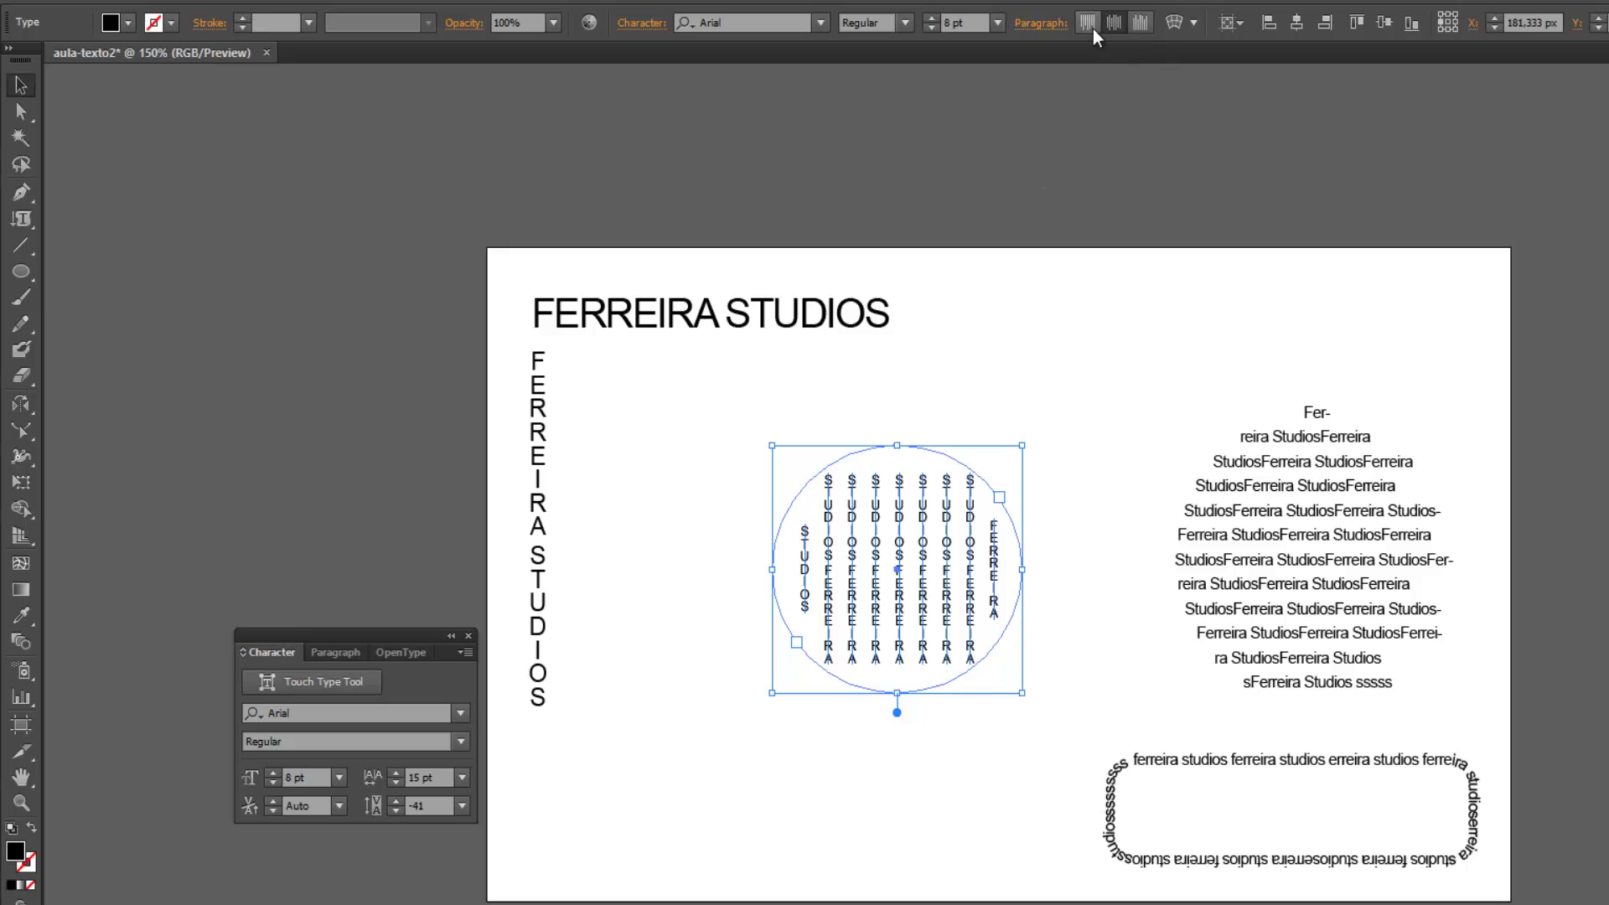
click(1314, 560)
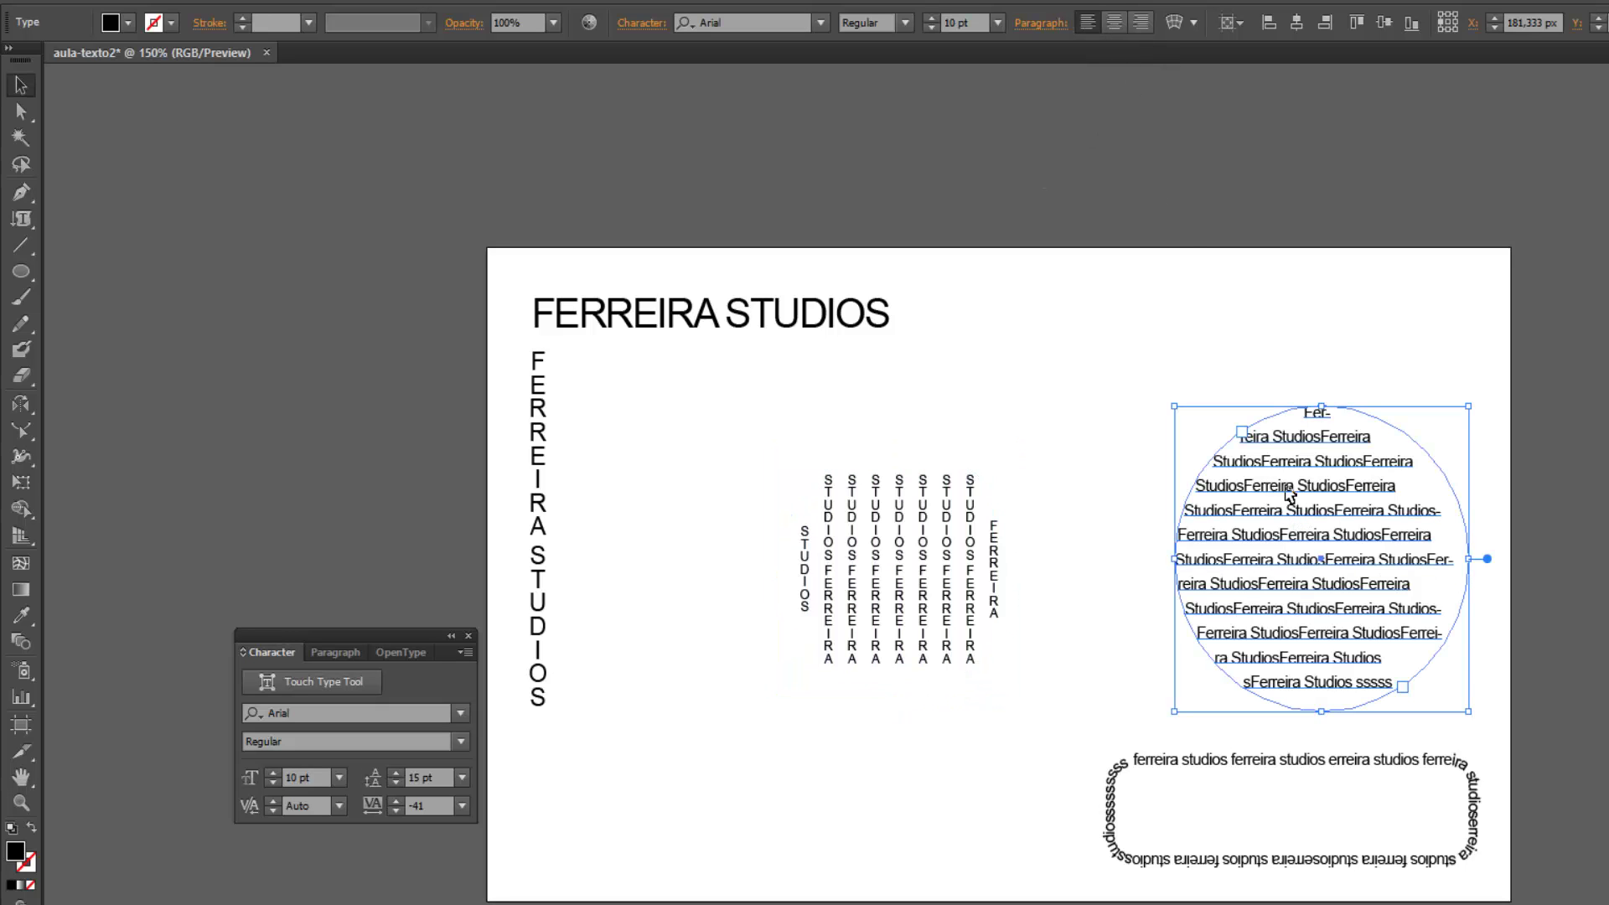
click(1114, 23)
click(1024, 216)
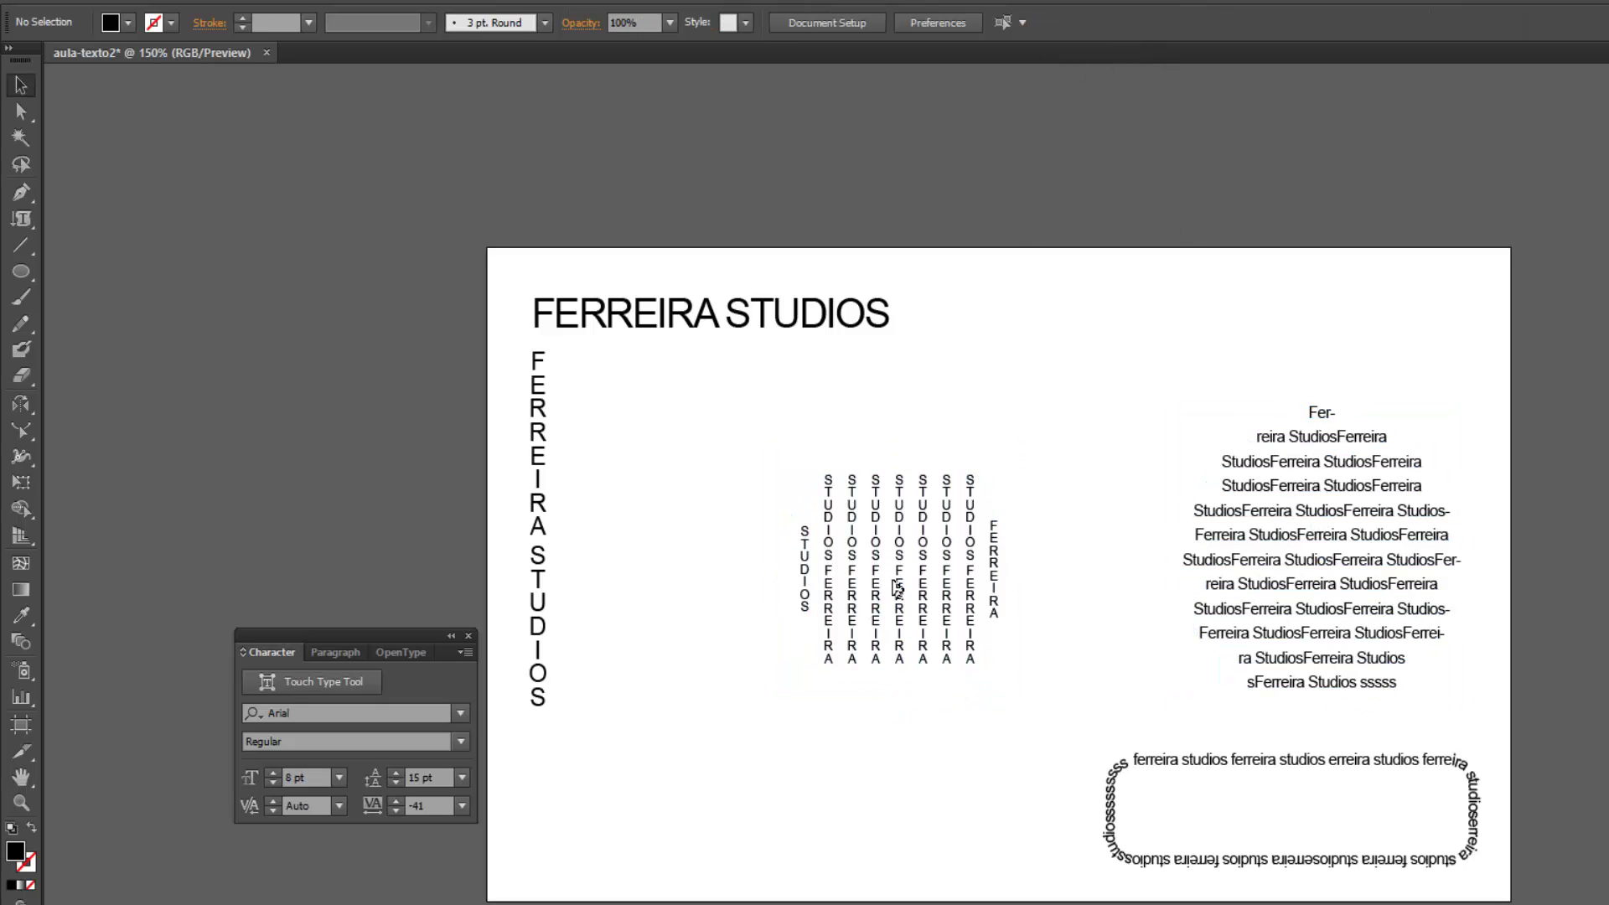
Move the circular text block to the artboard's top right.
click(948, 576)
drag(948, 576, 1121, 393)
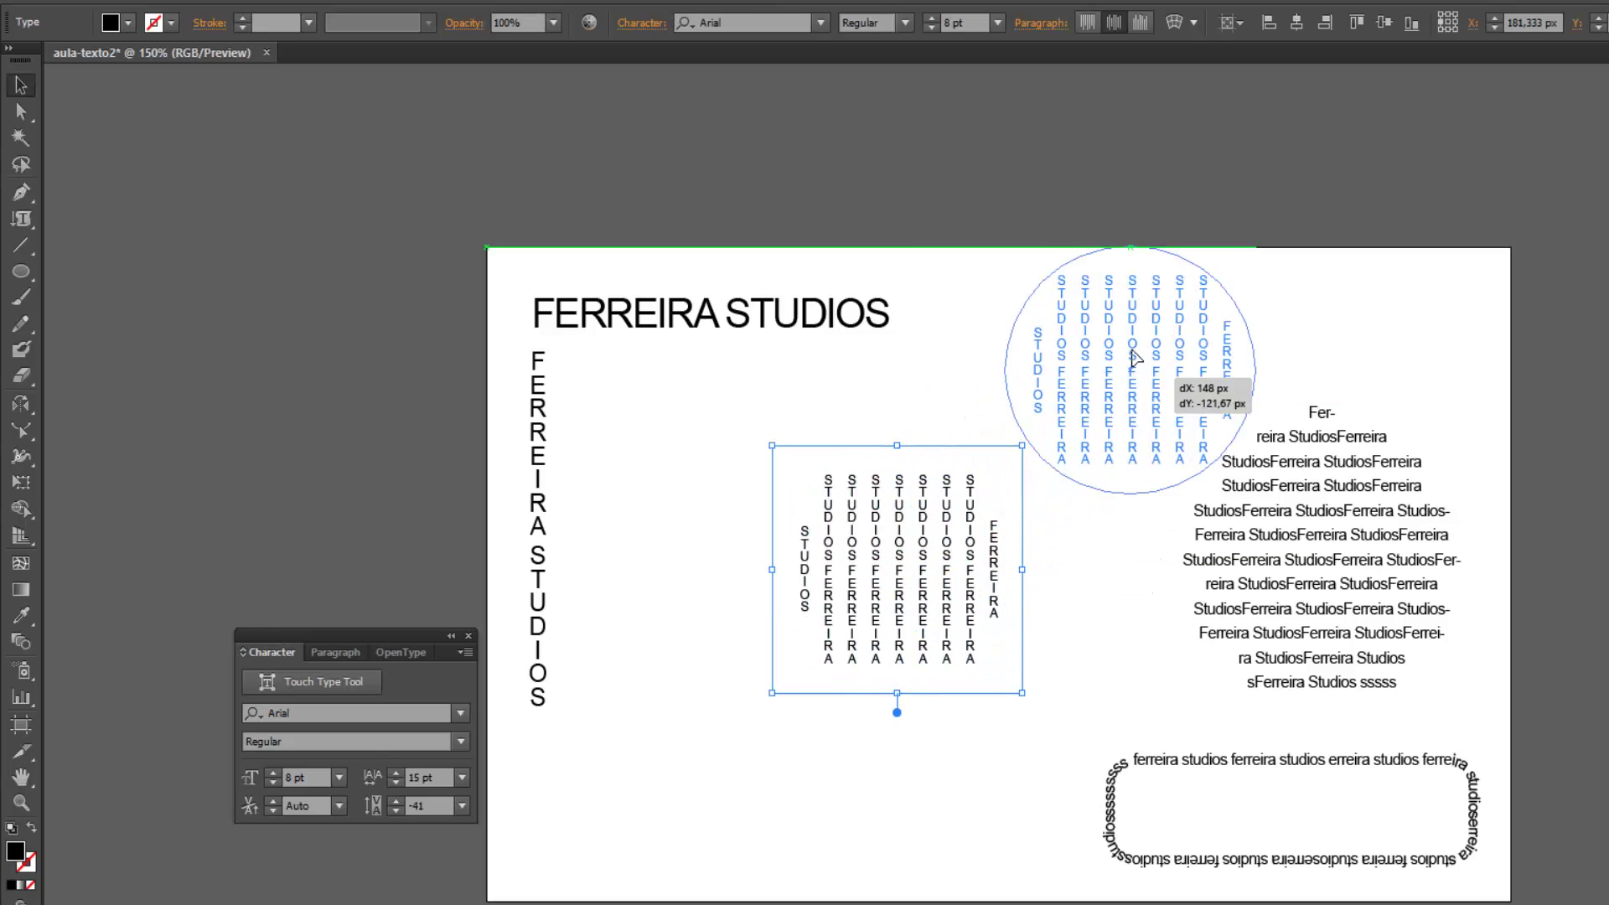
click(1036, 601)
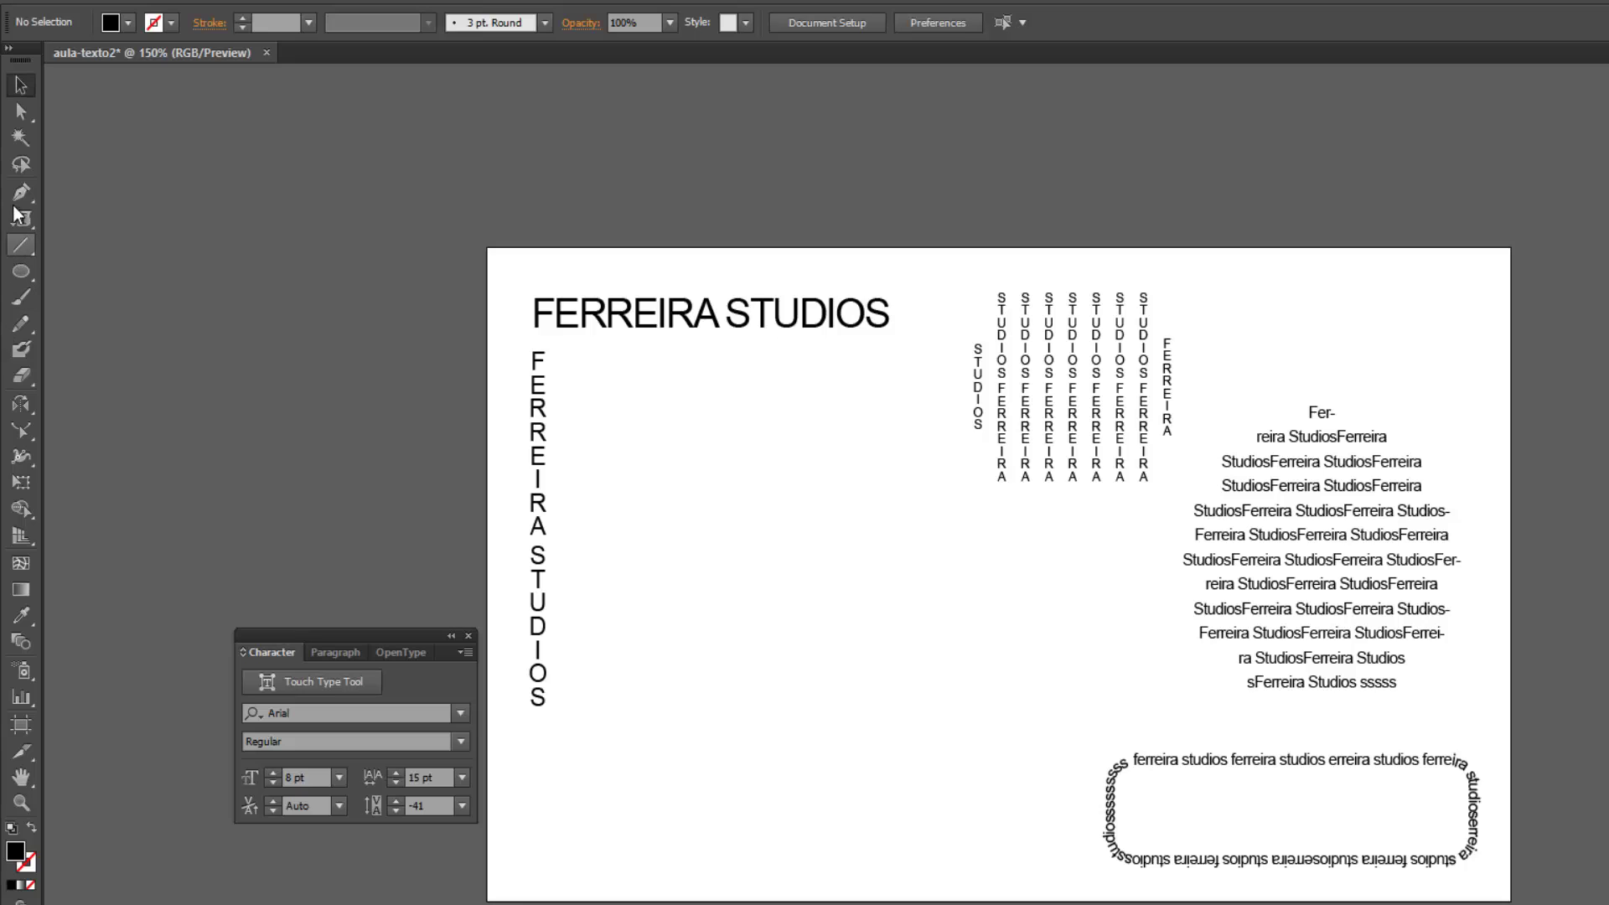
Try the Vertical Type on a Path tool and dismiss its warning.
drag(19, 218, 132, 330)
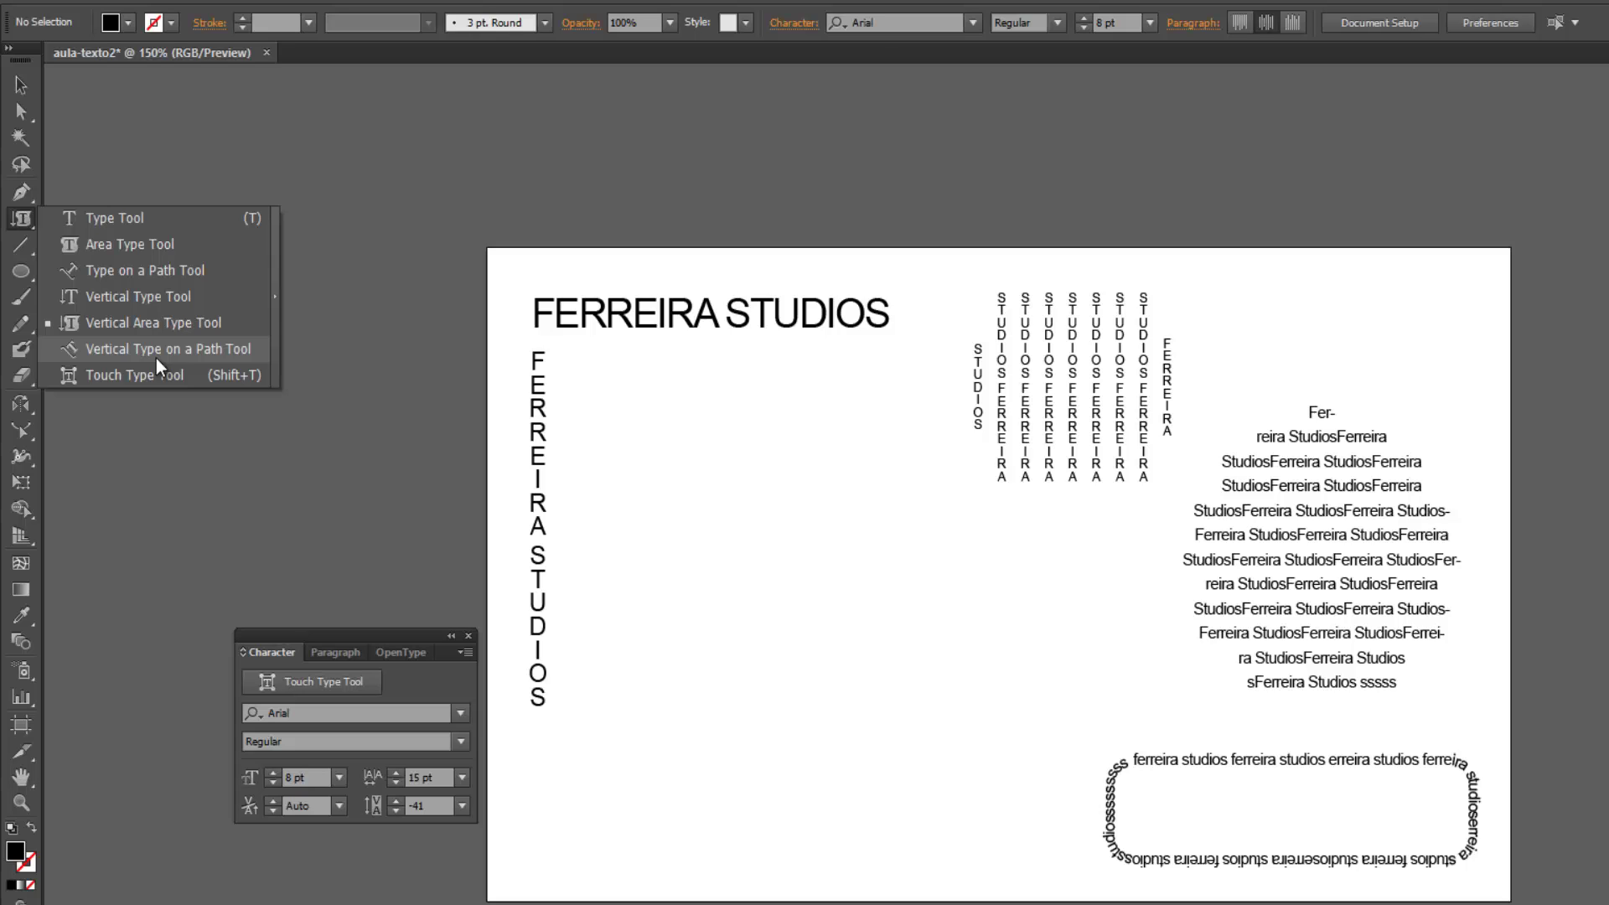
click(156, 356)
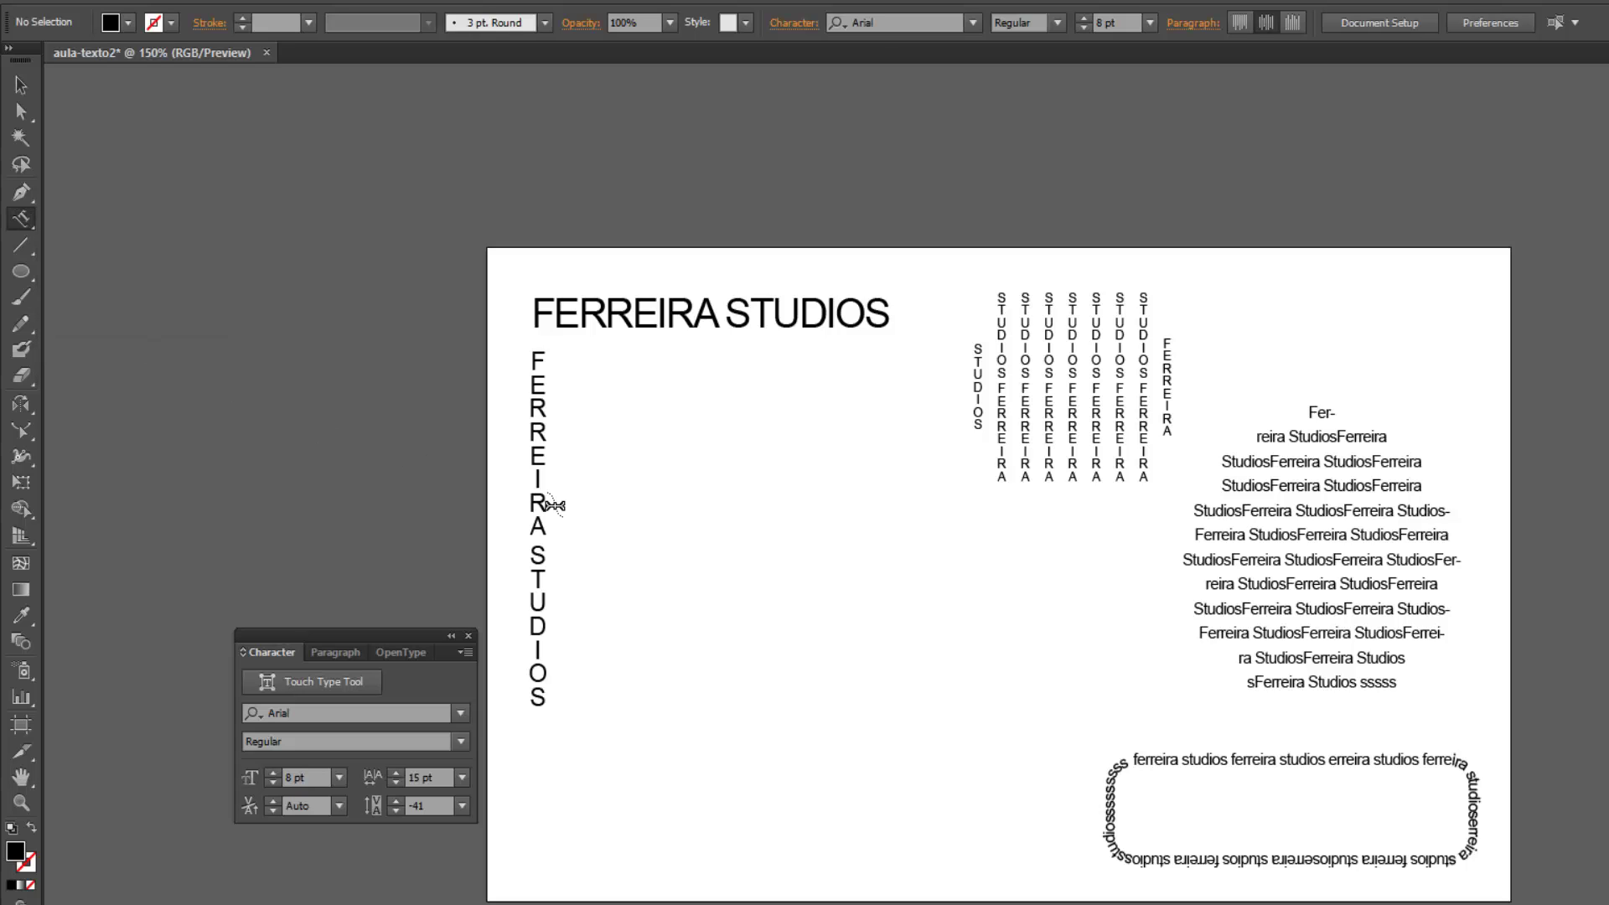
click(992, 444)
key(Return)
key(v)
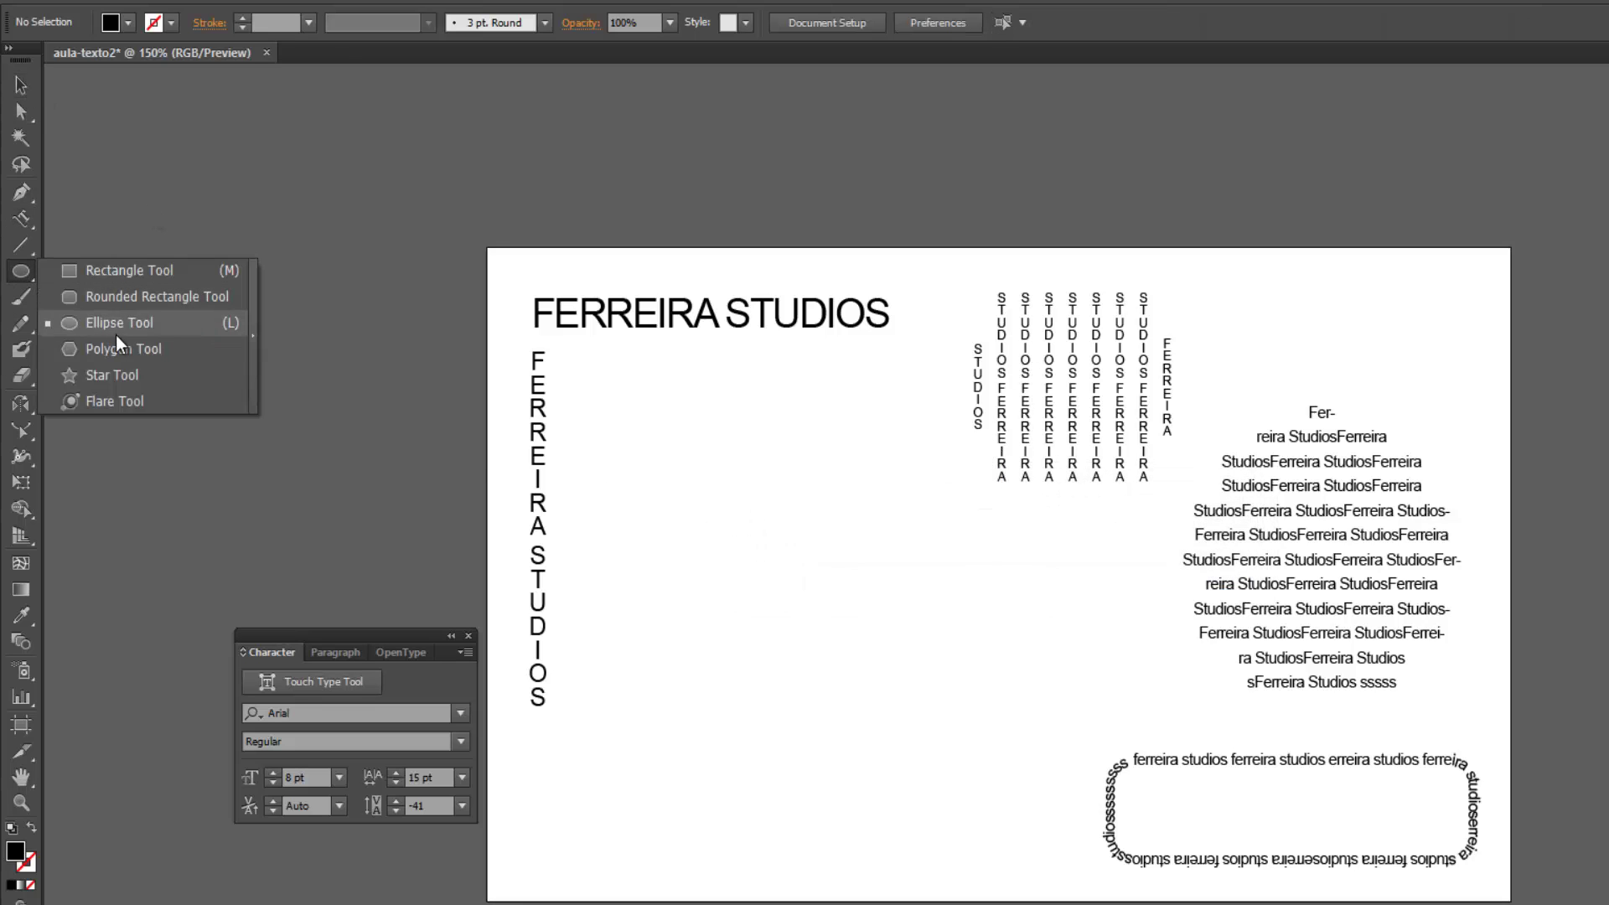
Draw a hexagon with the Polygon tool and move it down and right.
drag(21, 270, 139, 348)
drag(726, 517, 681, 567)
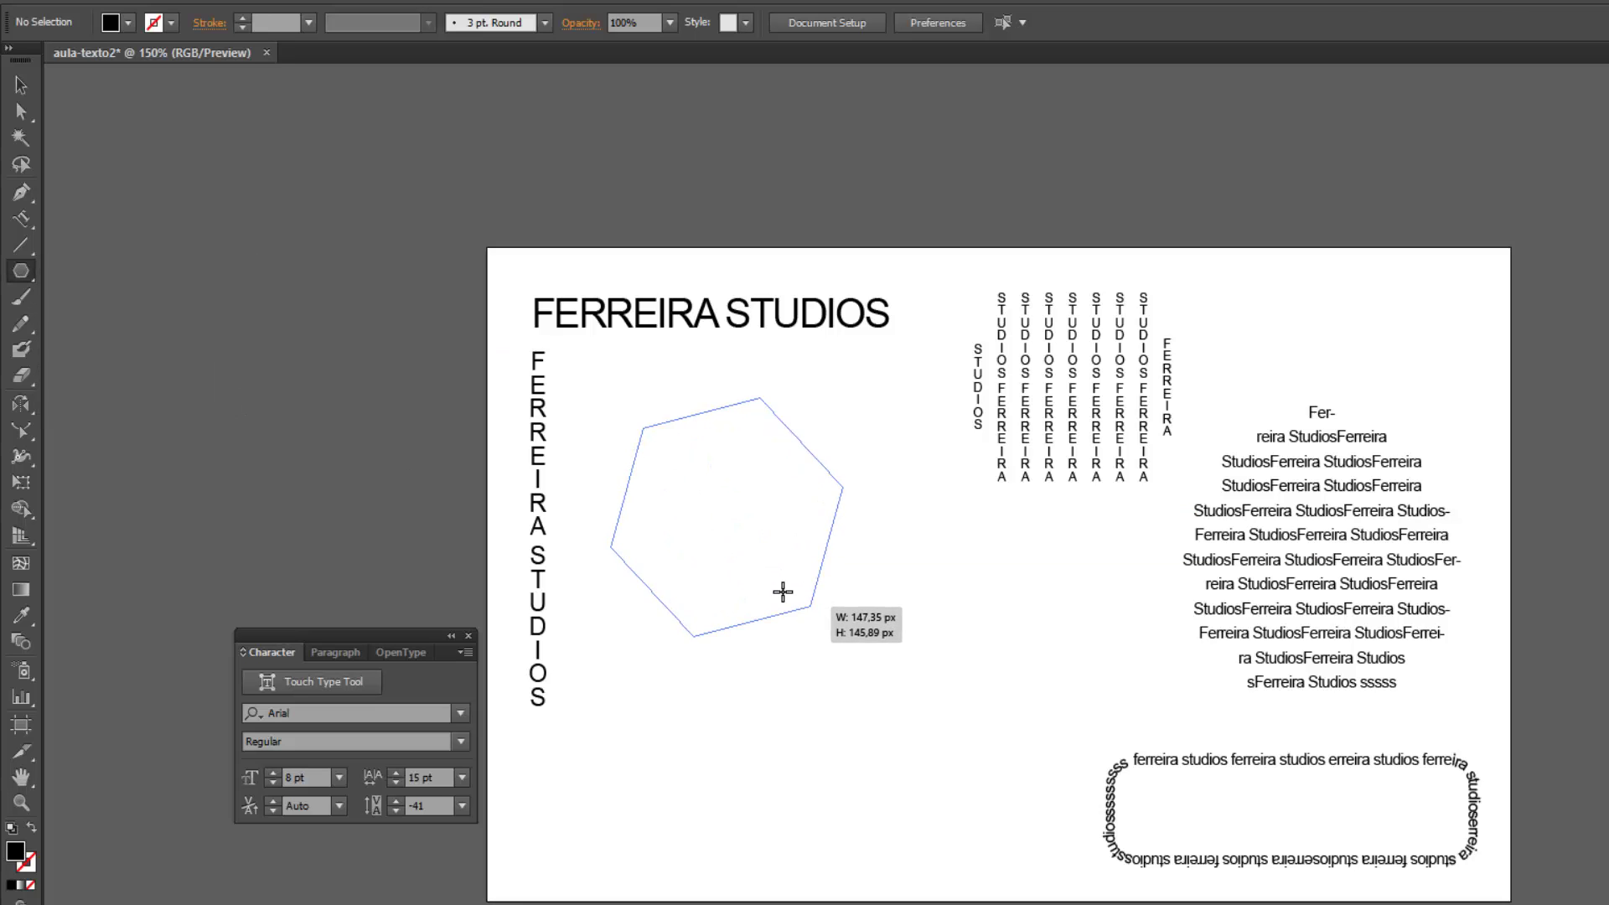
click(15, 87)
drag(726, 516, 881, 604)
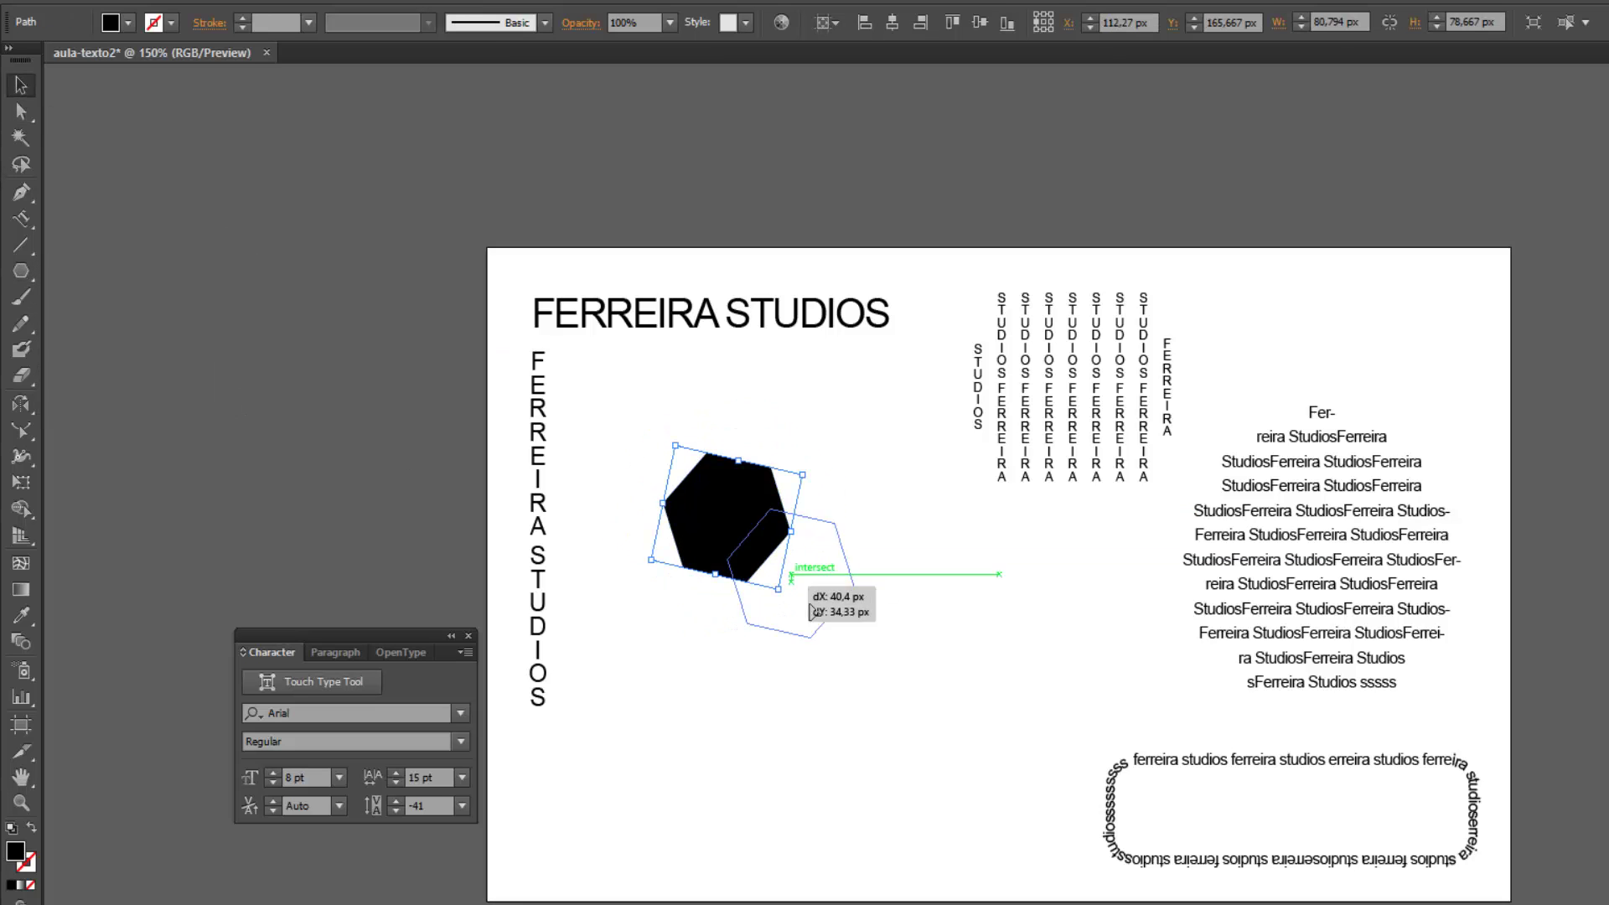
Type FERREIRA STUDIOS FERREIRA STUDIOS vertically along the hexagon's edge.
click(18, 222)
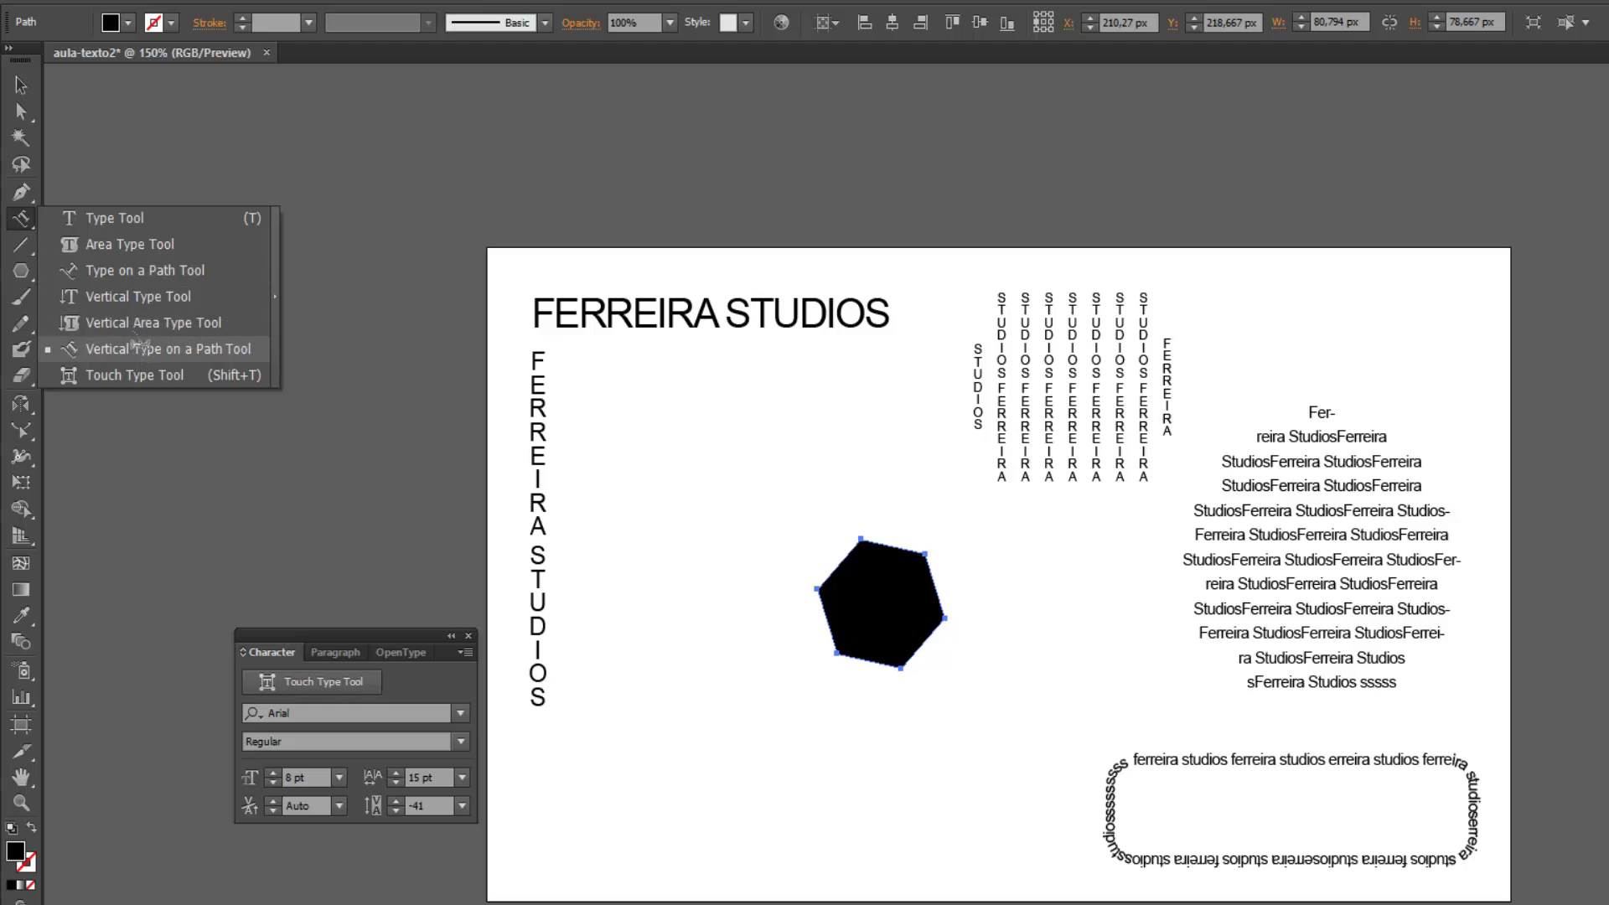
drag(15, 230, 125, 346)
drag(20, 220, 173, 355)
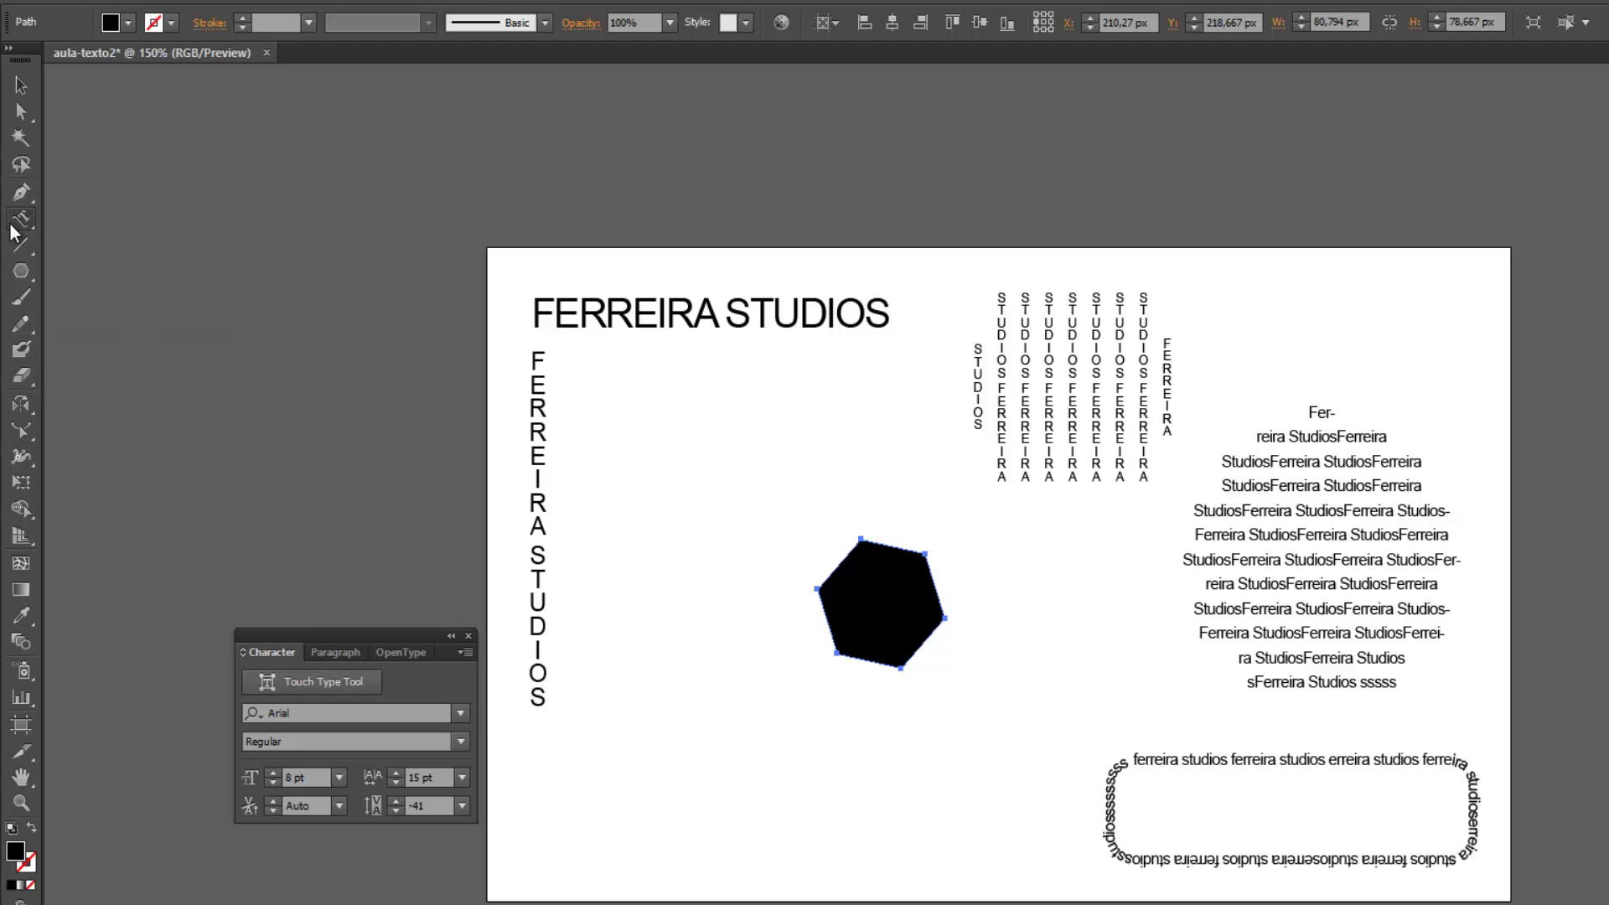
click(864, 538)
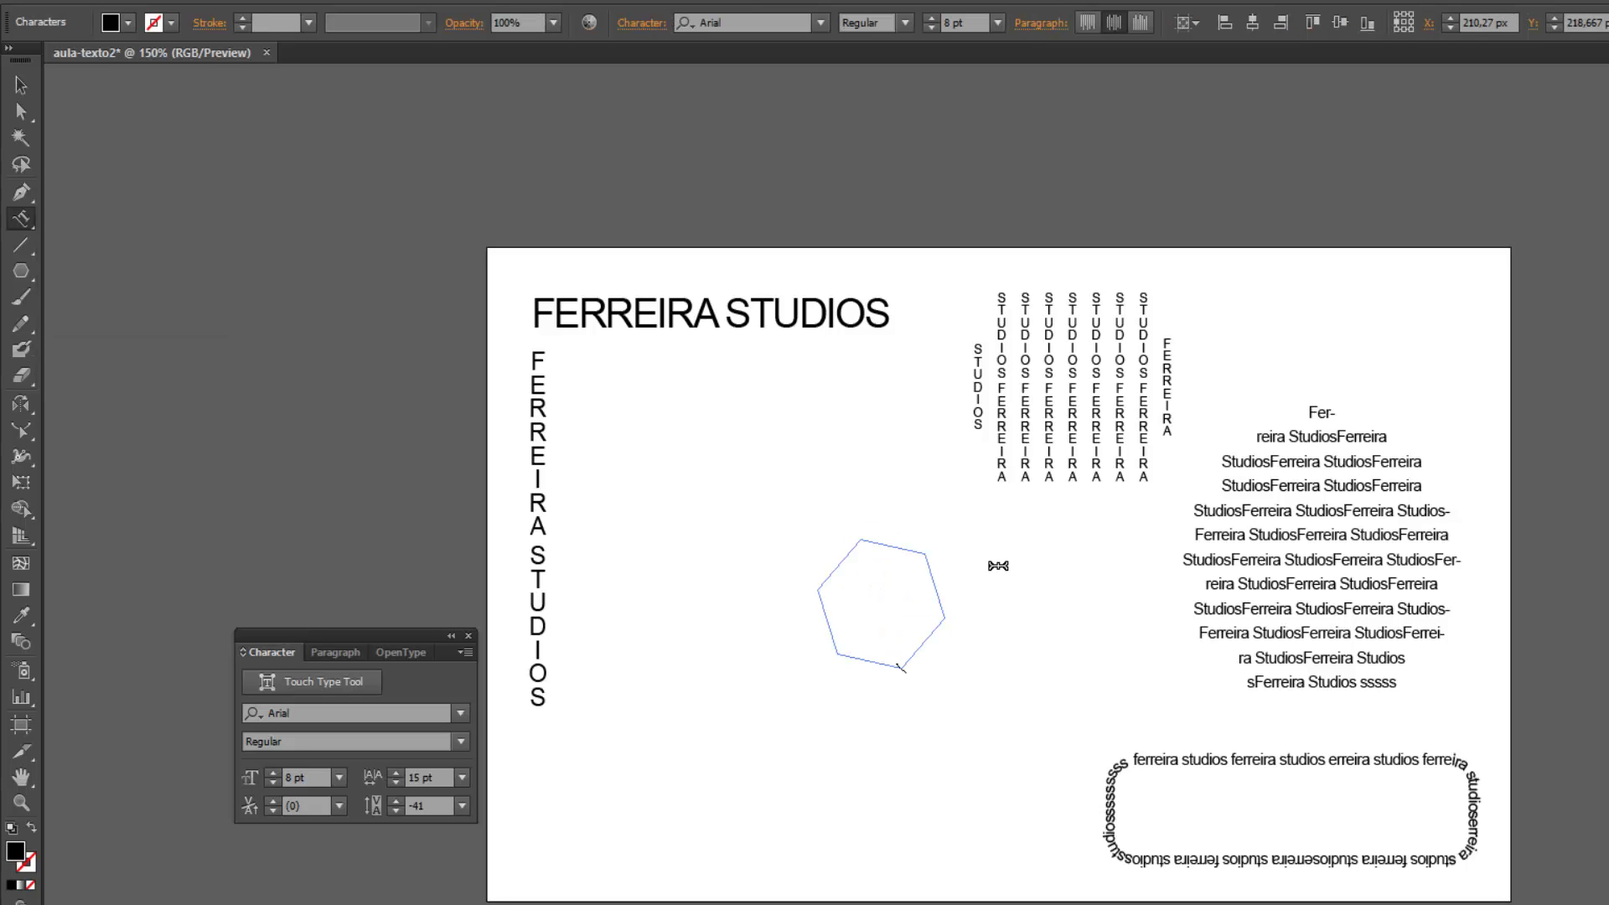
text(FERREIR)
text(A STUDIOS)
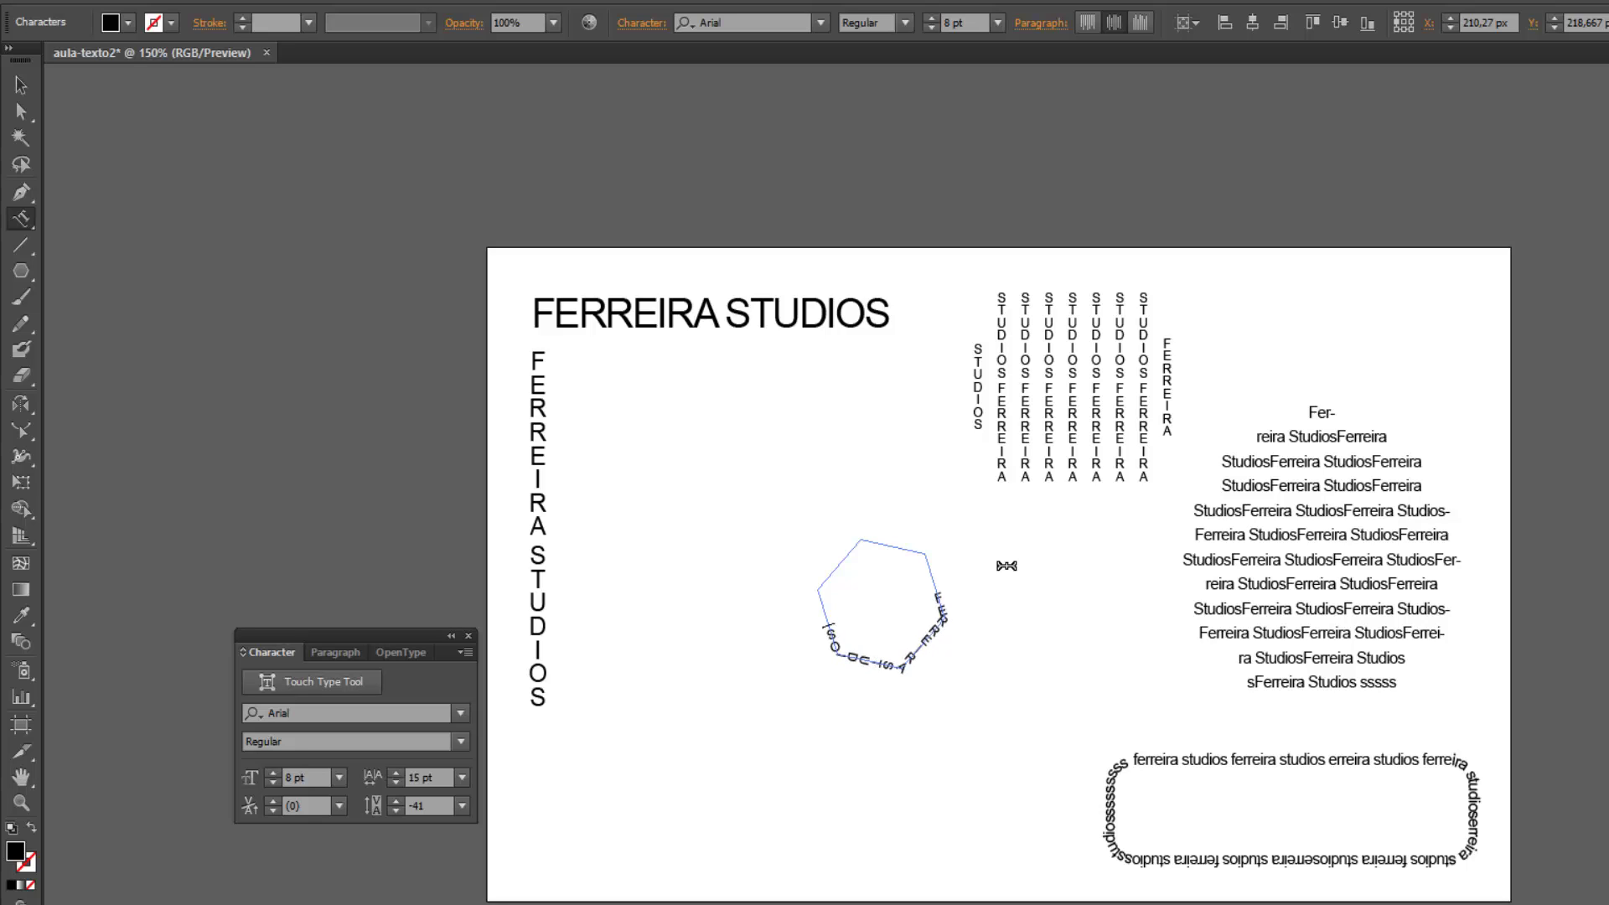
text( FERREIRA)
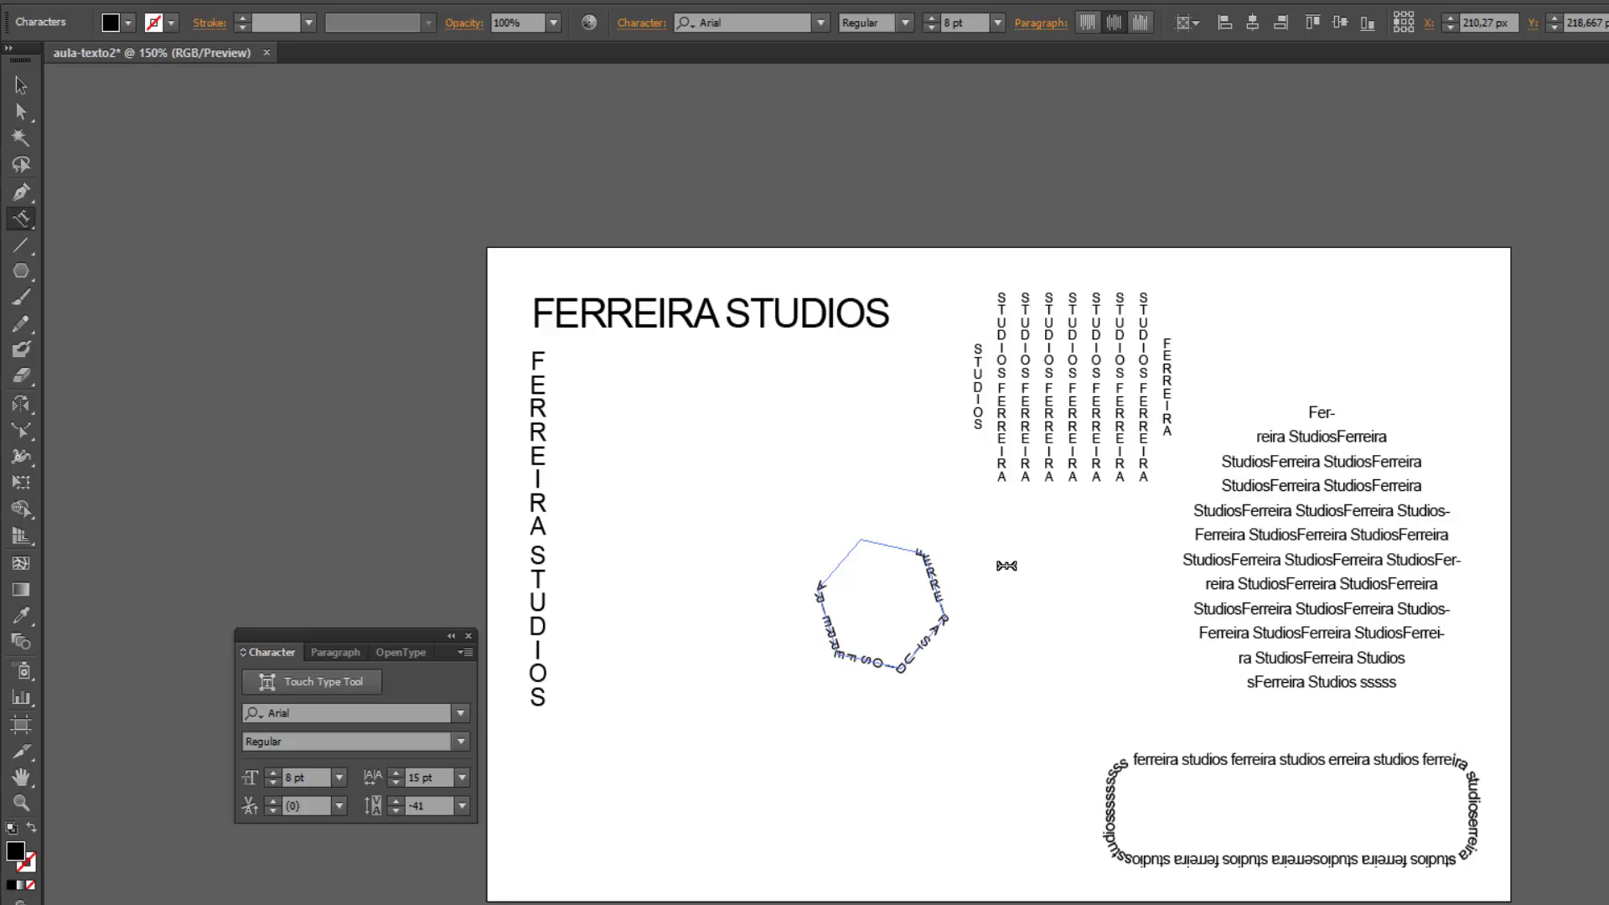
text( STUDIOS)
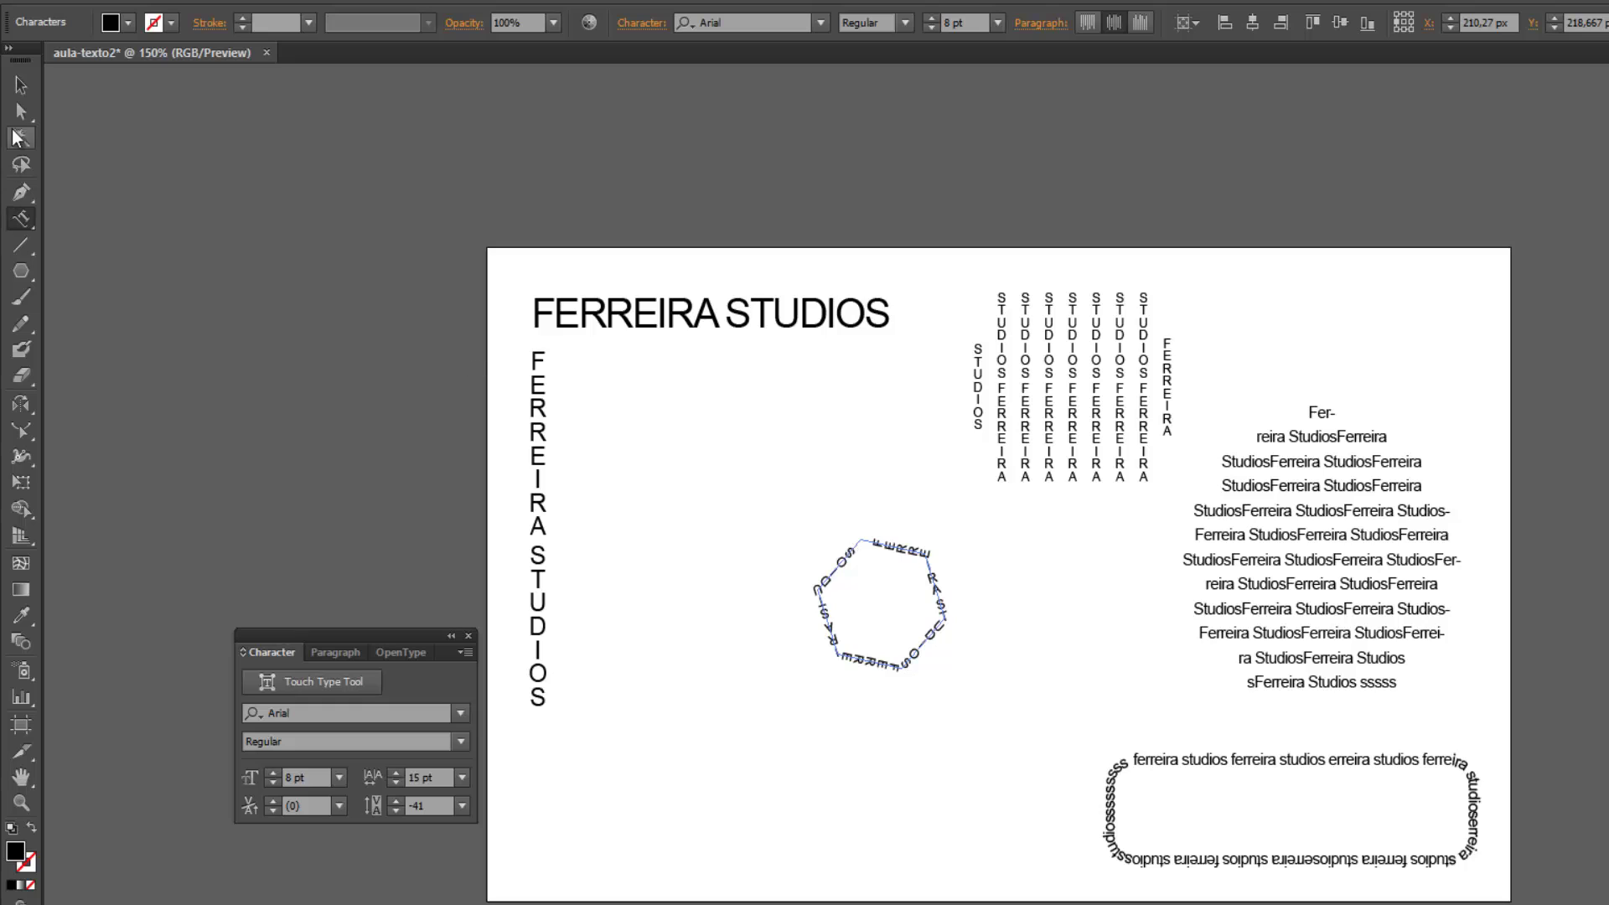
key(Escape)
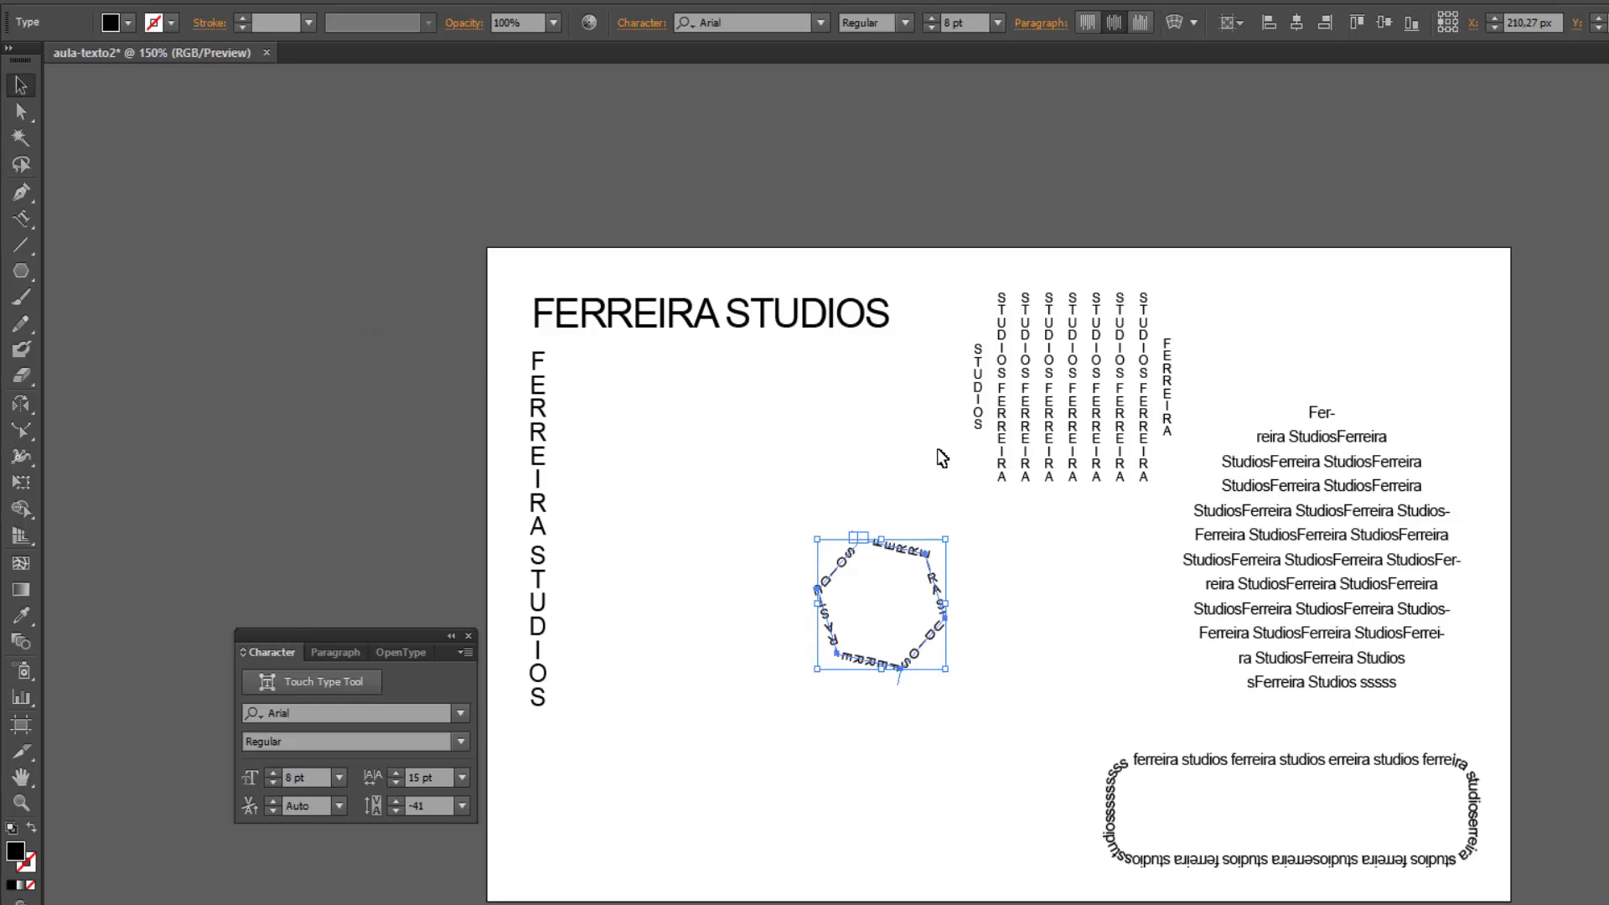
Move the hexagon text down and right, then select the FERREIRA STUDIOS heading.
click(864, 454)
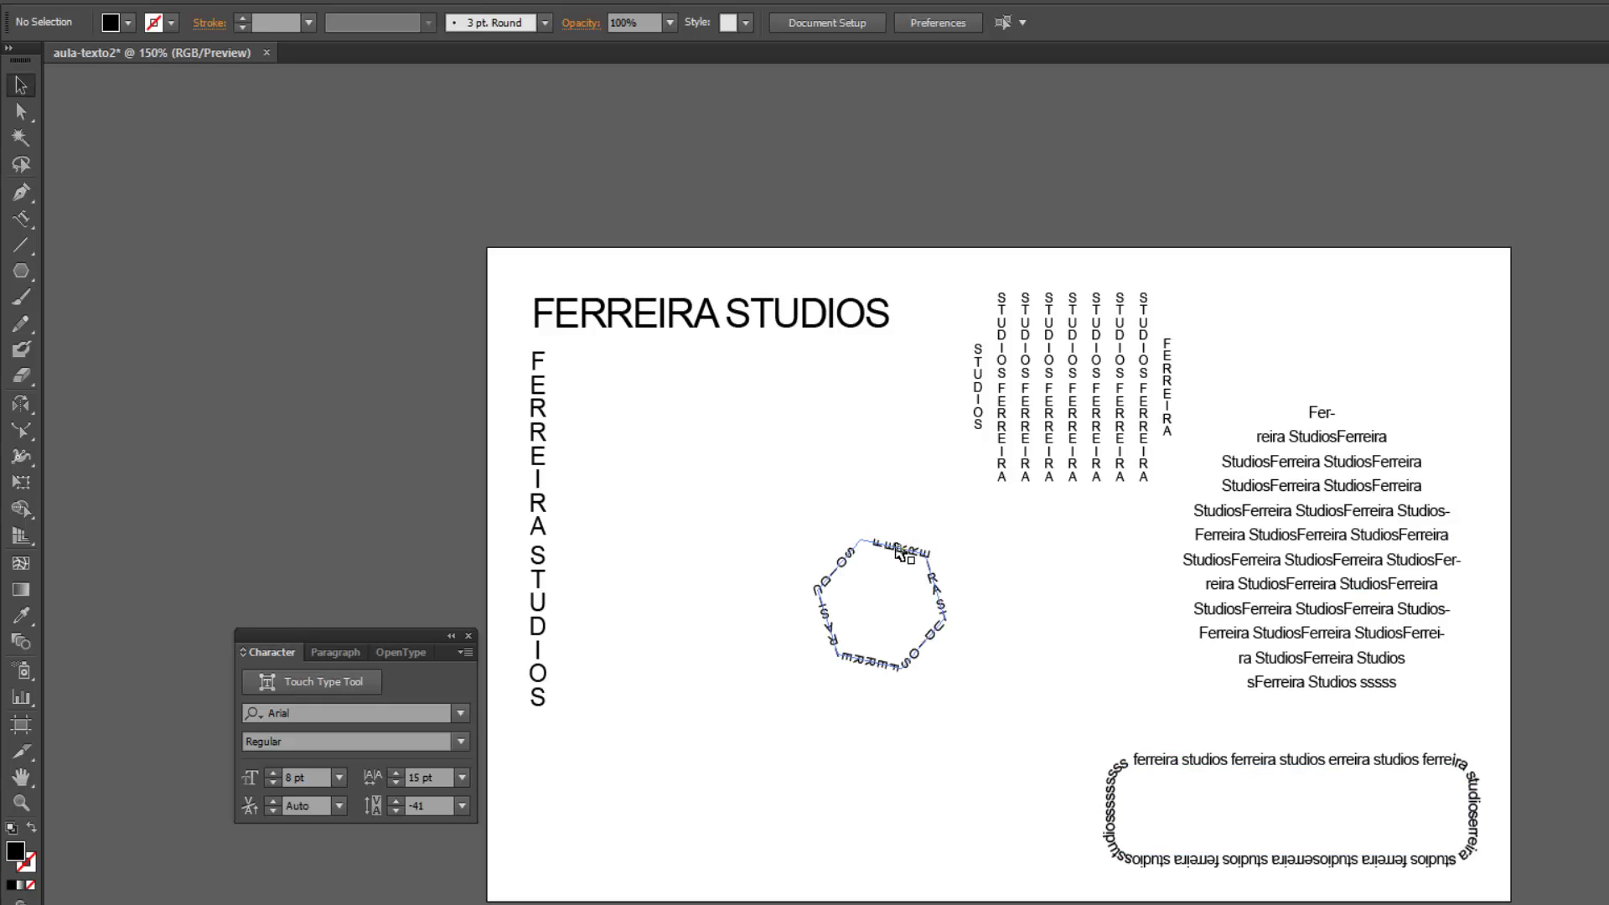
drag(938, 604, 1045, 647)
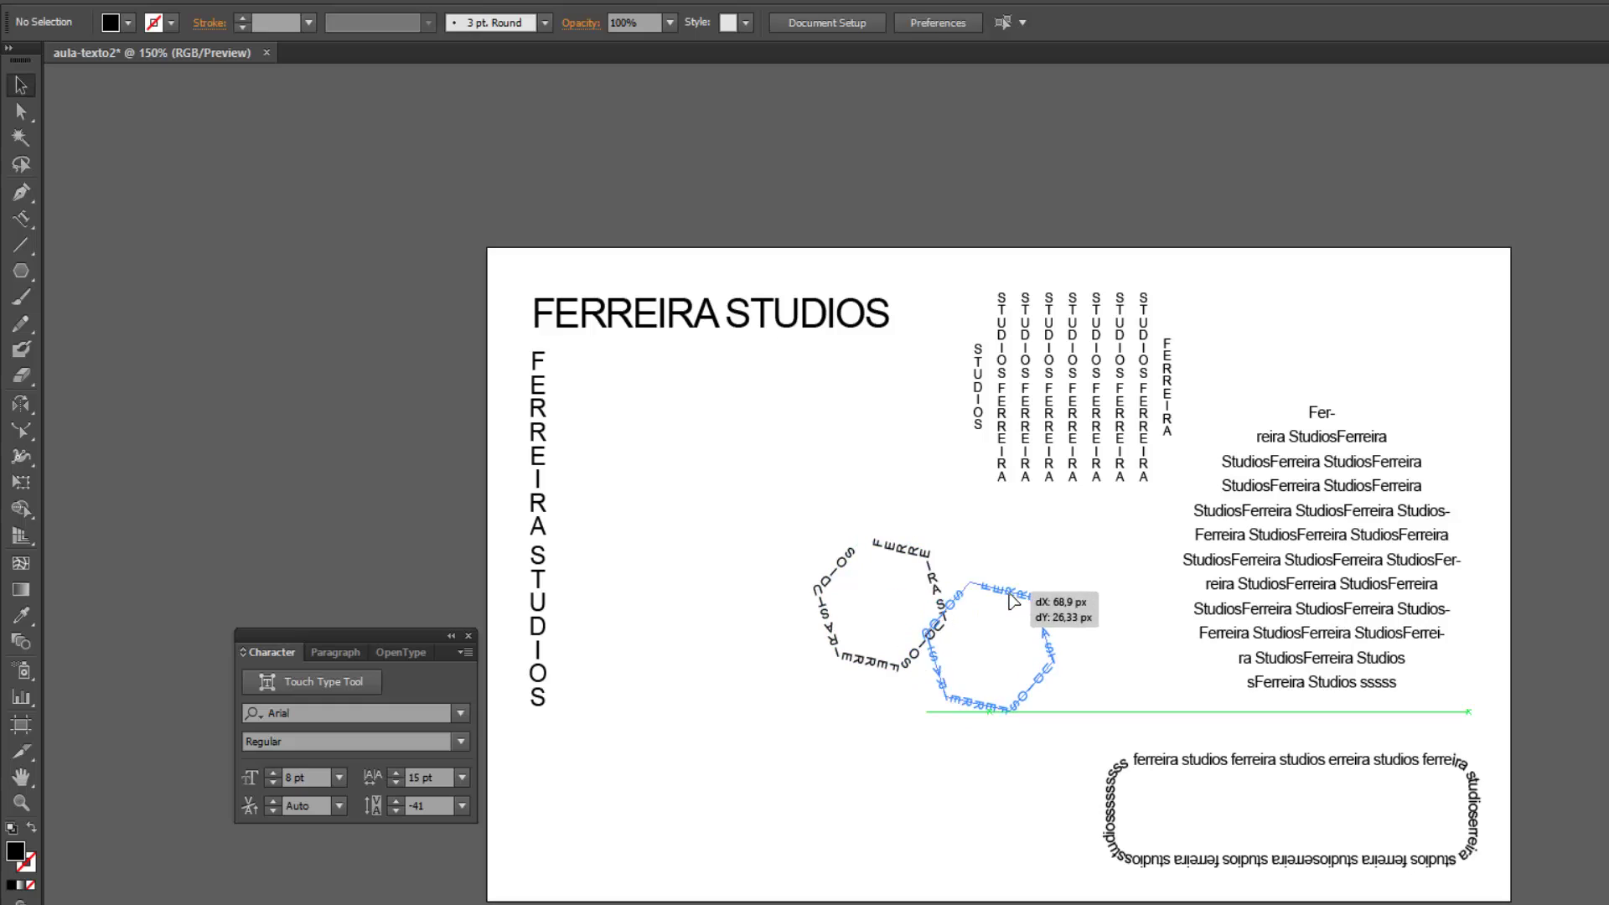
click(23, 218)
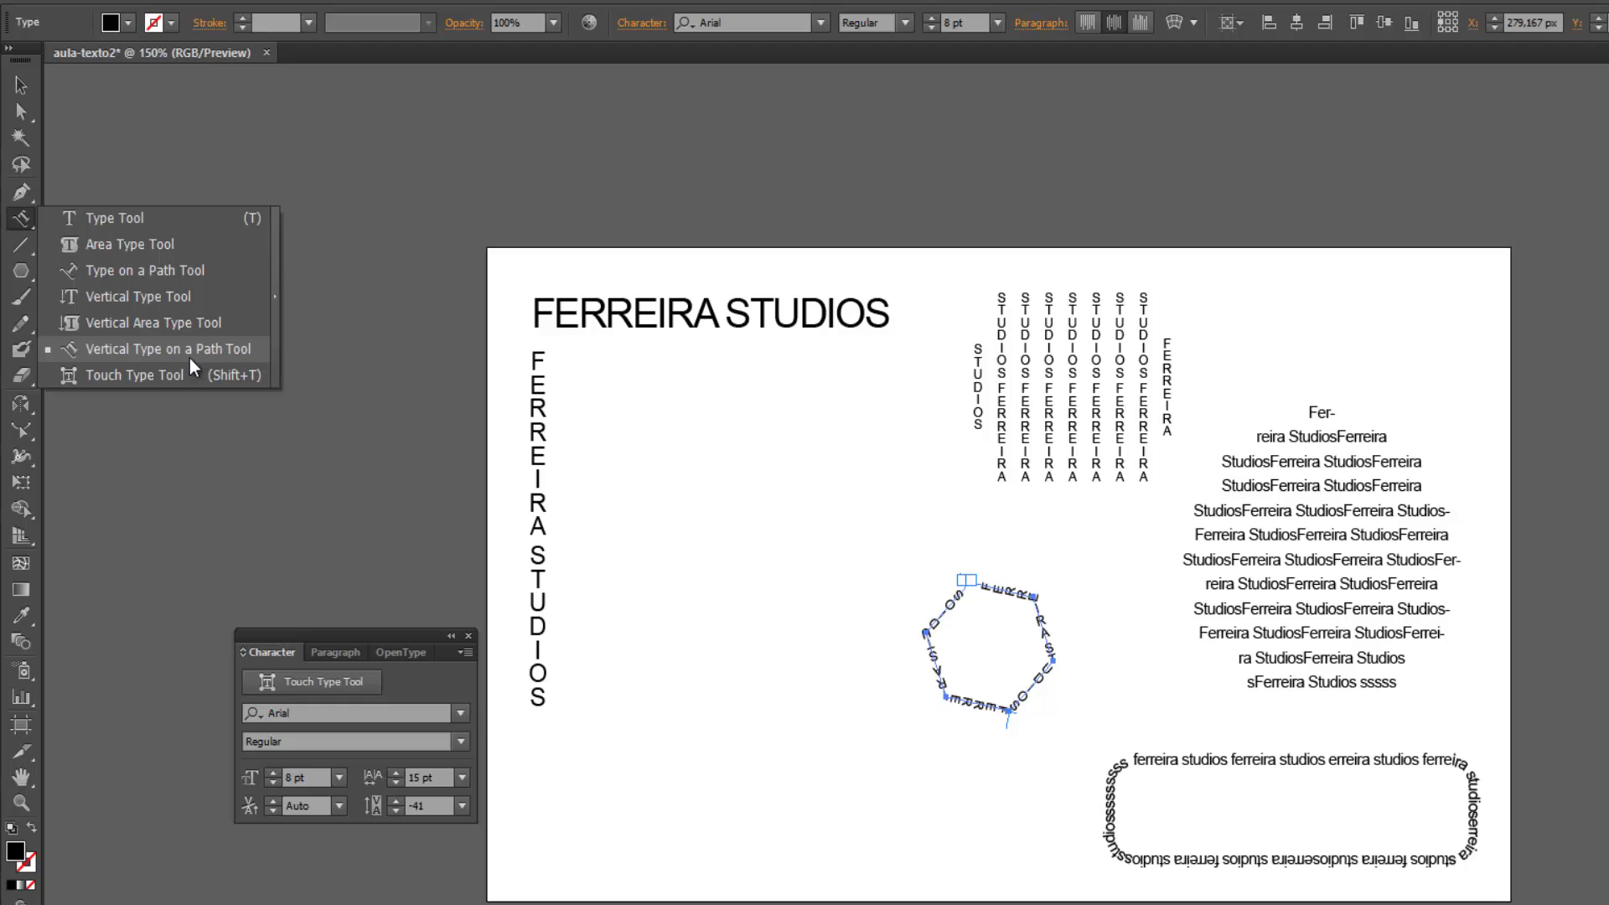
click(21, 85)
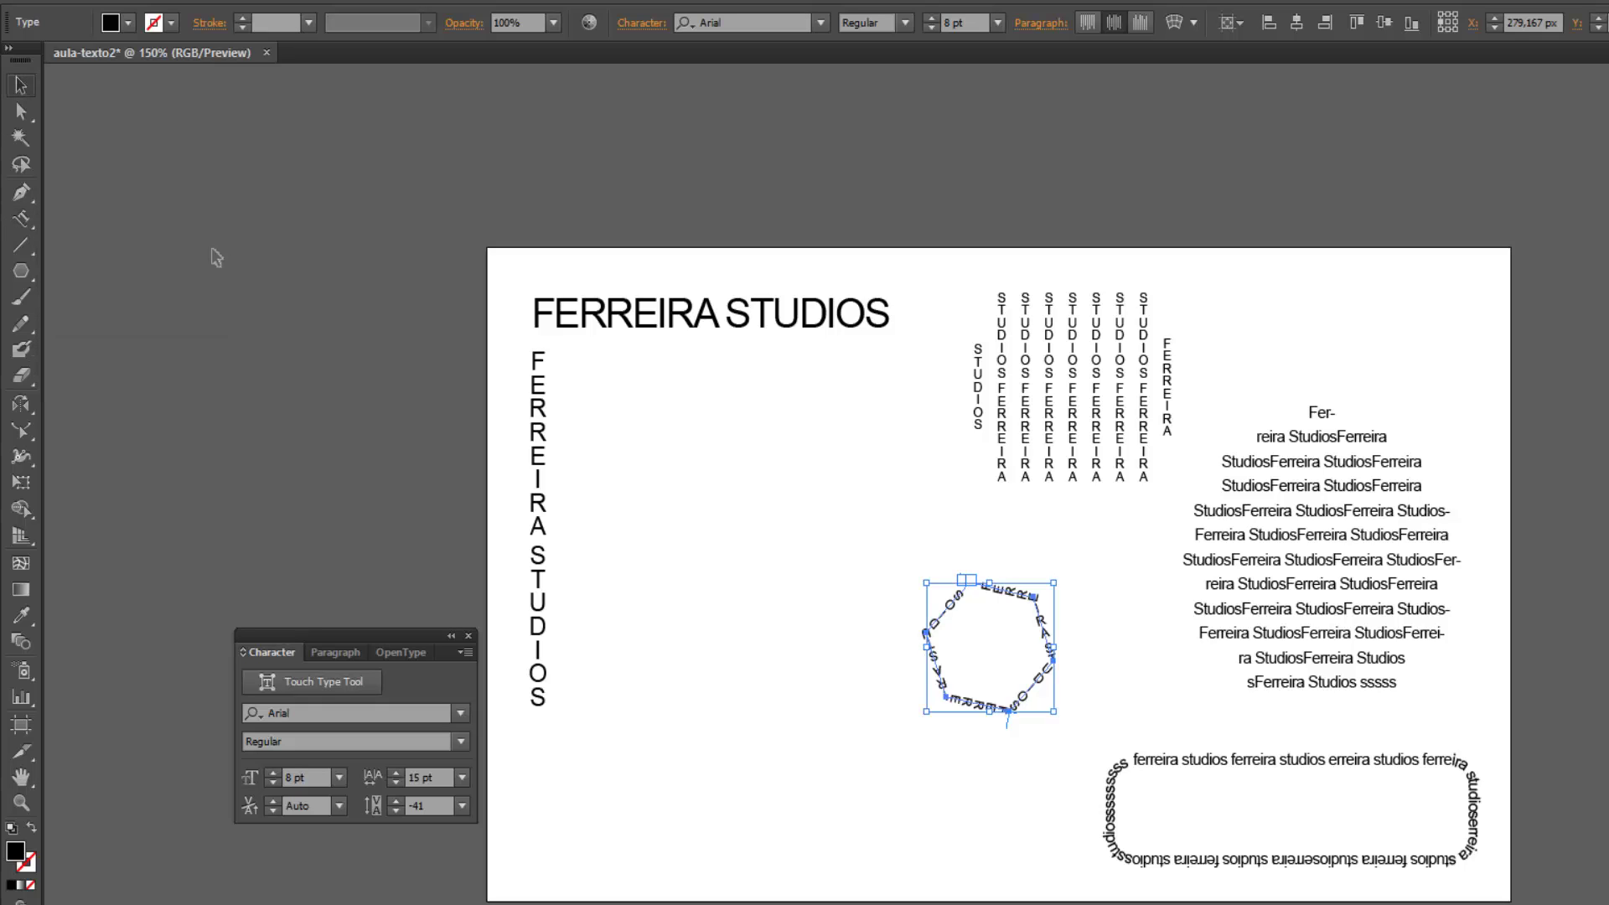
click(691, 338)
click(749, 318)
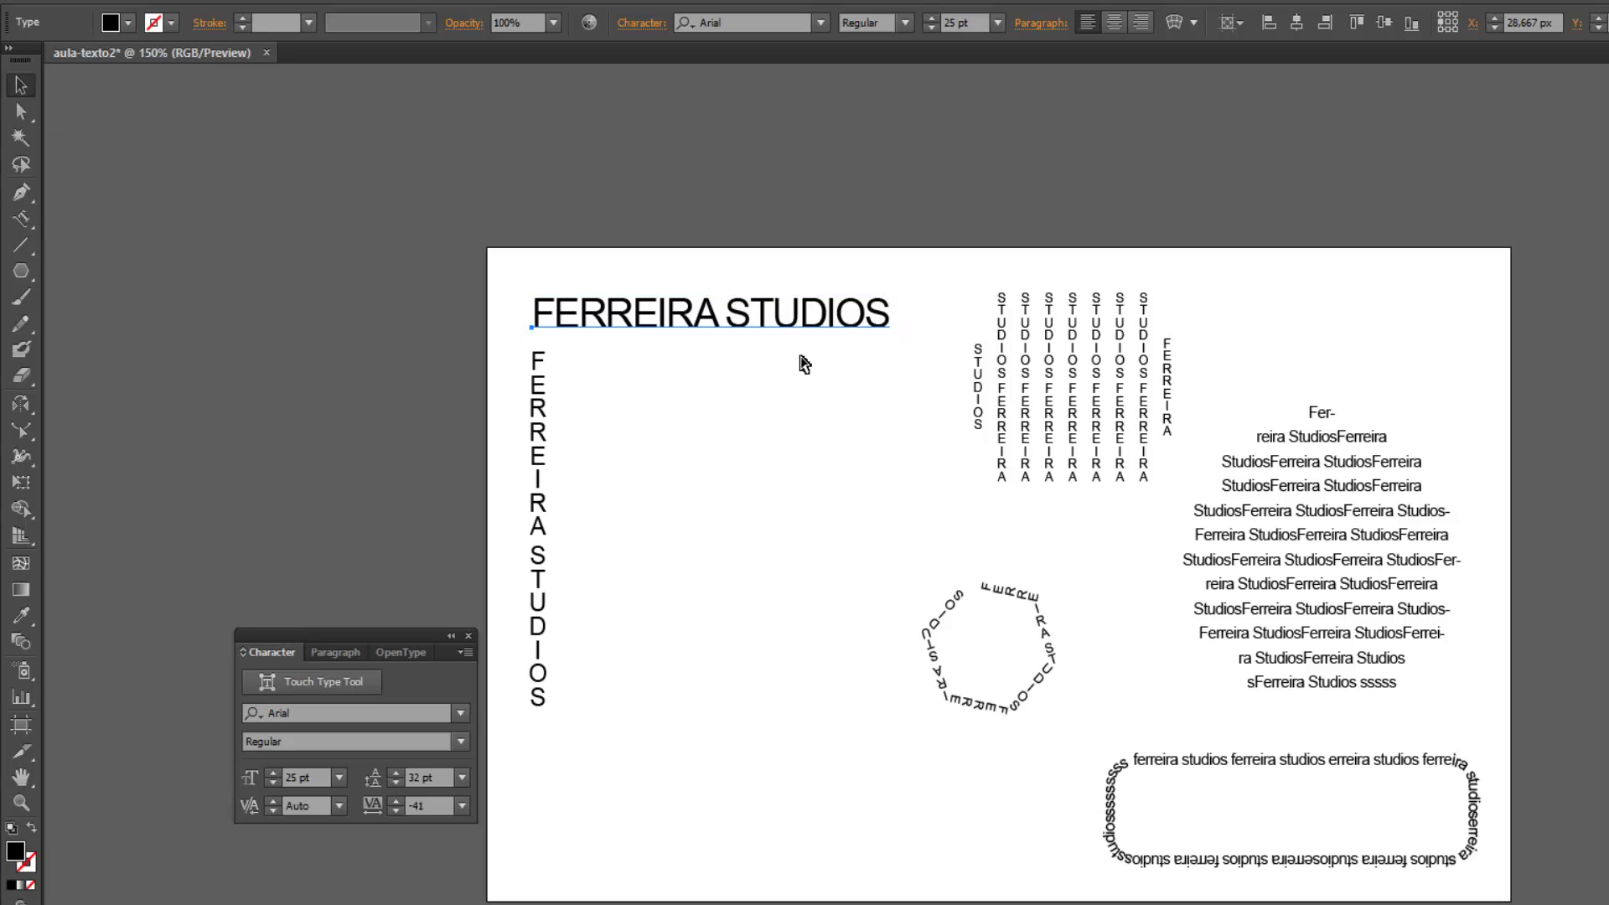
Paste a copy of the heading in the page middle and nudge the hexagon text right.
key(ctrl+v)
drag(1010, 579, 809, 516)
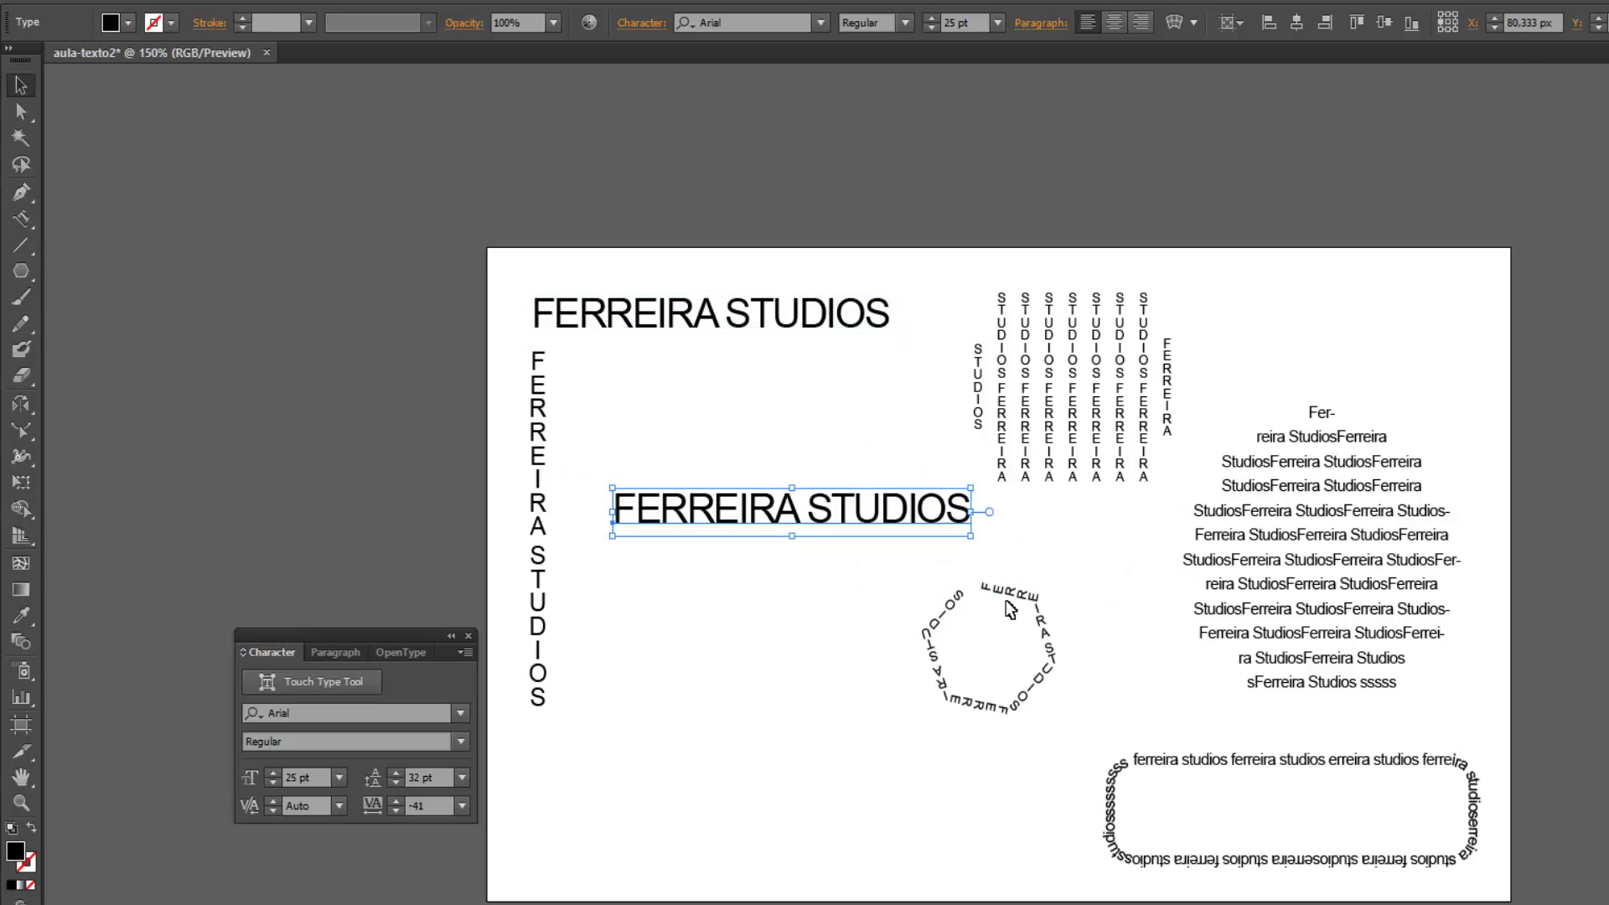
drag(1009, 610, 1115, 610)
drag(833, 538, 830, 560)
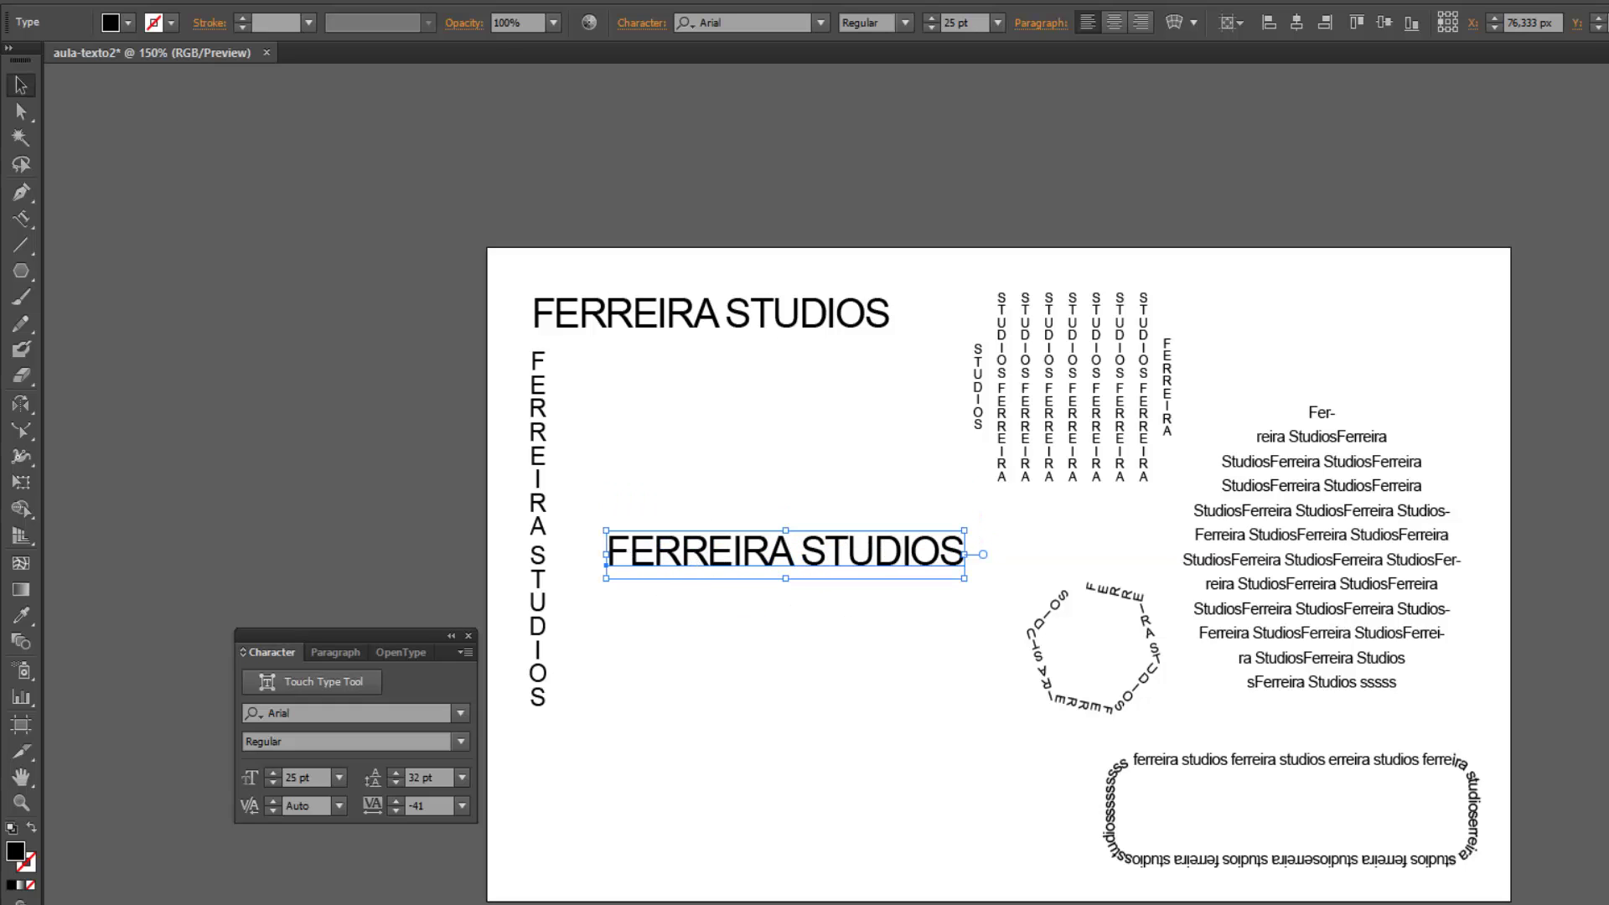
Fill the pasted heading copy with a blue swatch.
click(127, 22)
click(160, 74)
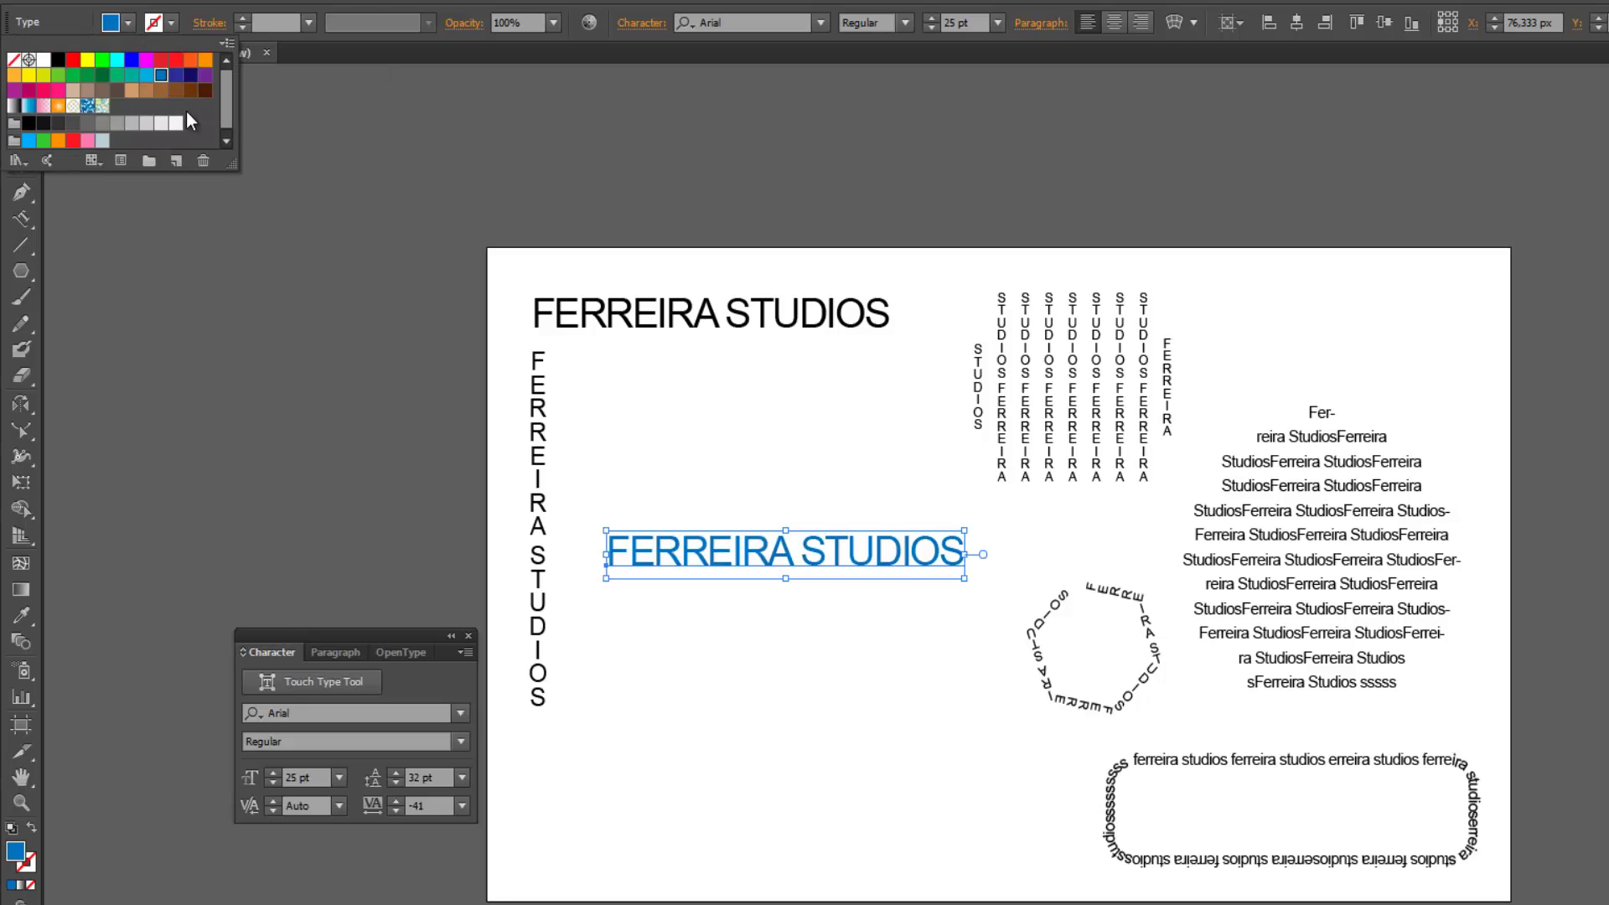
click(722, 662)
click(817, 582)
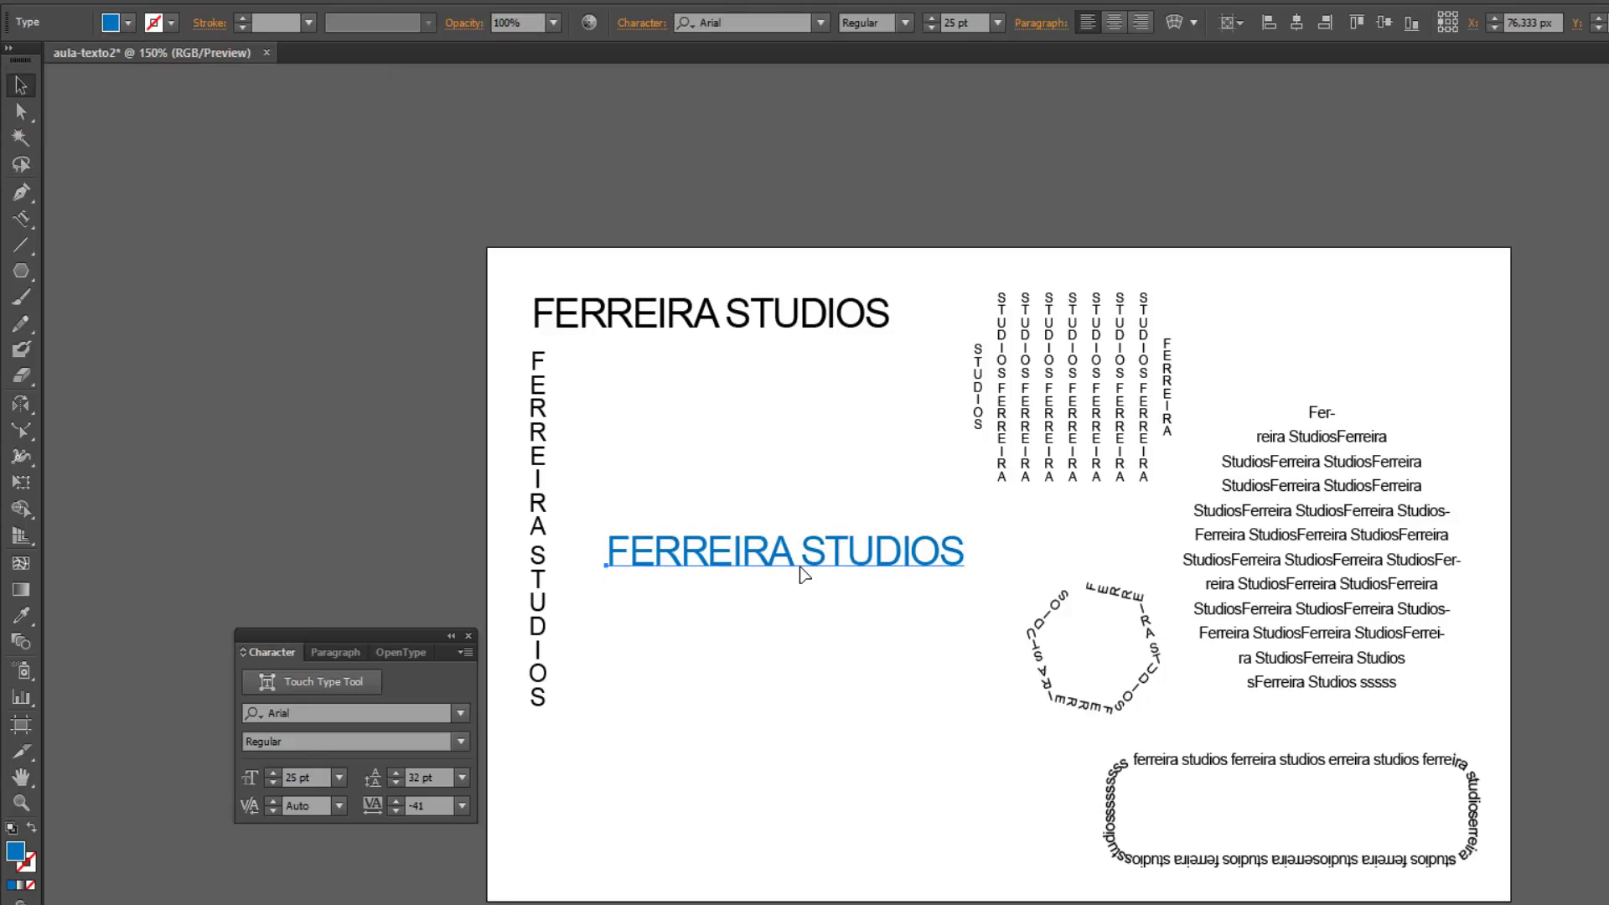
click(801, 572)
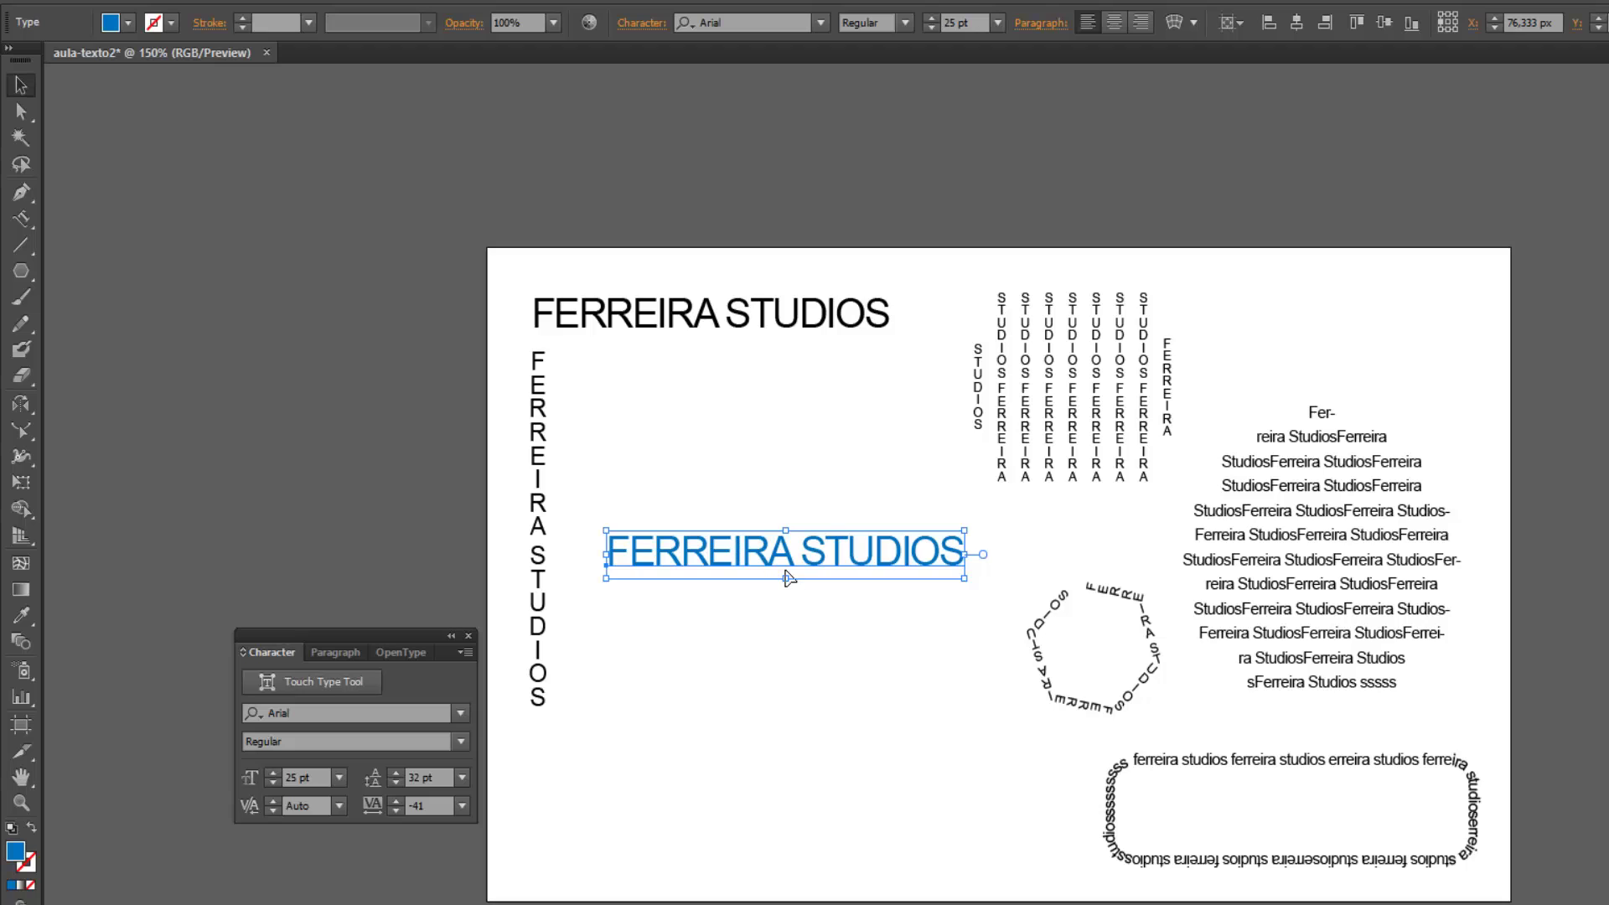
Duplicate the blue heading just below itself with an Alt-drag.
double_click(779, 555)
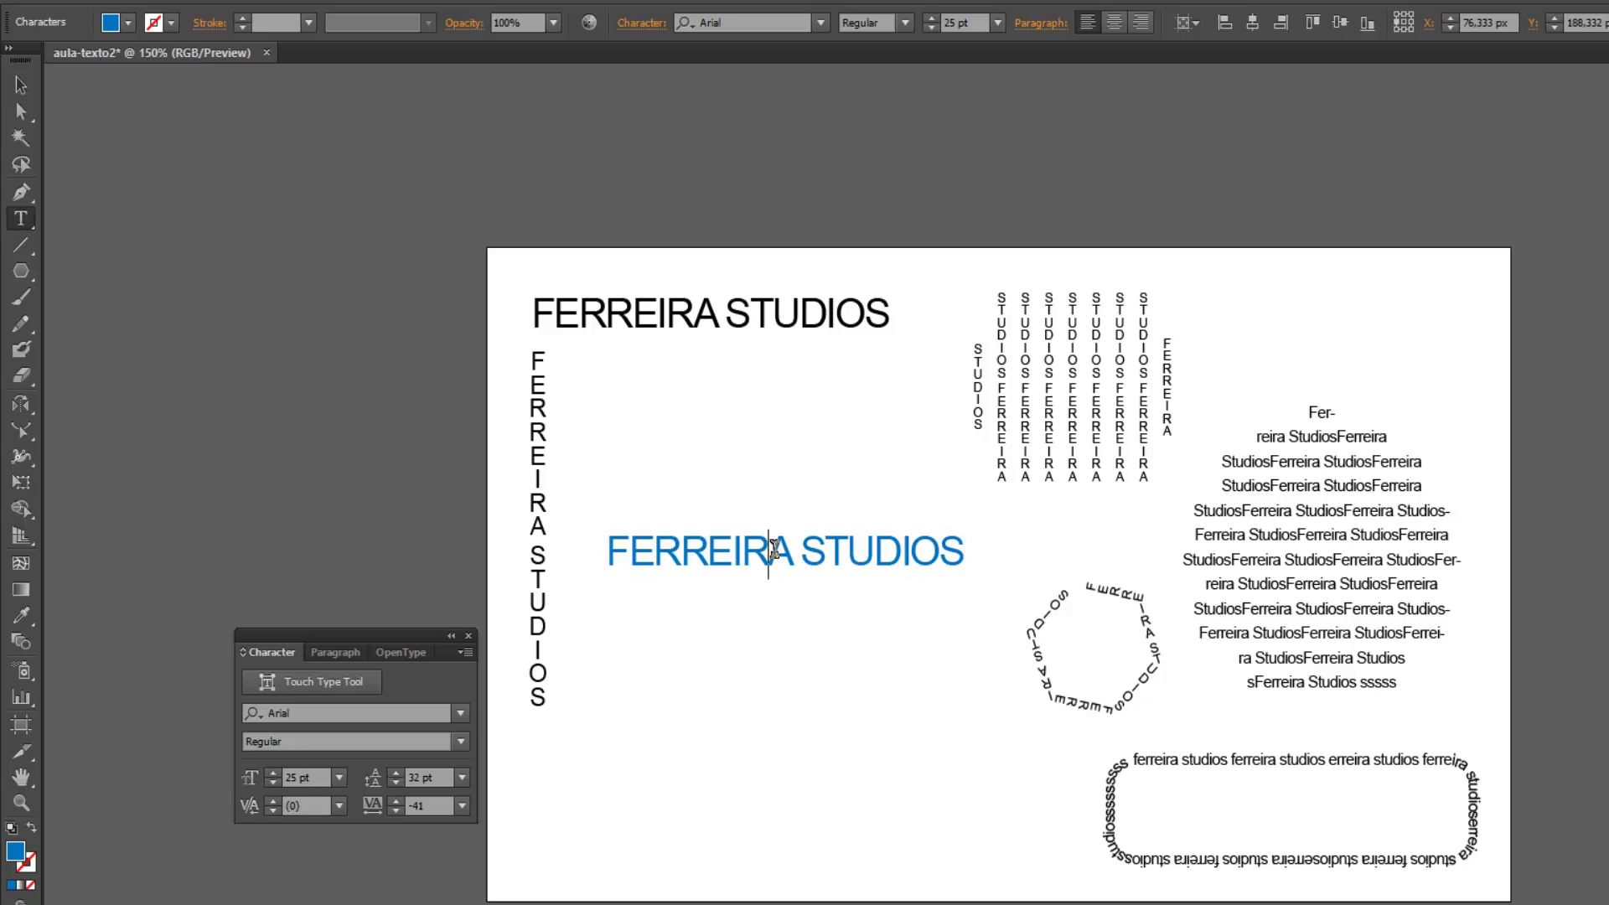
click(20, 84)
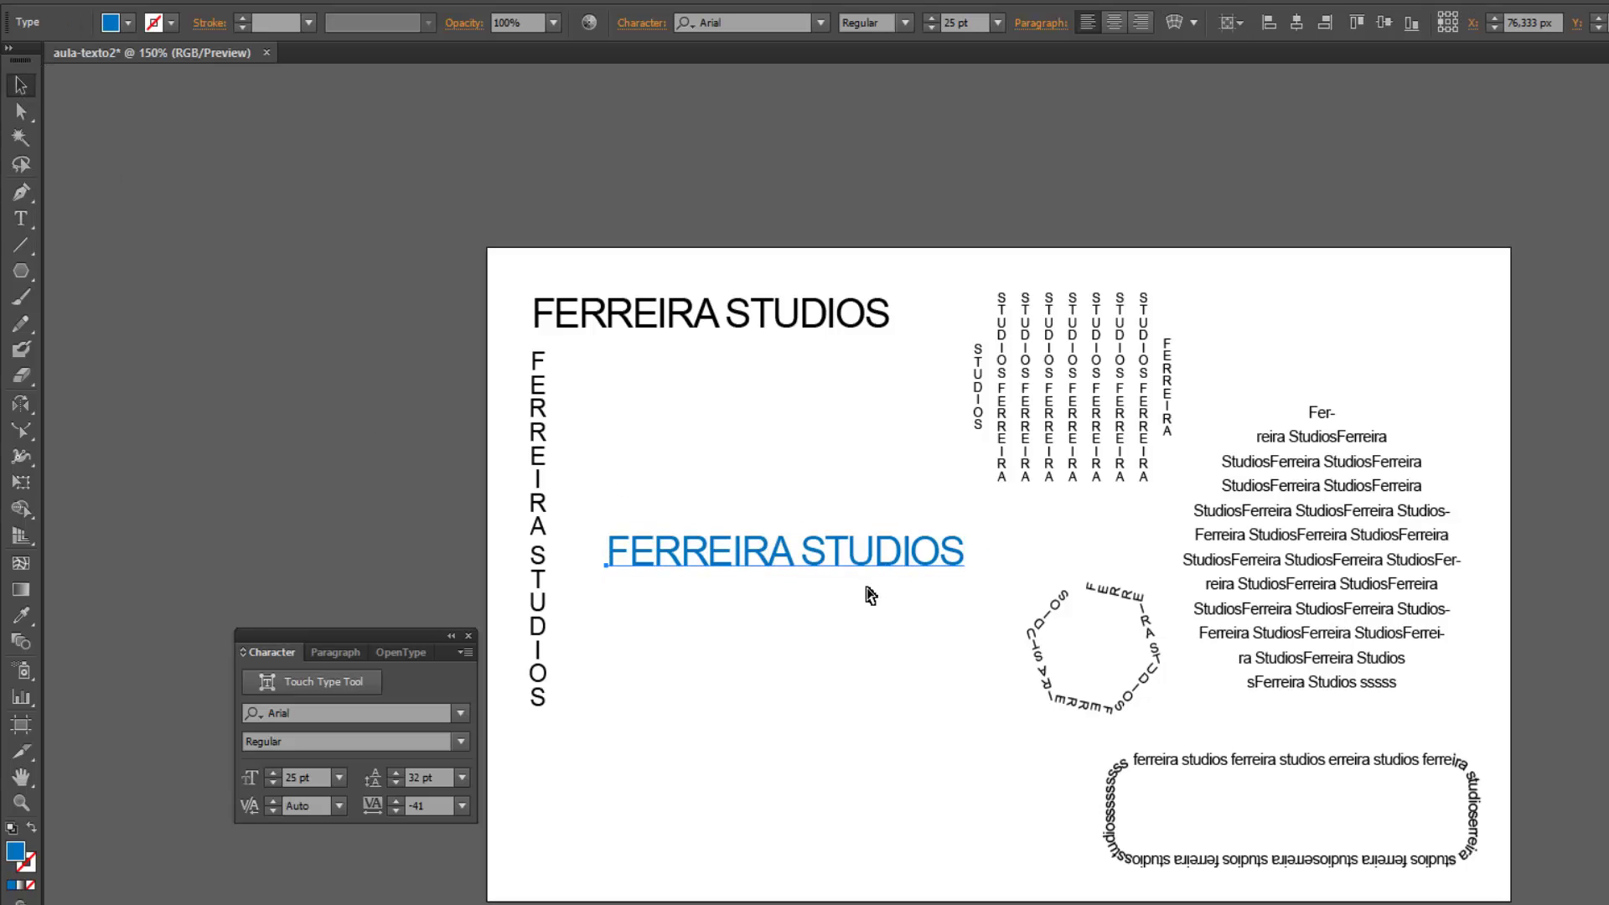
drag(808, 562, 856, 633)
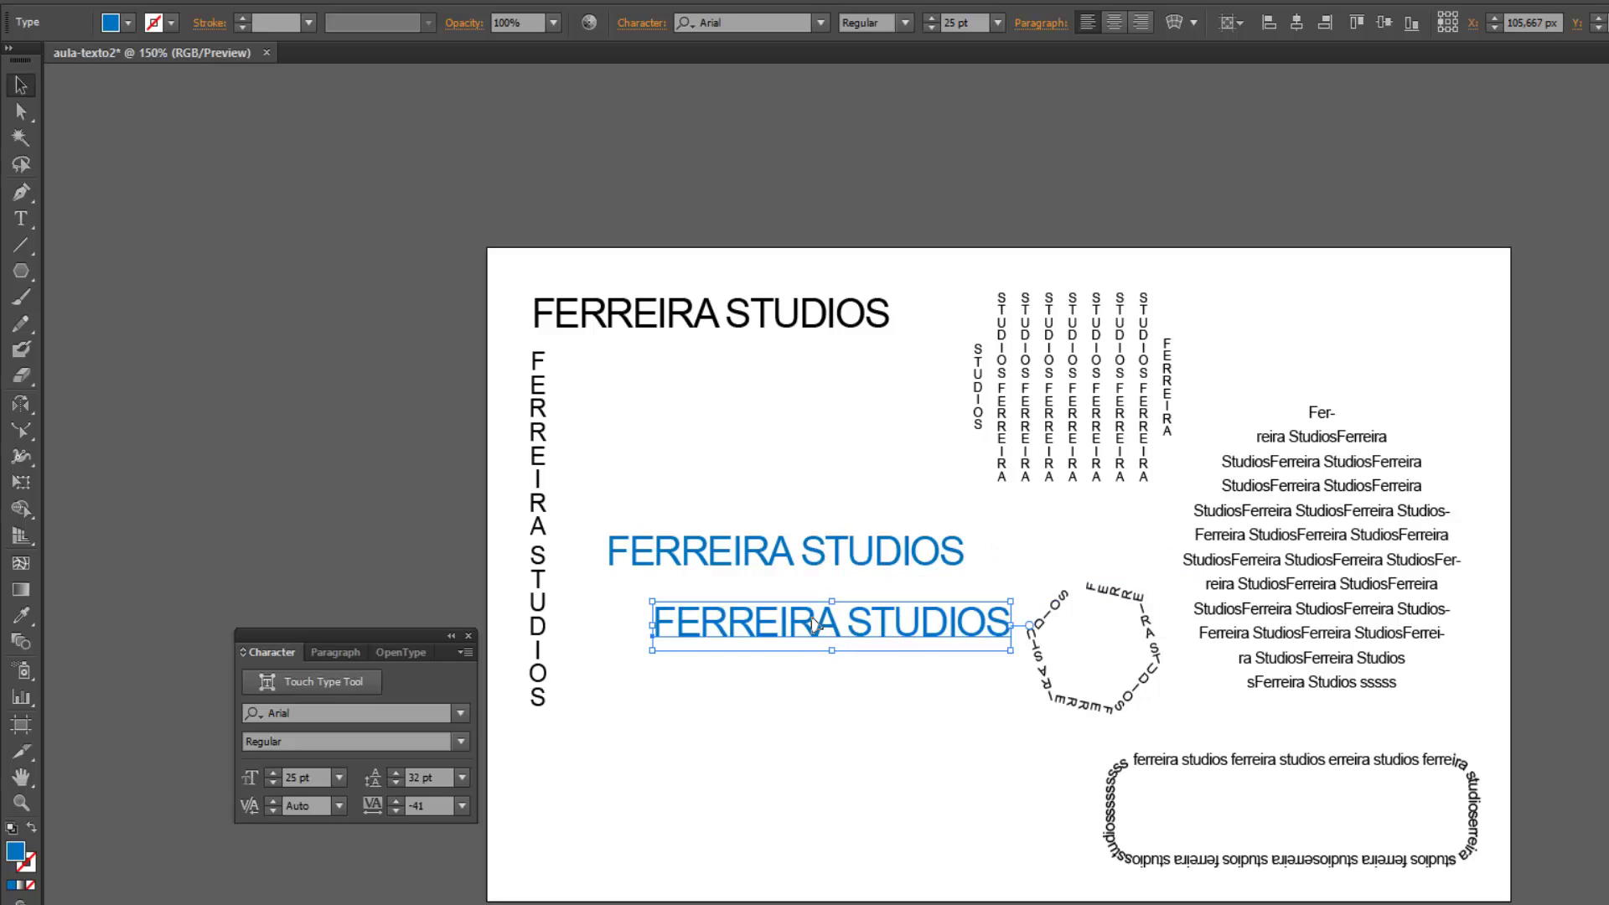
Retype the duplicate as a single capital A and move it under the blue heading.
double_click(813, 624)
key(ctrl+a)
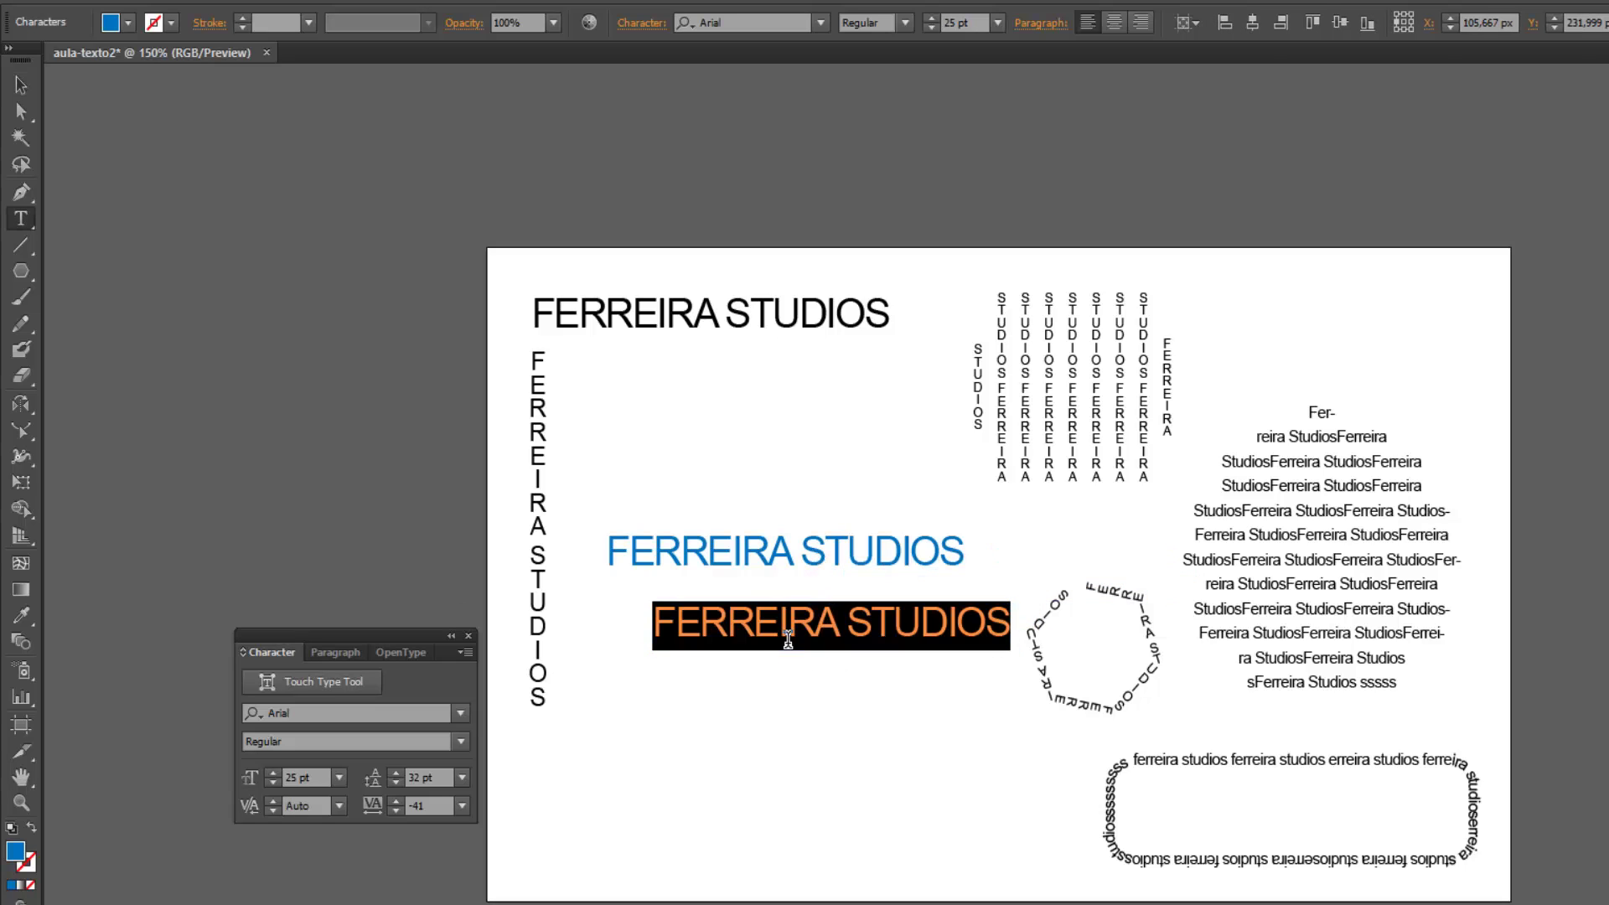
text(a)
key(BackSpace)
text(A)
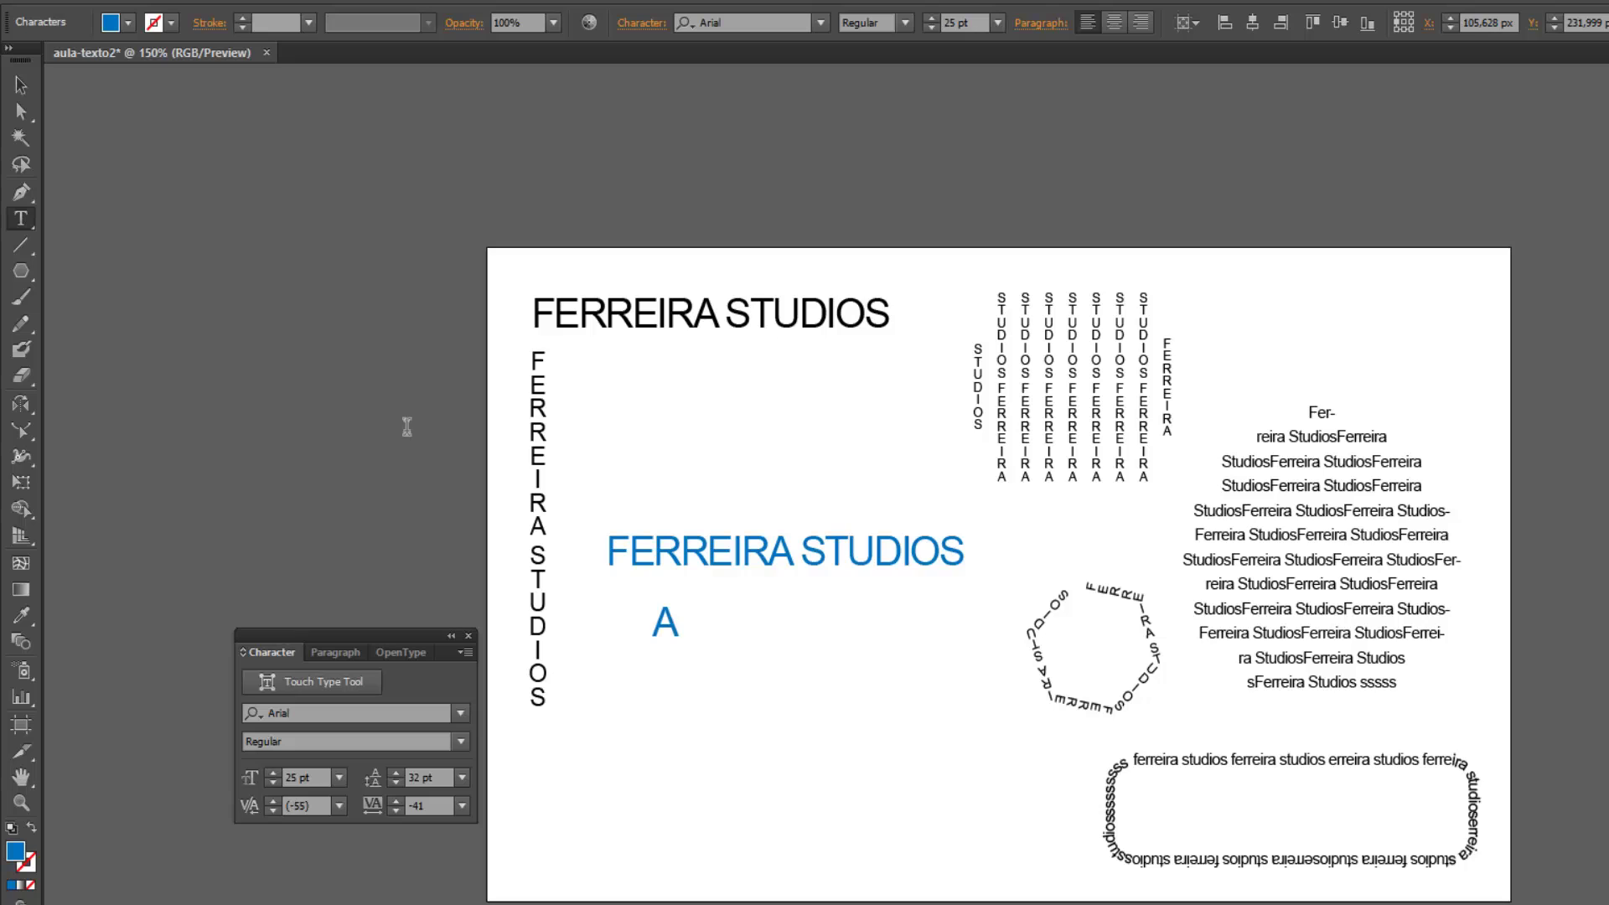
click(21, 85)
drag(665, 628, 783, 605)
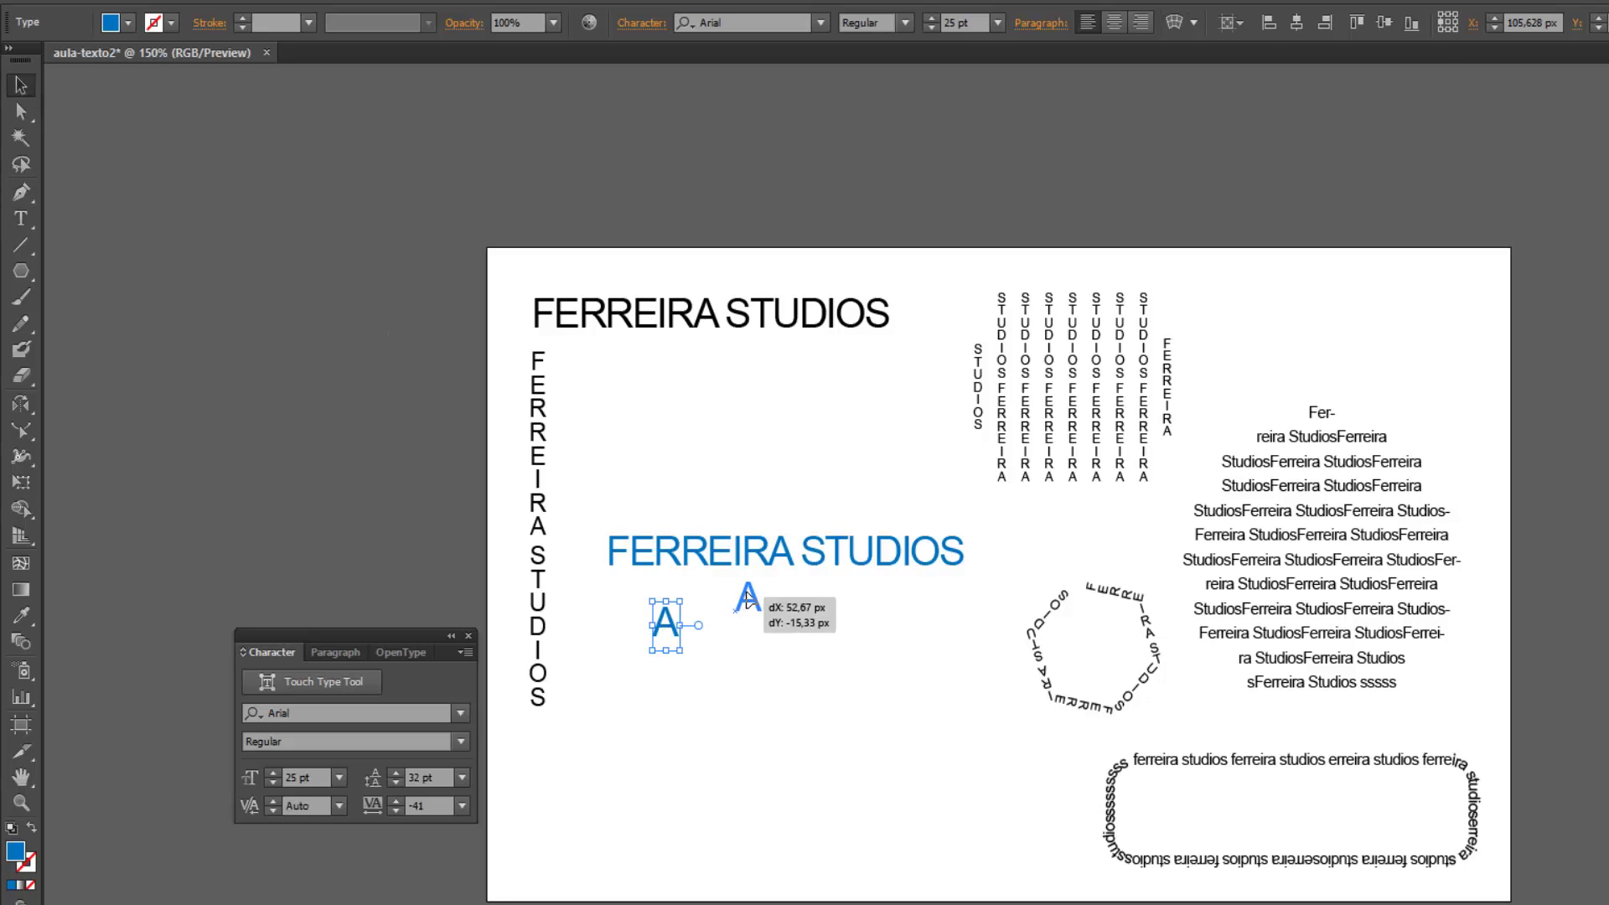
Delete the A from FERREIRA in the blue heading, leaving a gap.
double_click(782, 553)
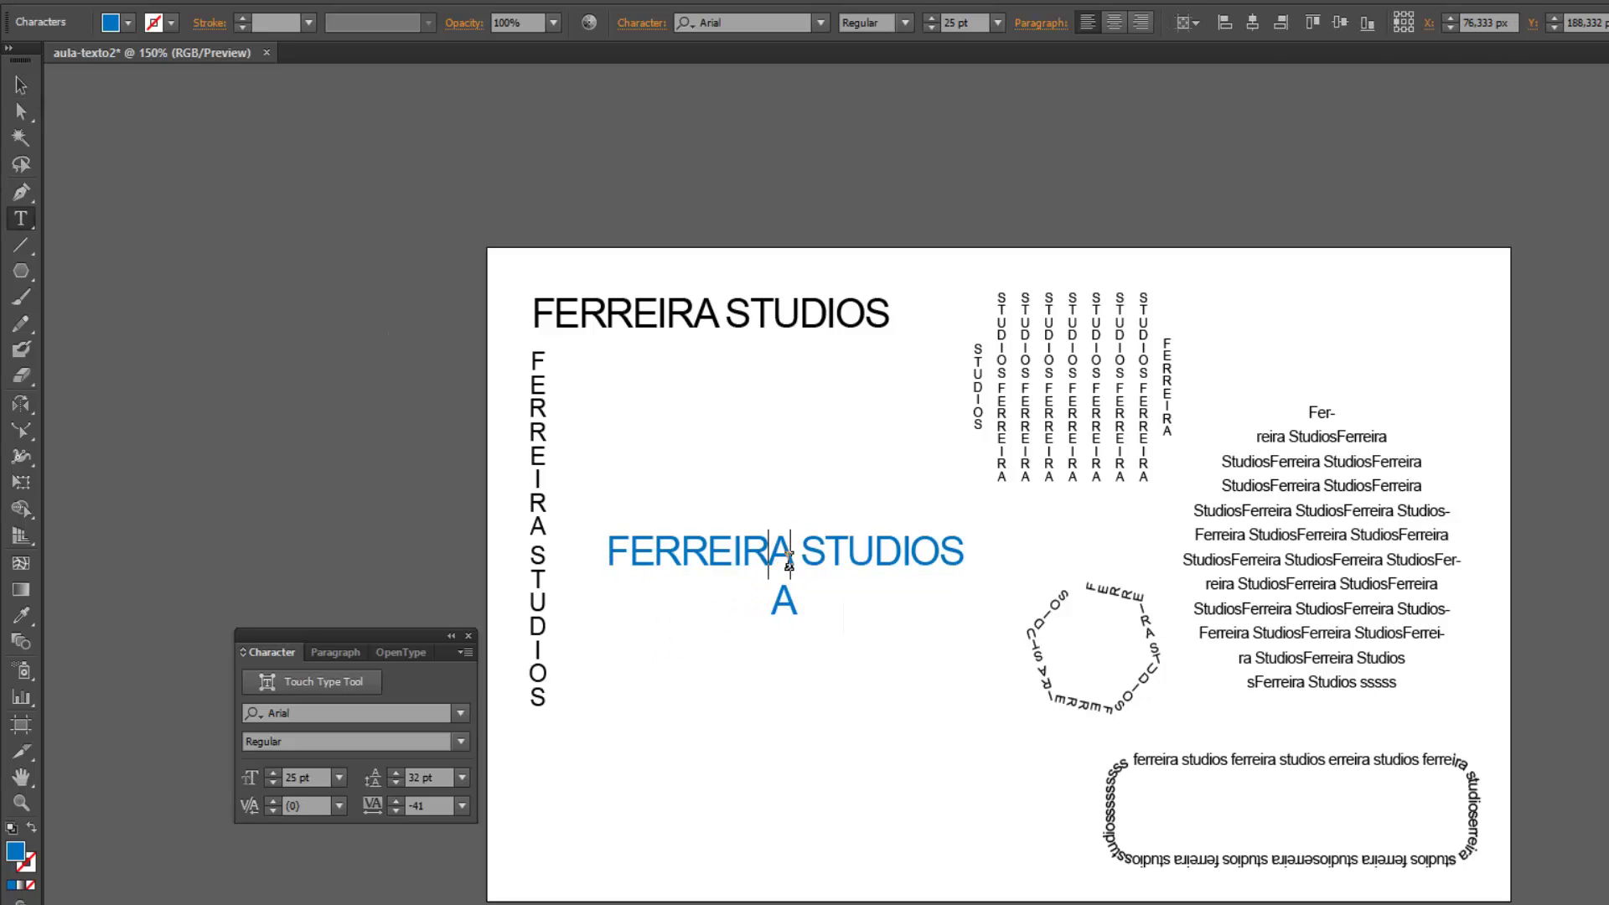
key(BackSpace)
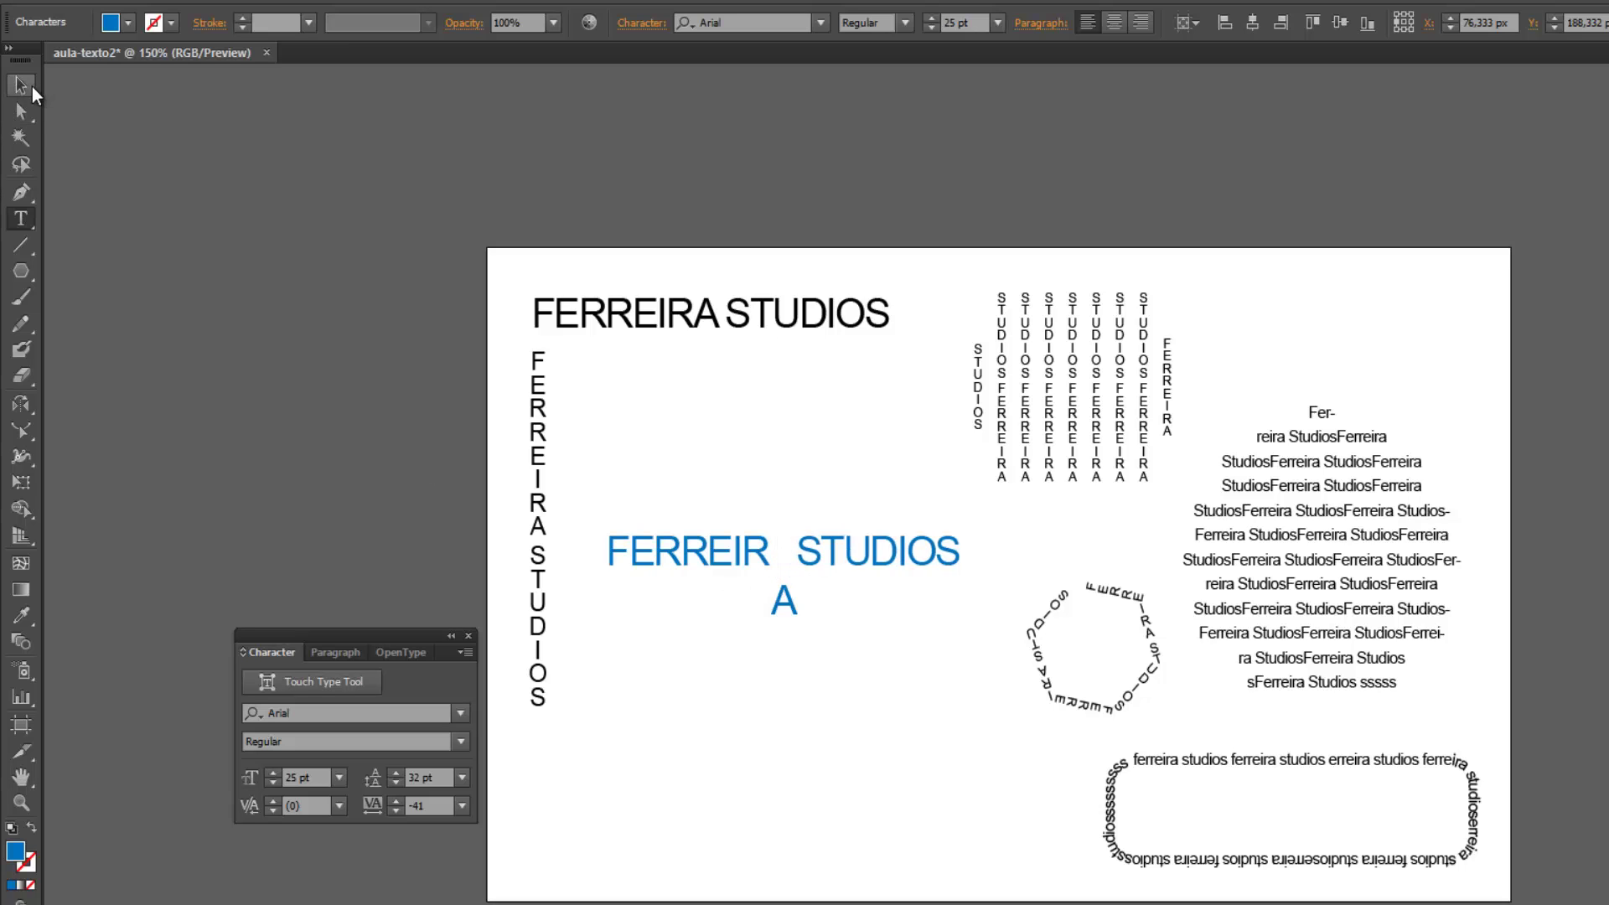
click(19, 86)
click(785, 608)
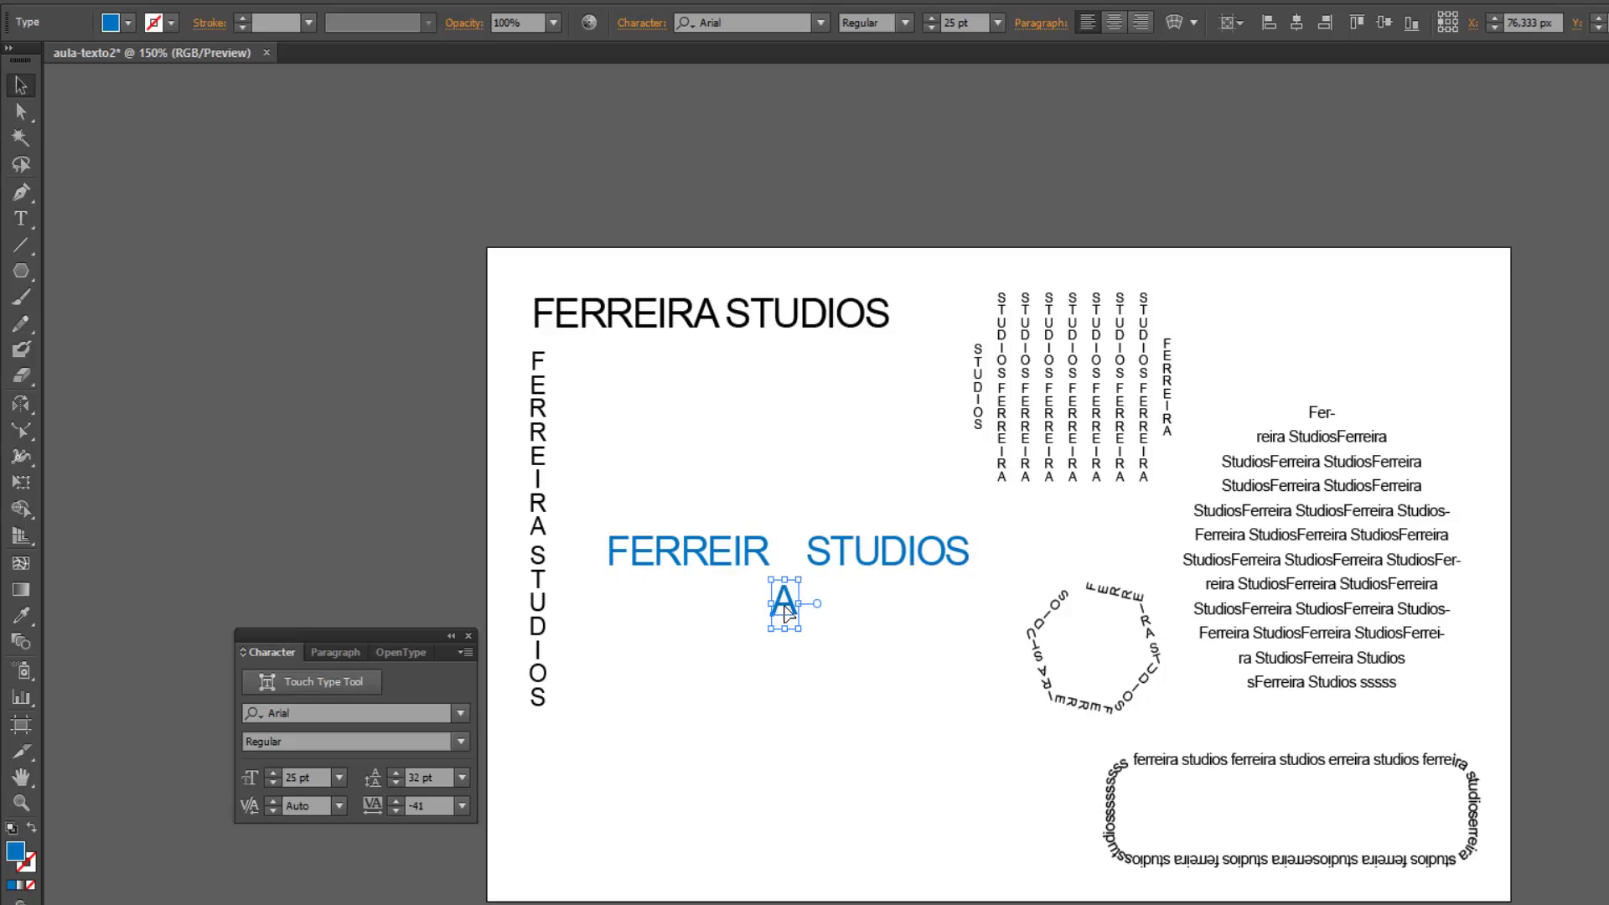
click(803, 670)
click(958, 692)
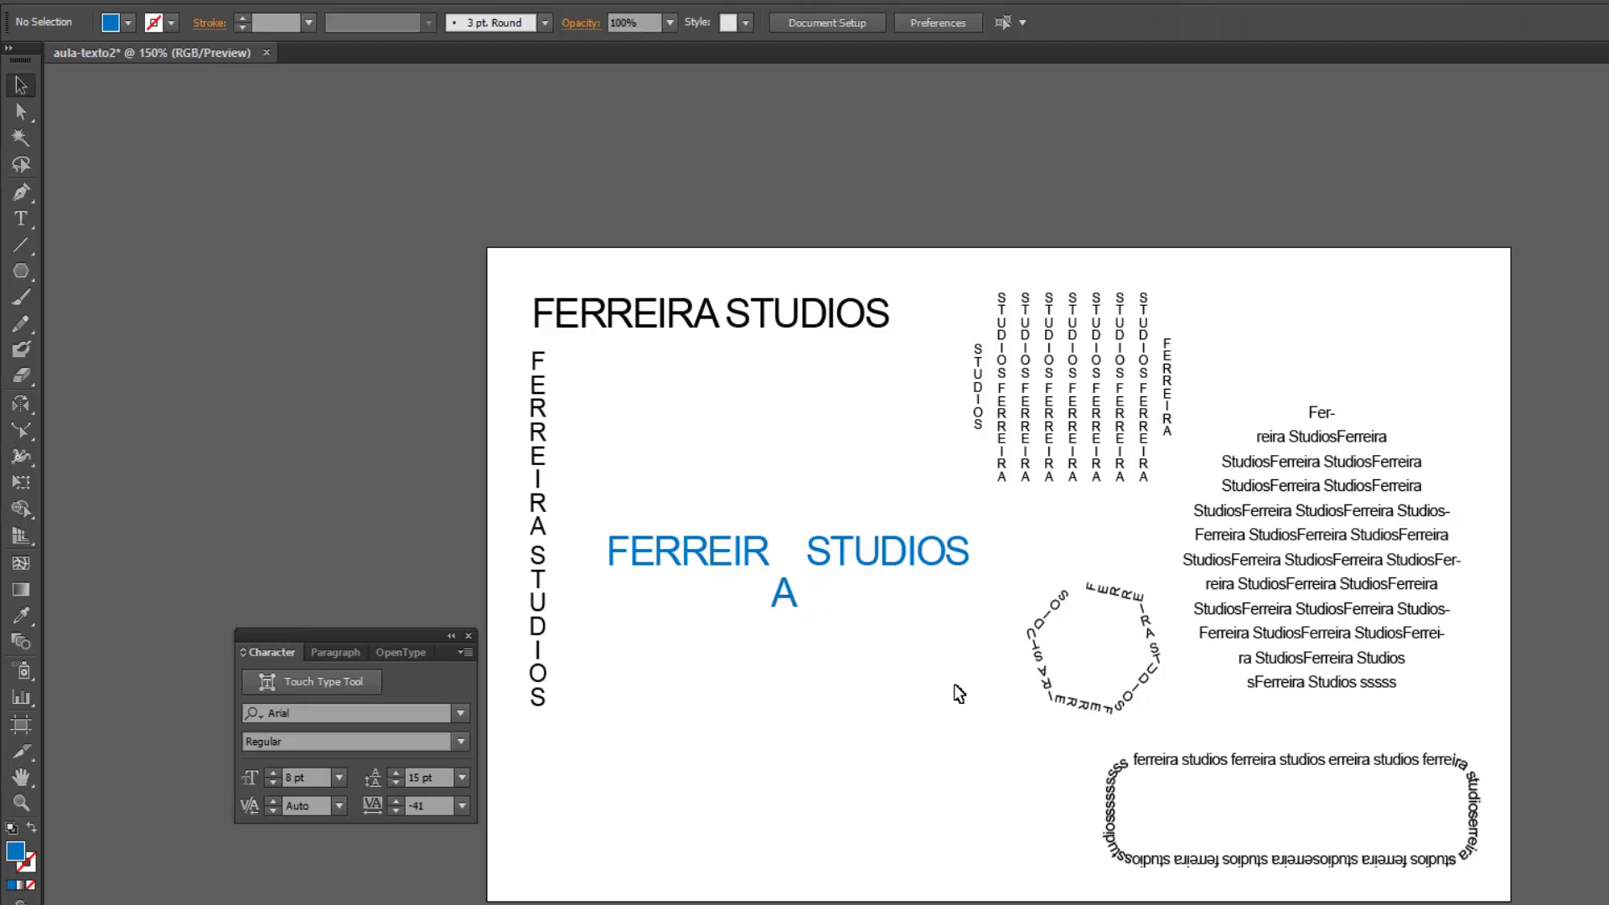
click(796, 602)
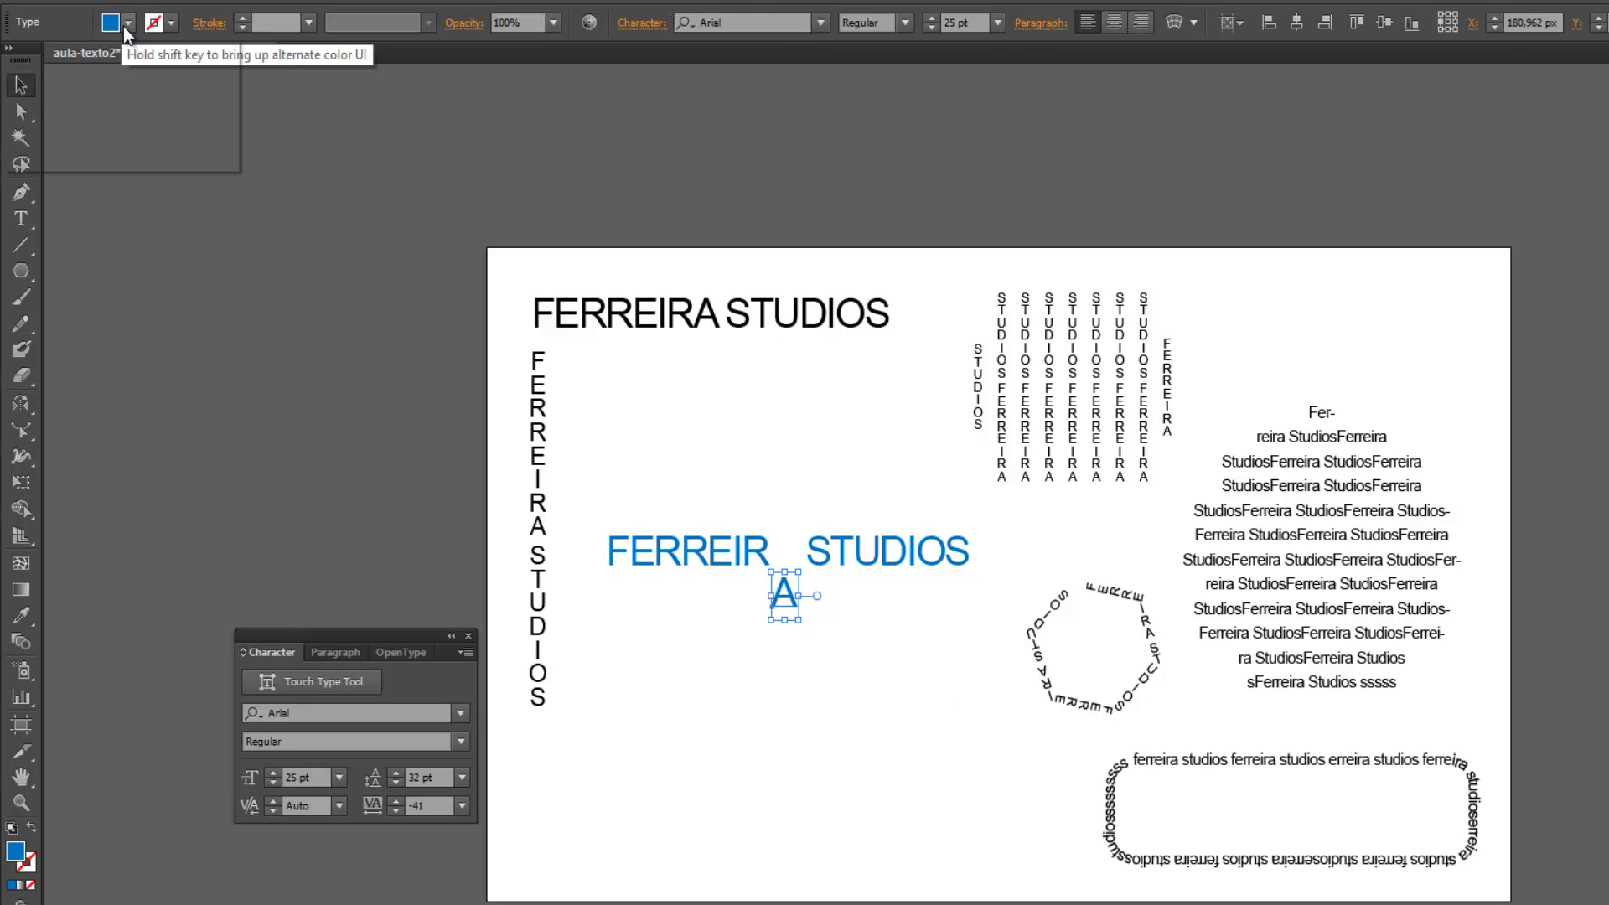
Fill the lone A red and drop it into the gap below FERREIR STUDIOS.
click(127, 23)
click(168, 60)
click(765, 735)
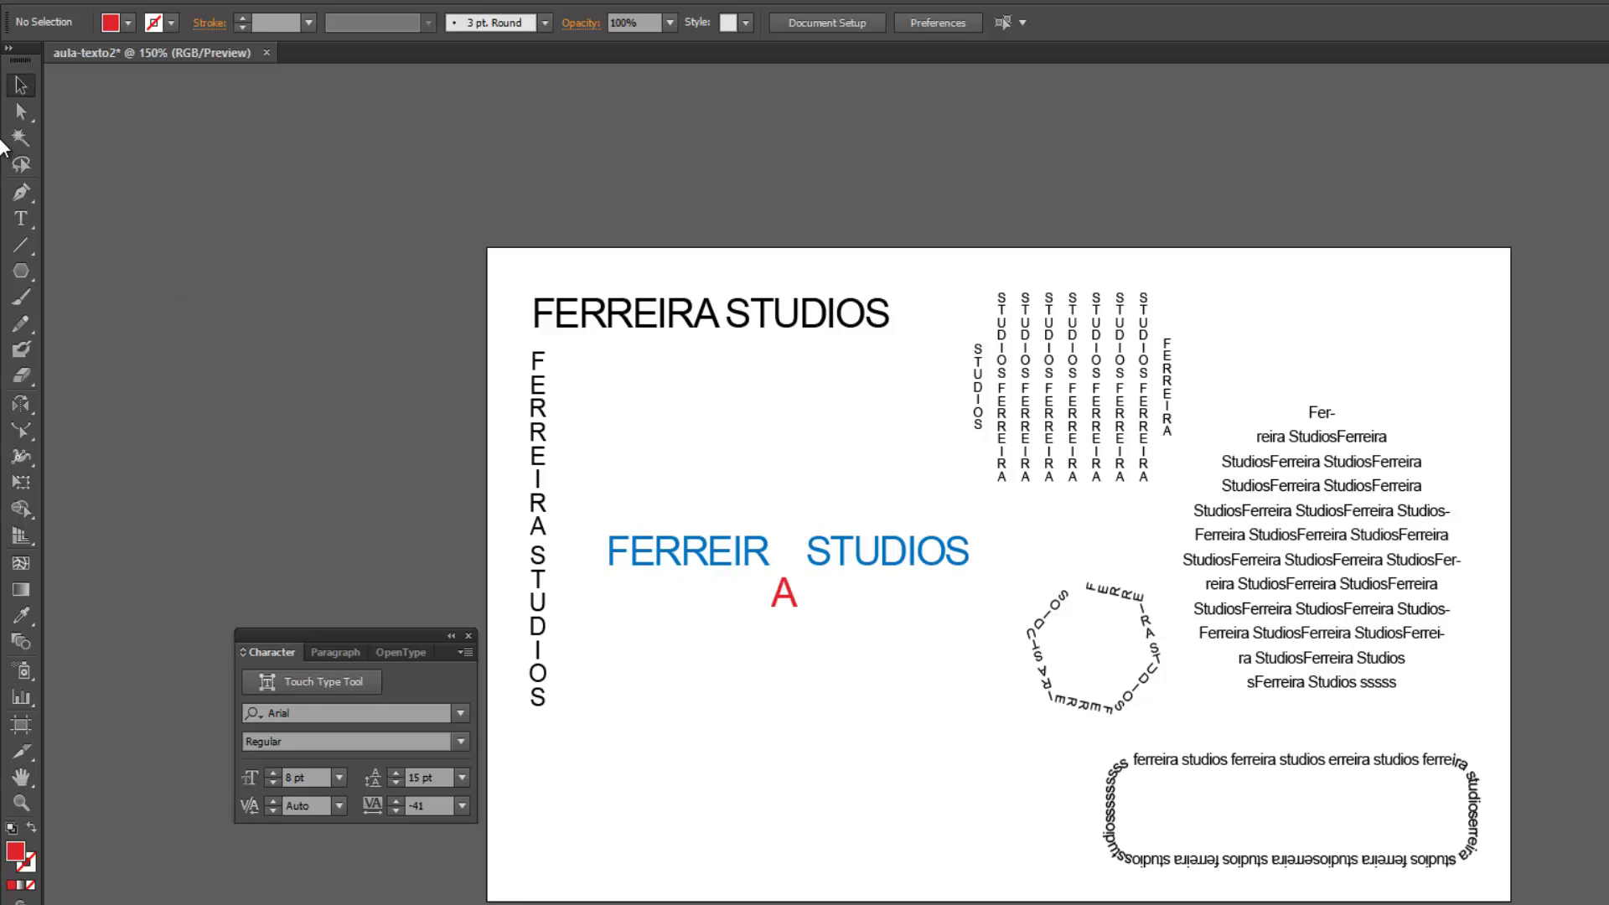
click(23, 222)
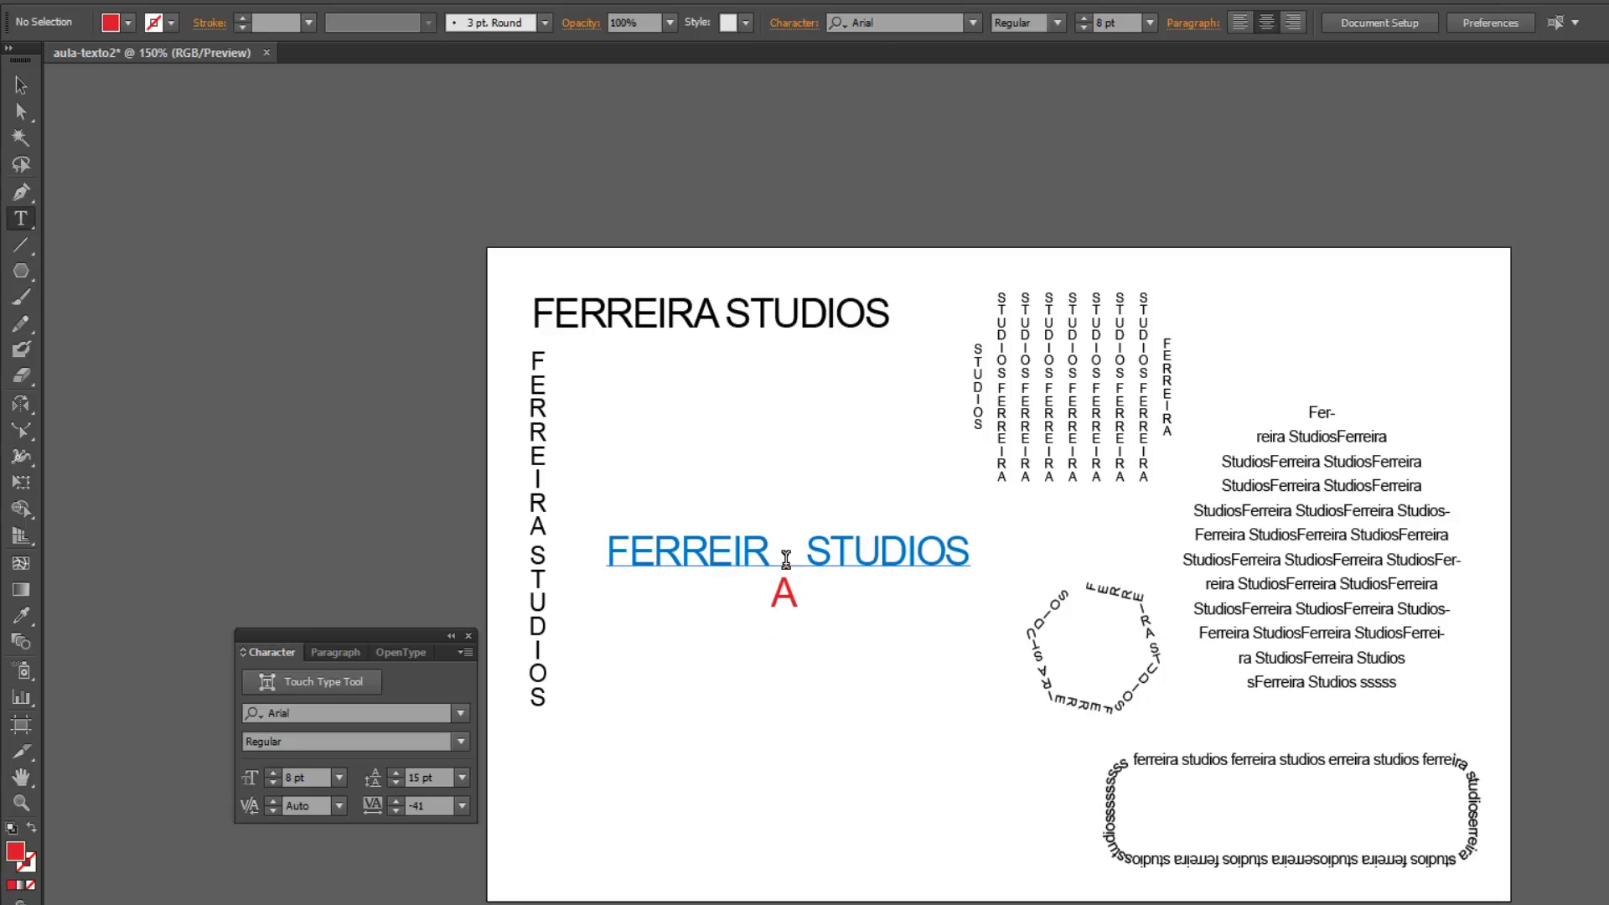
click(21, 84)
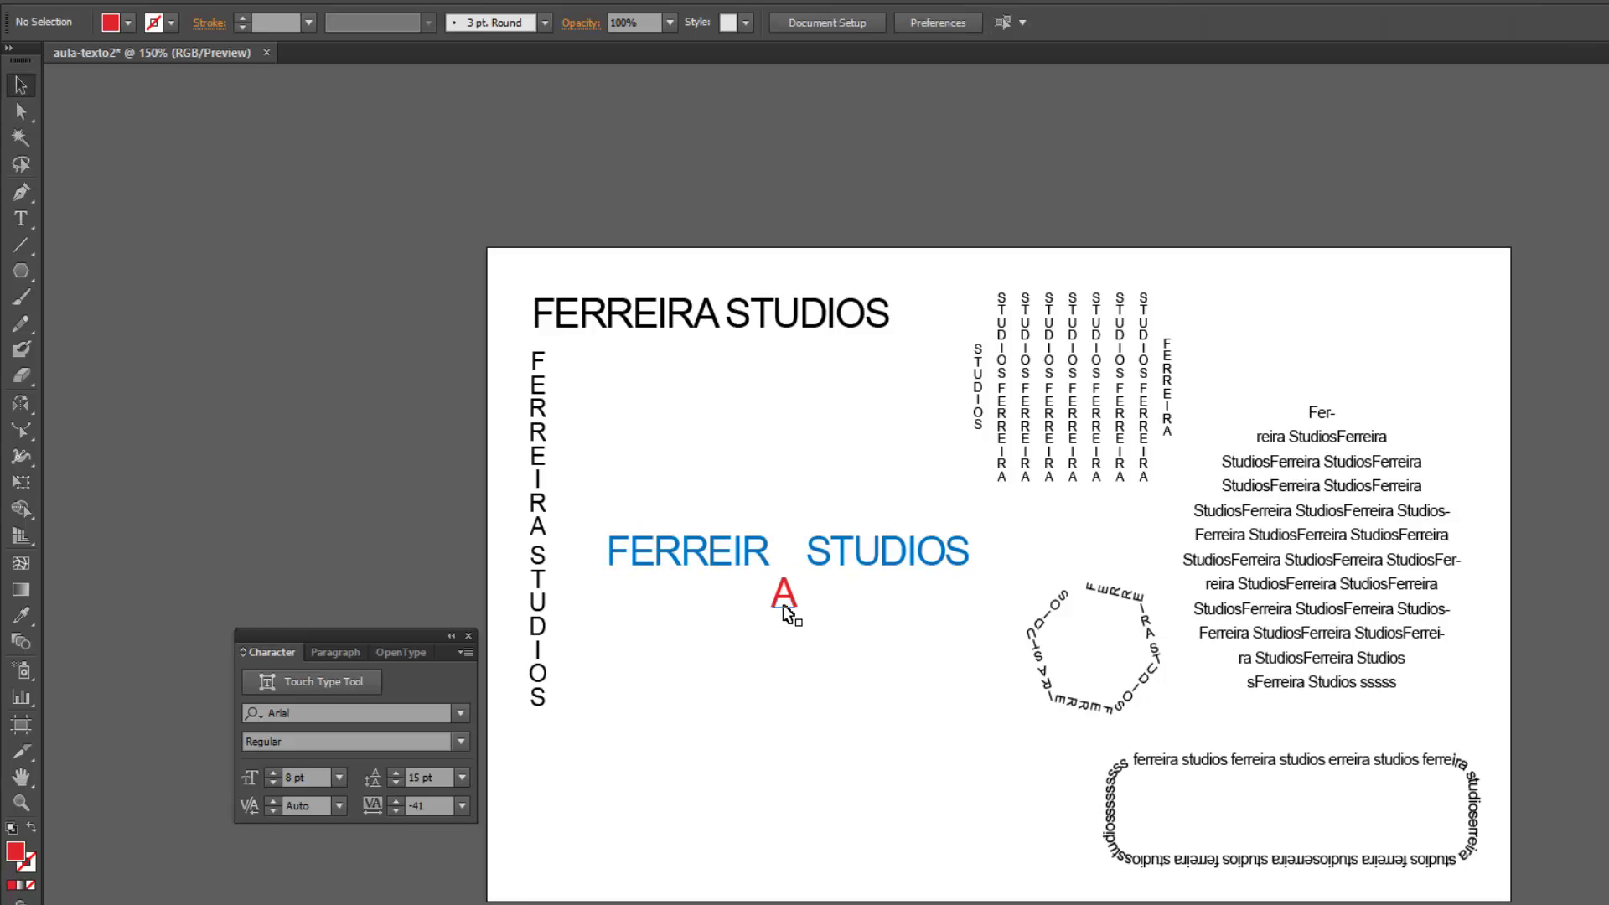
drag(783, 605, 783, 596)
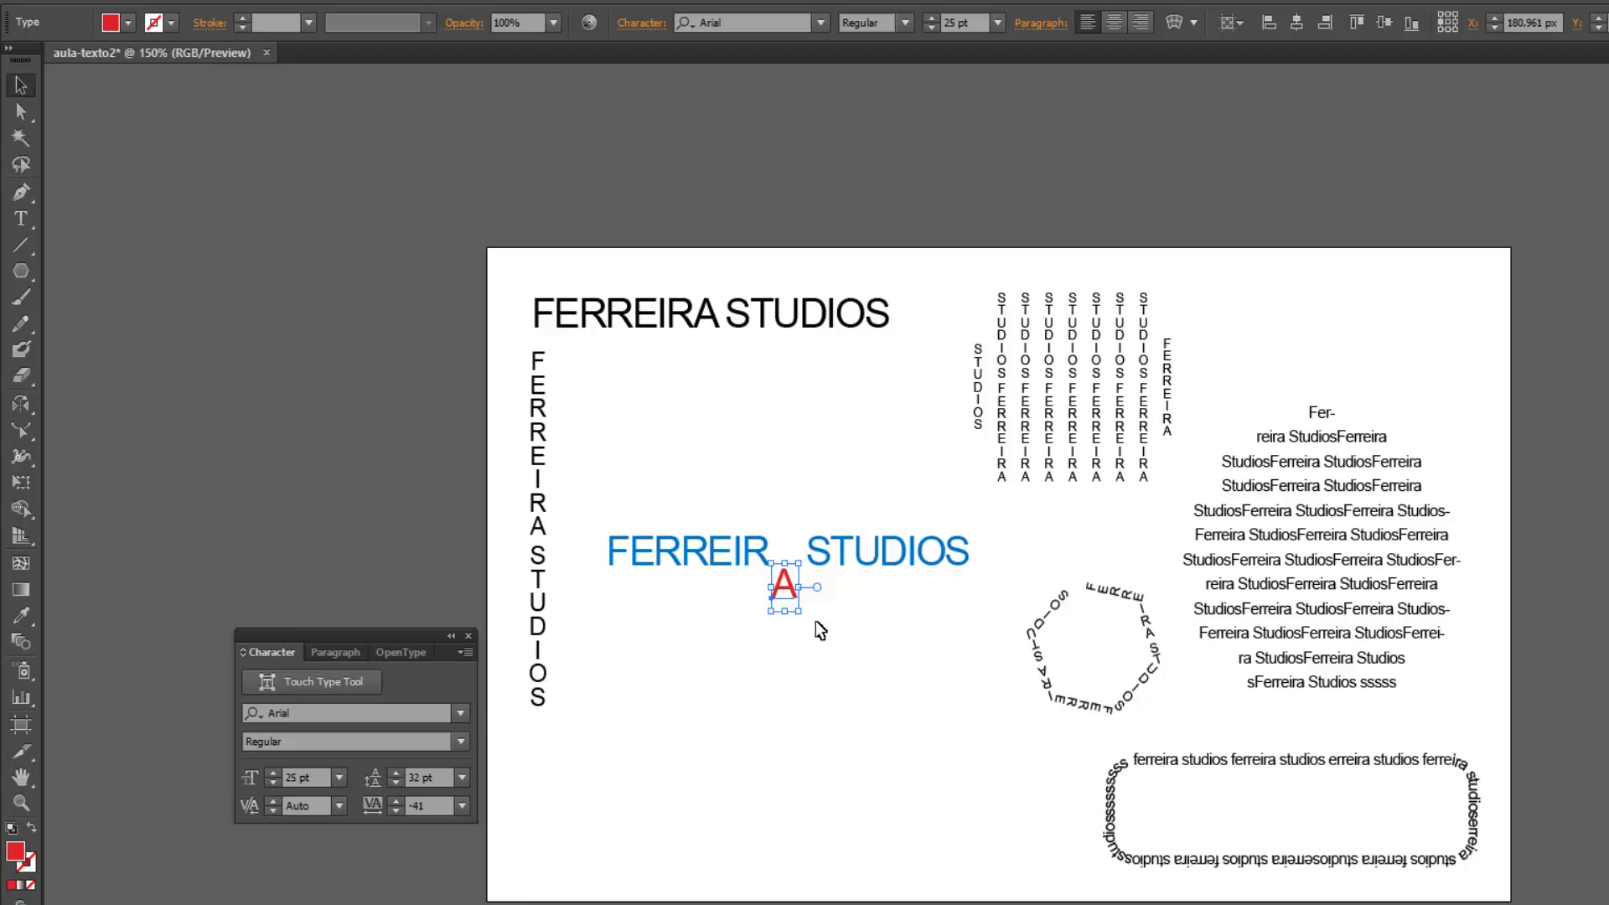
click(830, 647)
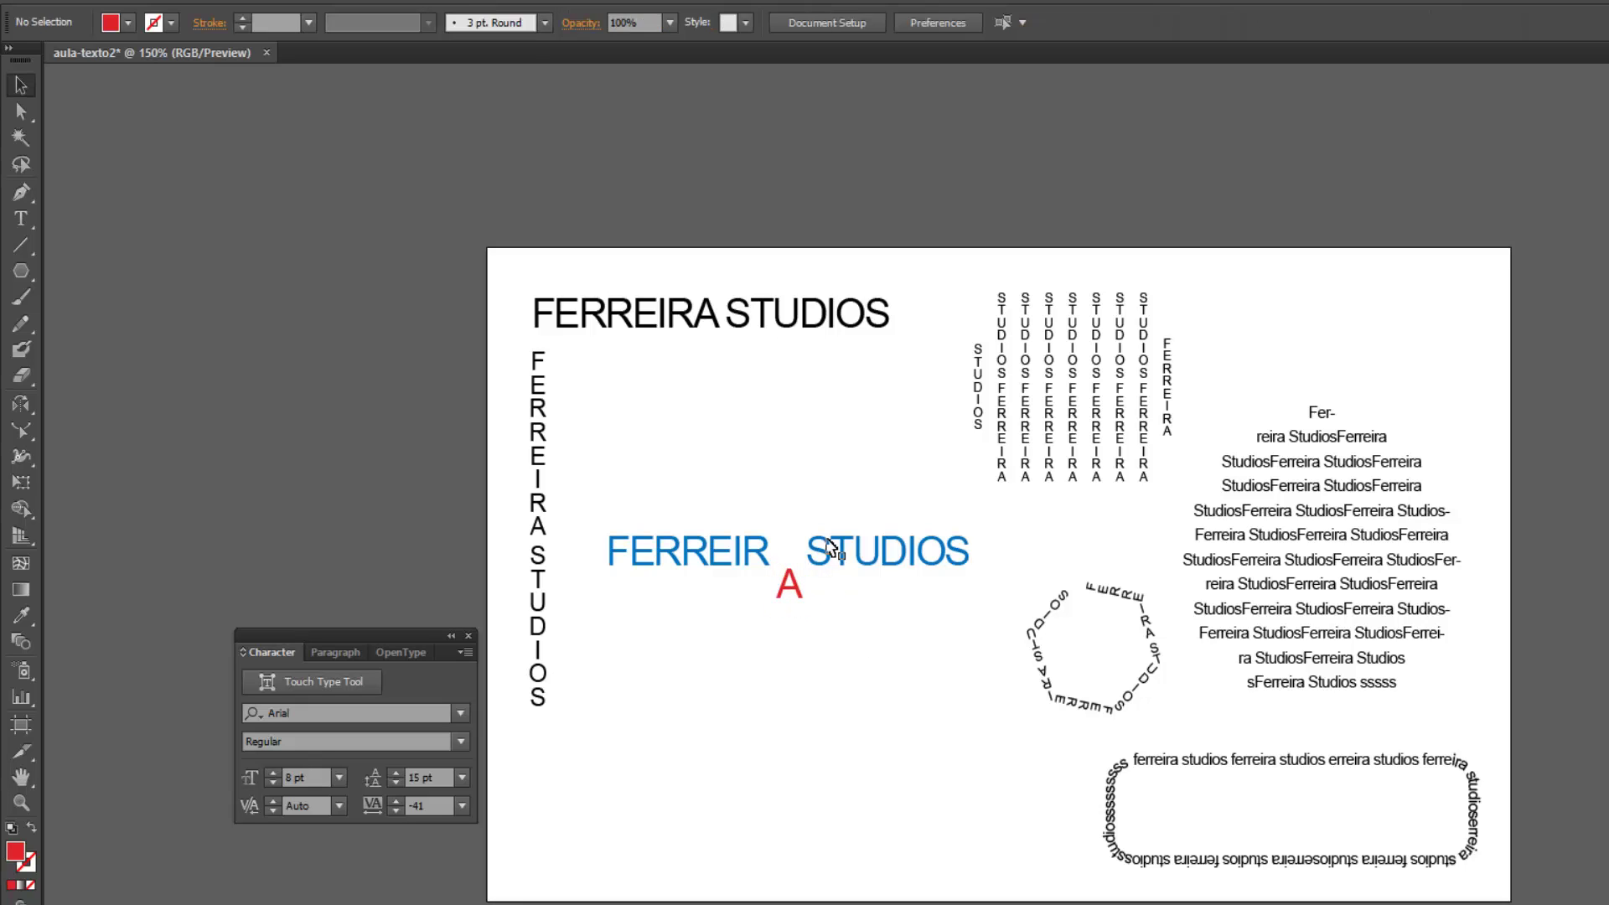
click(21, 219)
Type a new FERREIRA STUDIOS line near the lower left and move it right.
click(606, 712)
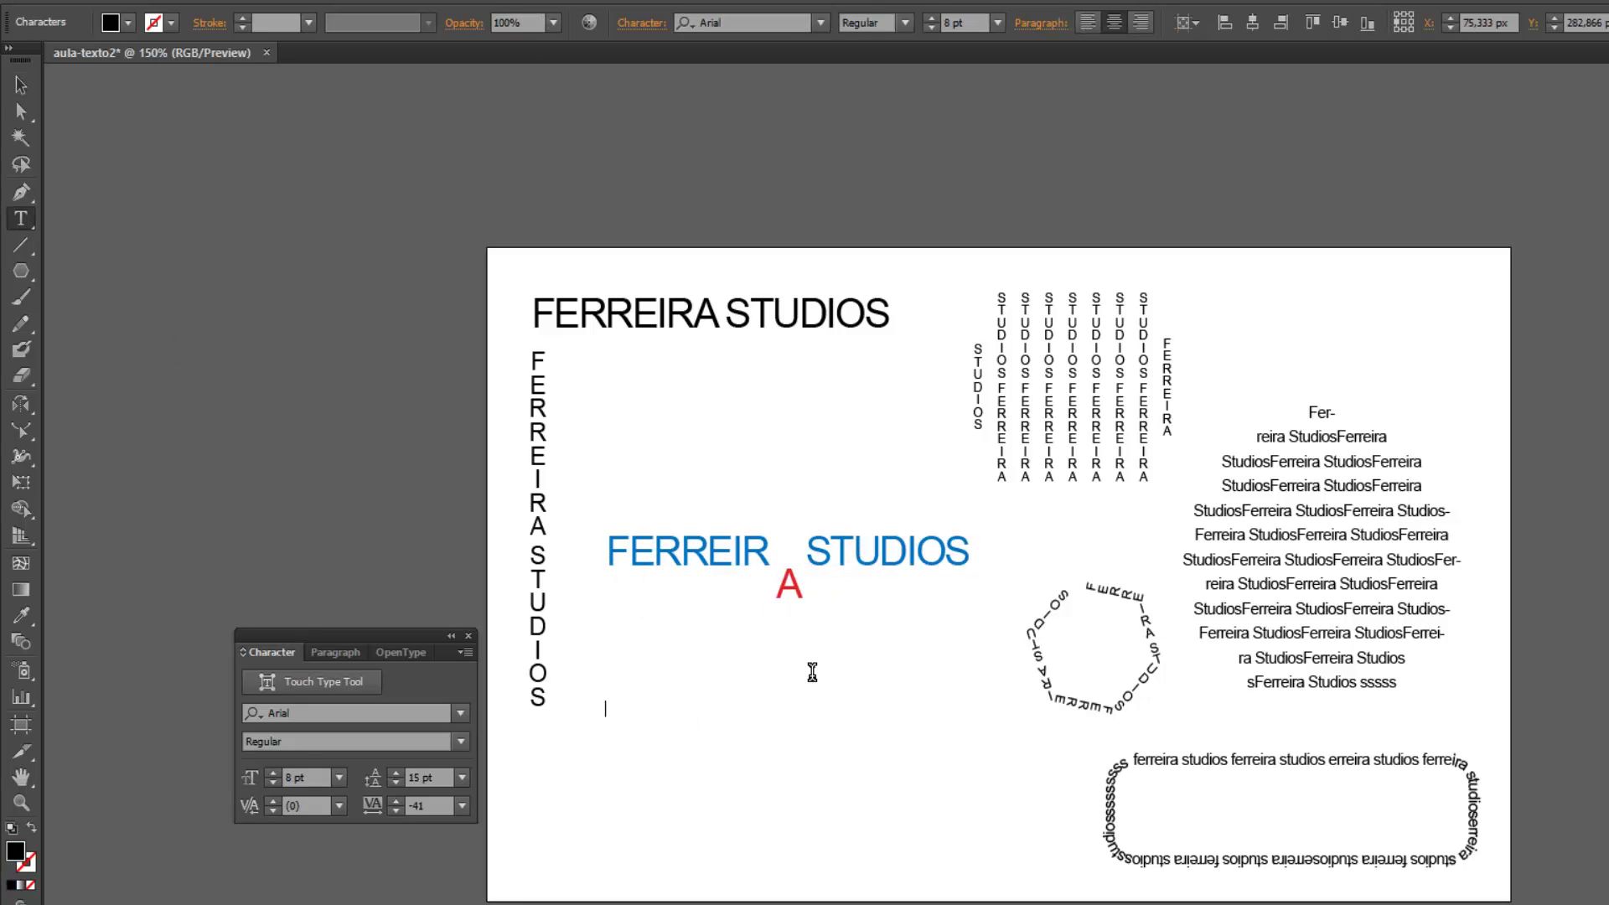
text(FERREIRA STUDIOS)
click(20, 84)
drag(628, 709, 786, 695)
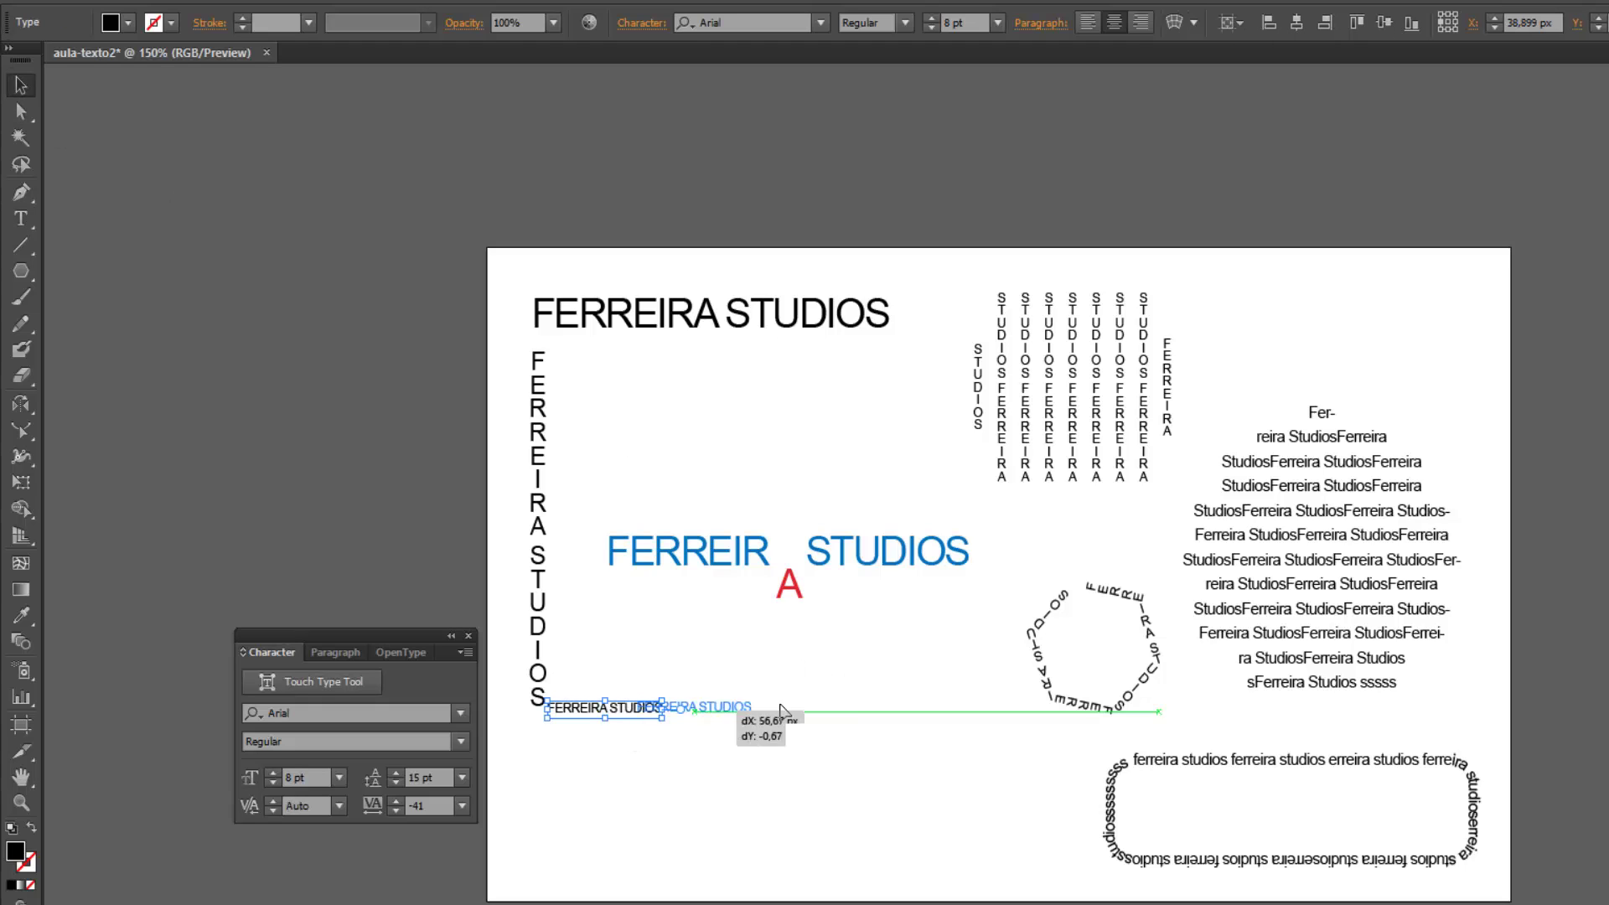
Set the new line to 25 pt, fill it grey, and nudge it slightly right.
click(946, 23)
text(25)
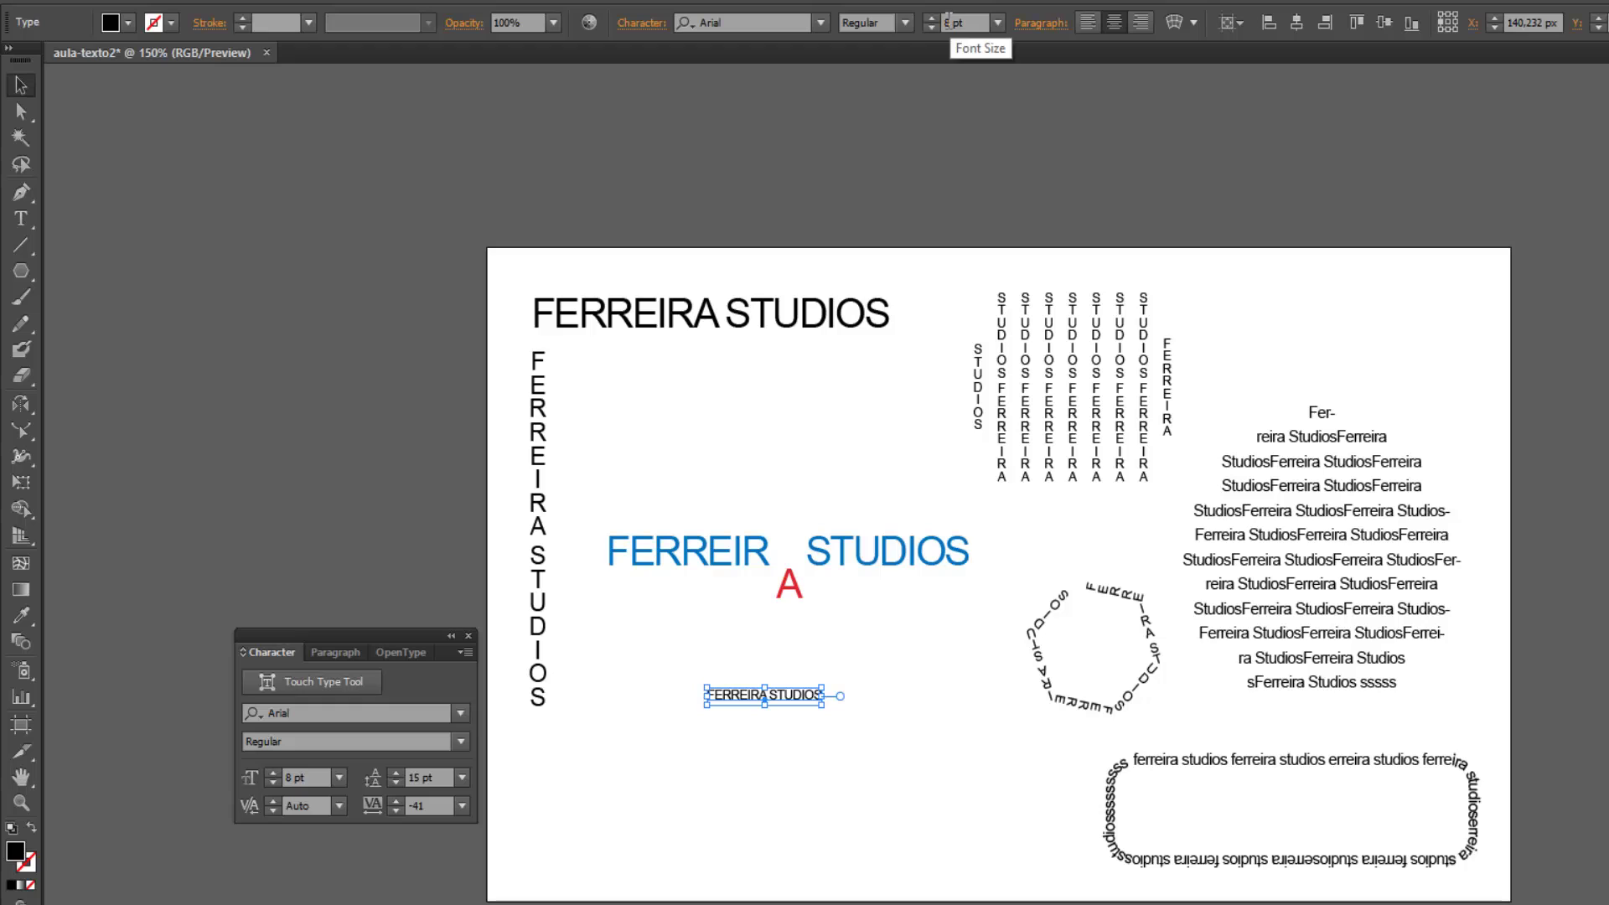
key(Return)
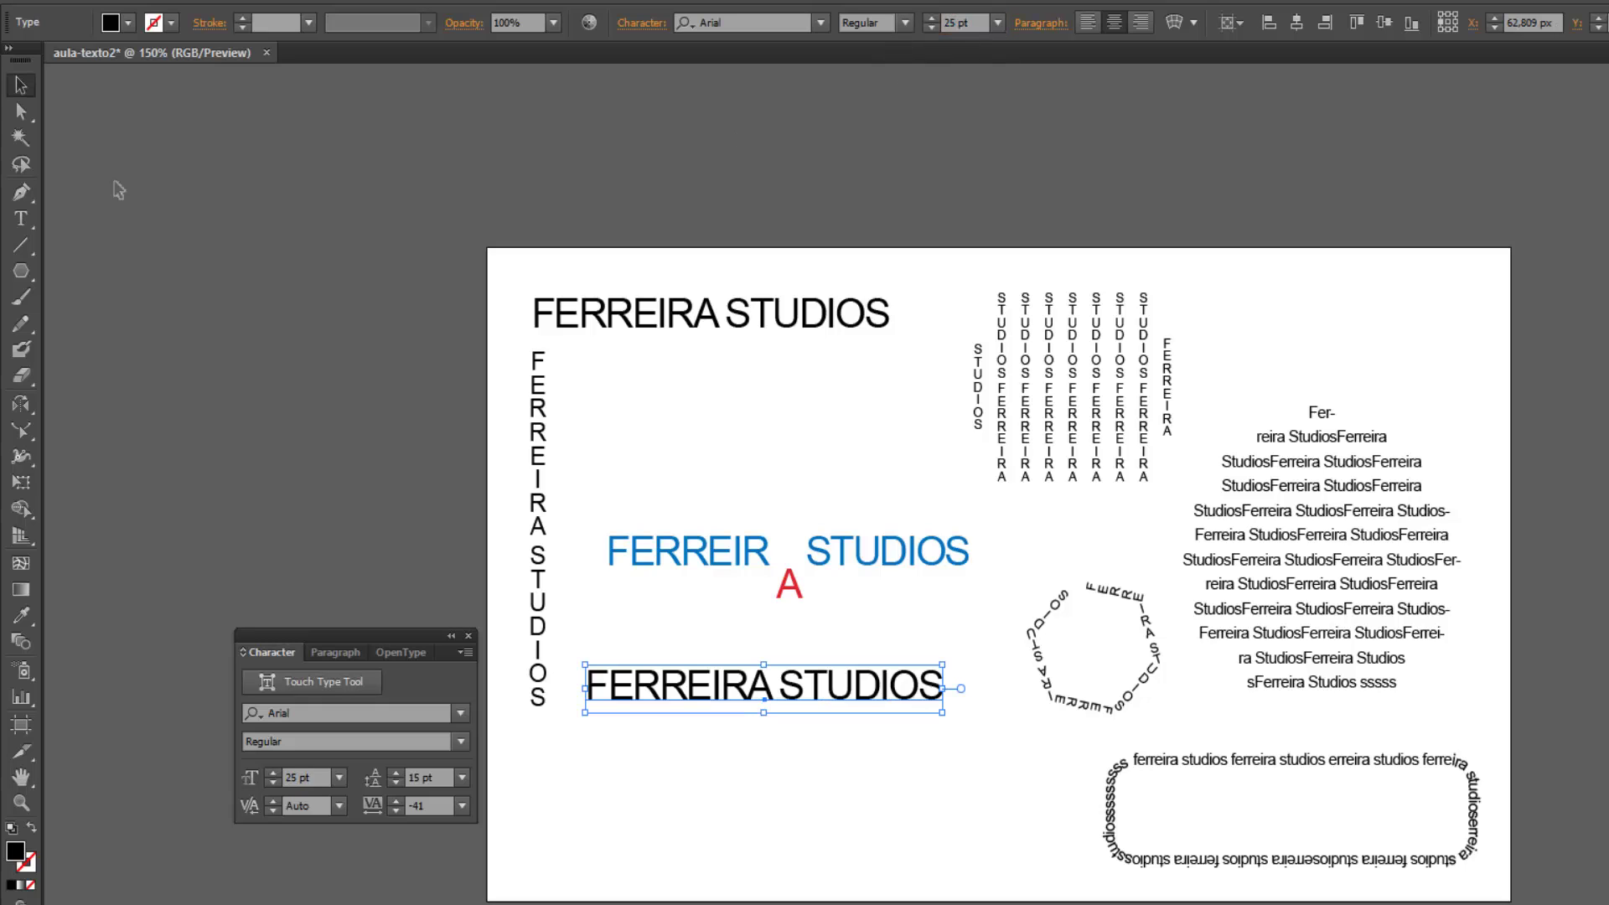
click(127, 22)
click(73, 122)
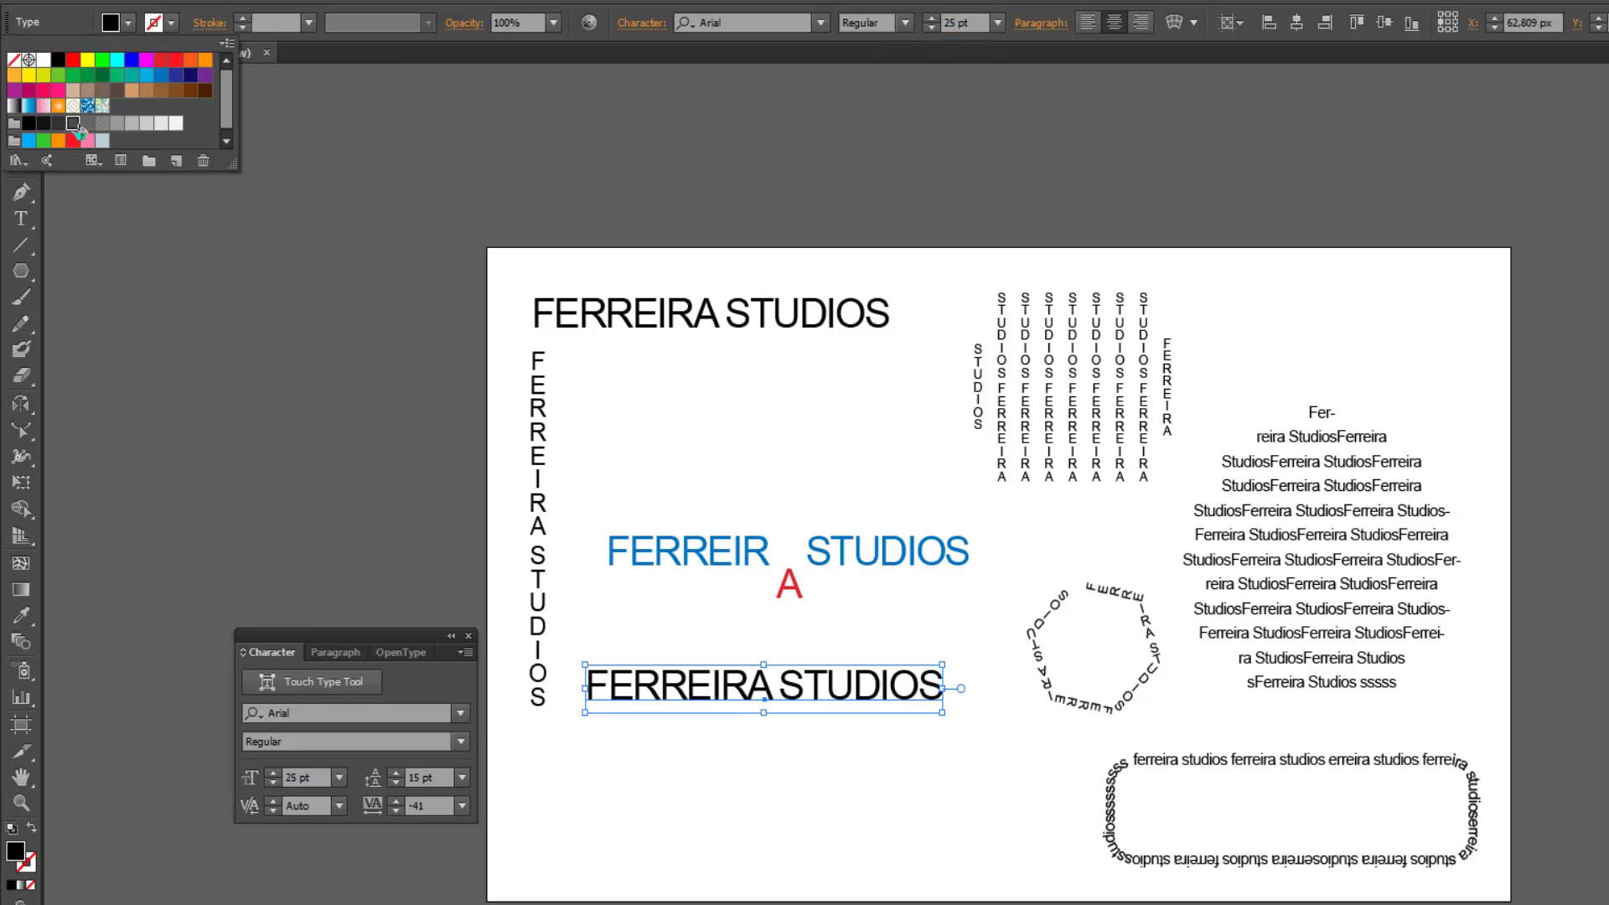
key(Escape)
drag(706, 696, 718, 696)
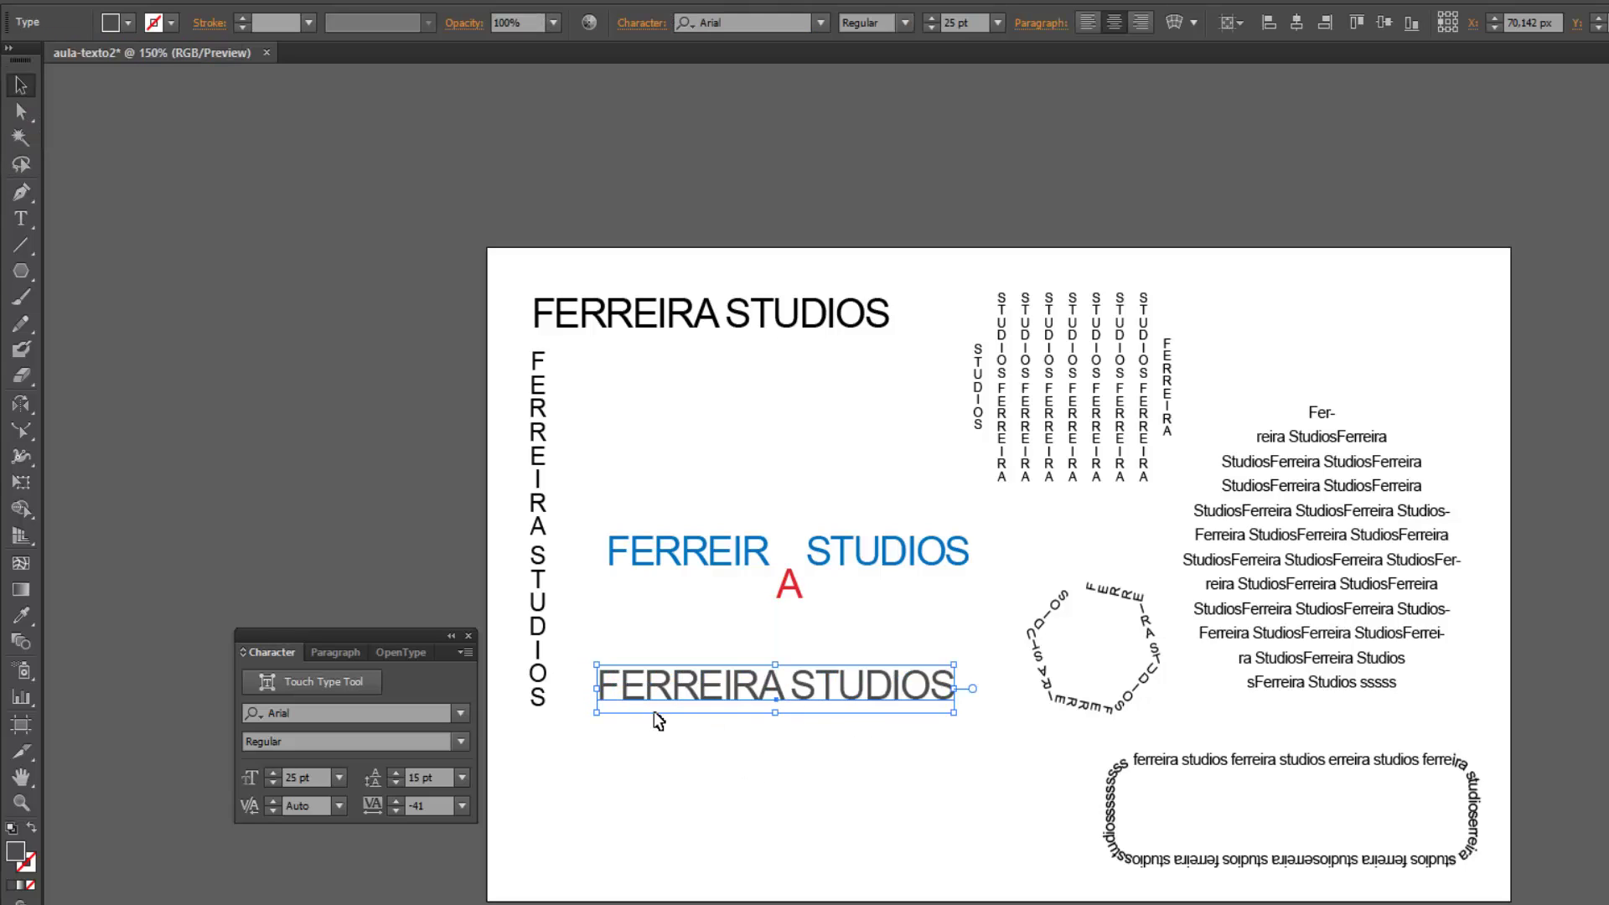
click(21, 219)
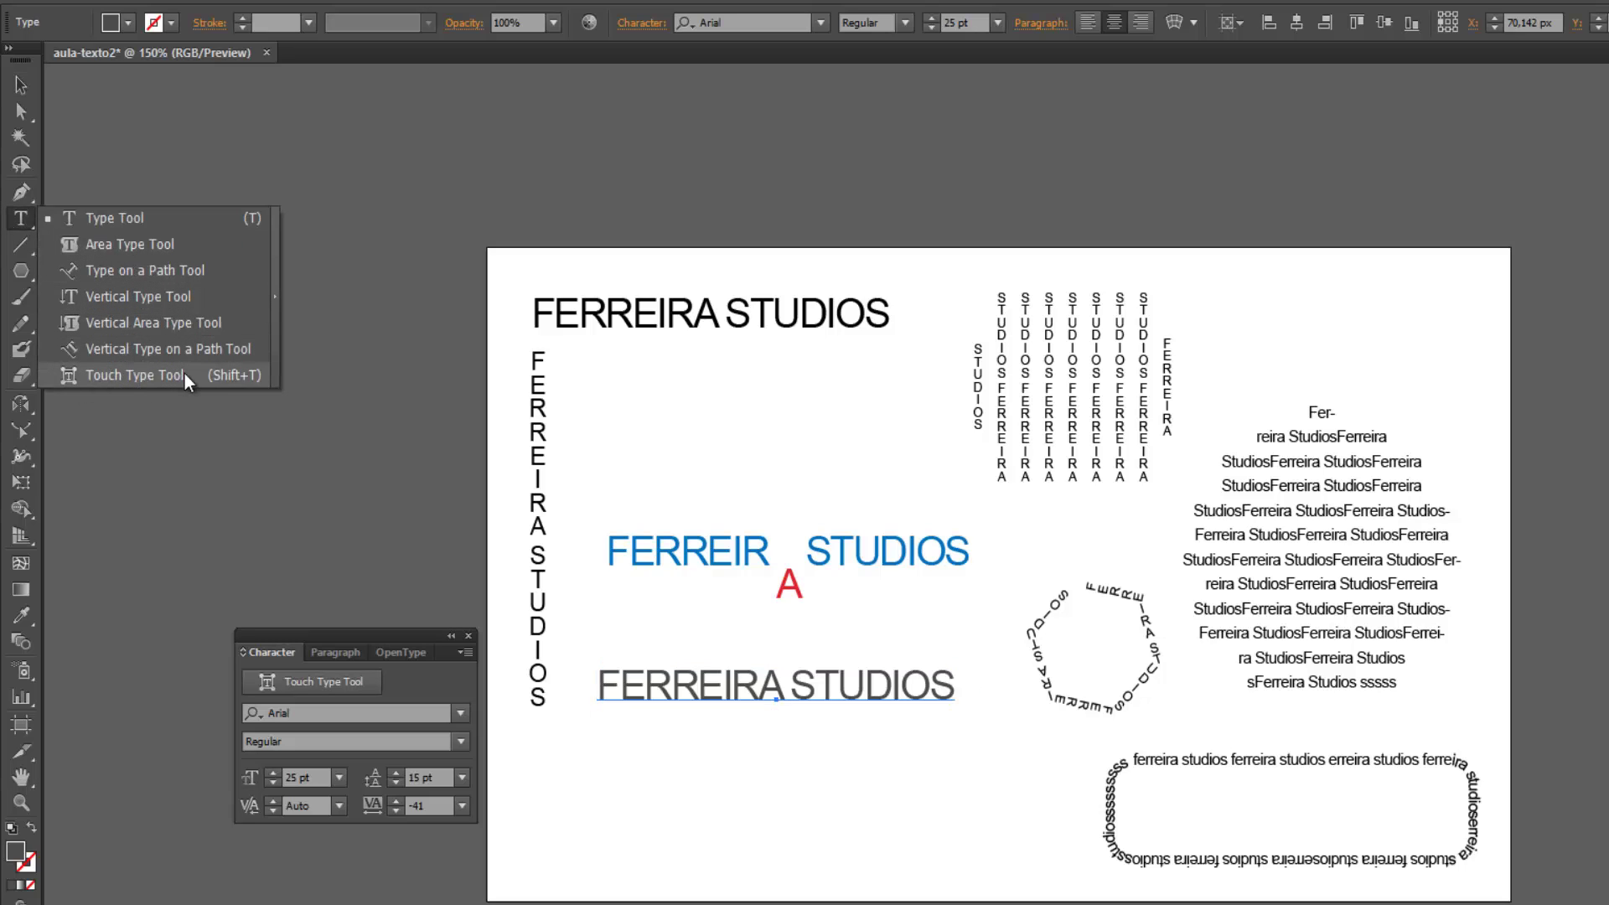
Pick the Touch Type tool and select the grey FERREIRA STUDIOS text.
click(134, 376)
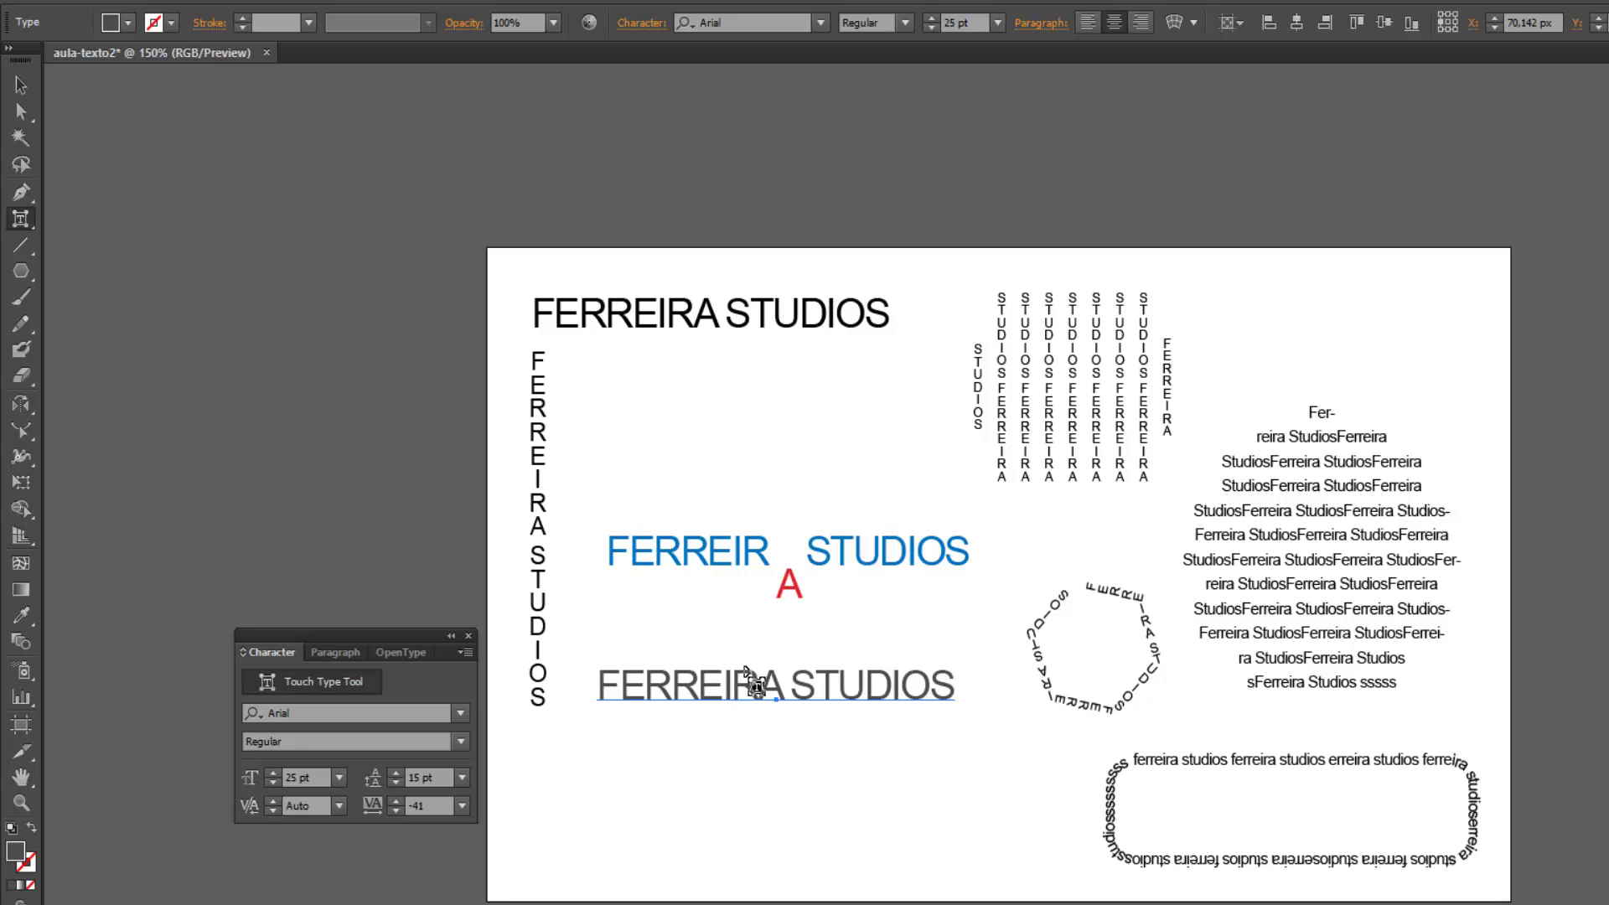
click(754, 683)
click(21, 85)
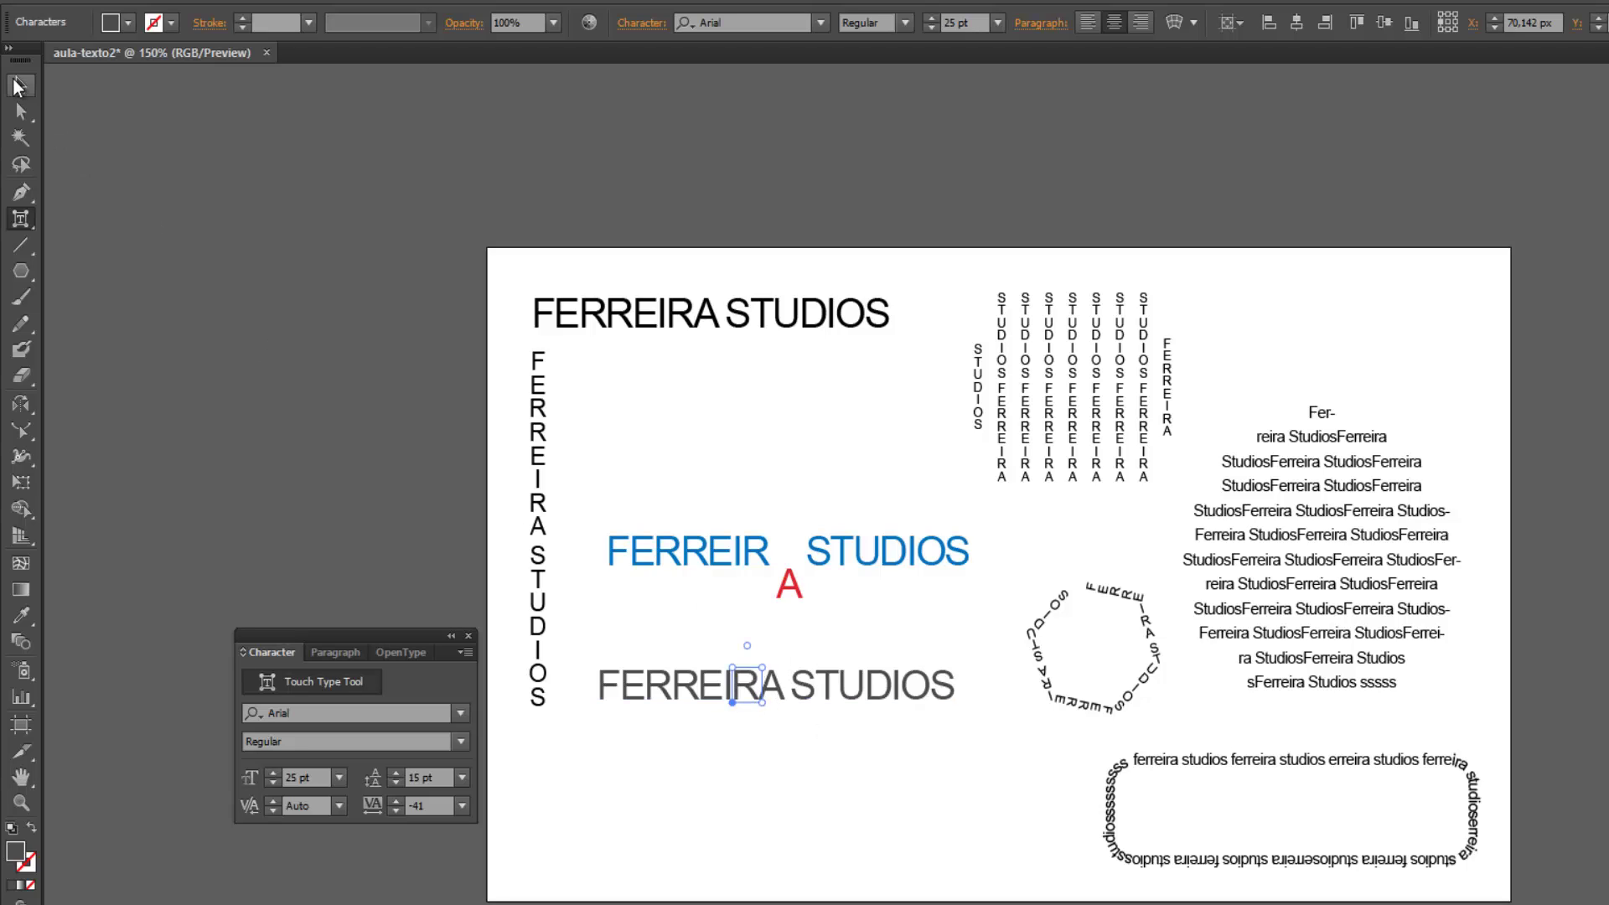
click(761, 687)
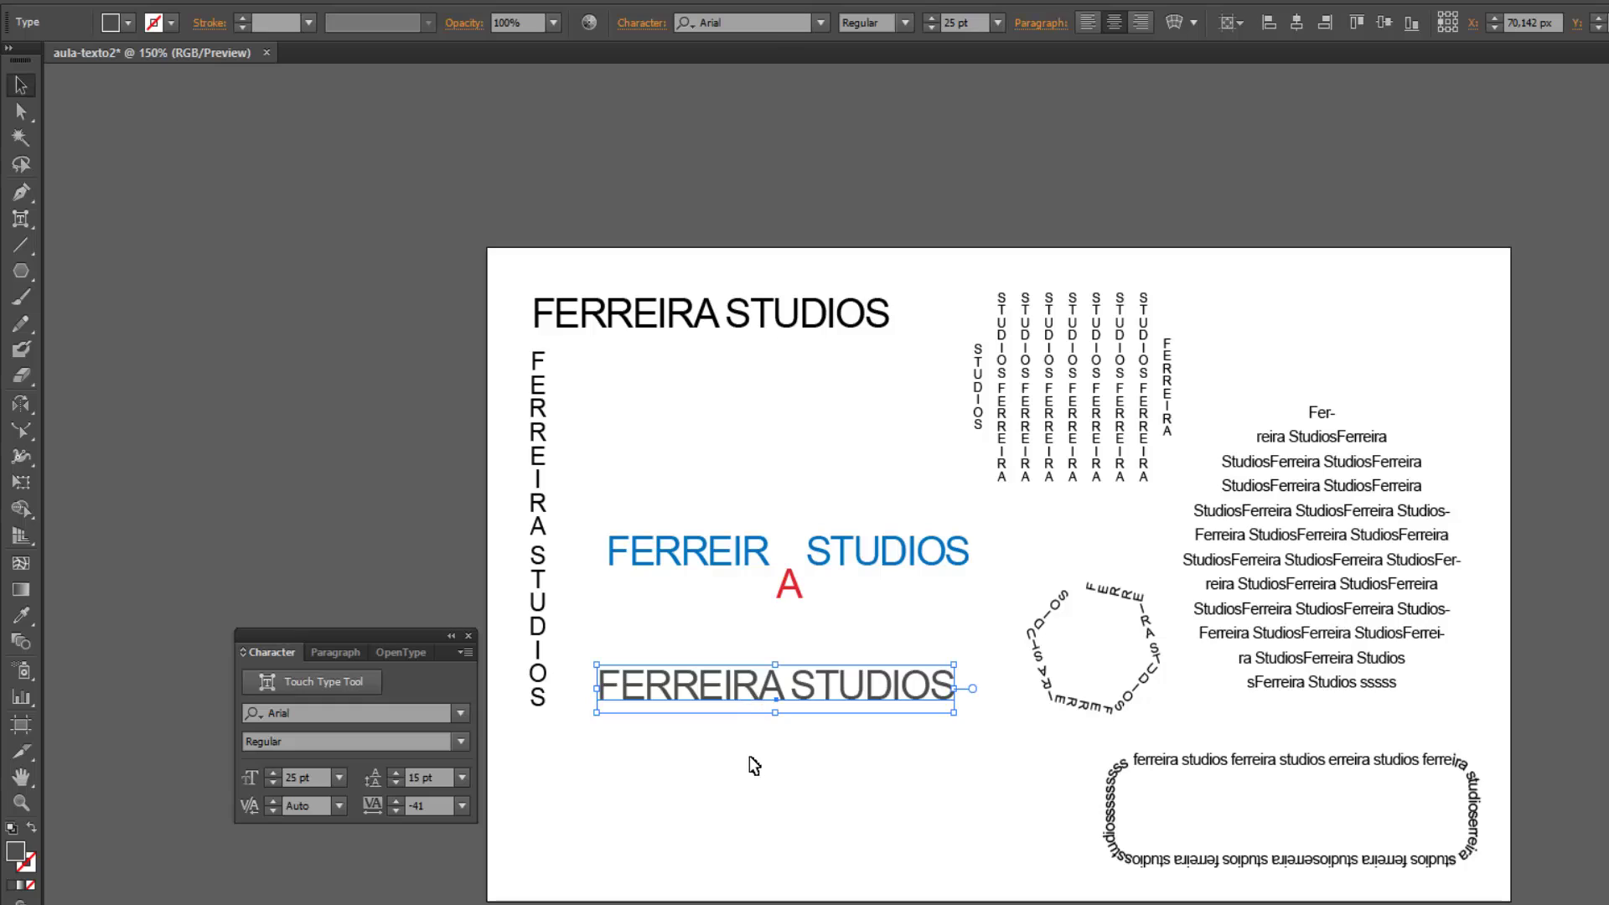
click(754, 765)
click(741, 689)
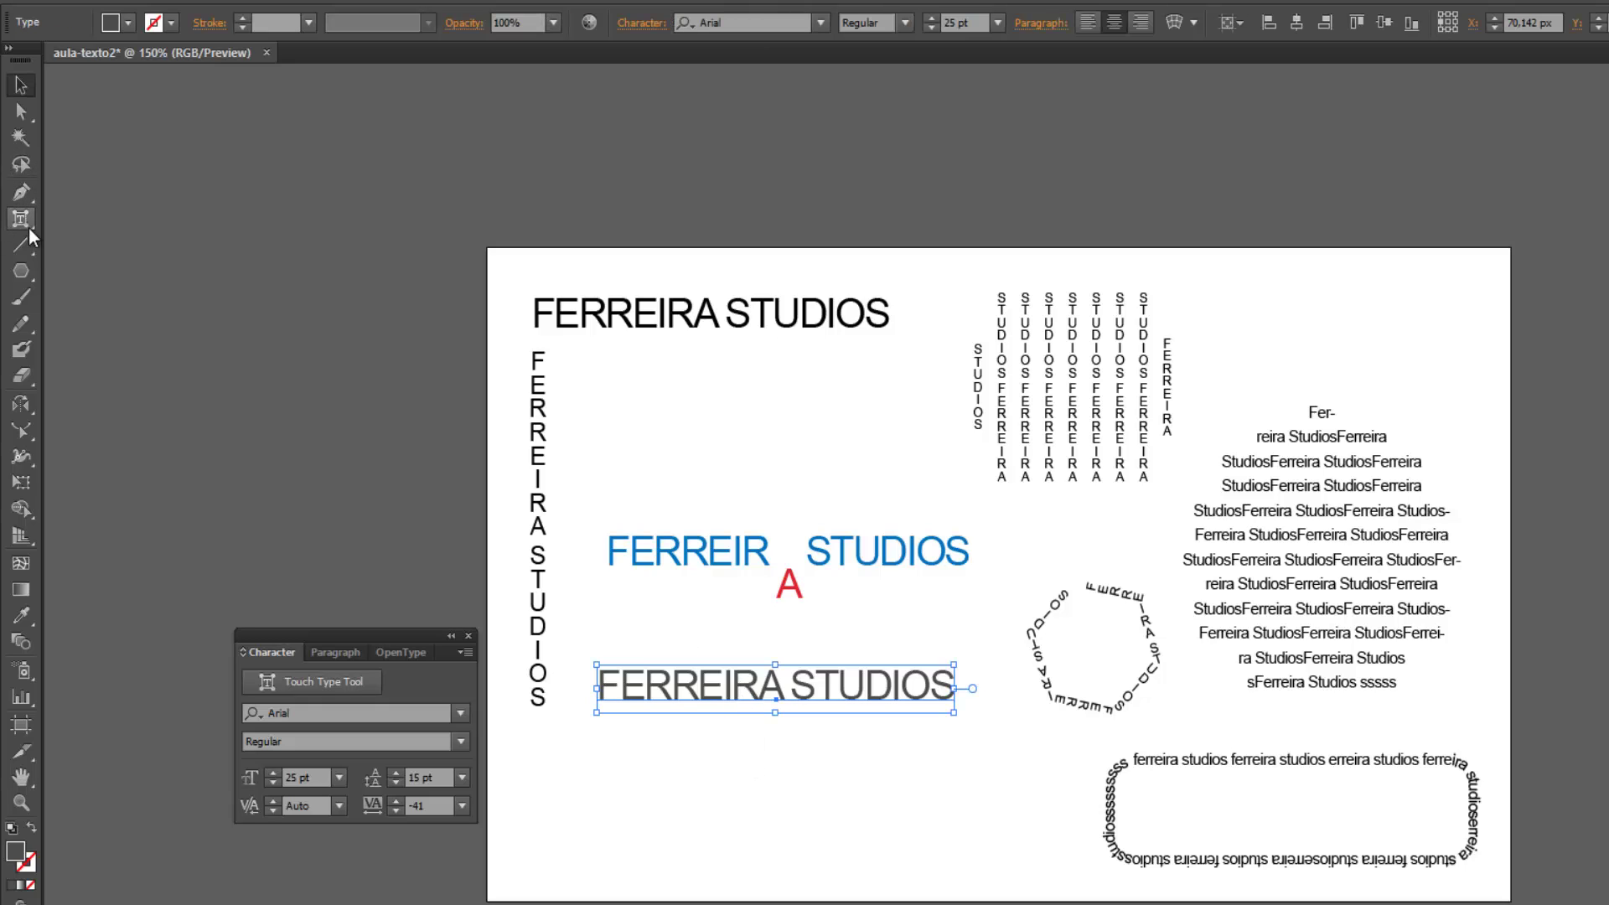
Drag the second R of FERREIRA below the baseline with Touch Type.
click(21, 218)
click(746, 680)
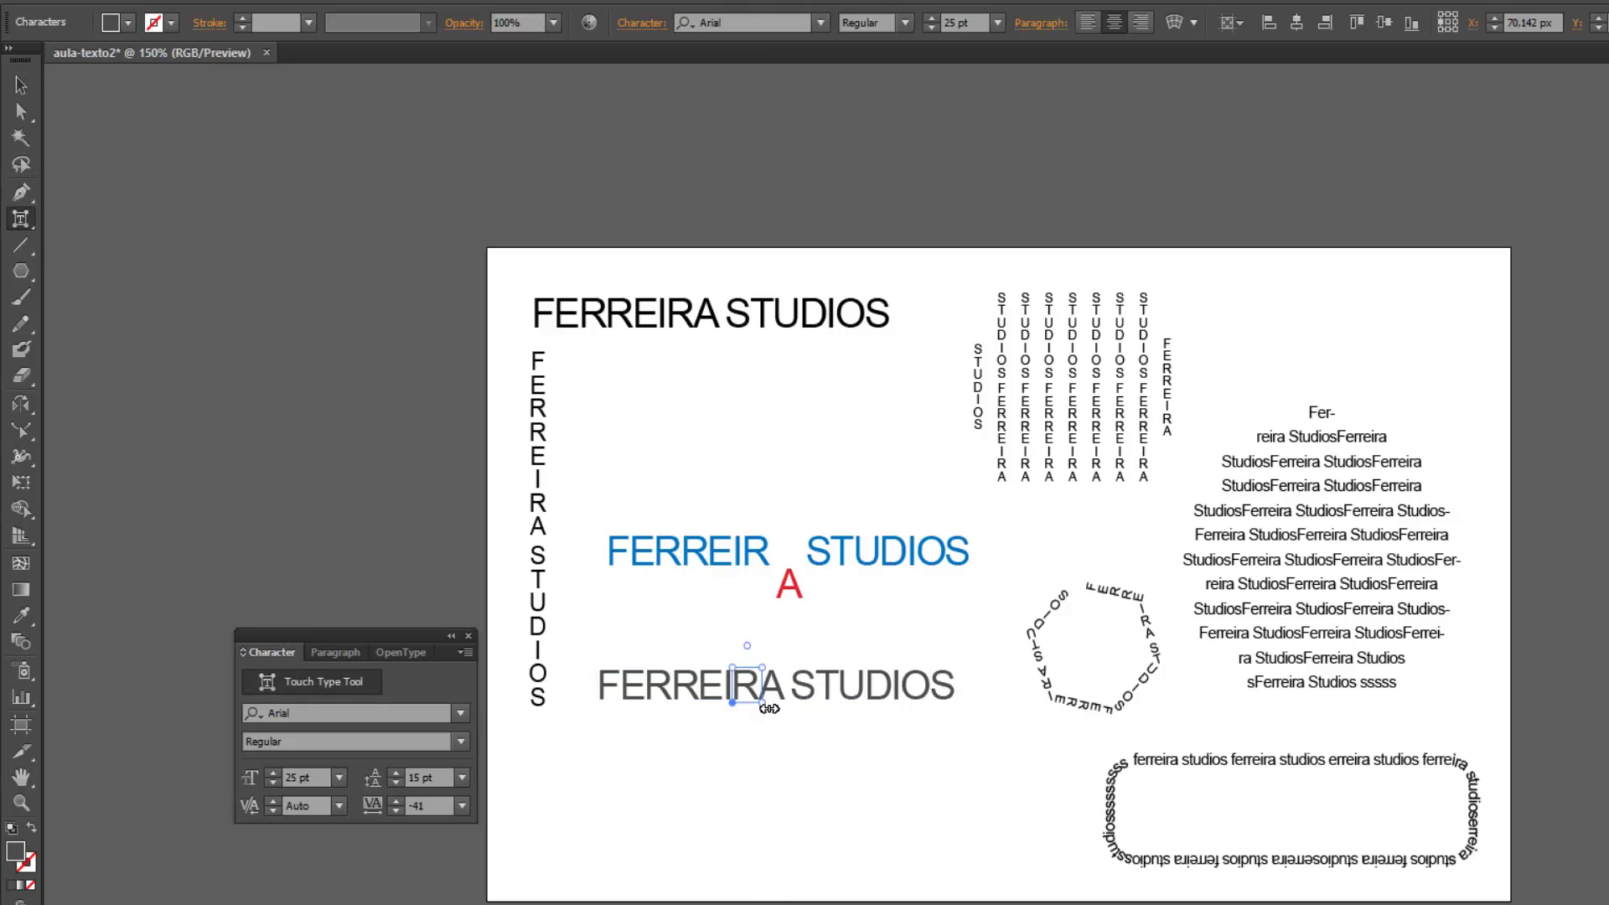
drag(768, 708, 764, 704)
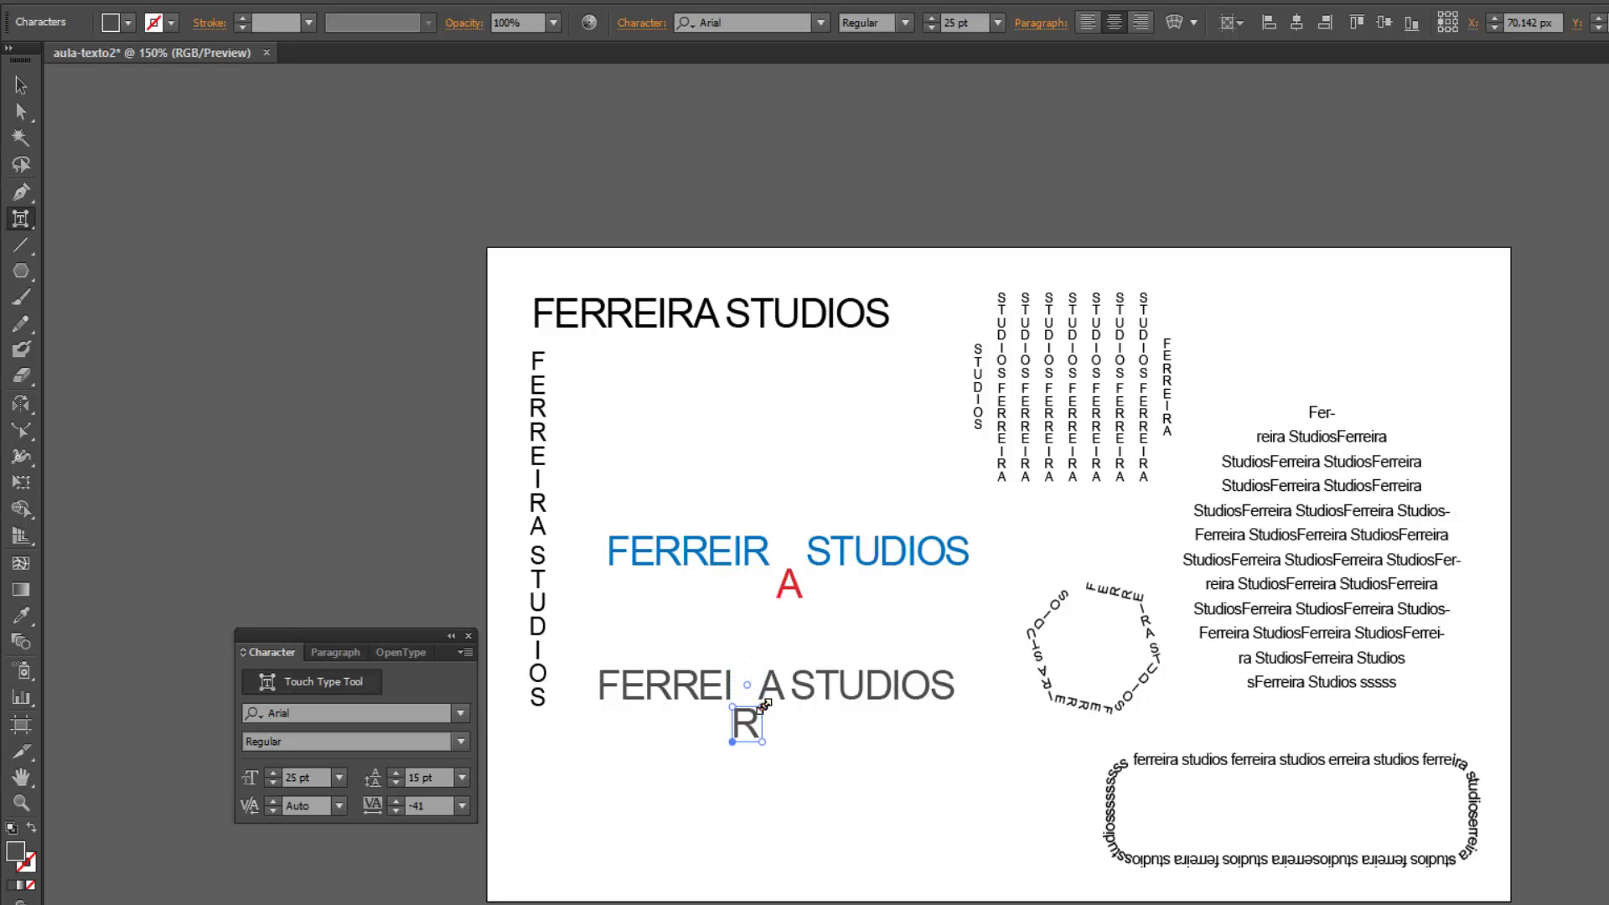
key(v)
click(767, 813)
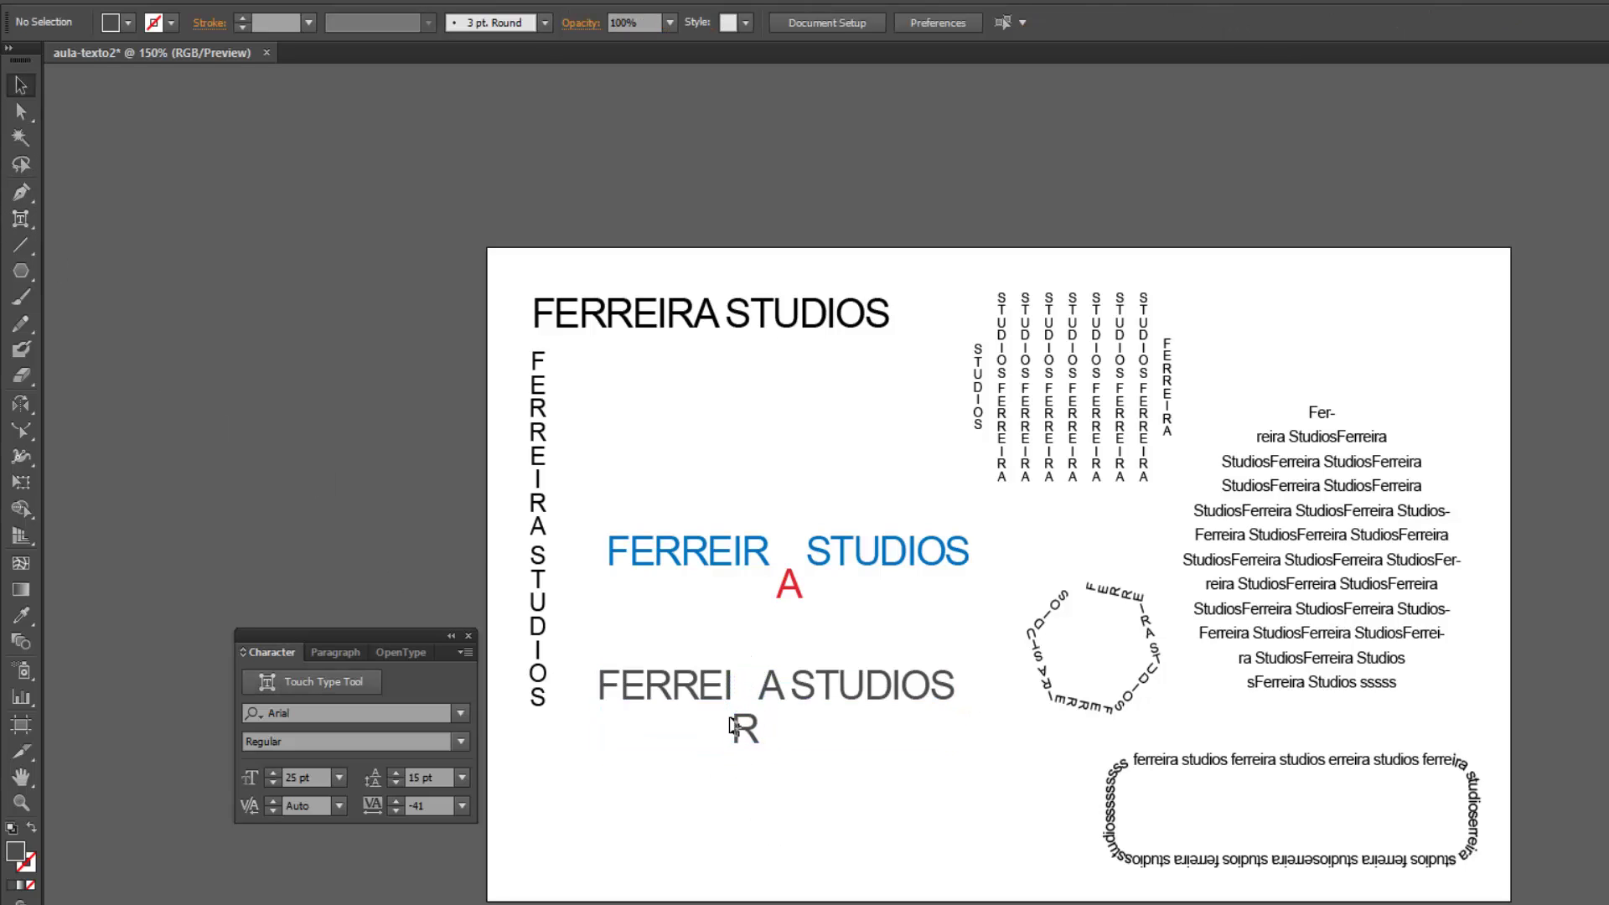
click(735, 731)
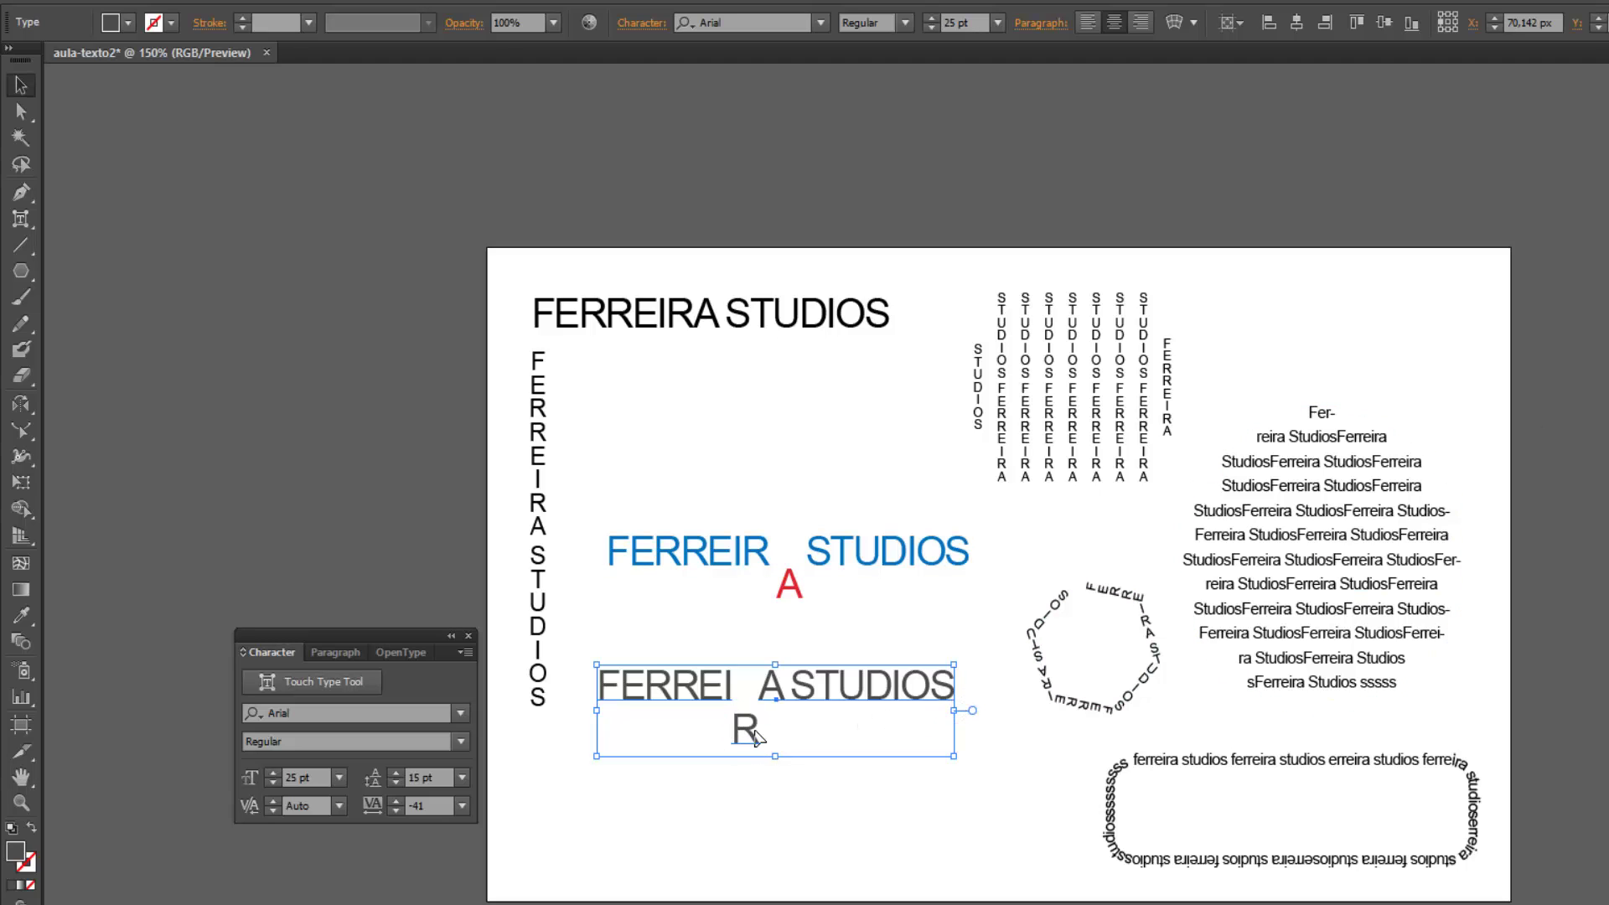
With the Touch Type Tool, rotate the A in the grey FERREIRA about 10.81°.
drag(25, 214, 136, 373)
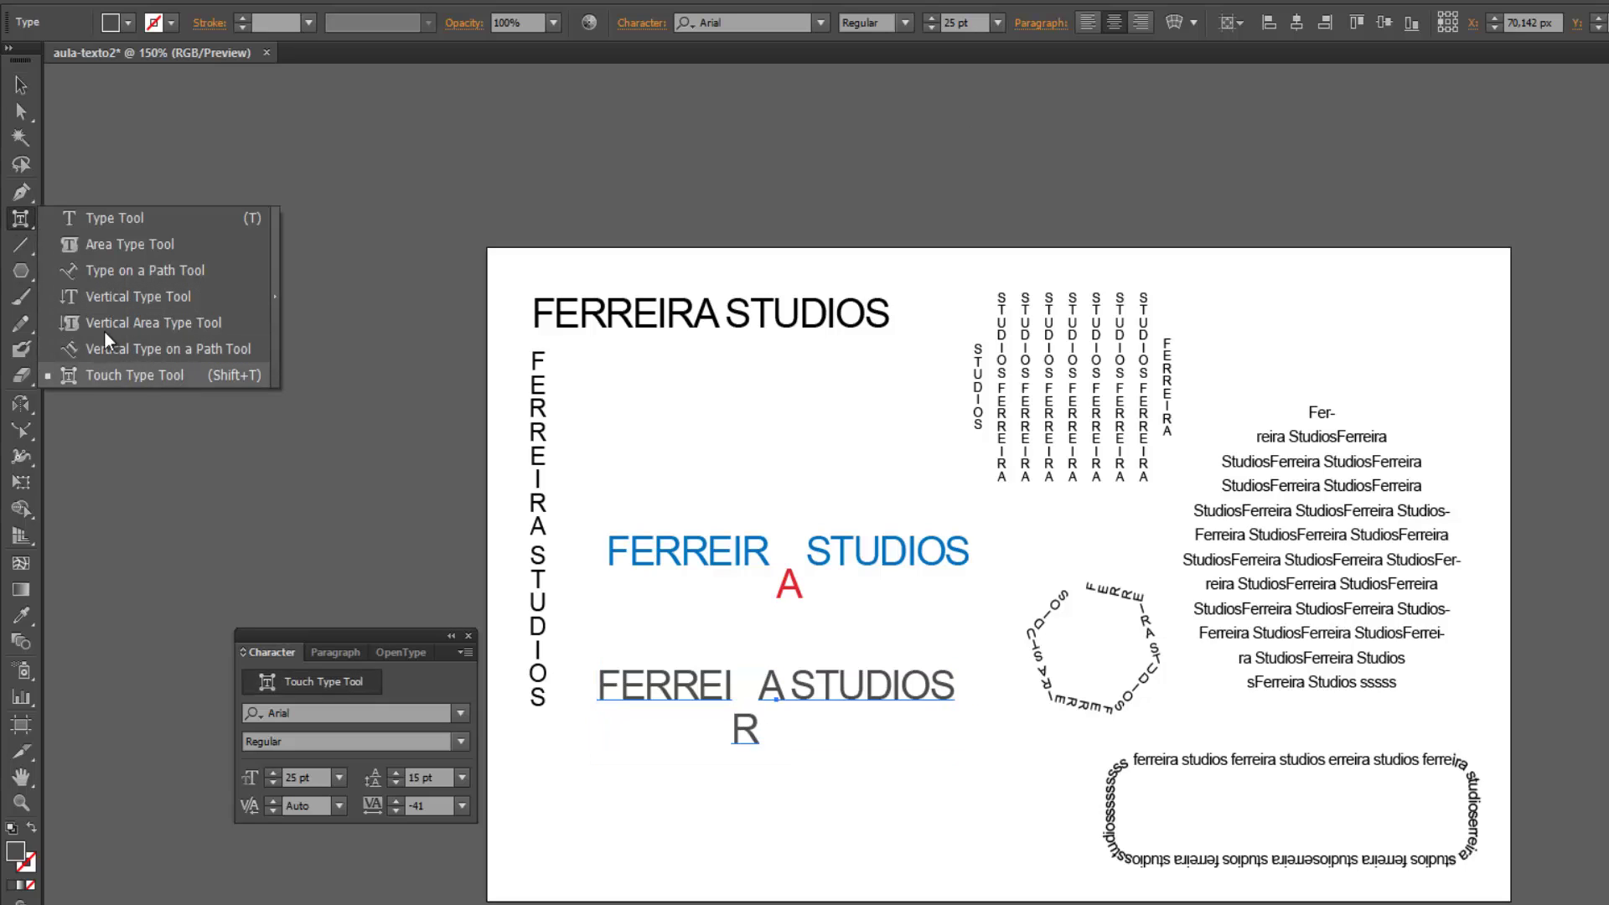
drag(134, 370, 42, 225)
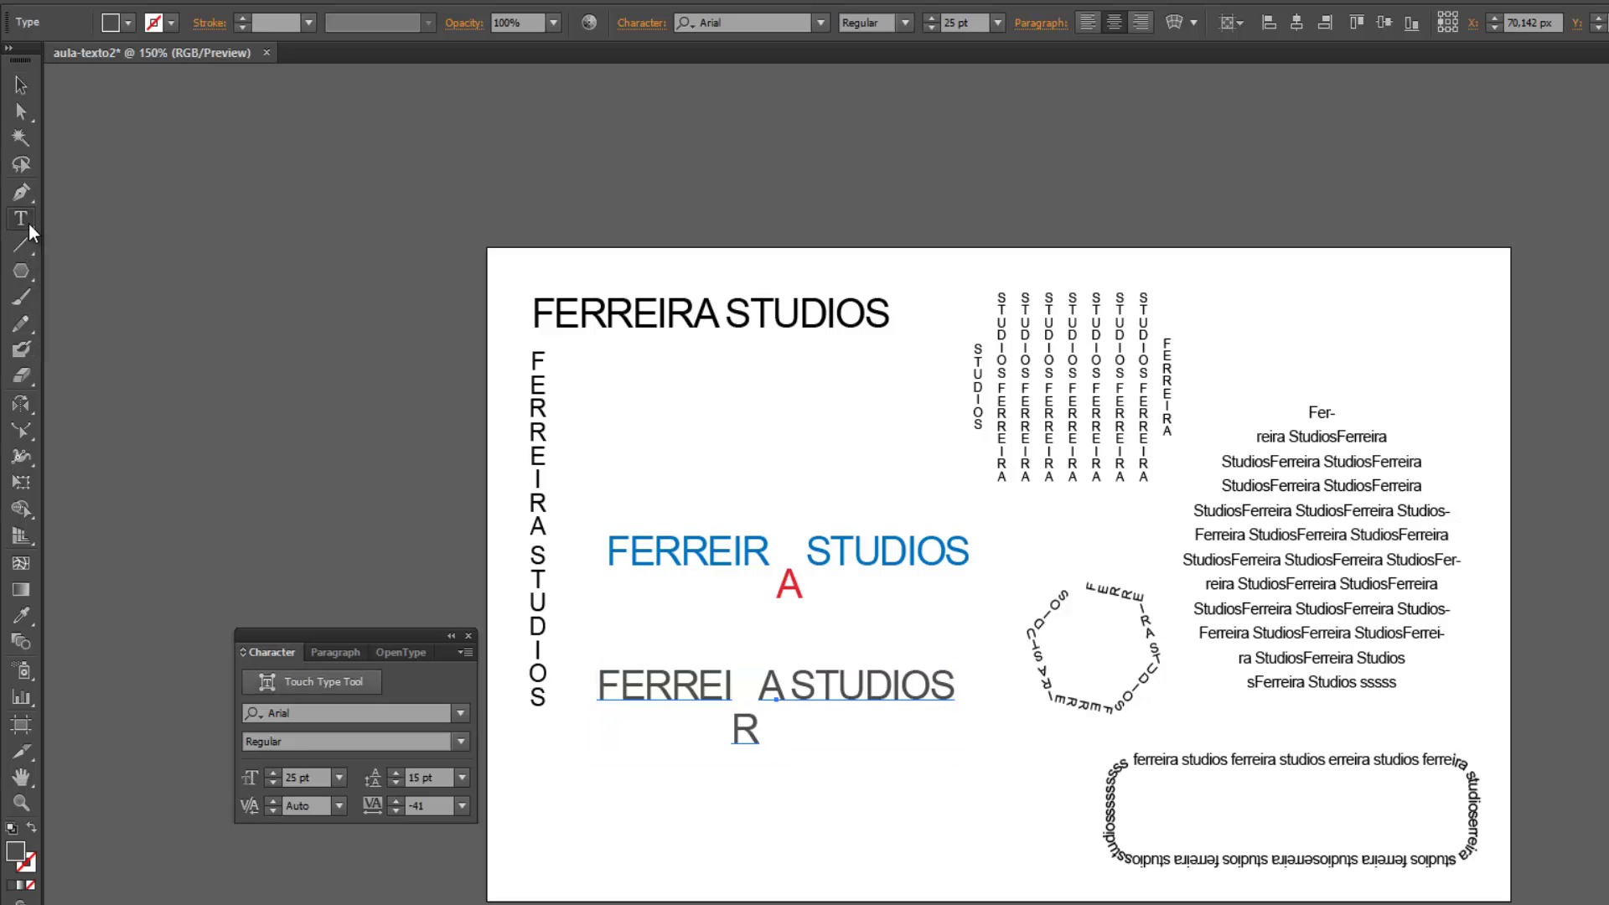
click(24, 83)
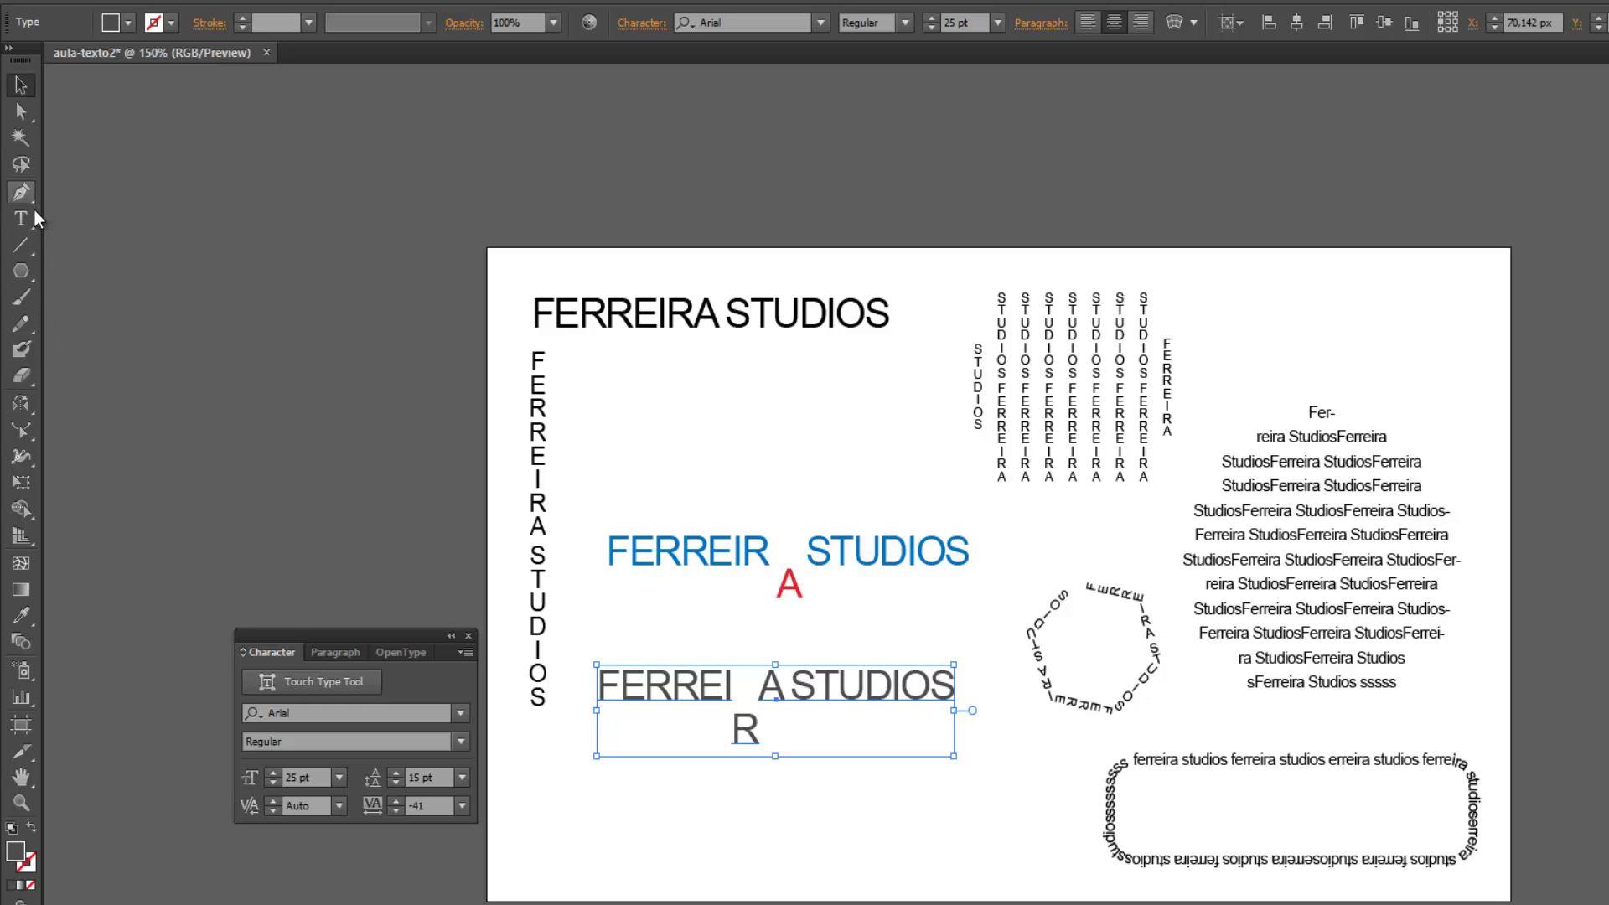
drag(21, 219, 82, 252)
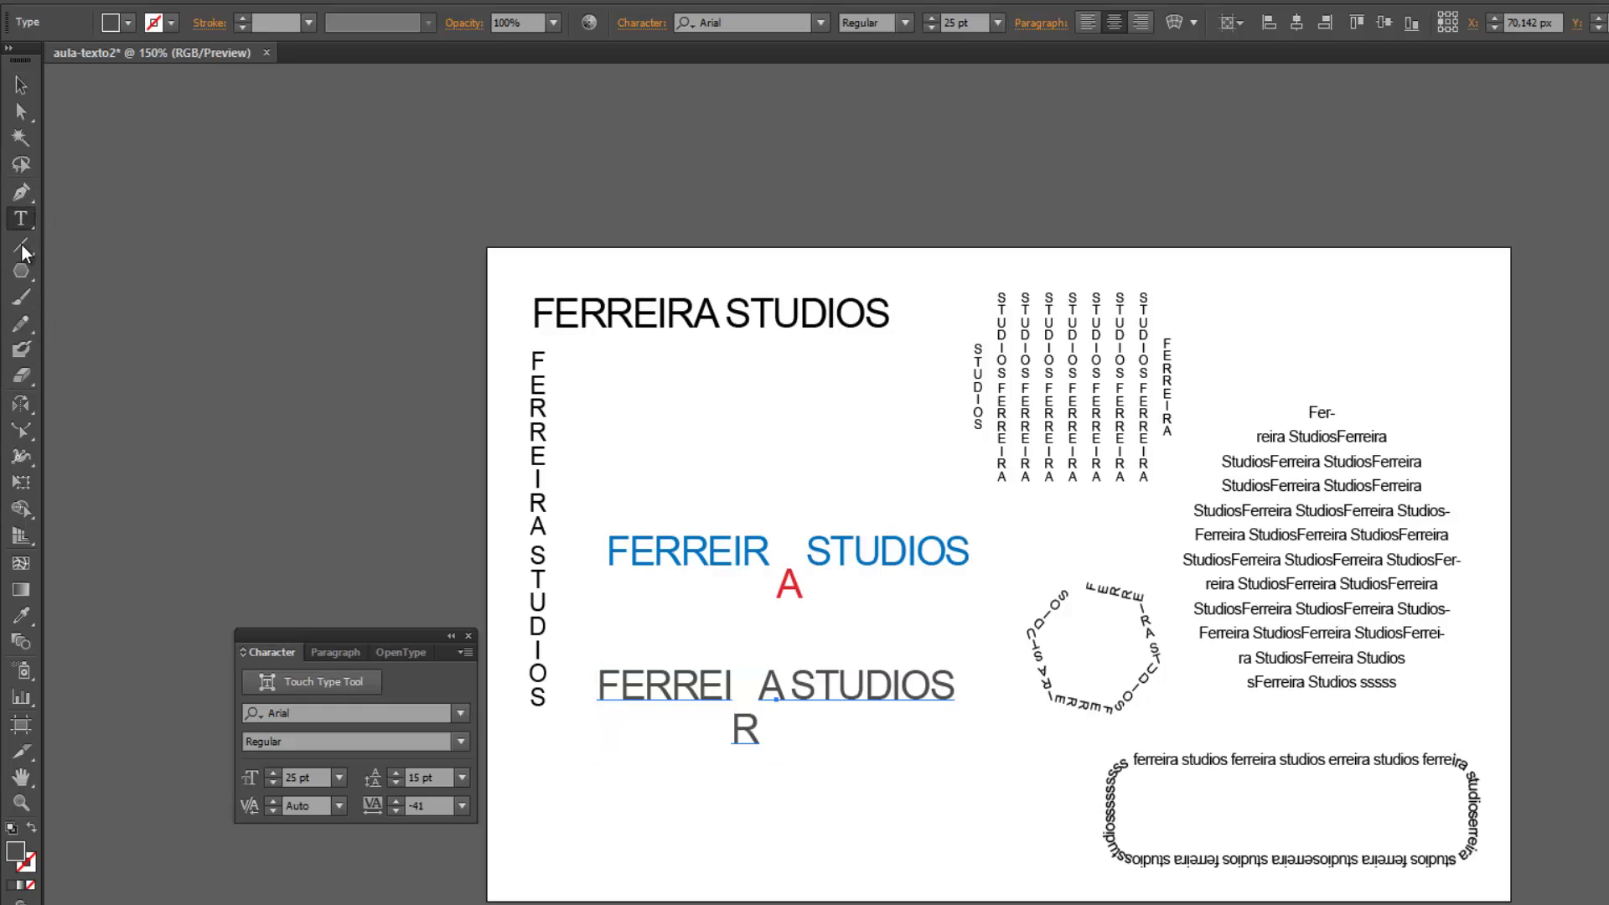
click(139, 375)
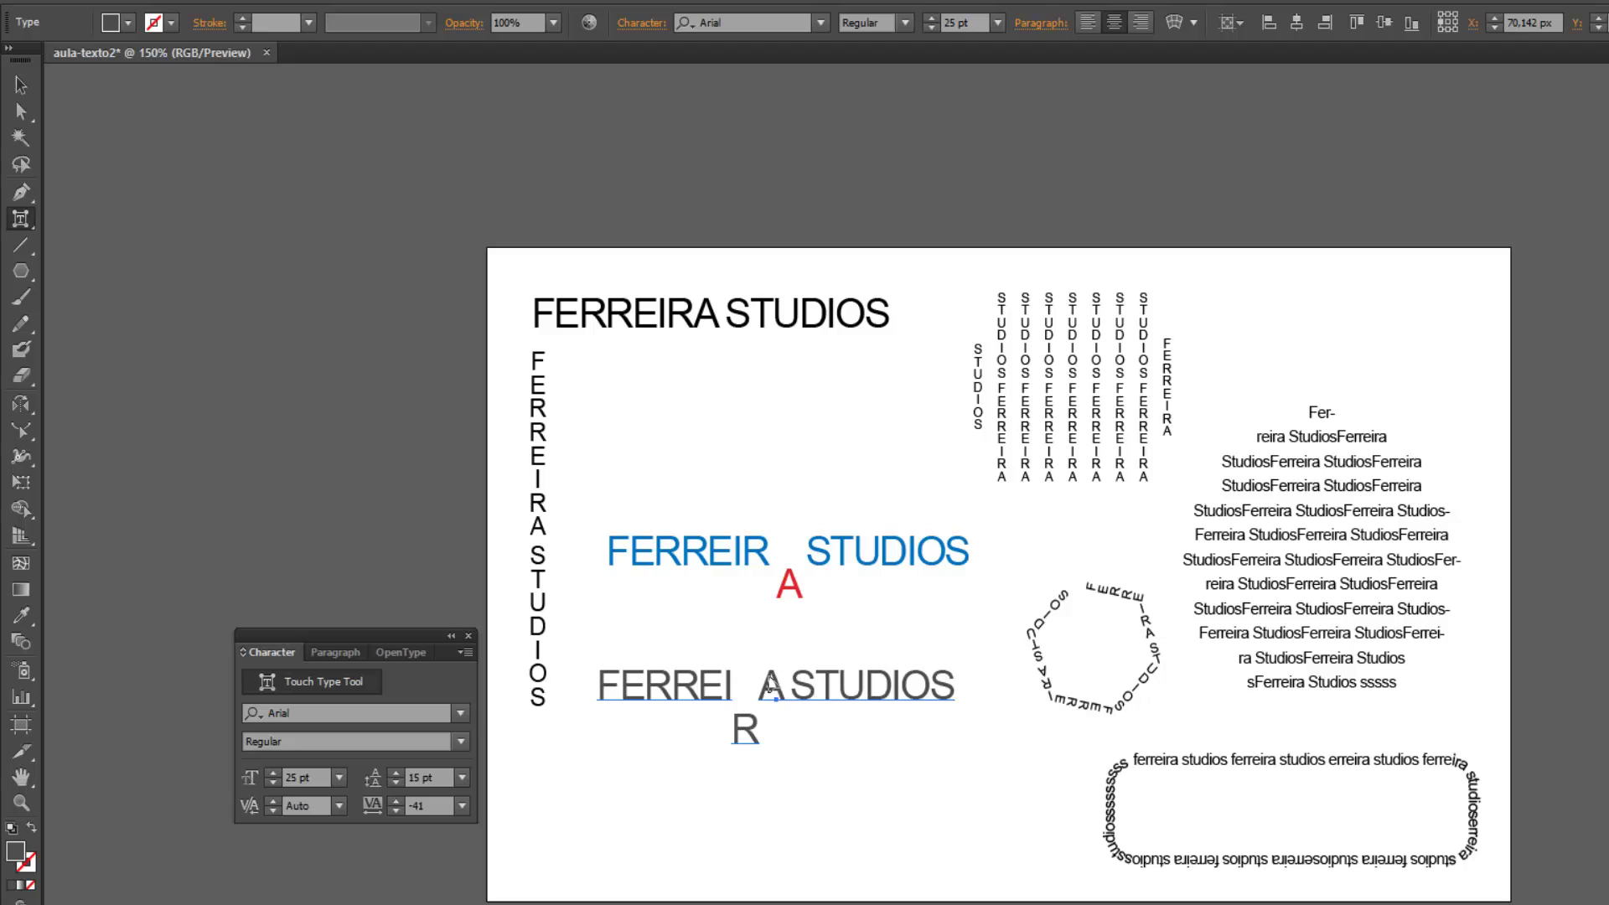
click(777, 689)
drag(772, 644, 766, 646)
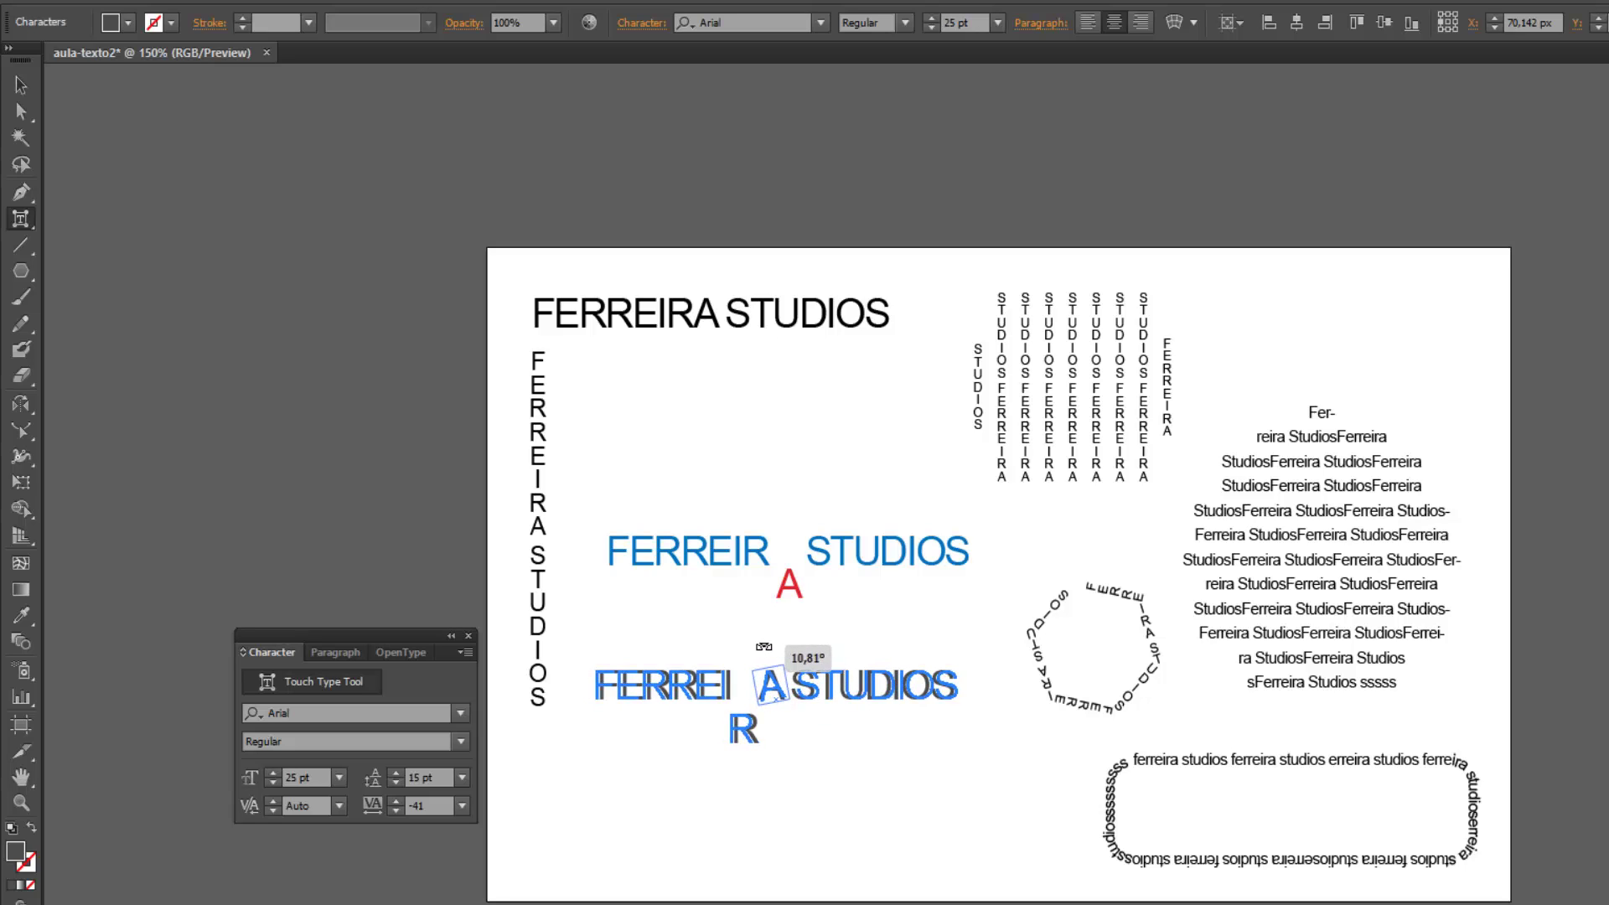
drag(765, 646, 766, 646)
Reselect the FERREIRA STUDIOS text and pick the rotated A again with Touch Type.
click(21, 85)
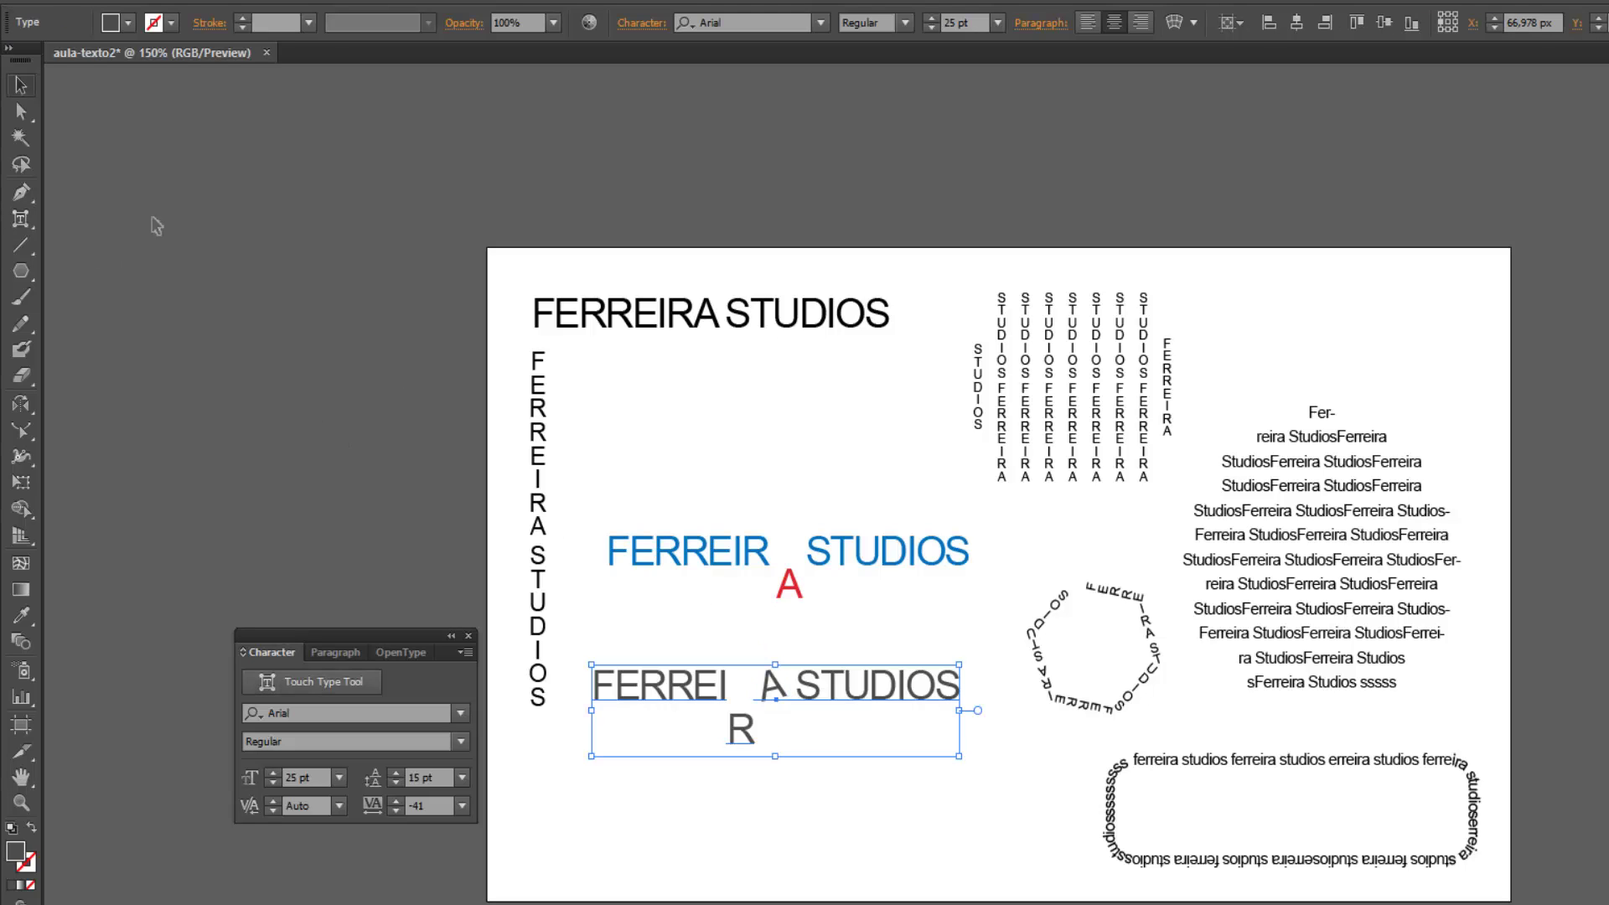
click(838, 788)
click(769, 688)
click(21, 218)
click(775, 694)
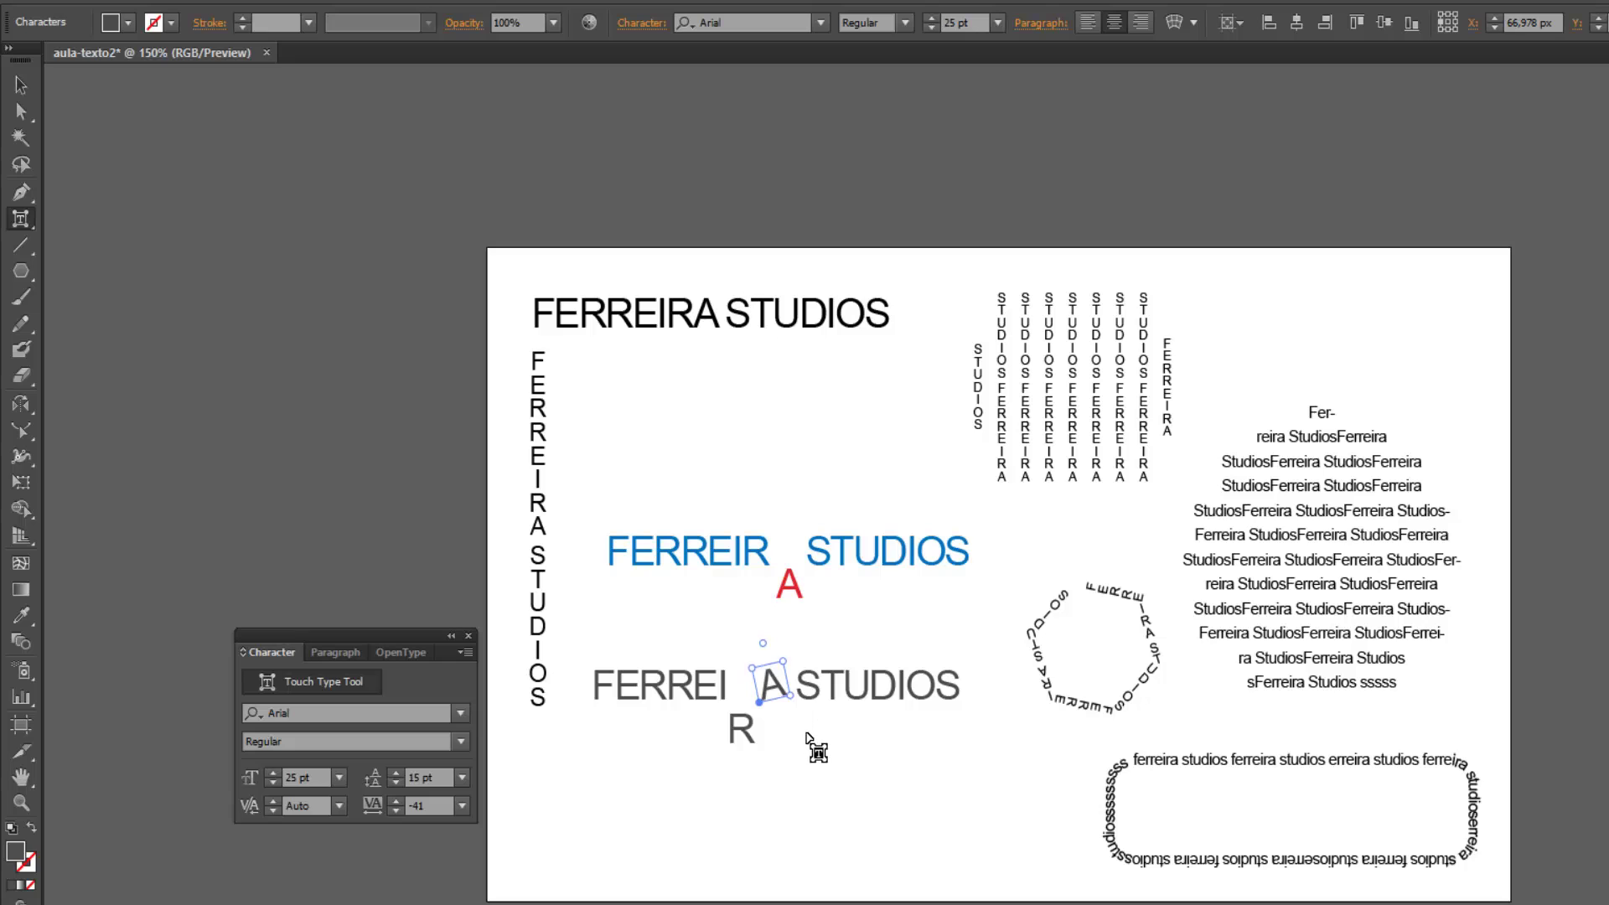
Return to the Selection Tool and check the edited text object, leaving it deselected.
key(v)
click(767, 683)
click(708, 779)
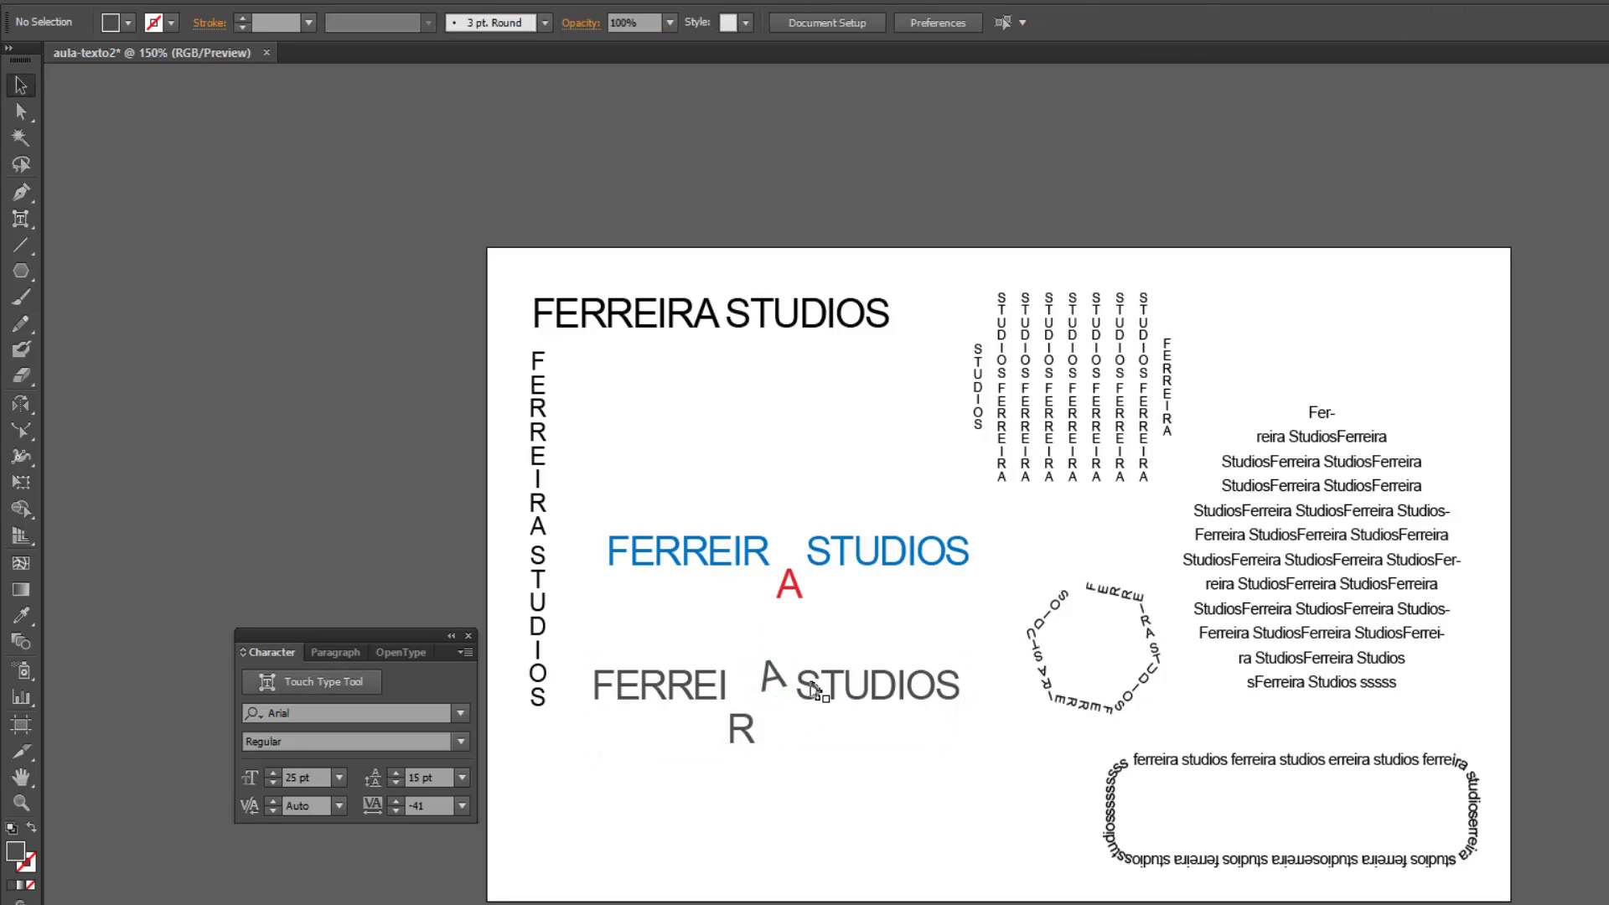
click(813, 689)
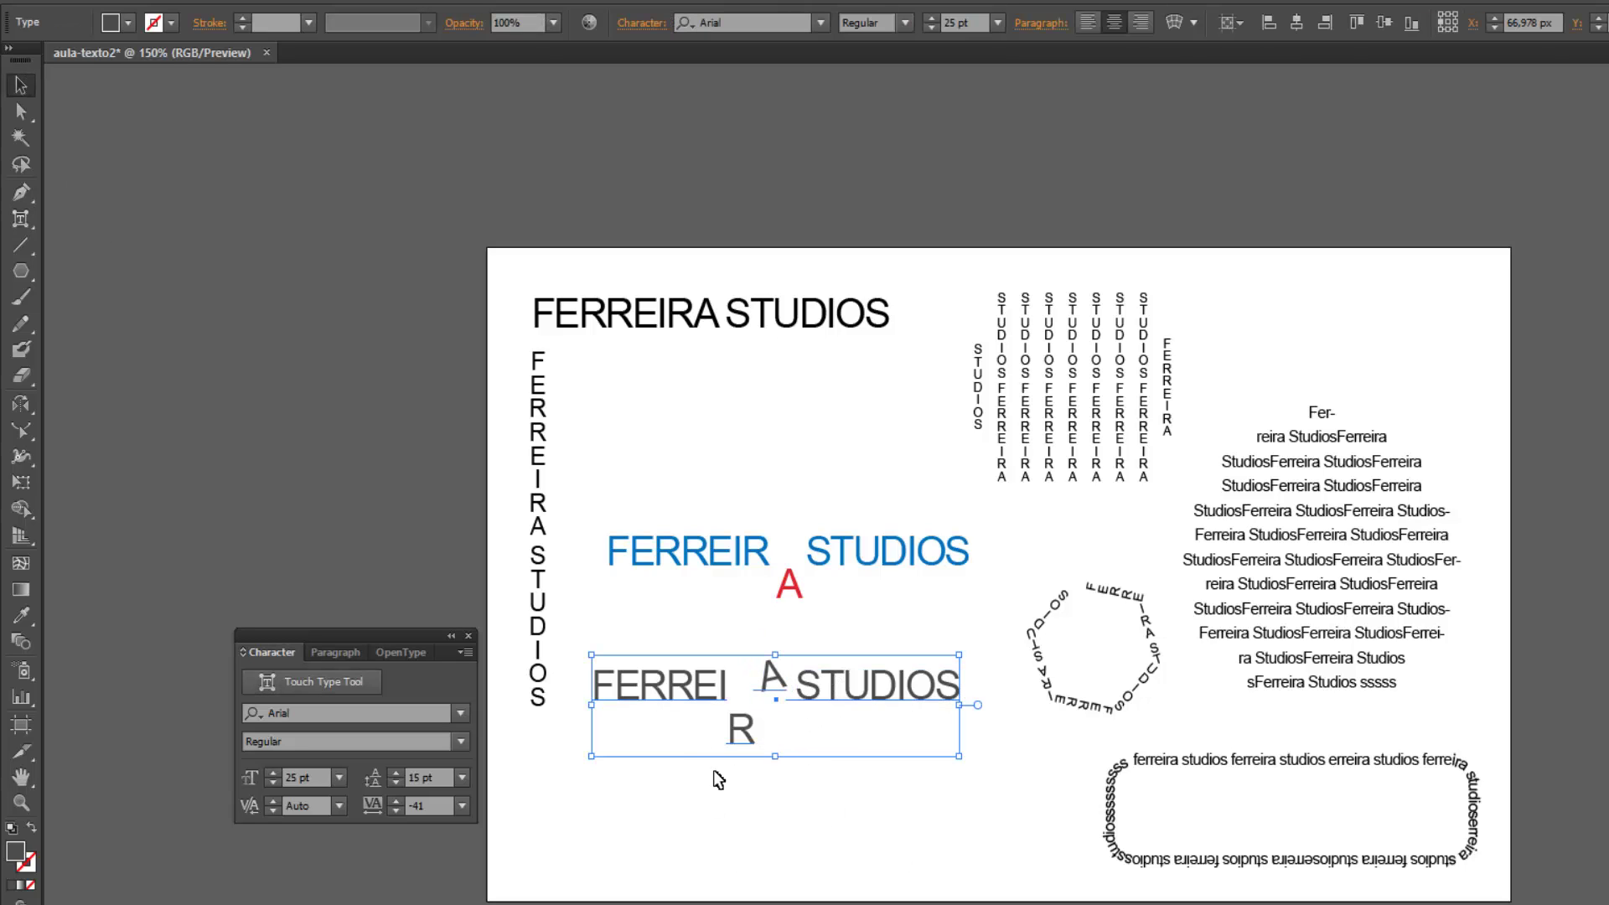
click(757, 775)
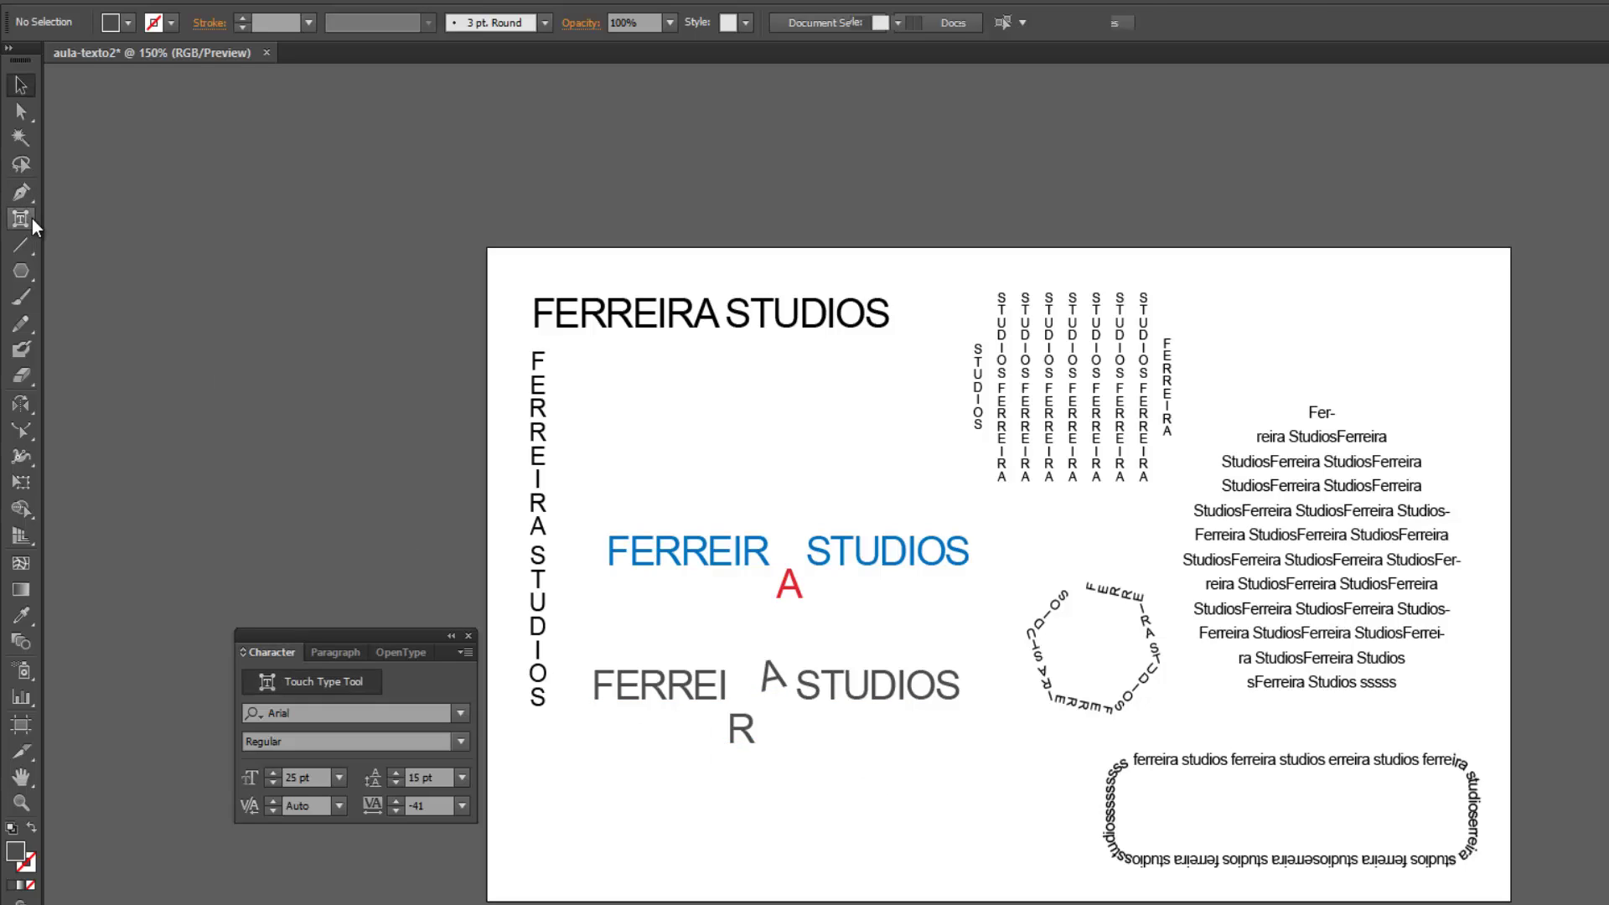
drag(32, 219, 422, 398)
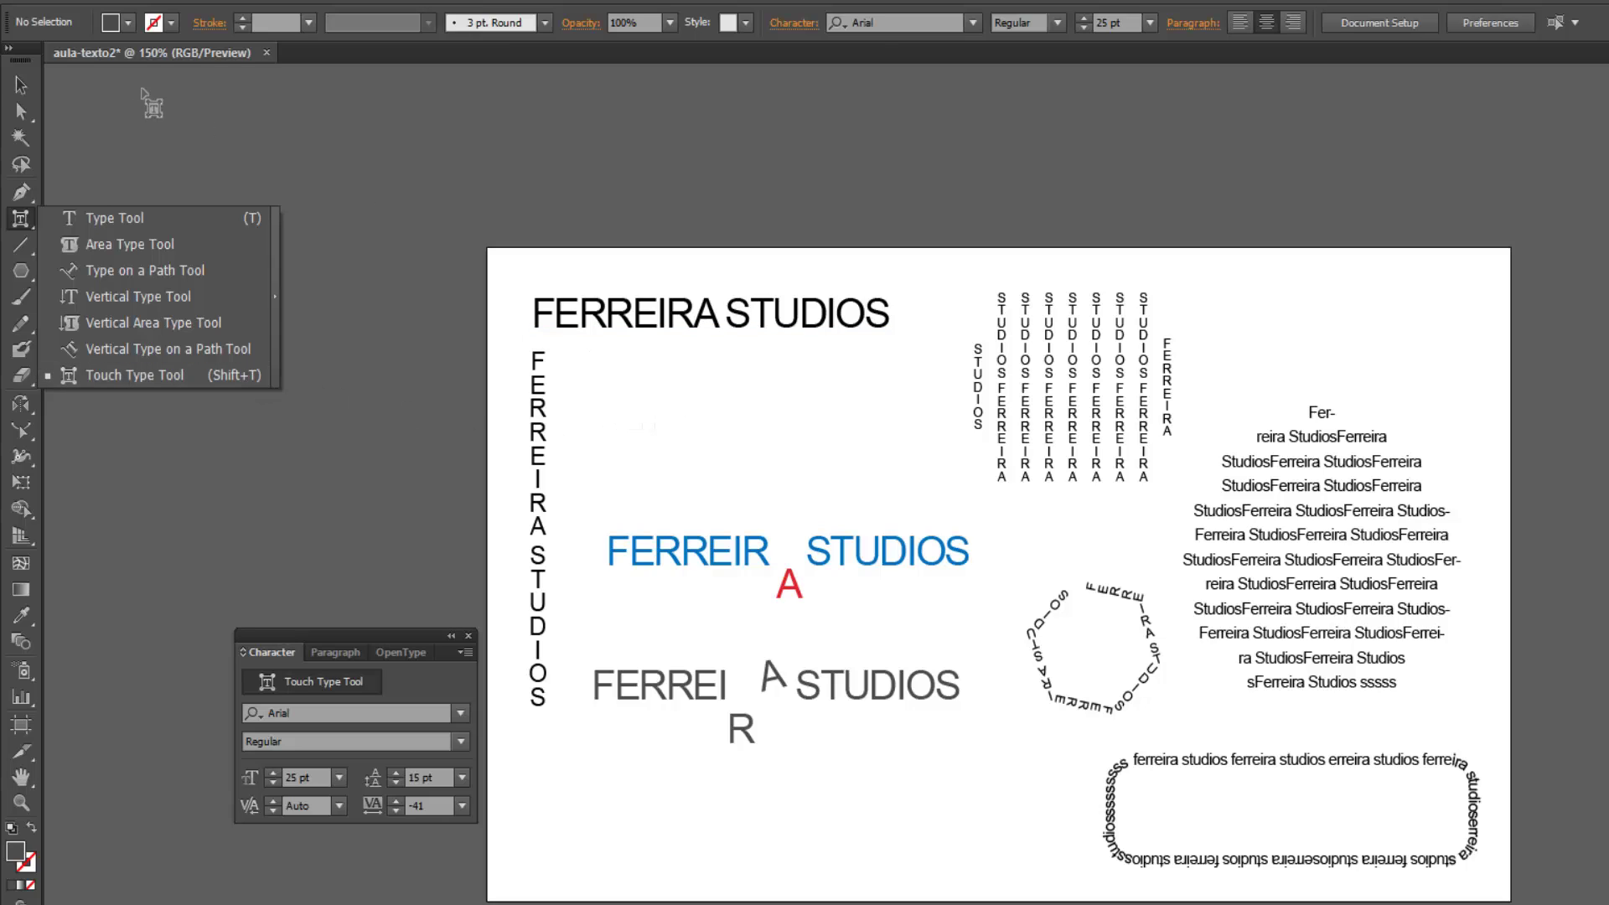
Dismiss the type tool flyout and go back to the Selection Tool with nothing selected.
click(187, 187)
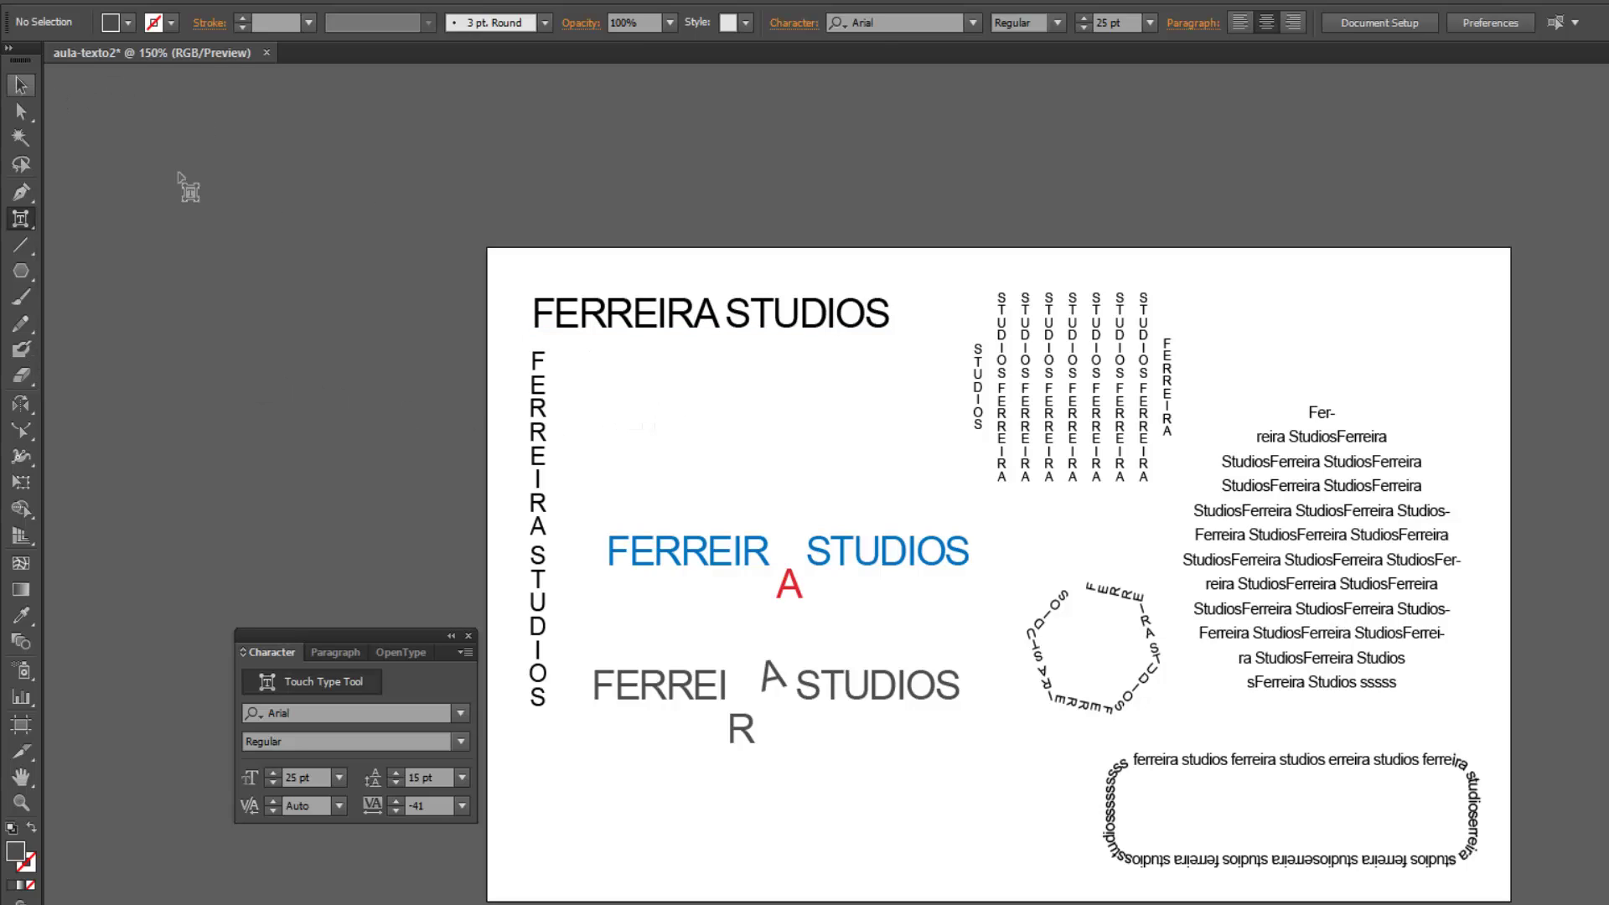
click(26, 227)
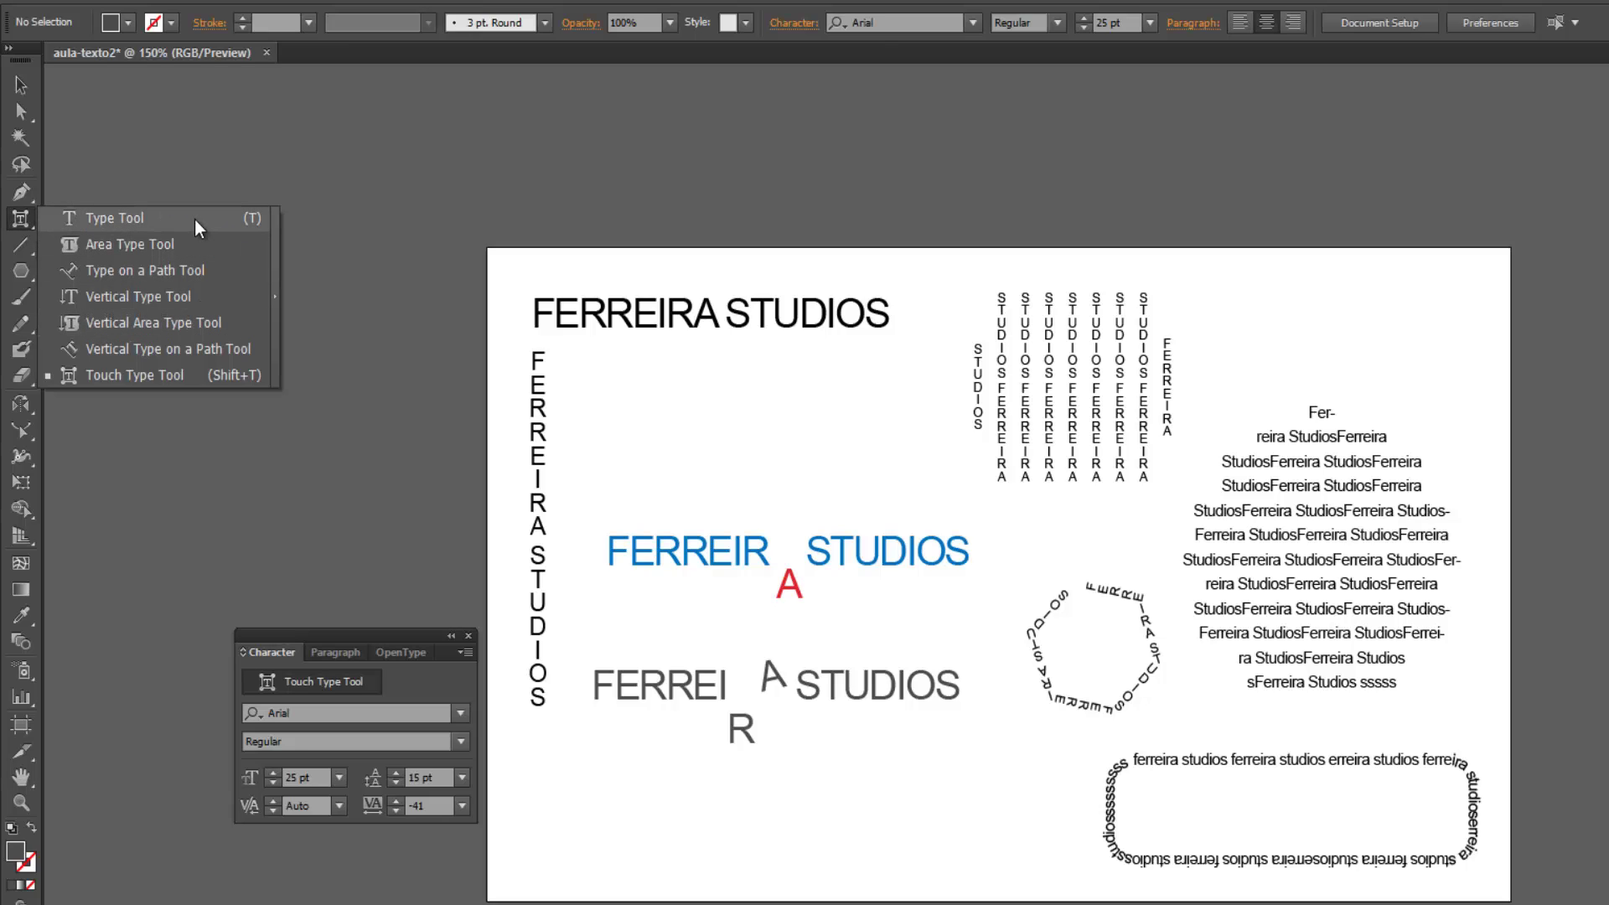
click(28, 94)
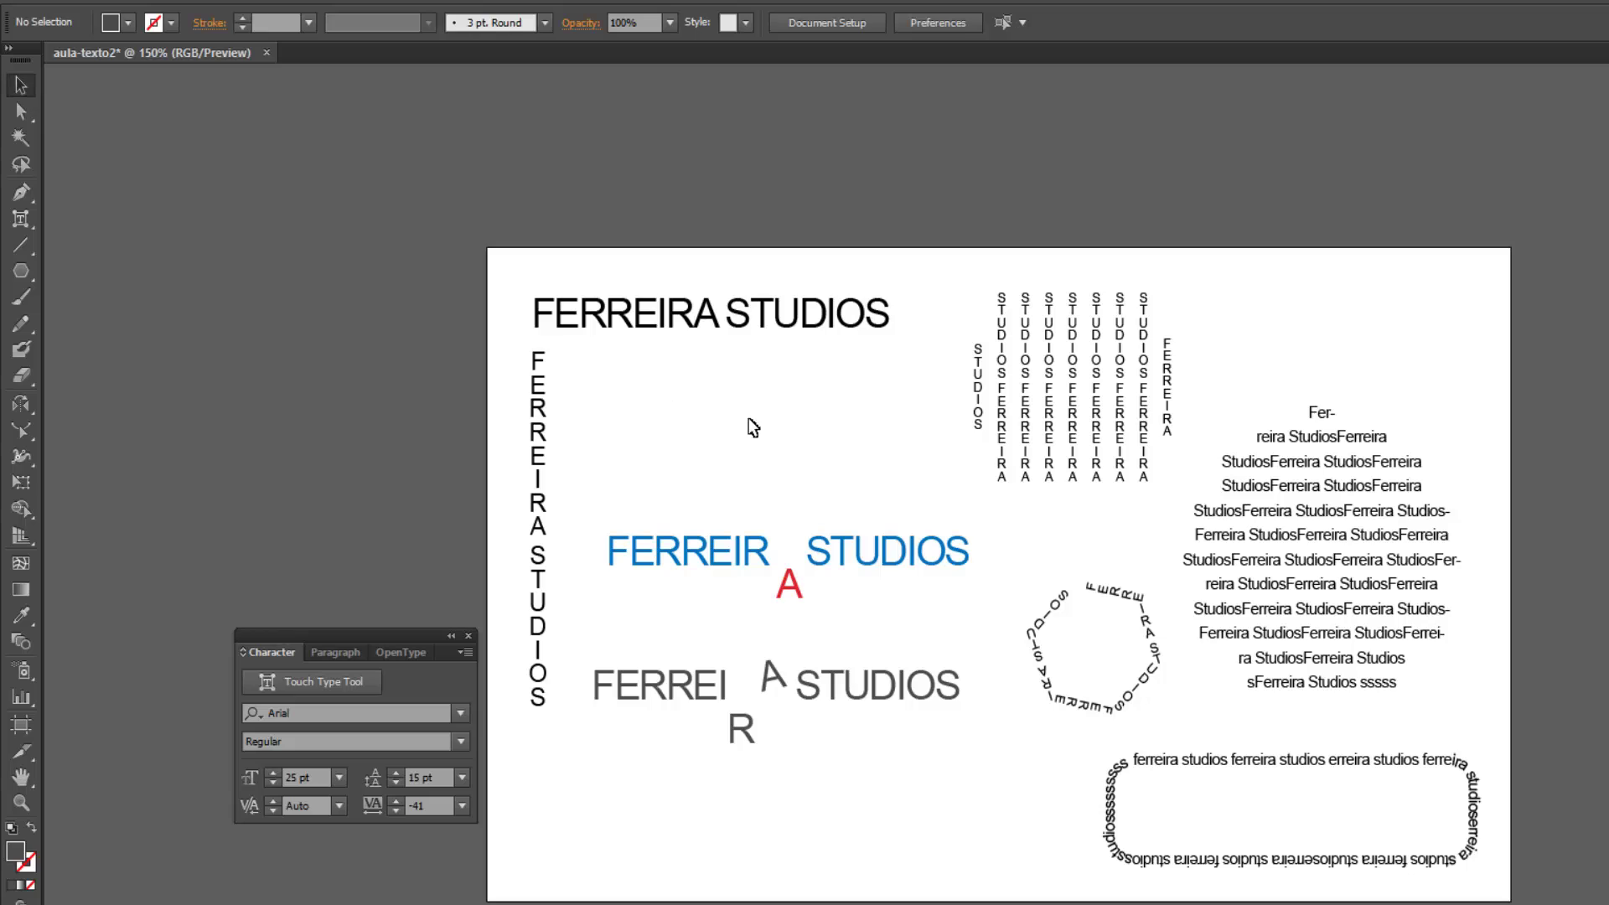